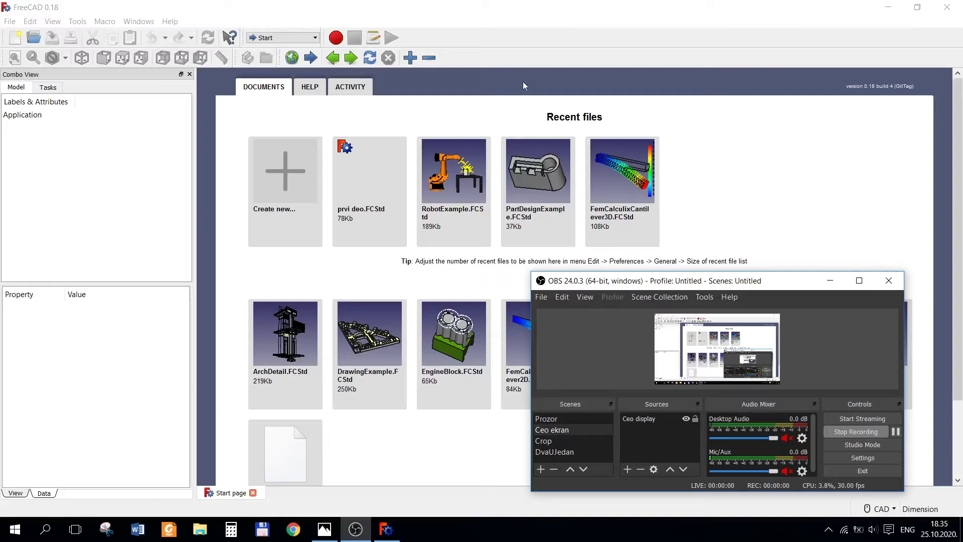
# Activate the Part Design workbench and view the reference drawing 0026.jpg.
pyautogui.click(301, 38)
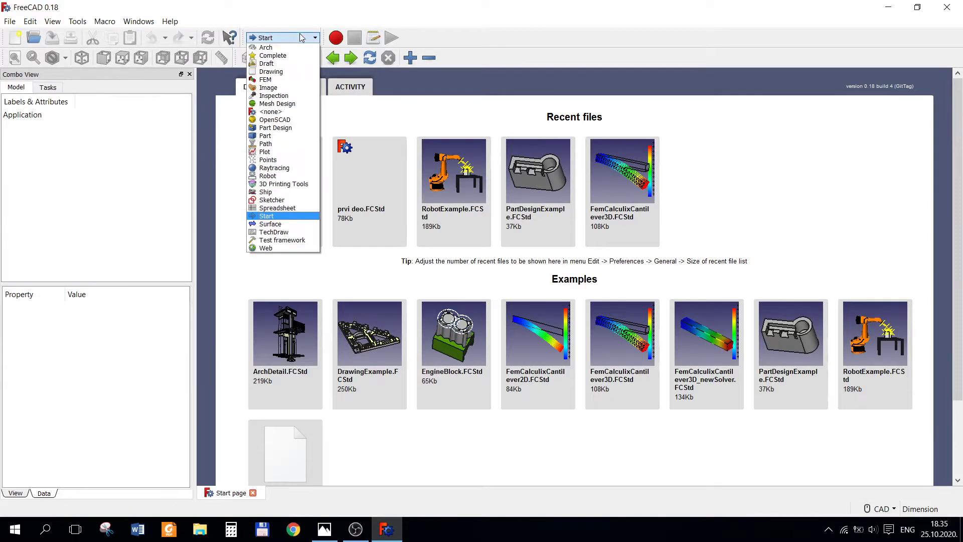
pyautogui.click(269, 129)
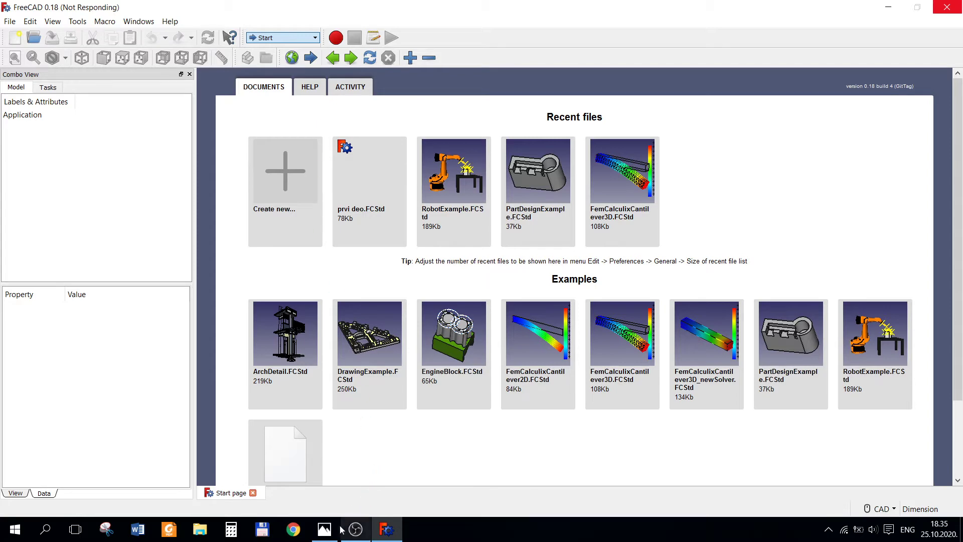
pyautogui.moveTo(323, 528)
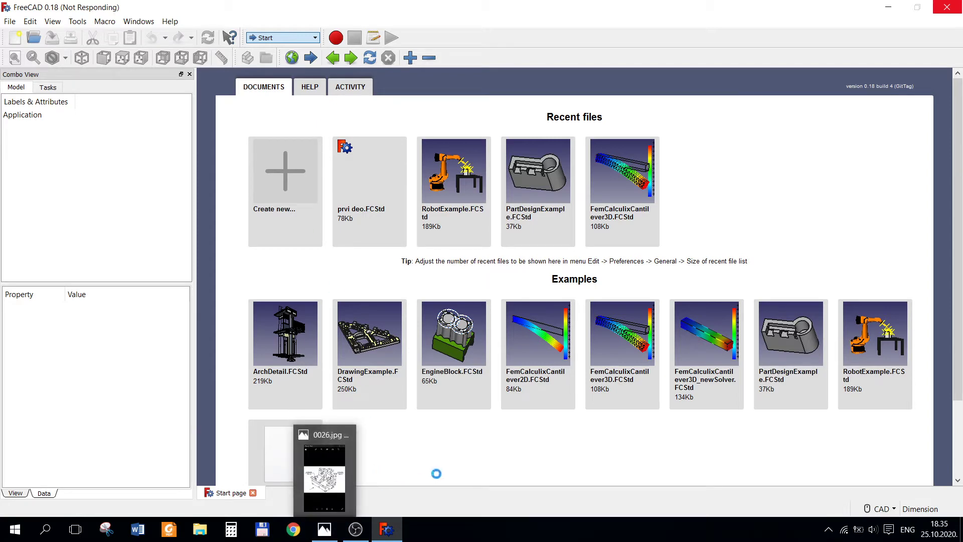
pyautogui.click(324, 529)
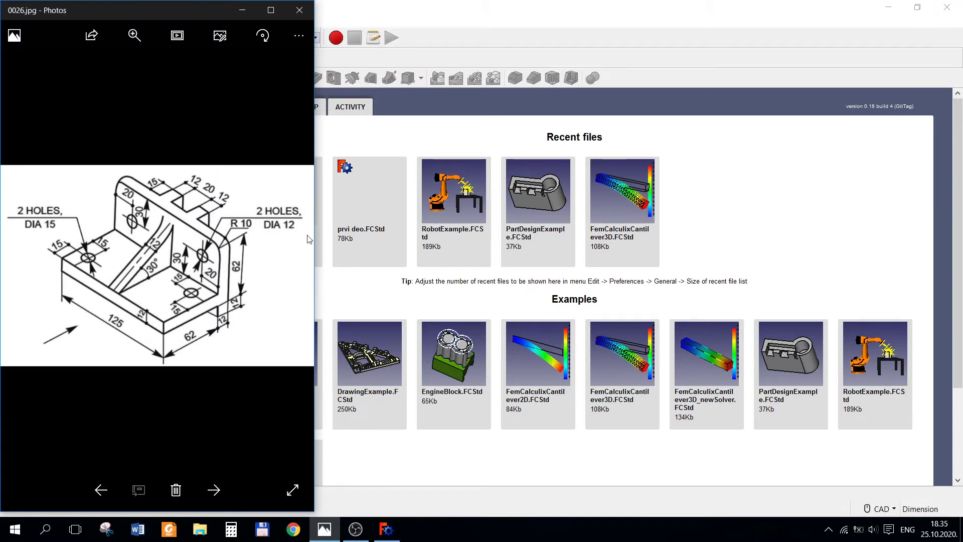
pyautogui.click(474, 9)
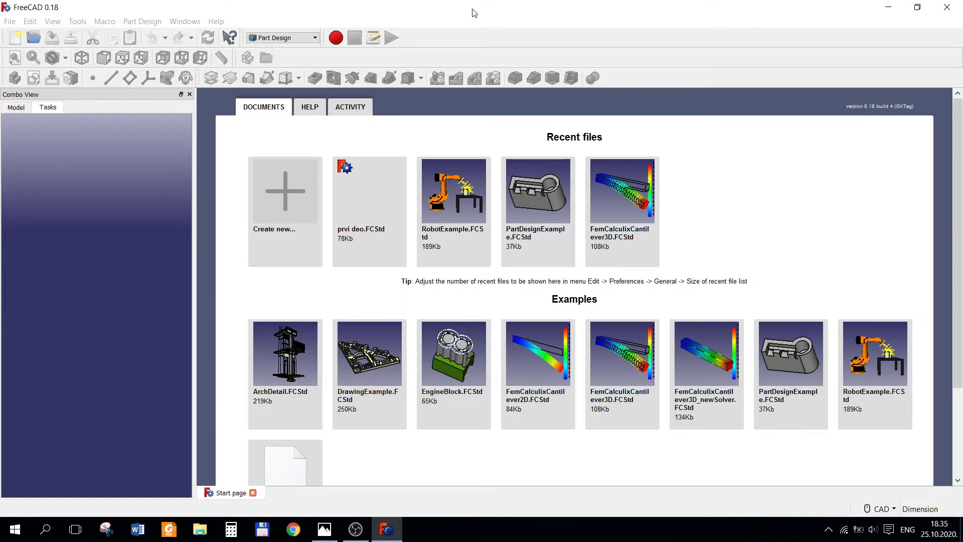
pyautogui.click(15, 108)
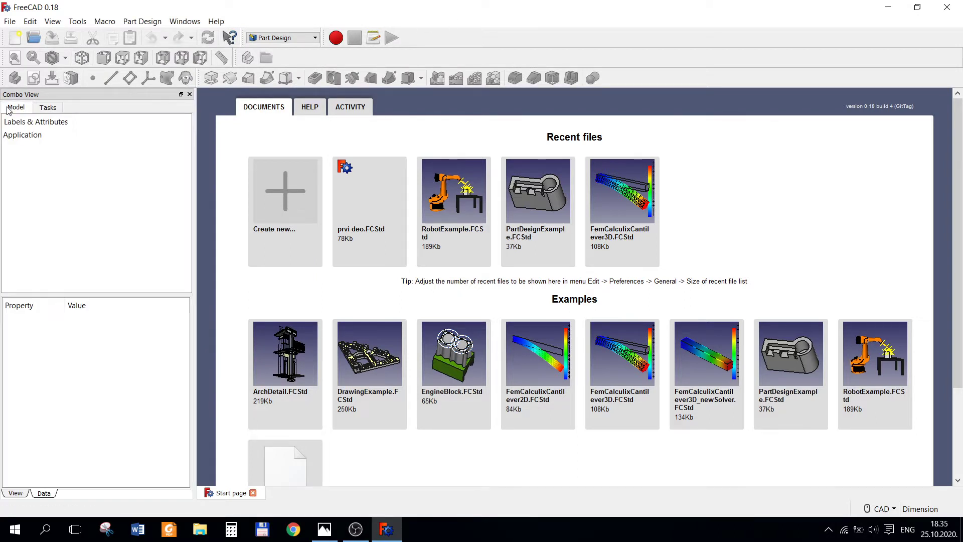
pyautogui.click(47, 107)
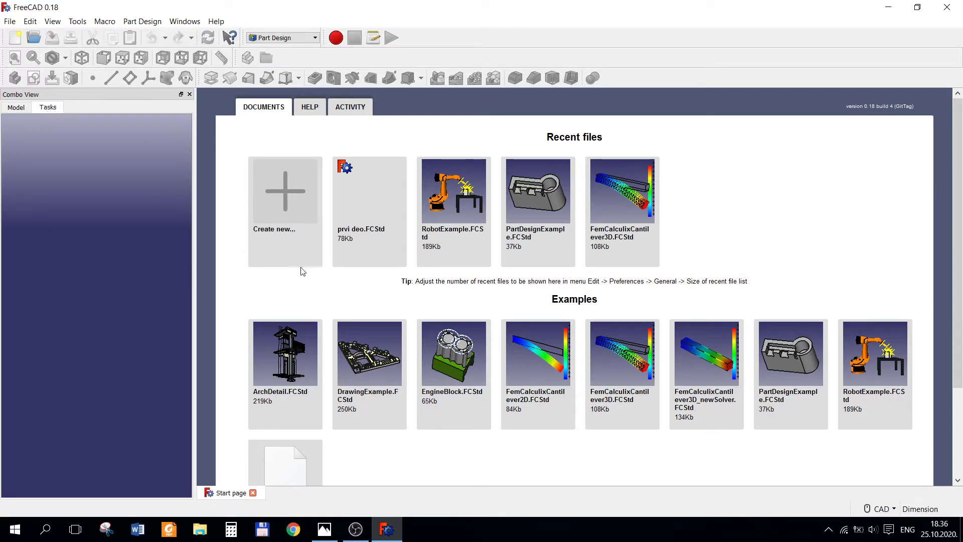
# Create a new Unnamed document holding an empty body, checking the reference drawing.
pyautogui.click(285, 229)
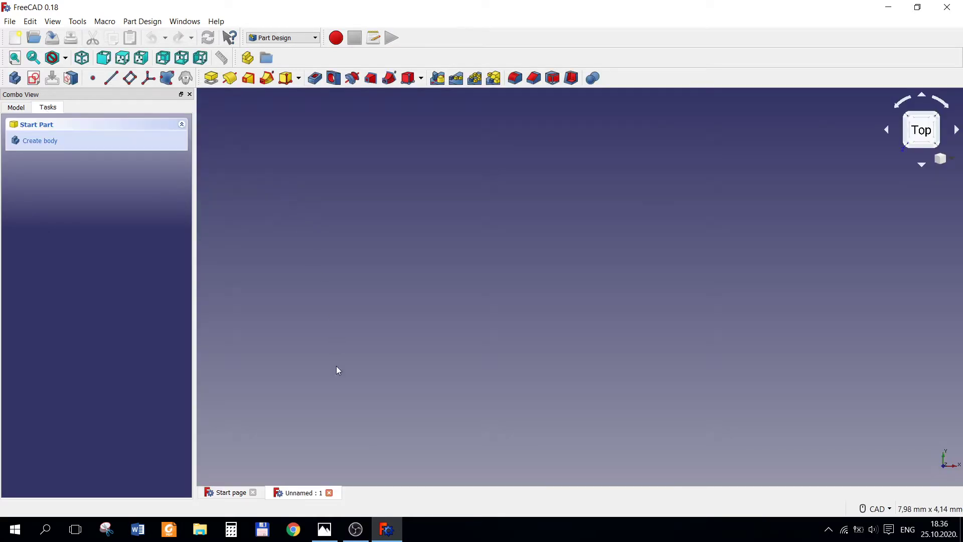
pyautogui.click(324, 529)
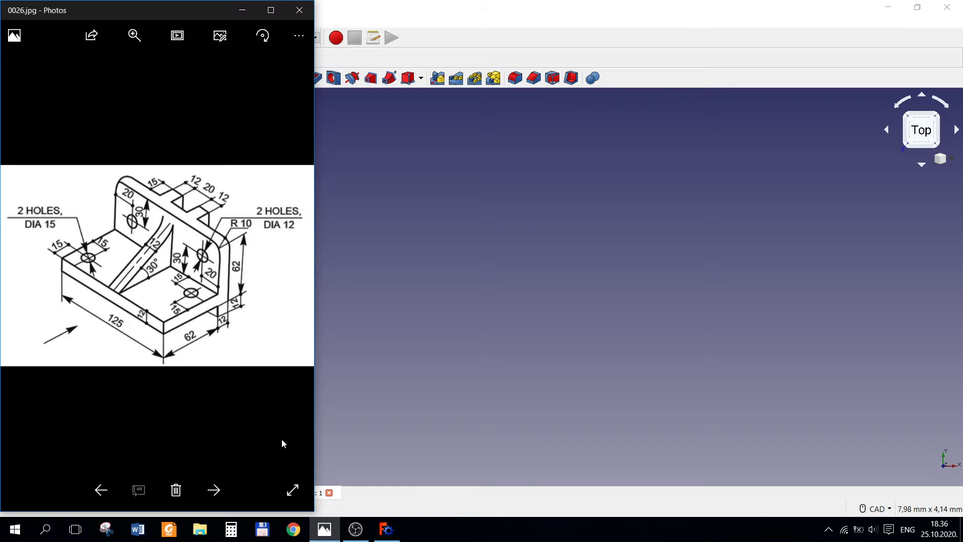
pyautogui.click(387, 529)
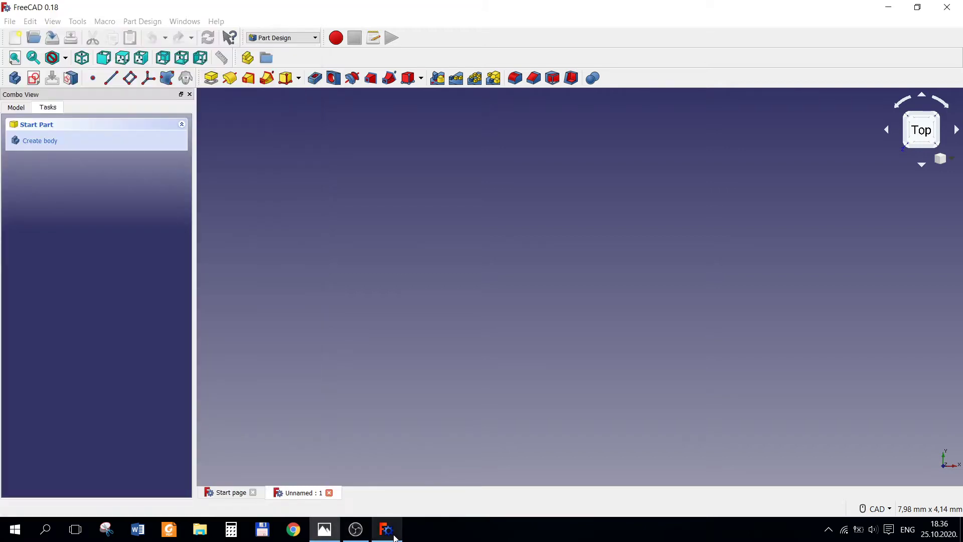
pyautogui.click(42, 142)
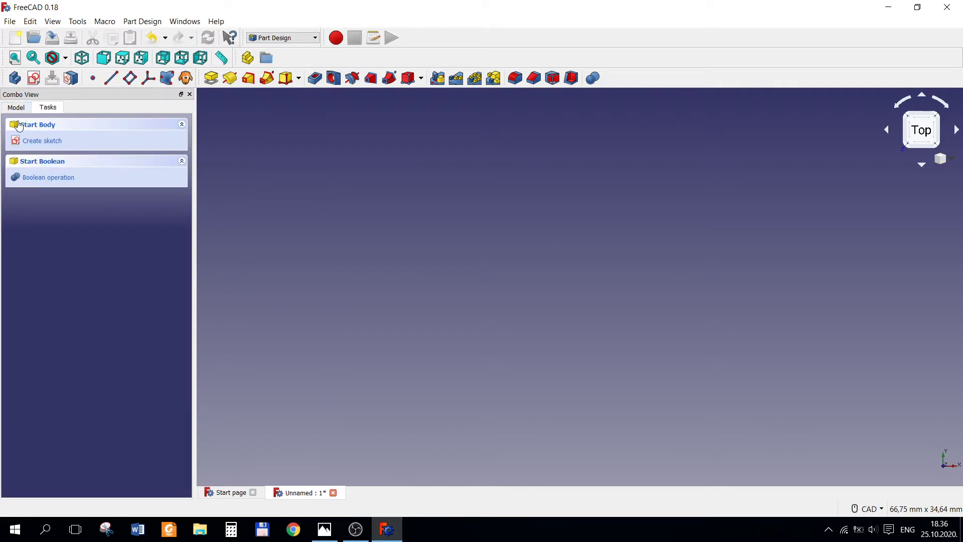
# Start a sketch on the body's XY_Plane with the view set to isometric.
pyautogui.click(42, 141)
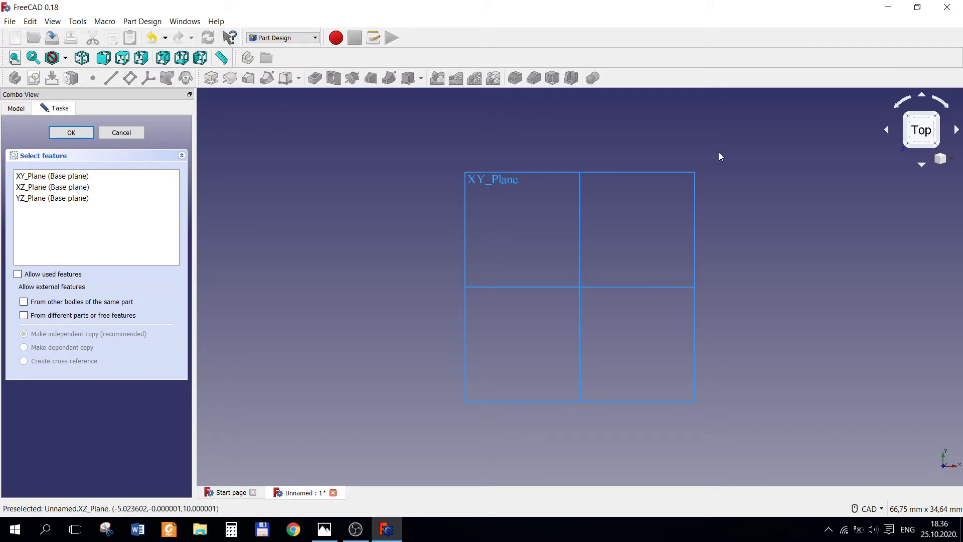
pyautogui.click(955, 167)
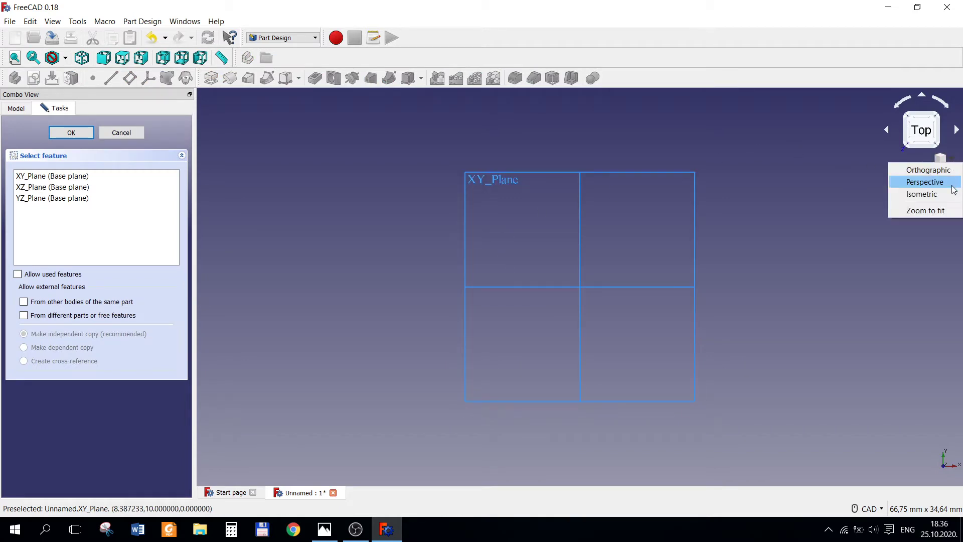
pyautogui.click(920, 191)
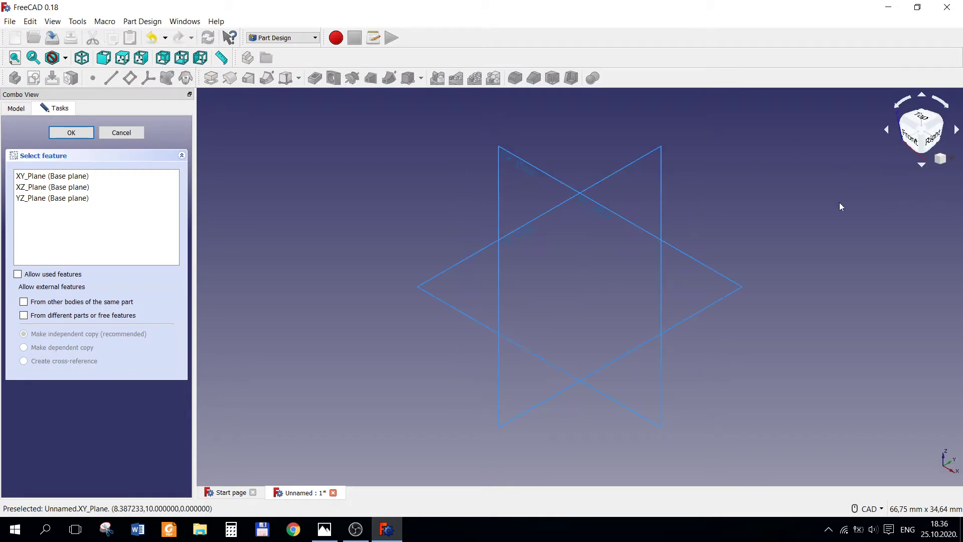
pyautogui.click(716, 302)
pyautogui.click(55, 134)
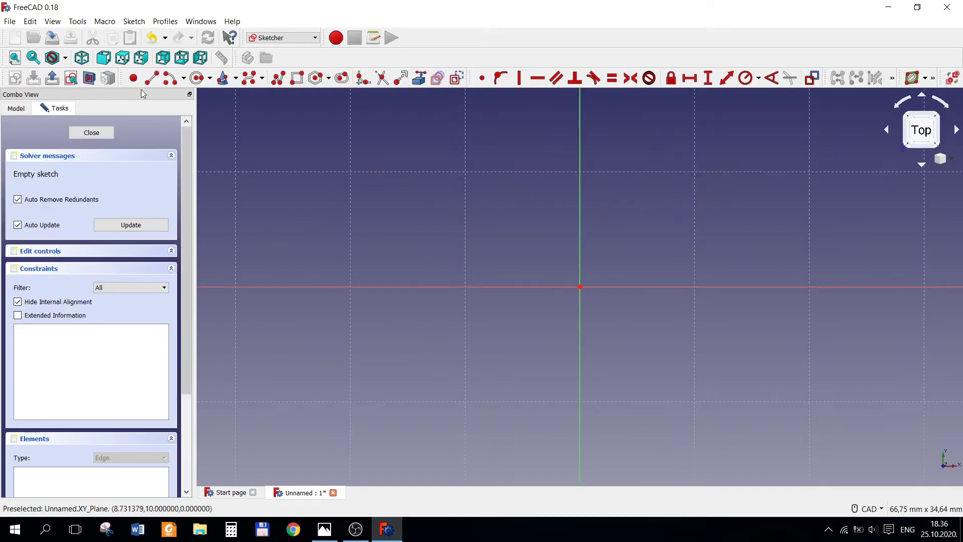
# Draw a rectangle around the sketch origin.
pyautogui.click(297, 78)
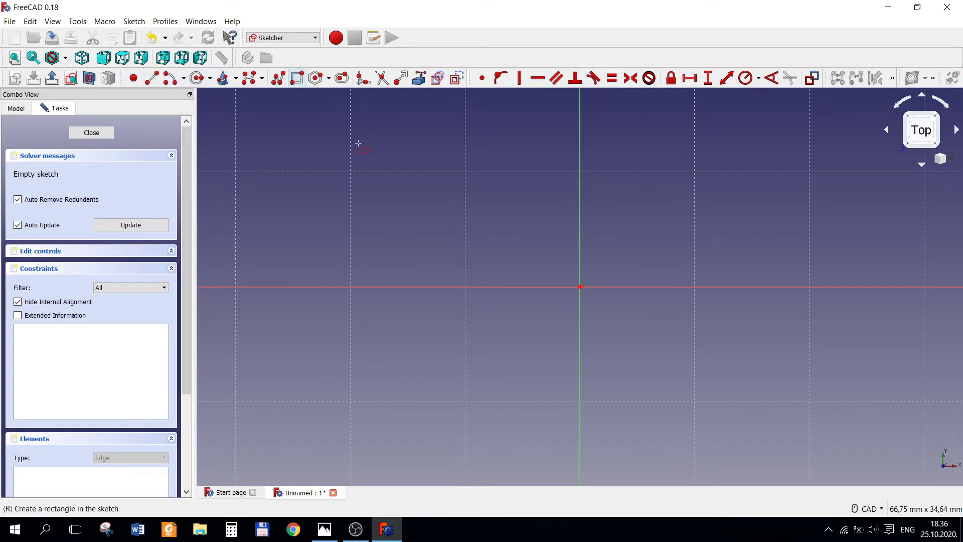
pyautogui.click(493, 240)
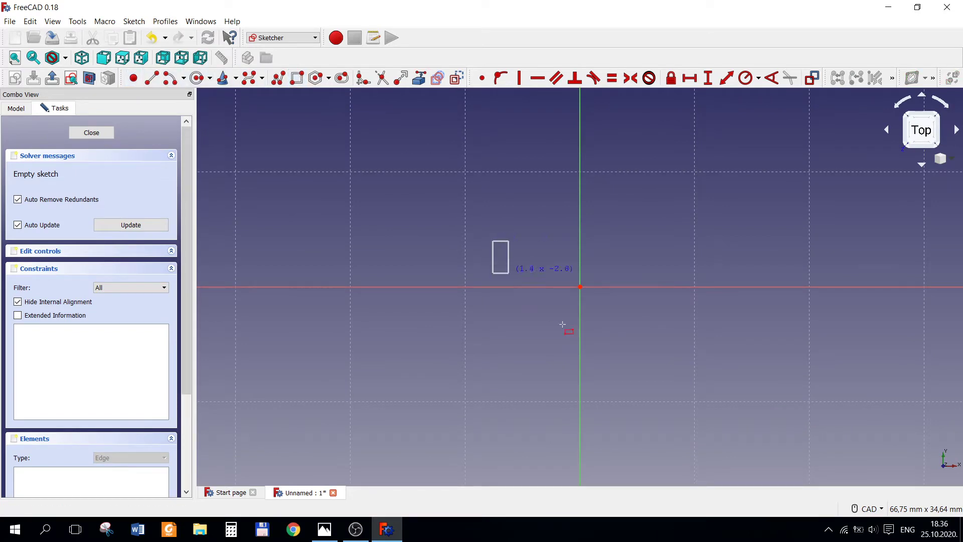
pyautogui.click(672, 358)
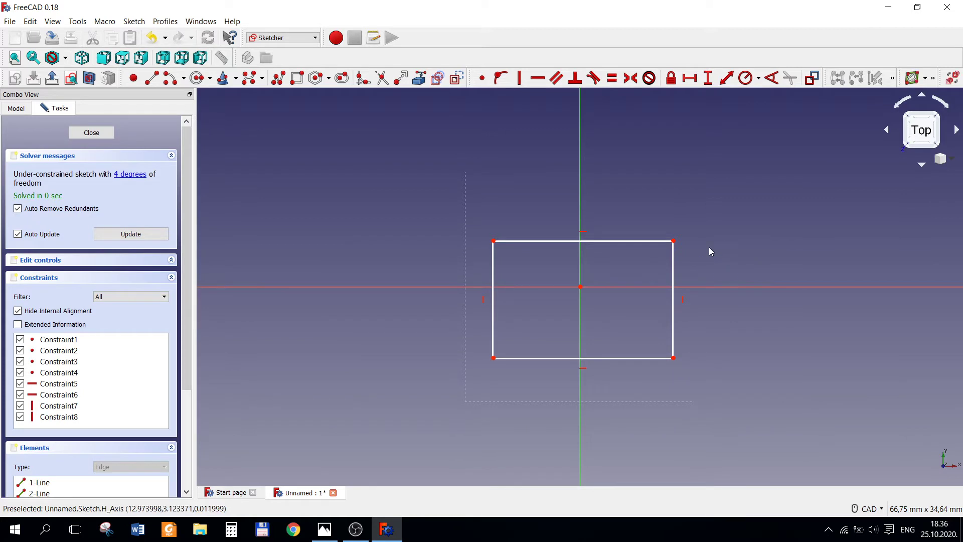
# Make the rectangle's corners symmetric about the horizontal and vertical axes, then check the drawing.
pyautogui.click(493, 241)
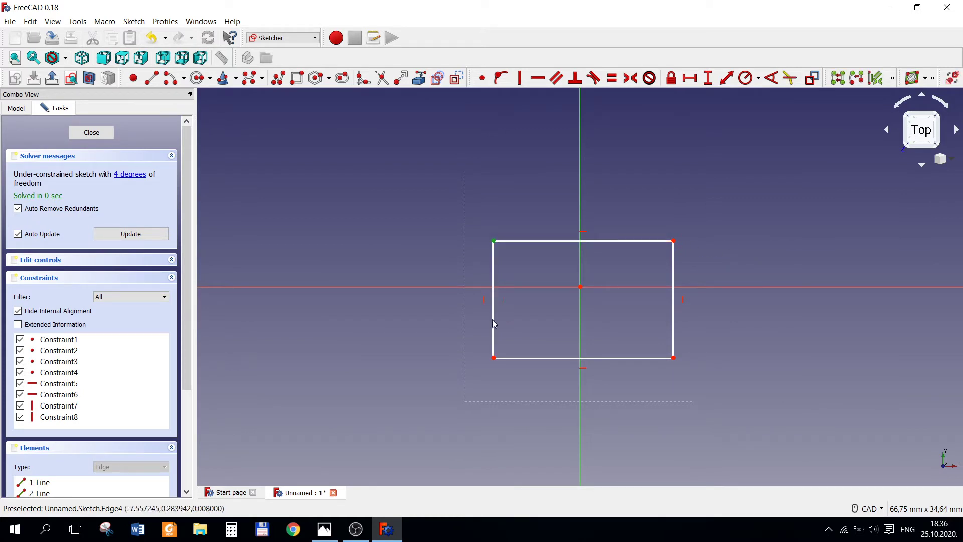
pyautogui.click(494, 359)
pyautogui.click(543, 288)
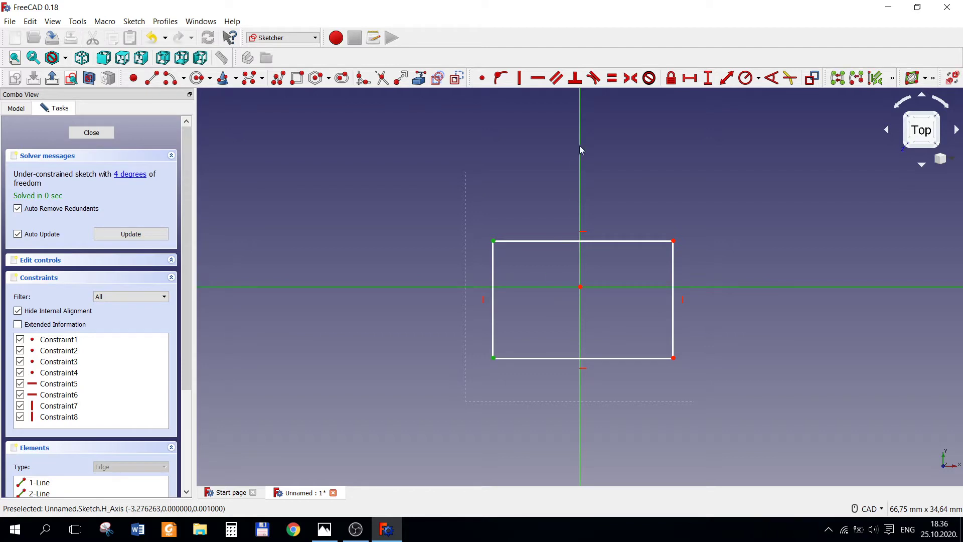
pyautogui.click(631, 78)
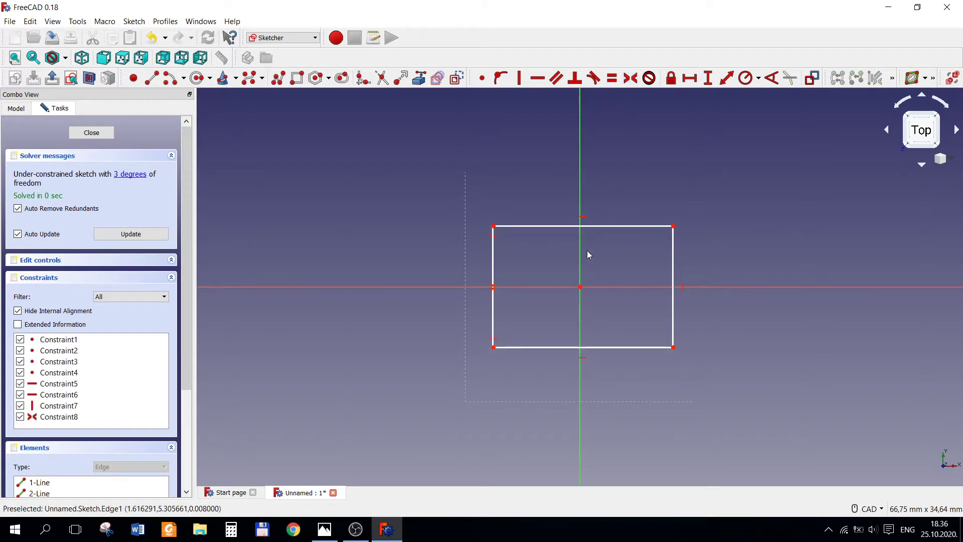
pyautogui.click(494, 347)
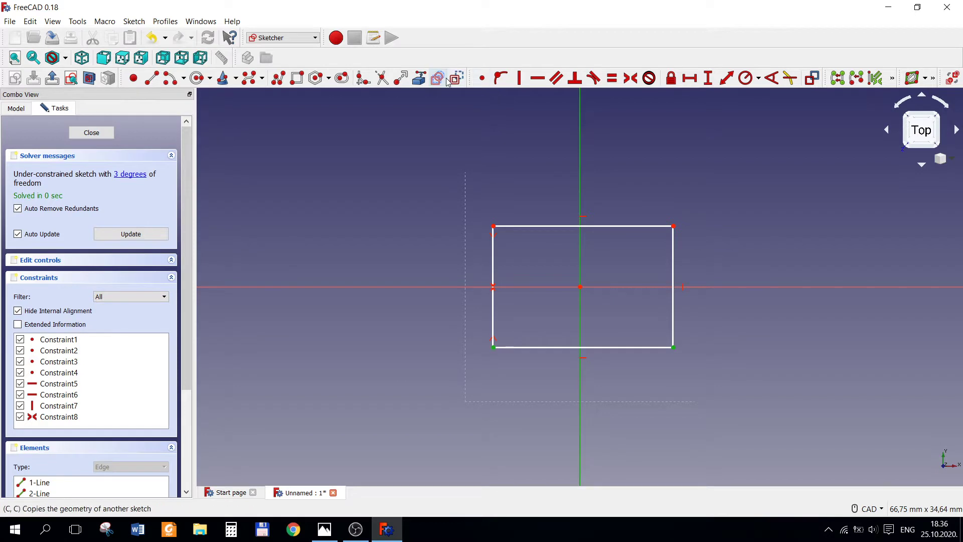
pyautogui.click(631, 79)
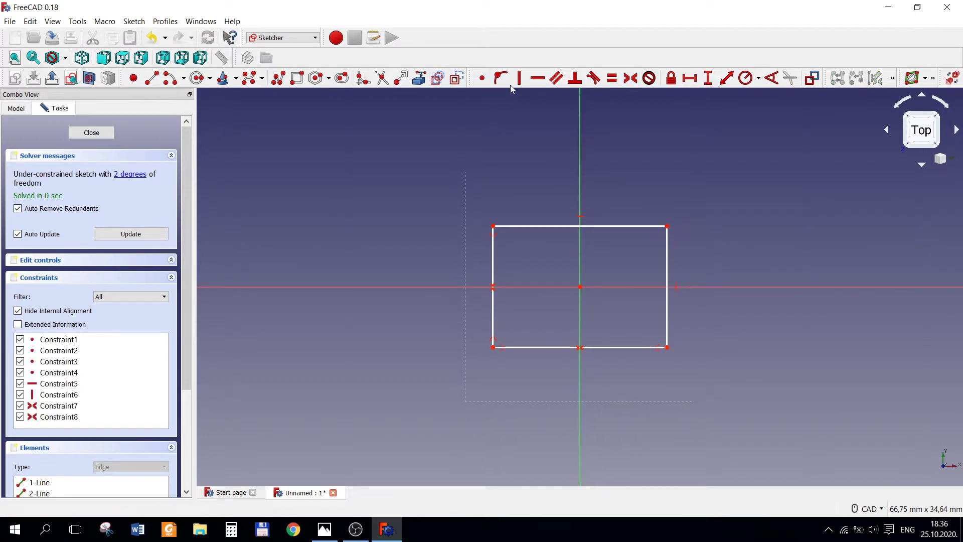
pyautogui.click(690, 78)
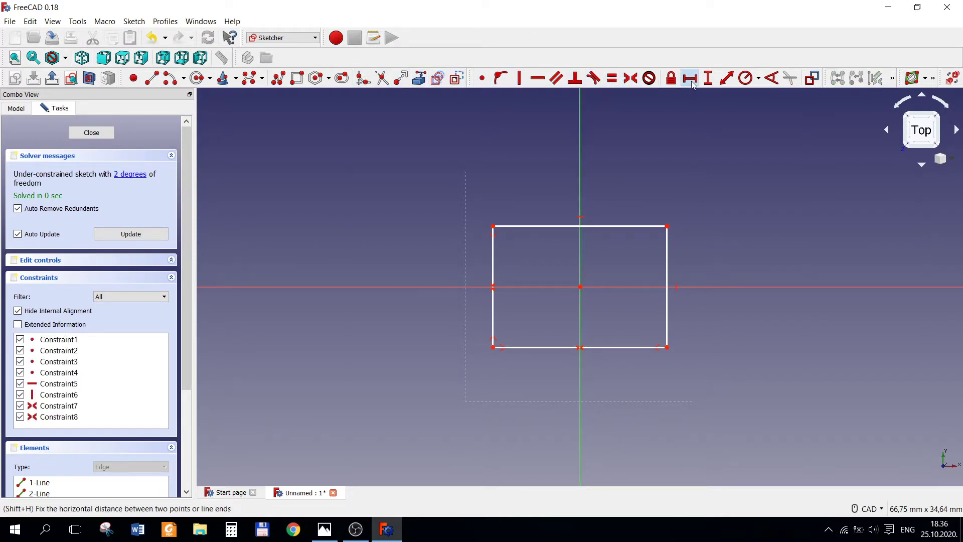
pyautogui.click(325, 530)
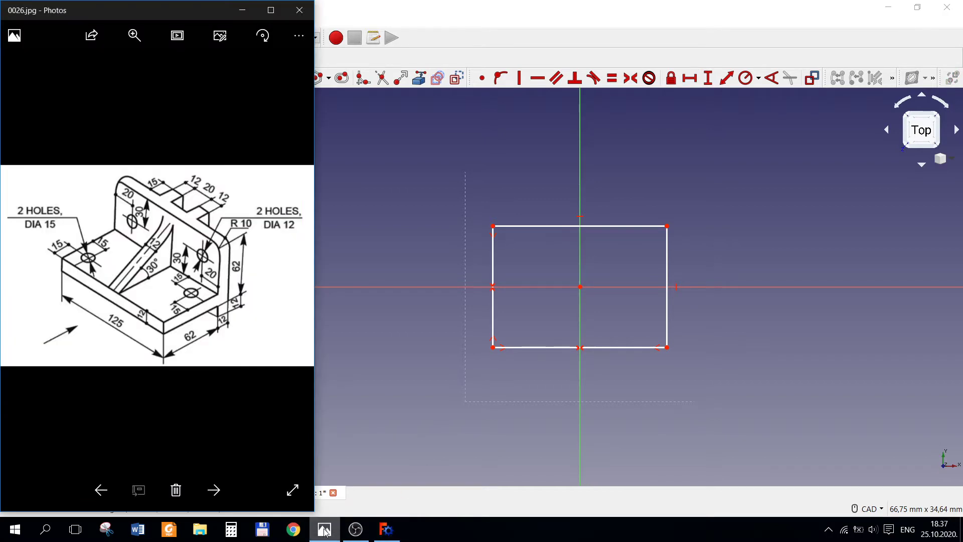
# Dimension the rectangle 125 mm wide and 60 mm tall.
pyautogui.click(386, 529)
pyautogui.click(627, 226)
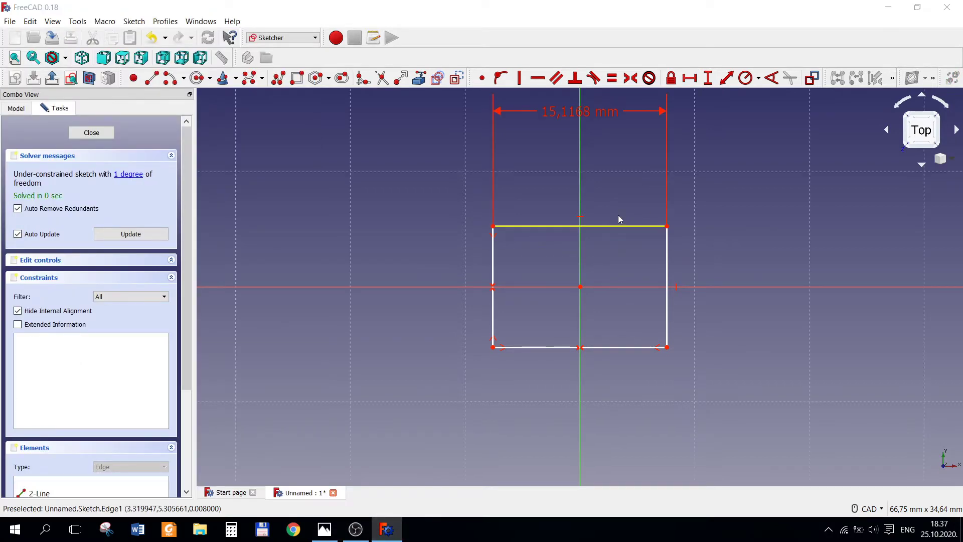
pyautogui.write('125')
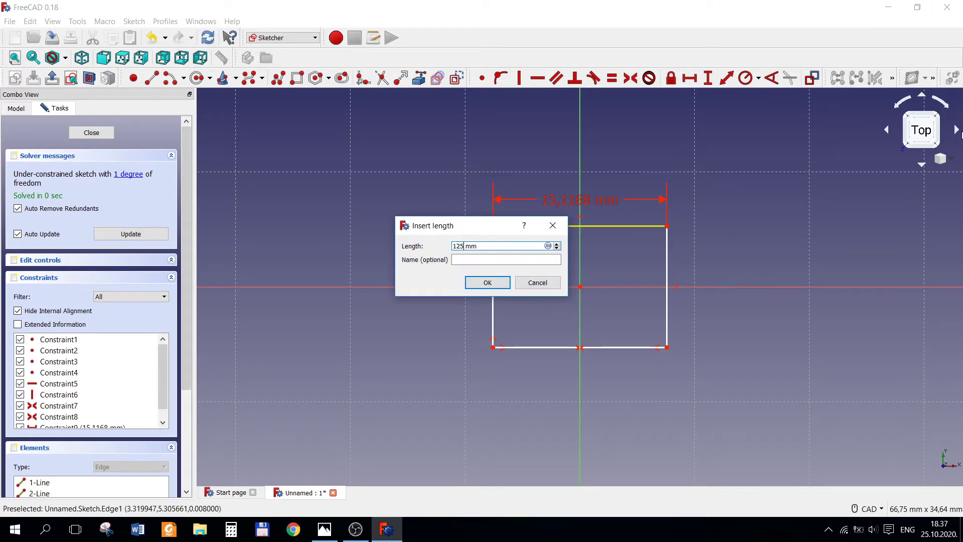
pyautogui.press('Return')
pyautogui.scroll(-4, 698, 244)
pyautogui.scroll(-2, 699, 244)
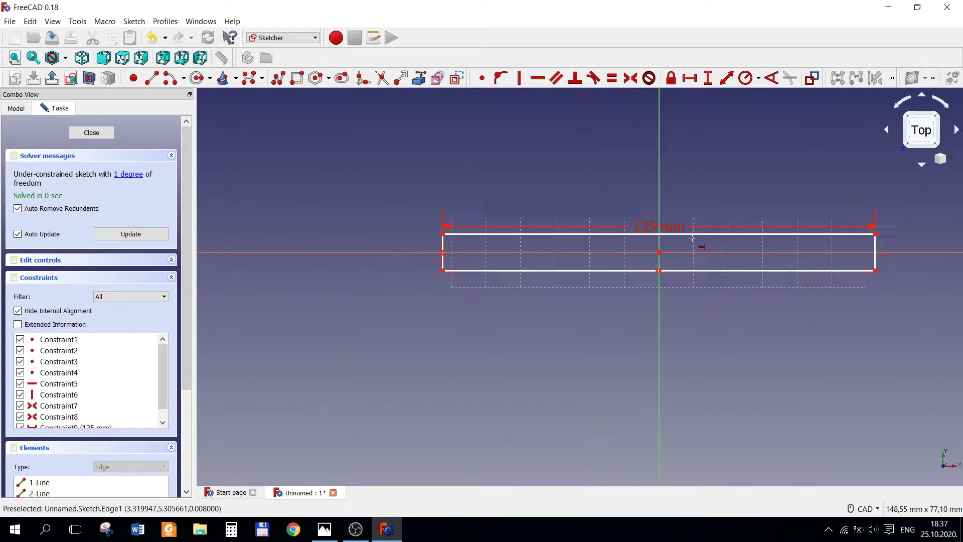
pyautogui.scroll(-3, 699, 243)
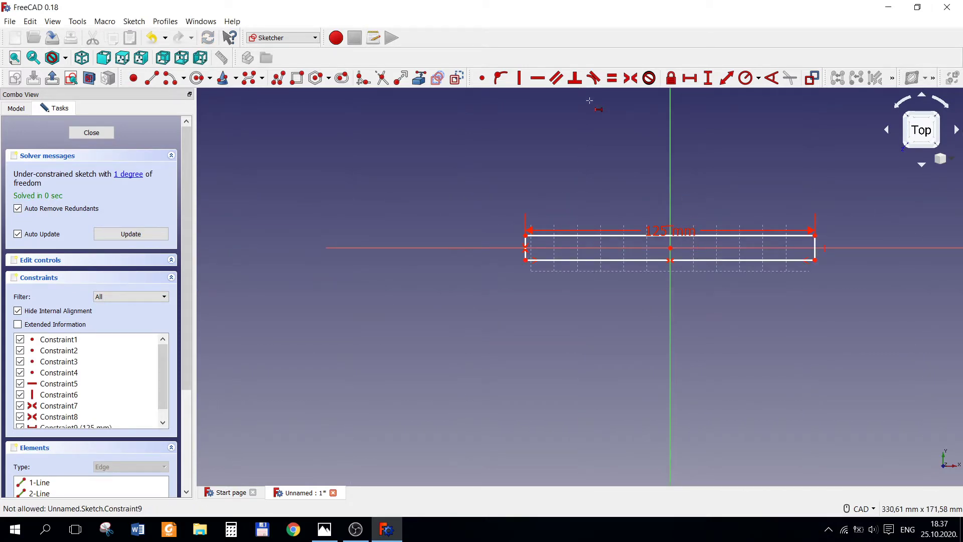
pyautogui.click(707, 77)
pyautogui.click(815, 251)
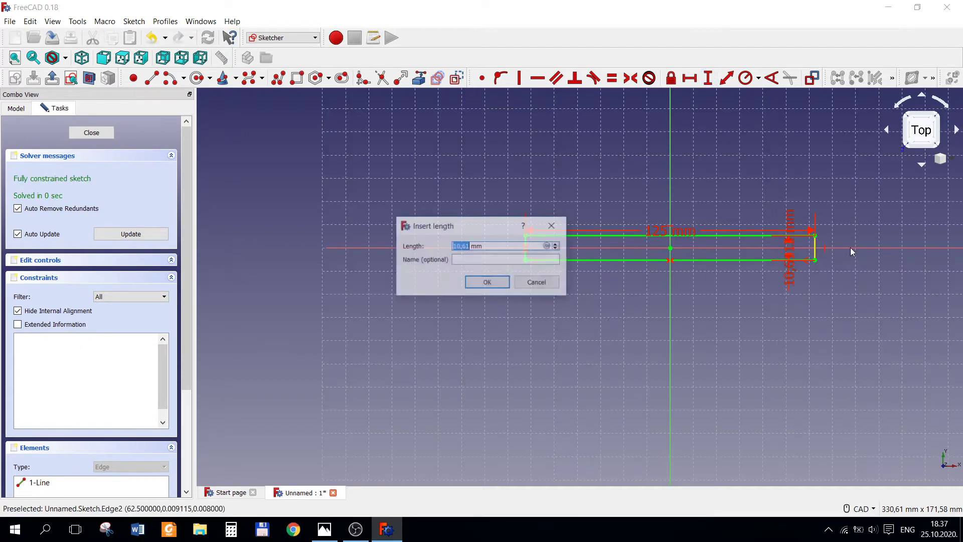
pyautogui.write('60')
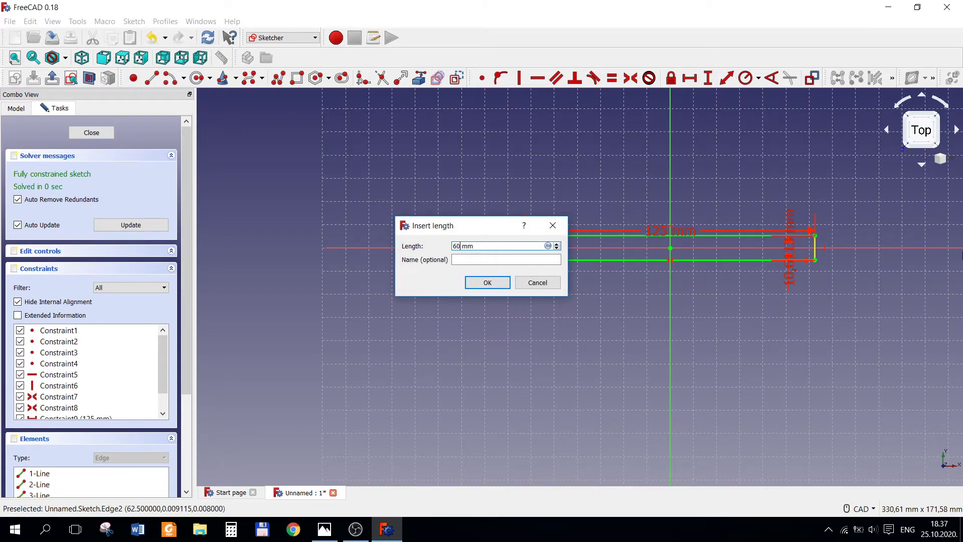
pyautogui.press('Return')
# Change the 60 mm height to 62 mm per the drawing and finish the sketch.
pyautogui.click(324, 529)
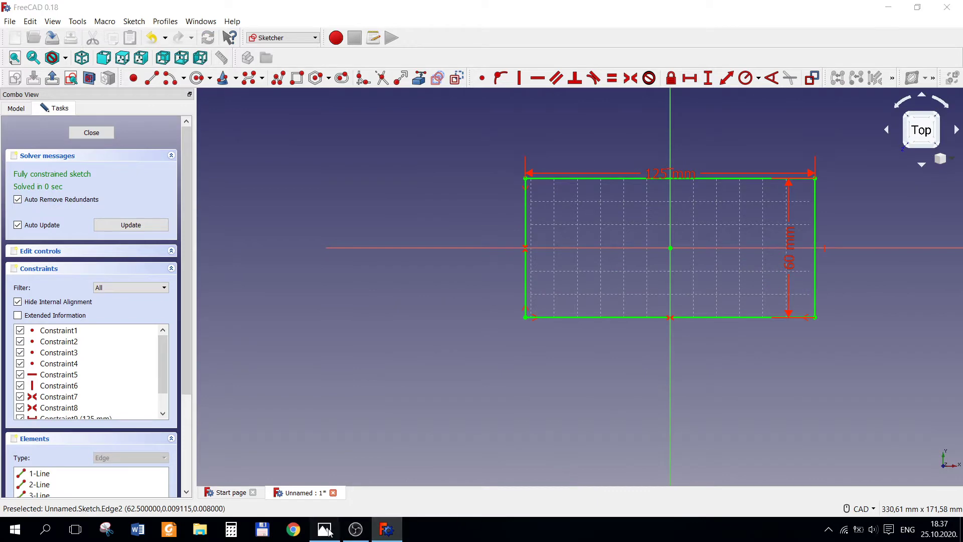
pyautogui.click(380, 536)
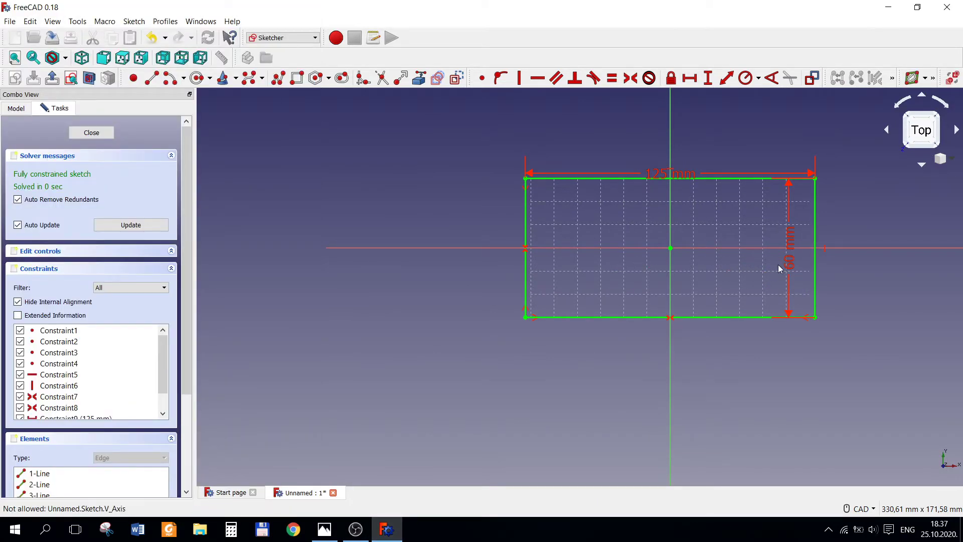
pyautogui.doubleClick(792, 258)
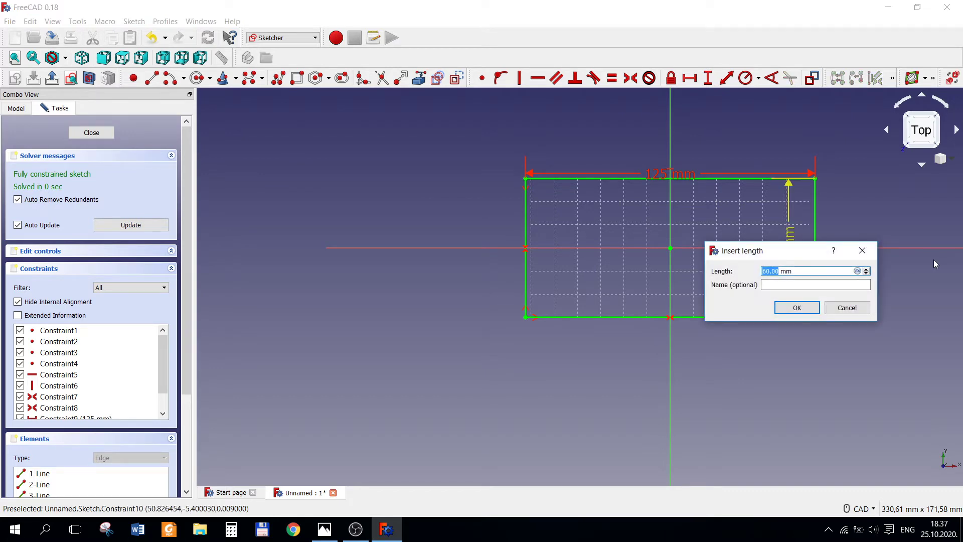
pyautogui.write('62')
pyautogui.press('Return')
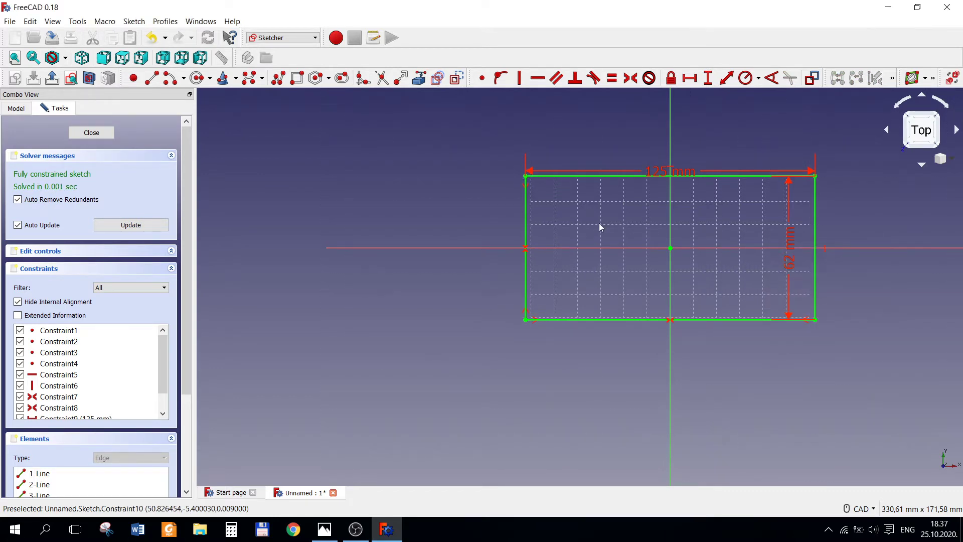
pyautogui.click(77, 134)
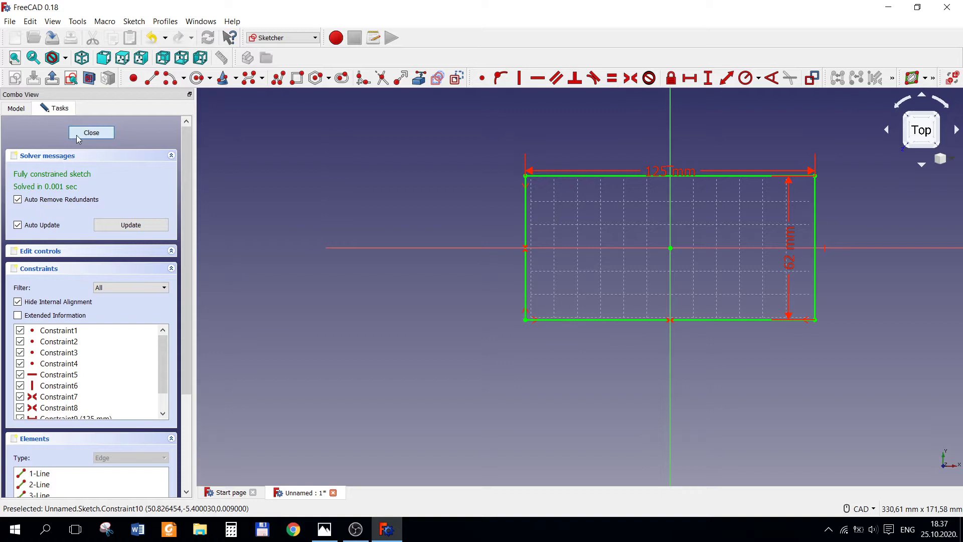
# Zoom to fit the closed rectangle sketch, select it, and recheck the reference drawing.
pyautogui.click(18, 108)
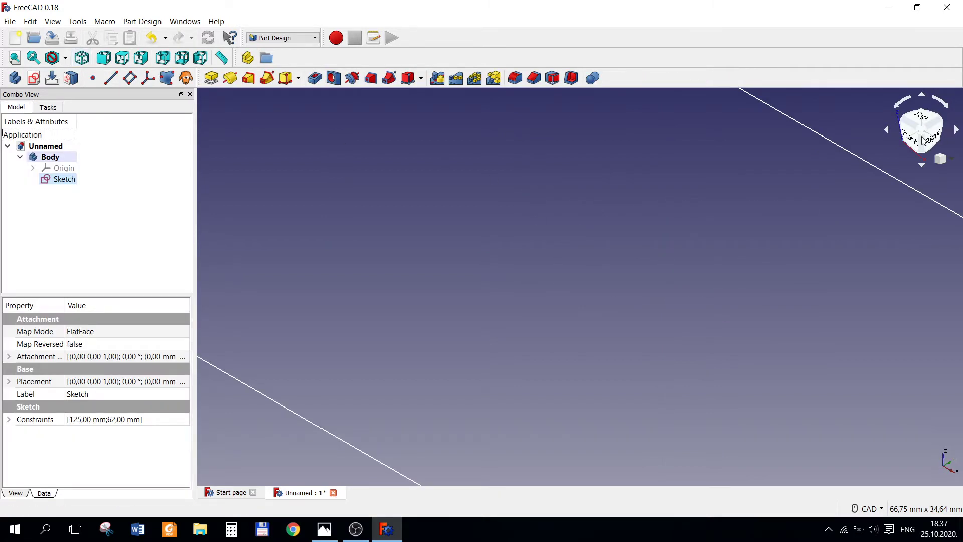
pyautogui.click(940, 158)
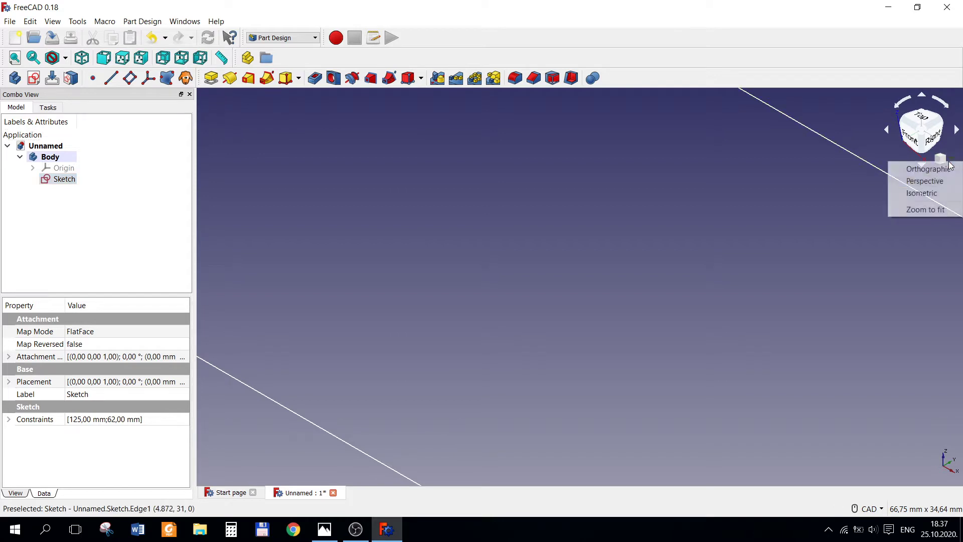
pyautogui.click(937, 210)
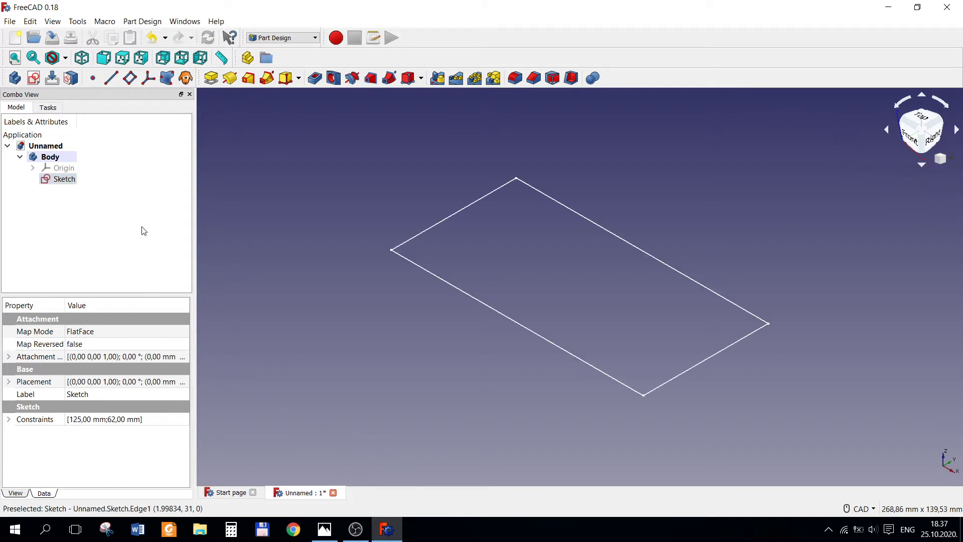
pyautogui.click(65, 183)
pyautogui.click(331, 534)
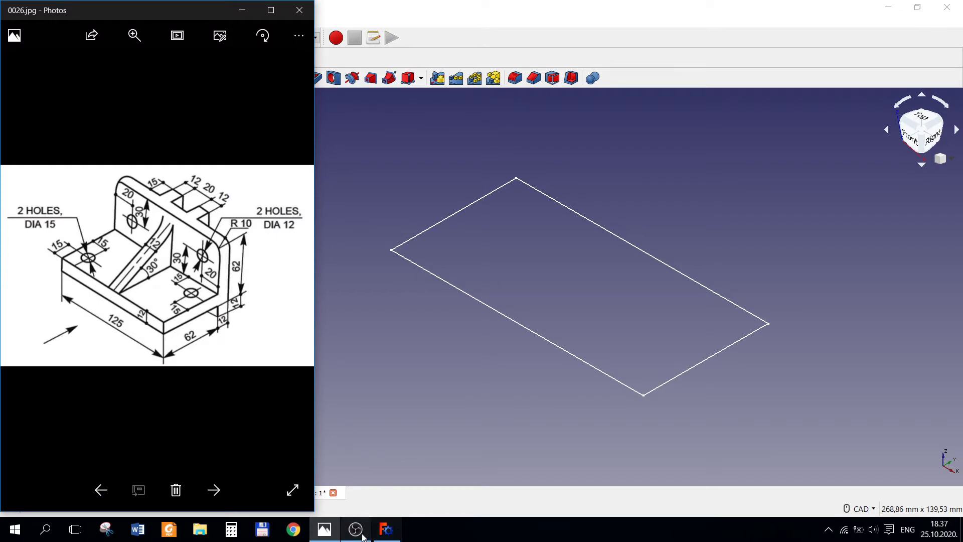
pyautogui.moveTo(385, 530)
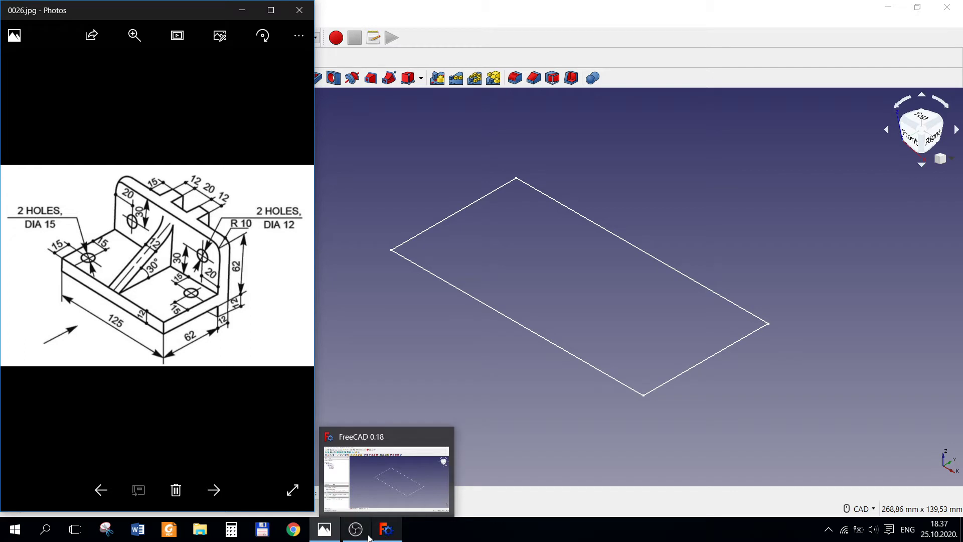
pyautogui.click(386, 530)
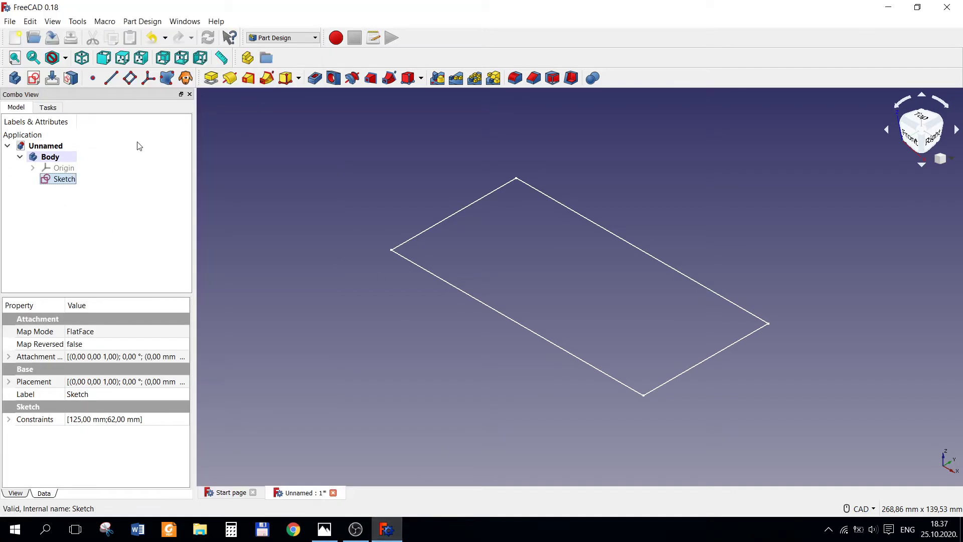
# Pad the rectangle 12 mm thick, then select the plate's right end face.
pyautogui.click(211, 78)
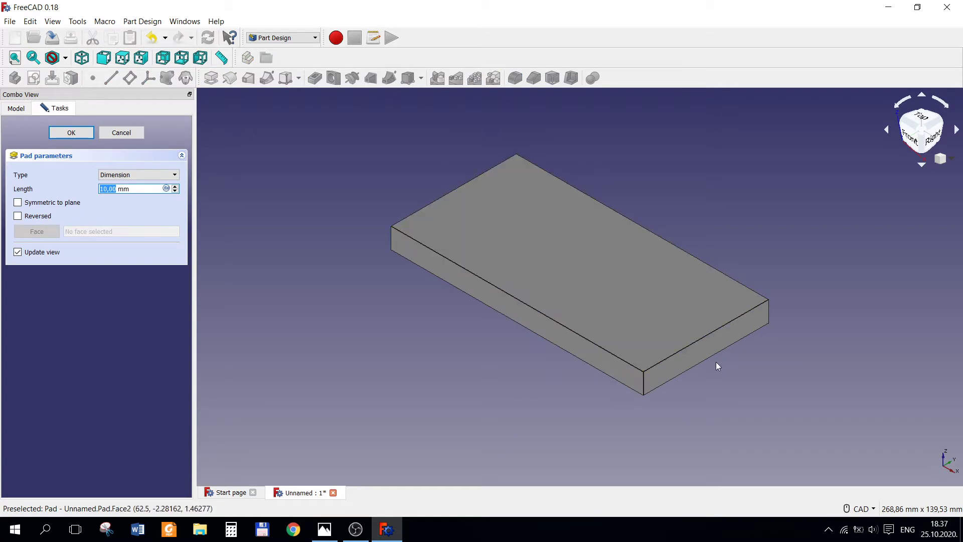
pyautogui.write('12')
pyautogui.press('Return')
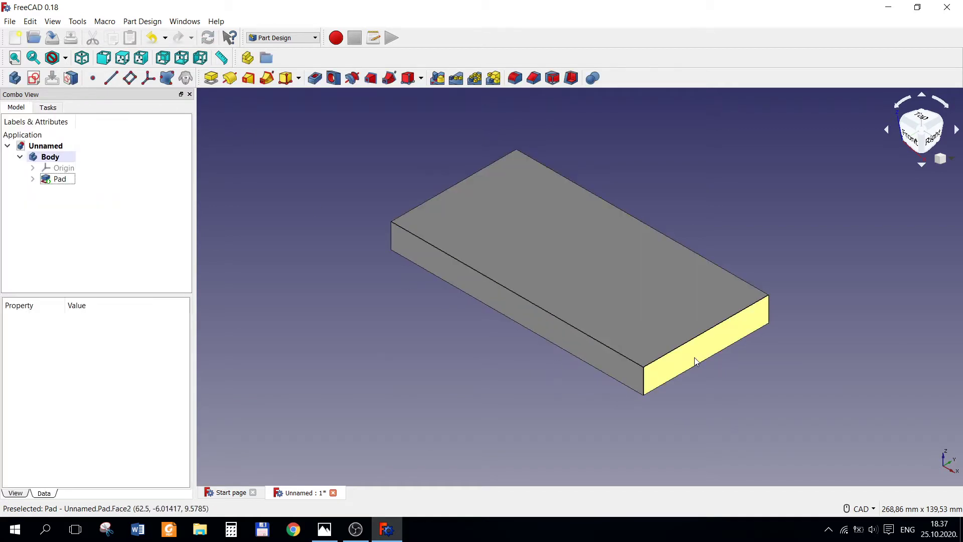
pyautogui.click(693, 357)
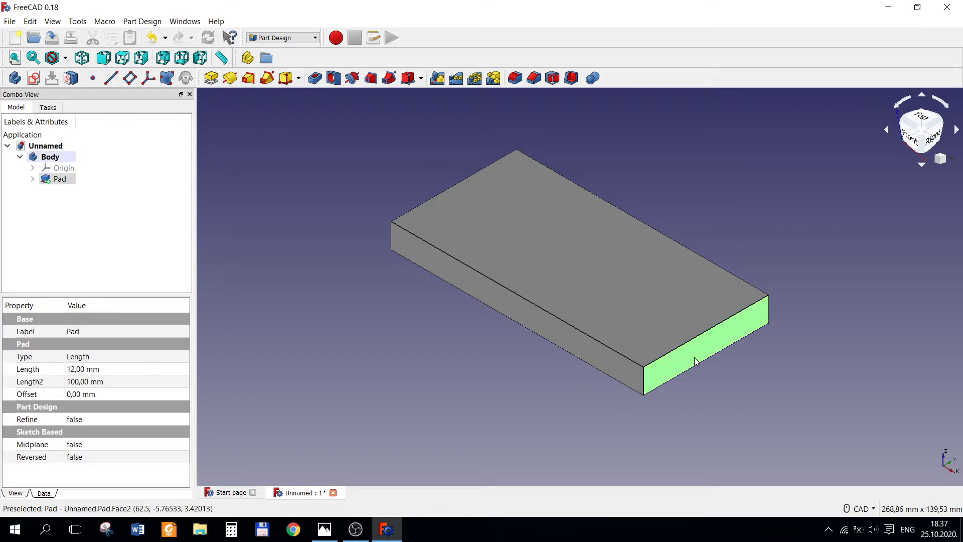
# Start a sketch on the plate's end face and draw an upright rectangle.
pyautogui.click(33, 77)
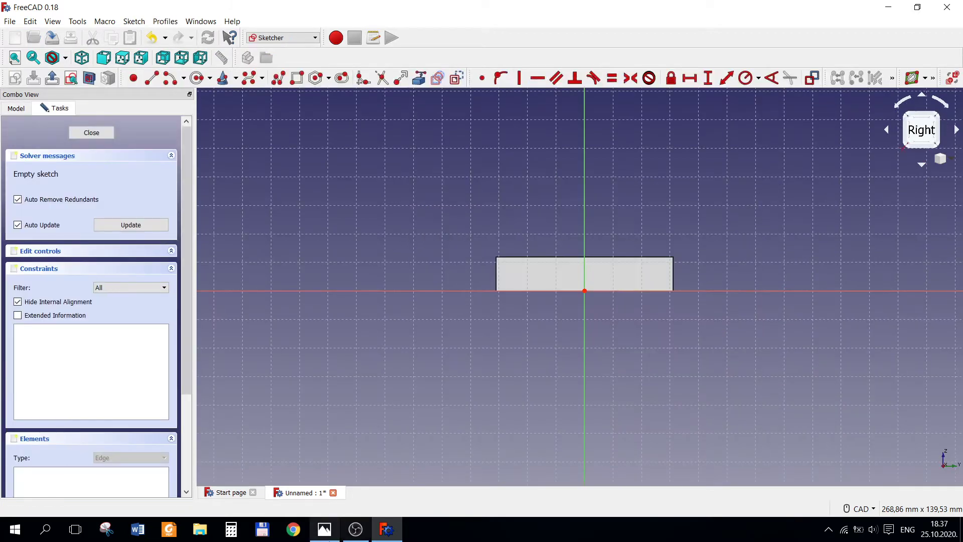
pyautogui.click(331, 532)
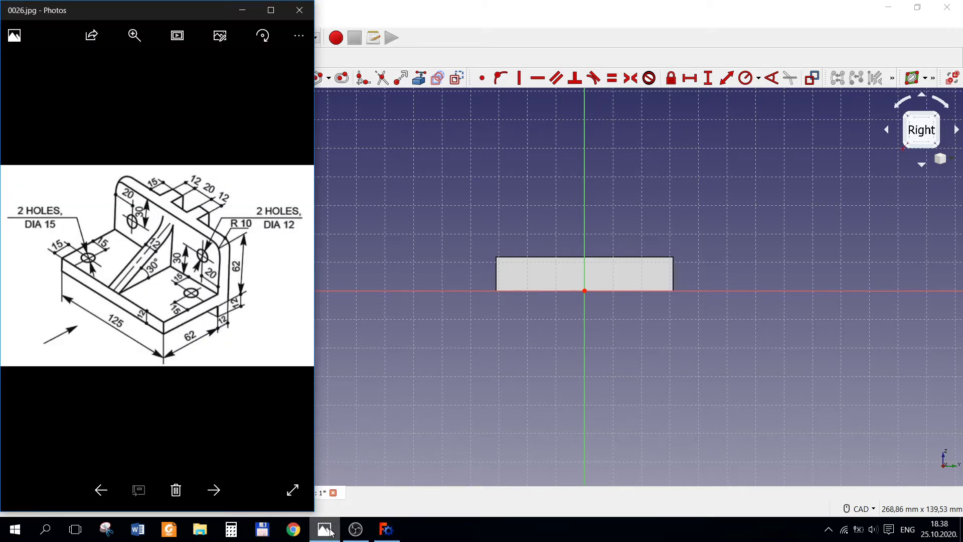
pyautogui.click(388, 530)
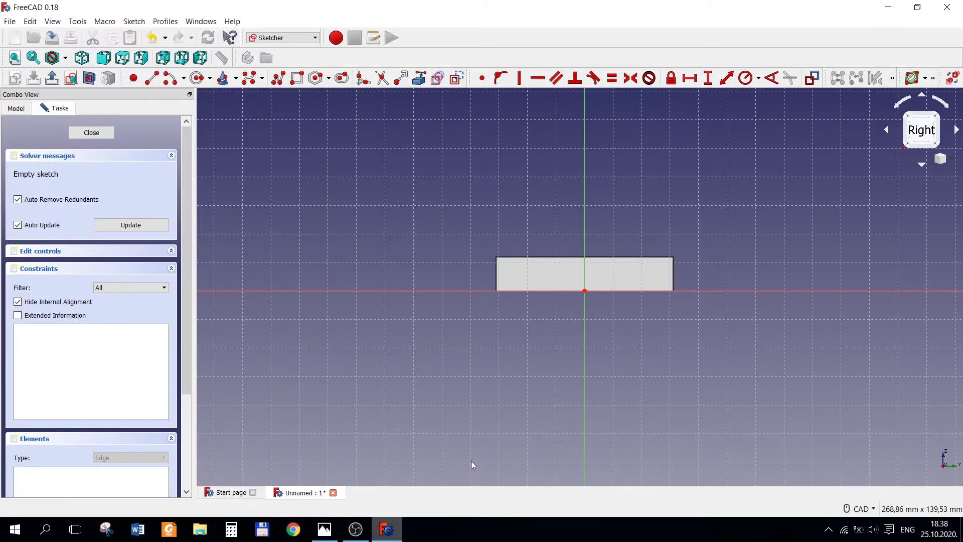
pyautogui.click(300, 80)
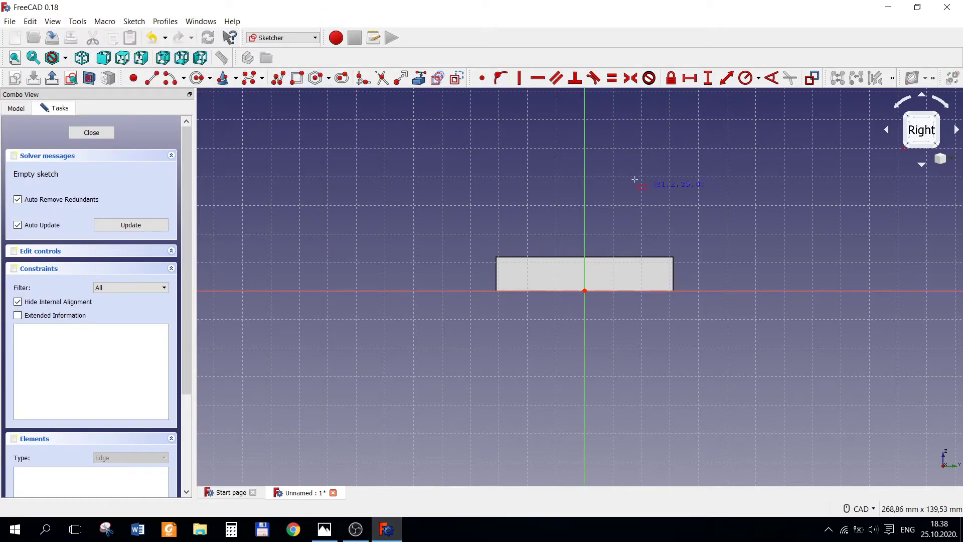
pyautogui.click(613, 170)
pyautogui.click(646, 346)
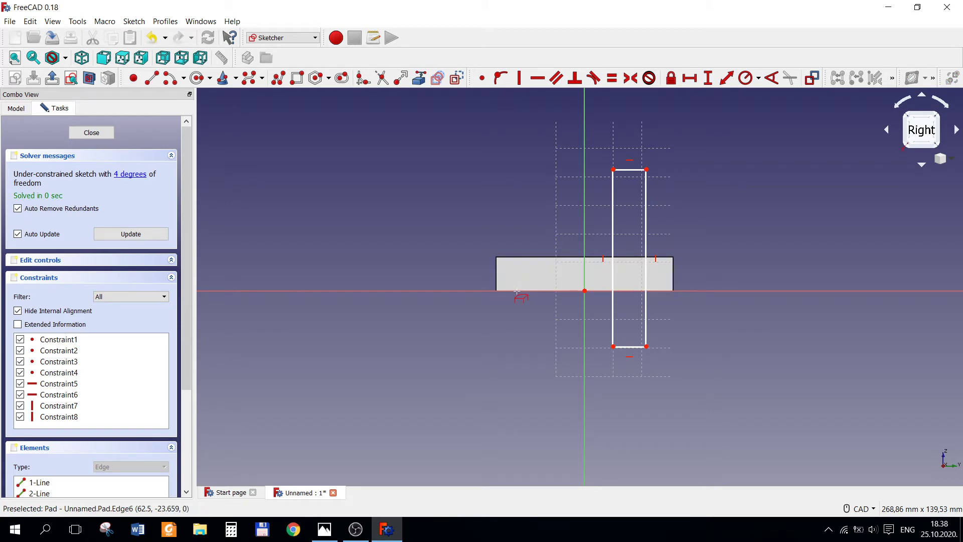
# Link the plate's bottom edge, align the rectangle flush with it, and set 12 mm width.
pyautogui.click(669, 293)
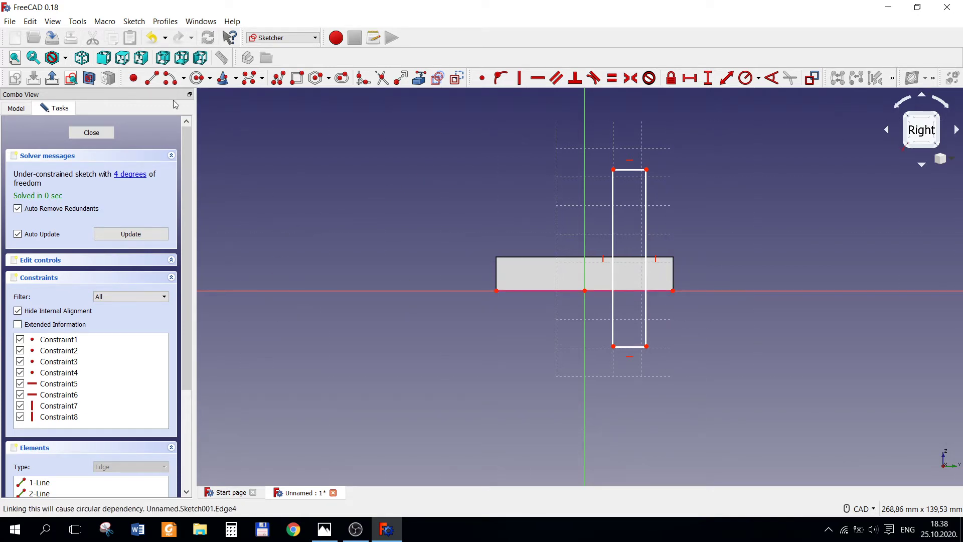
pyautogui.press('Escape')
pyautogui.click(646, 346)
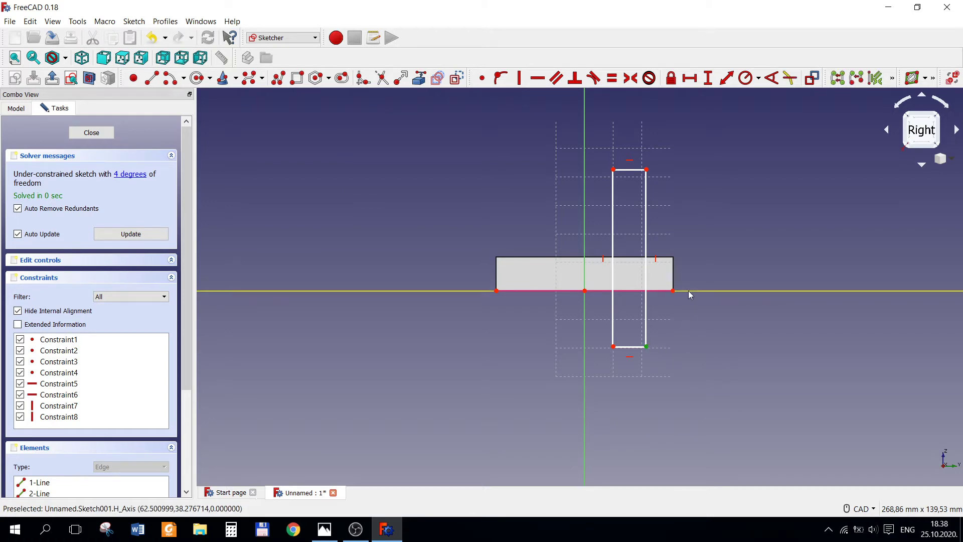
pyautogui.click(518, 81)
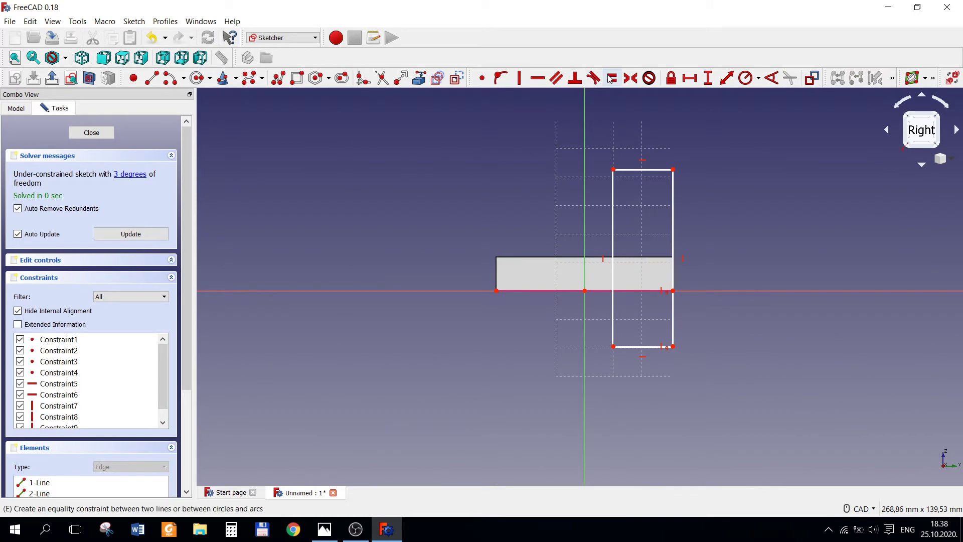
pyautogui.click(689, 77)
pyautogui.click(639, 347)
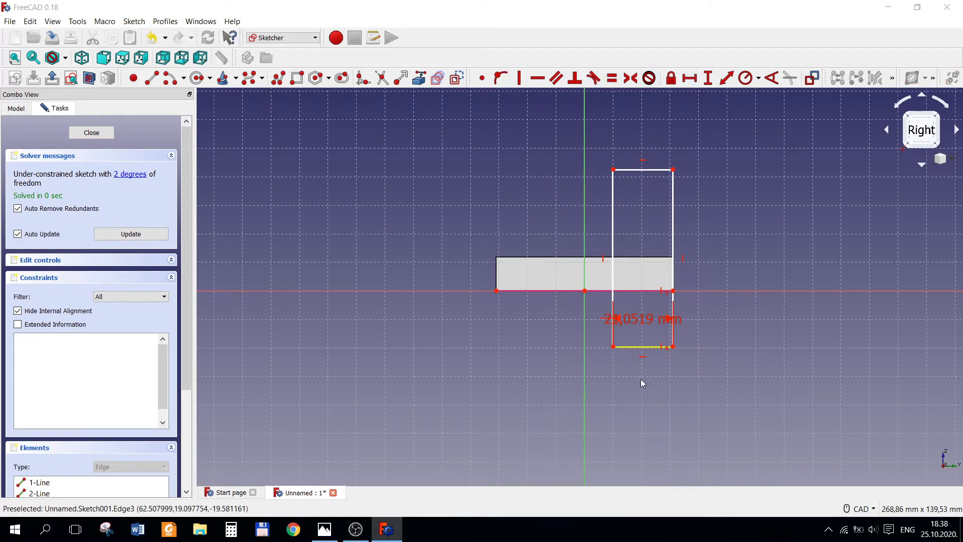
pyautogui.write('12')
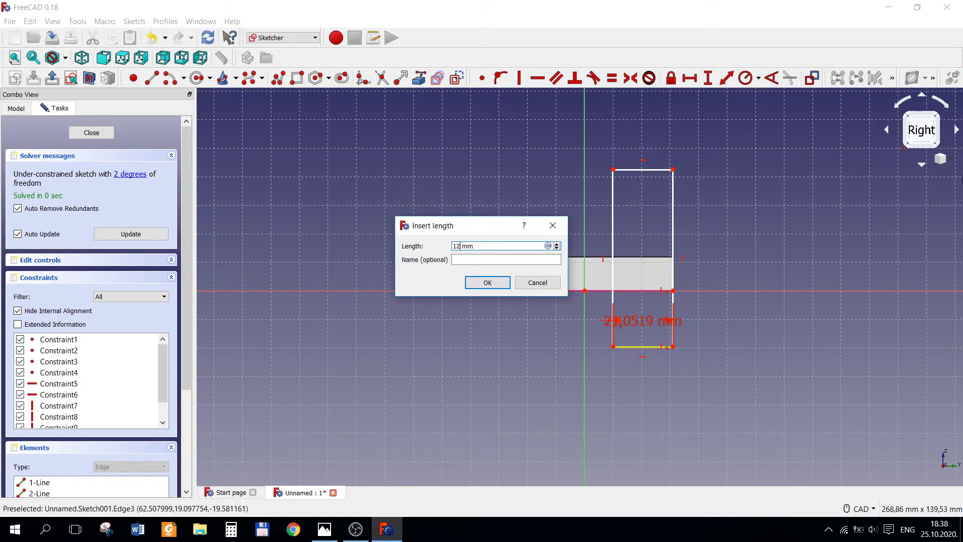
pyautogui.press('Return')
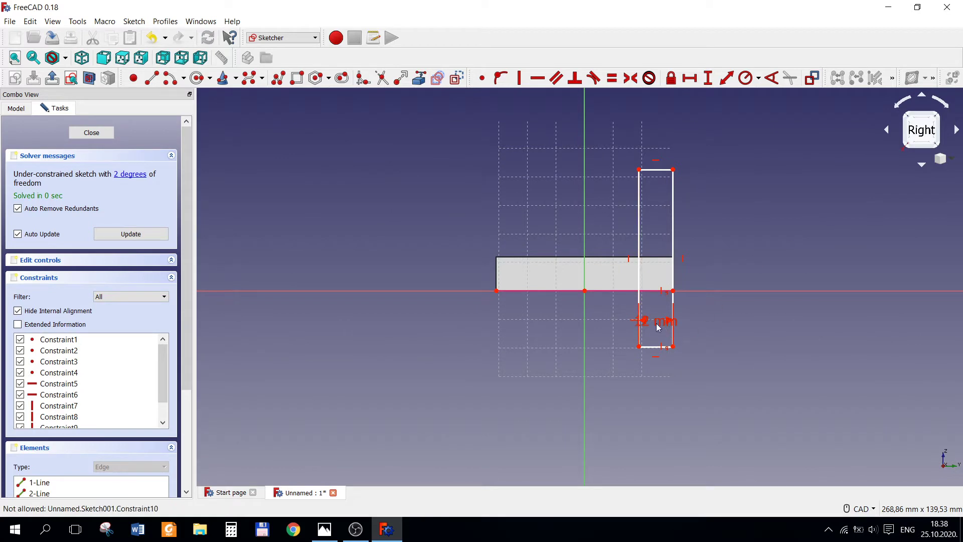
pyautogui.moveTo(658, 327); pyautogui.dragTo(660, 385)
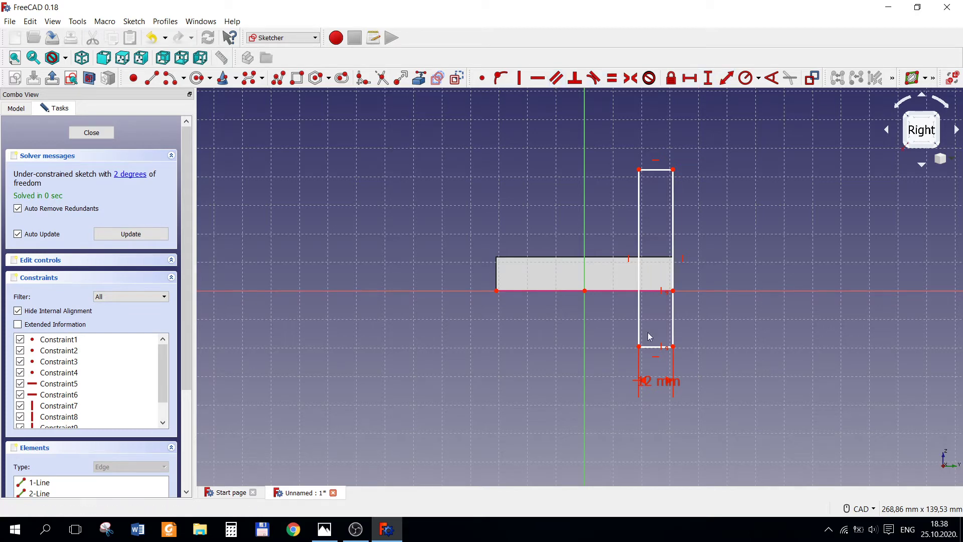
# Add a 12 mm vertical distance below the plate baseline and tidy the dimension labels.
pyautogui.click(673, 290)
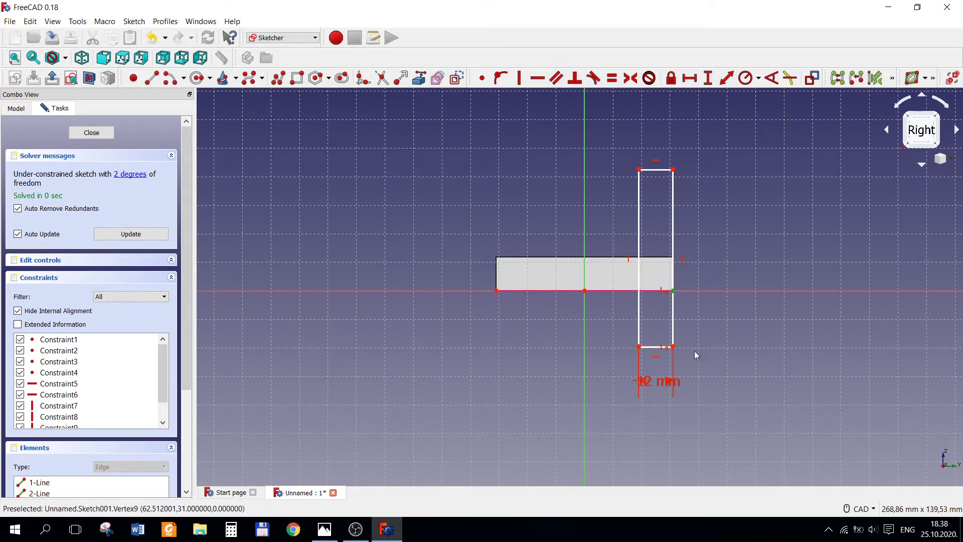
pyautogui.click(708, 78)
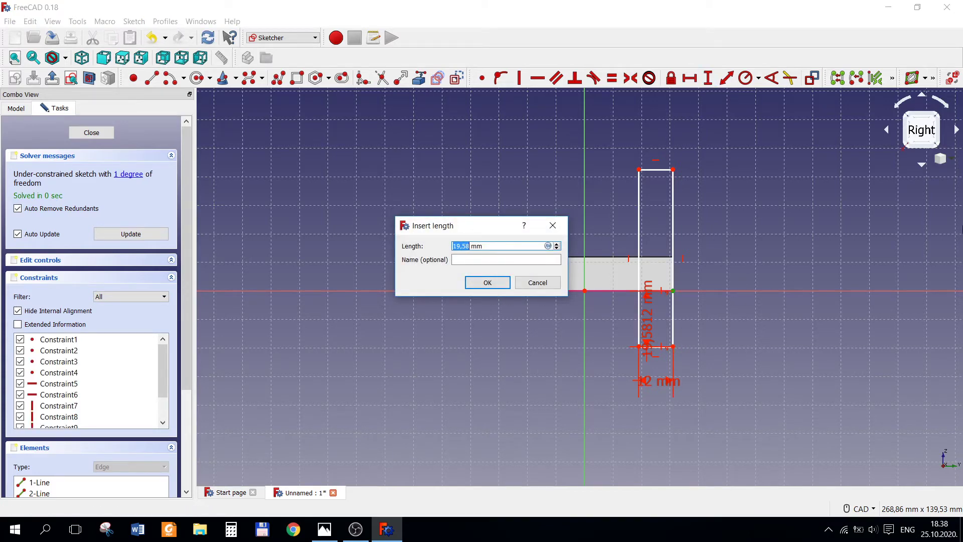
pyautogui.write('12')
pyautogui.press('Return')
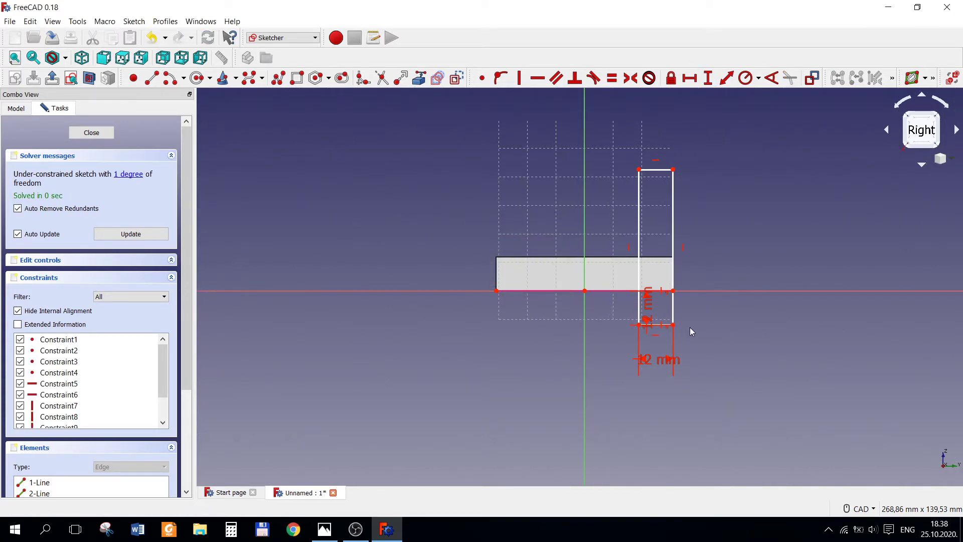
pyautogui.rightClick(690, 327)
pyautogui.press('Escape')
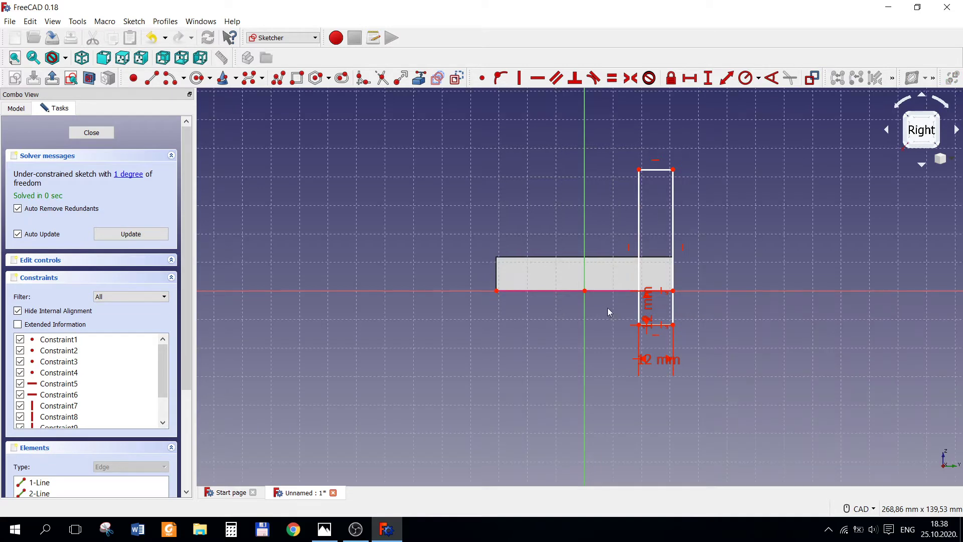
pyautogui.moveTo(651, 303); pyautogui.dragTo(674, 309)
pyautogui.moveTo(741, 307); pyautogui.dragTo(737, 361)
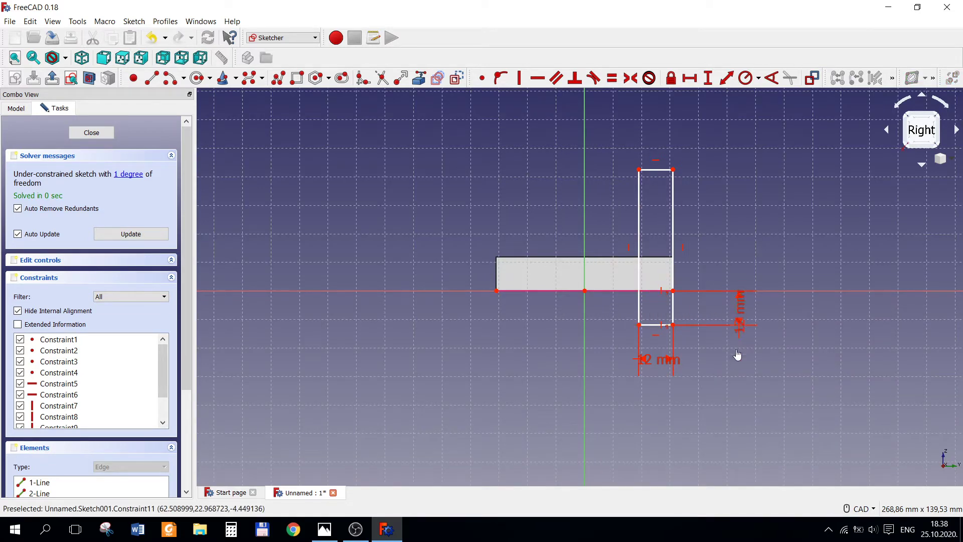
pyautogui.moveTo(641, 360)
pyautogui.mouseDown()
pyautogui.moveTo(617, 379)
pyautogui.moveTo(577, 384)
pyautogui.mouseUp()
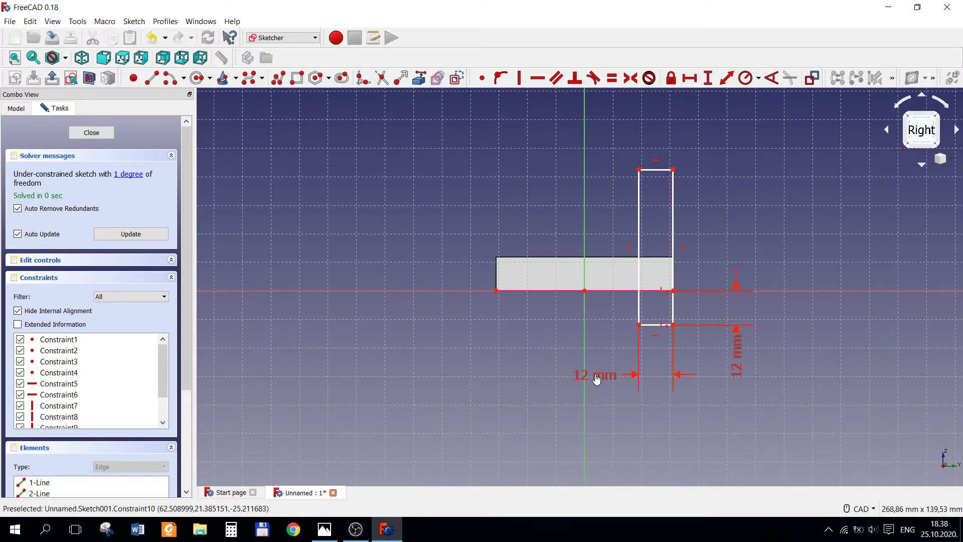
# Constrain the rectangle's right side to 62 mm tall and close Sketch001.
pyautogui.click(326, 531)
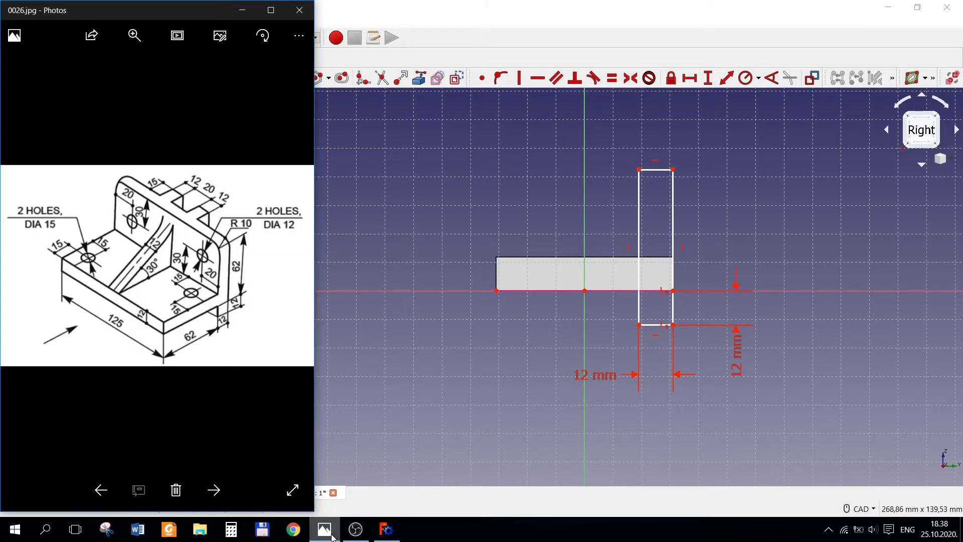
pyautogui.click(386, 530)
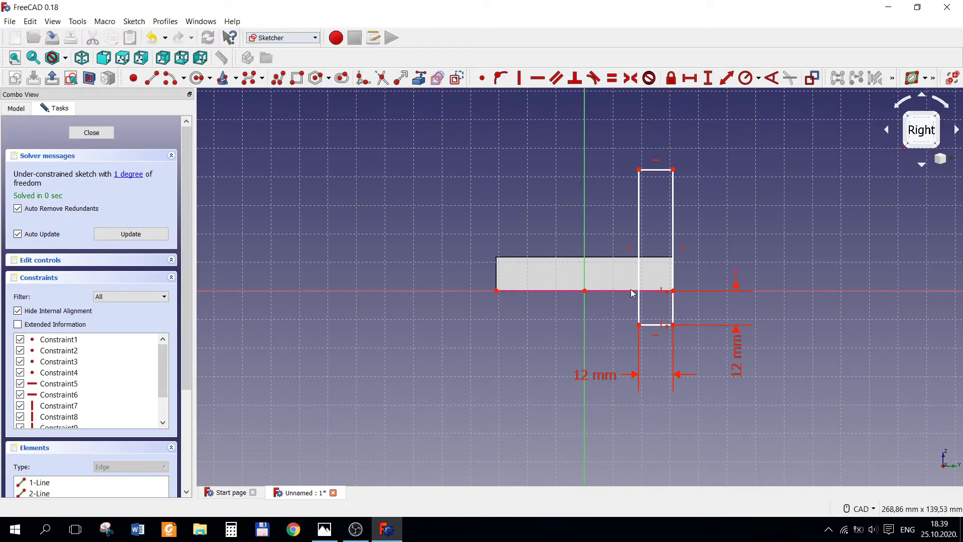
pyautogui.click(673, 325)
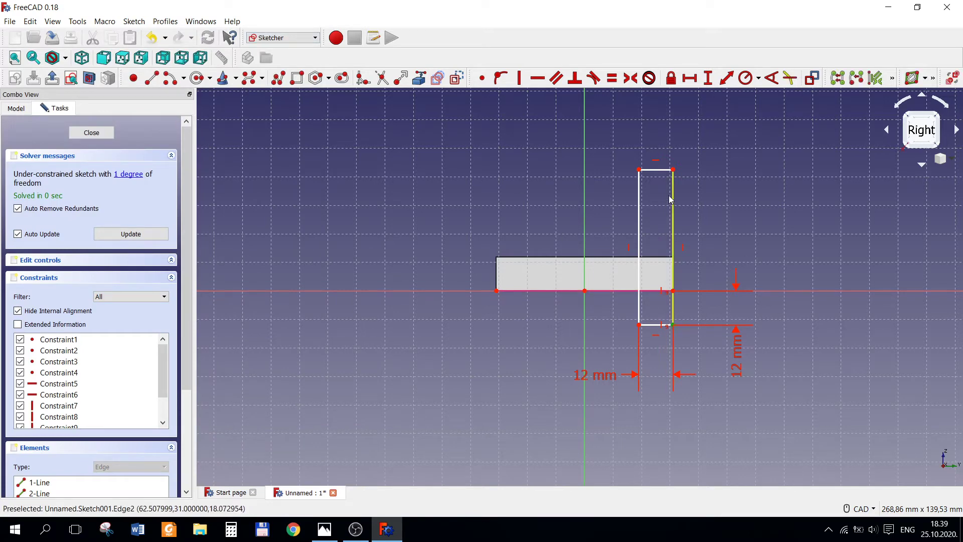
pyautogui.click(673, 169)
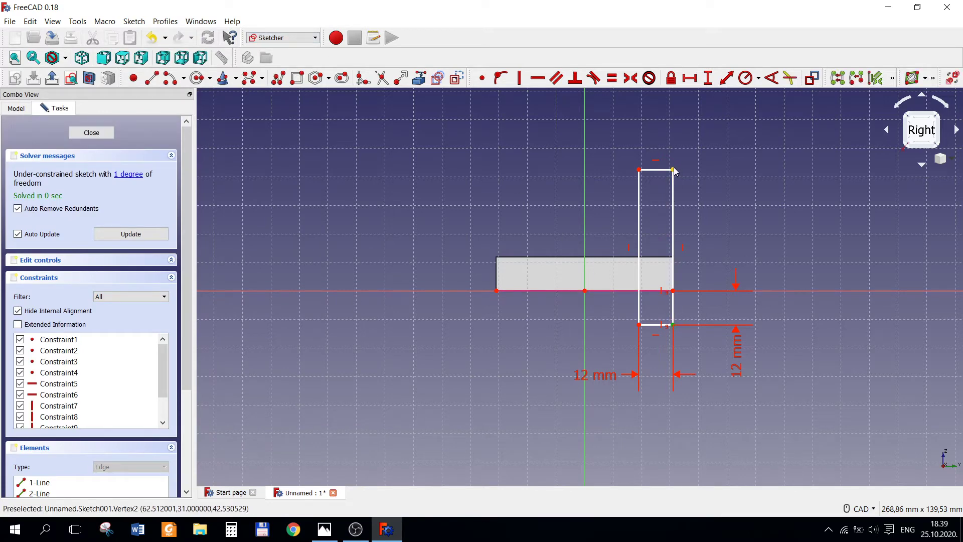
pyautogui.click(713, 78)
pyautogui.write('62')
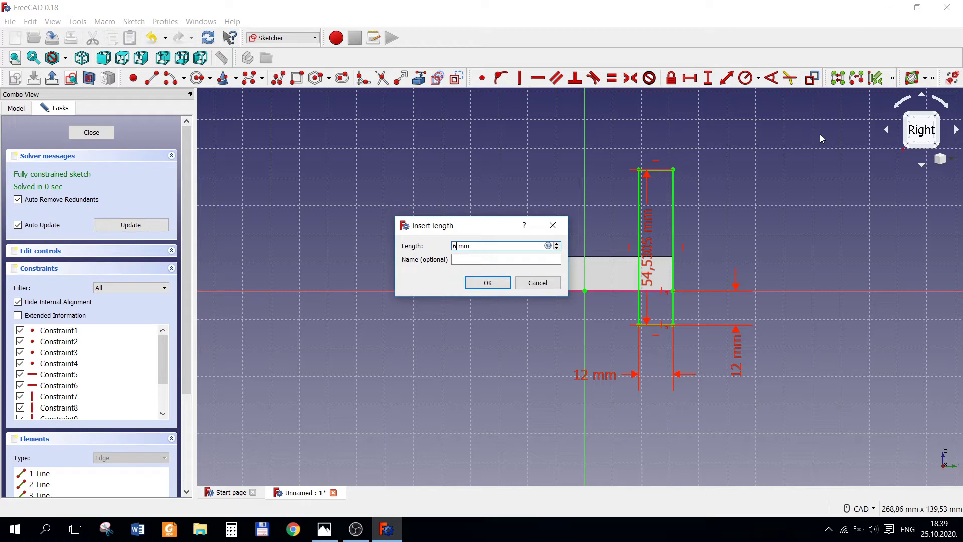
pyautogui.press('Return')
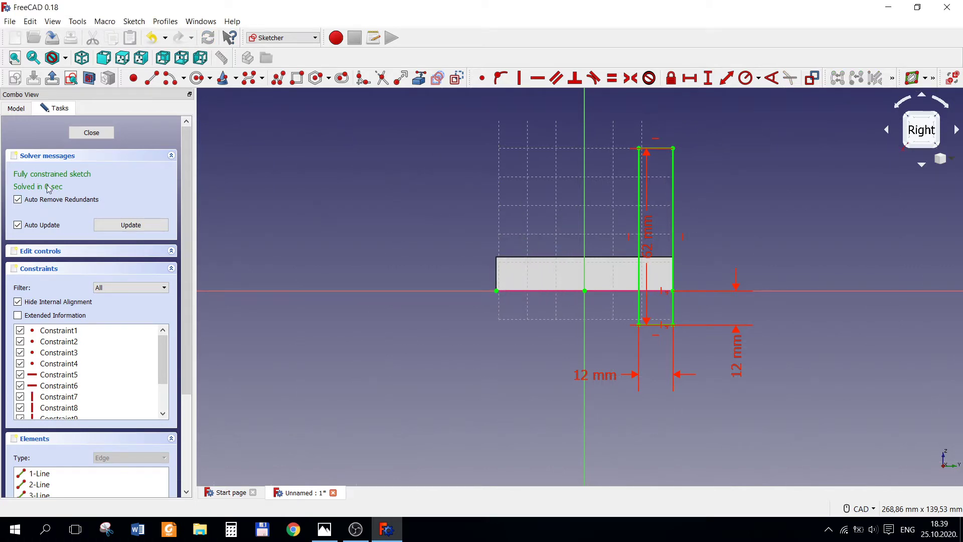
pyautogui.click(92, 133)
# Pad Sketch001 reversed by 100 mm into Pad001 after checking the drawing.
pyautogui.click(324, 531)
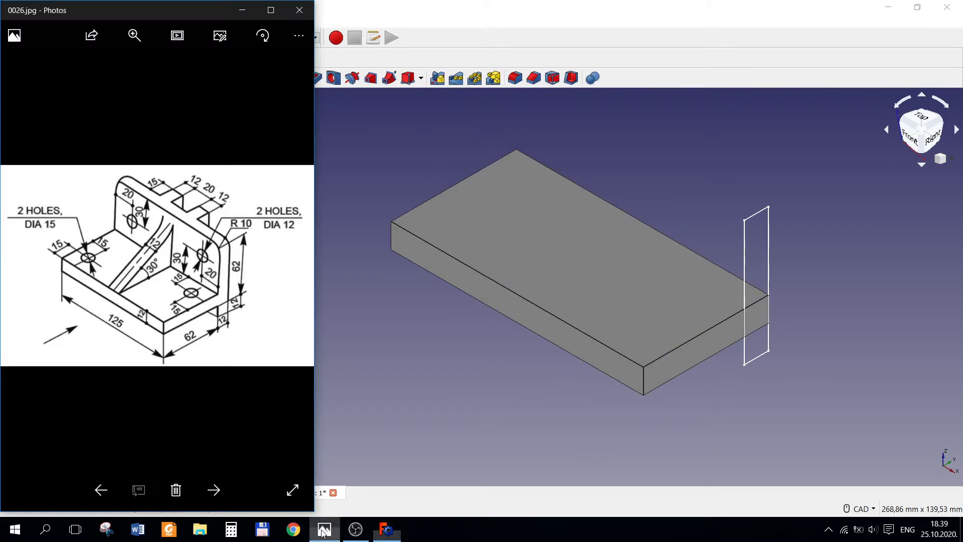
pyautogui.click(387, 529)
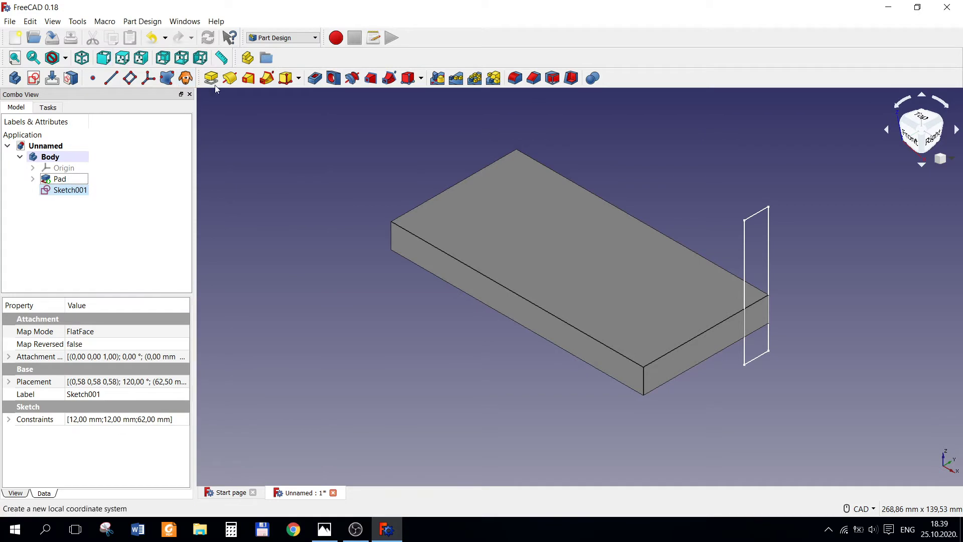
pyautogui.click(66, 195)
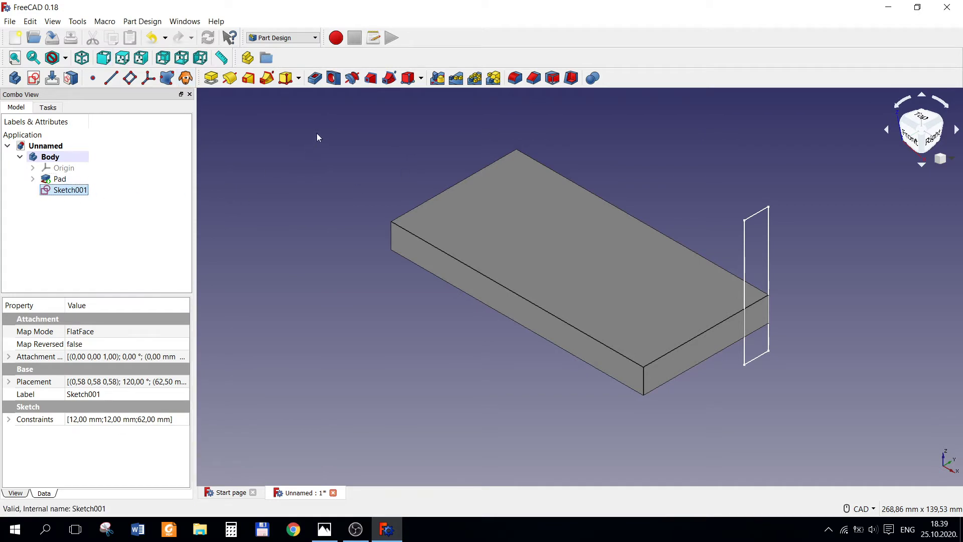
pyautogui.click(211, 78)
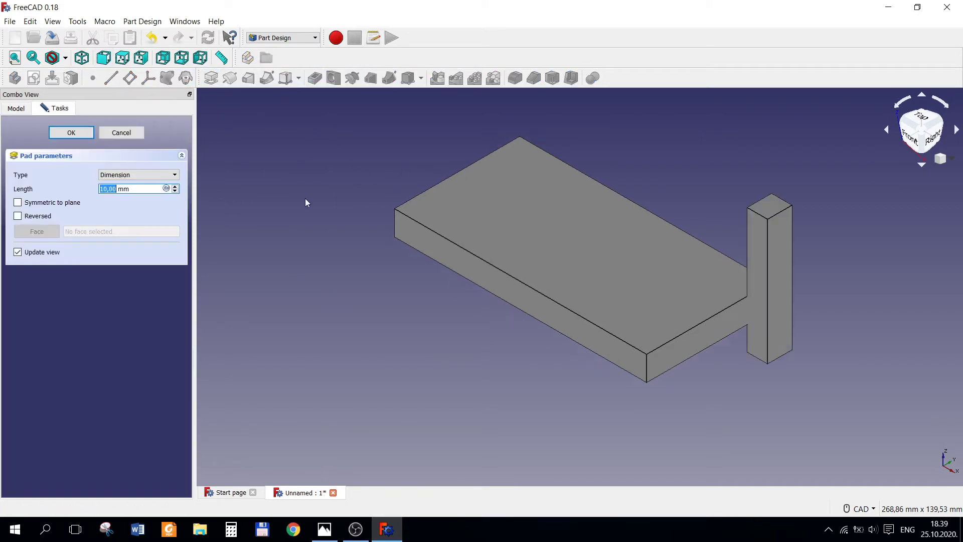
pyautogui.click(23, 218)
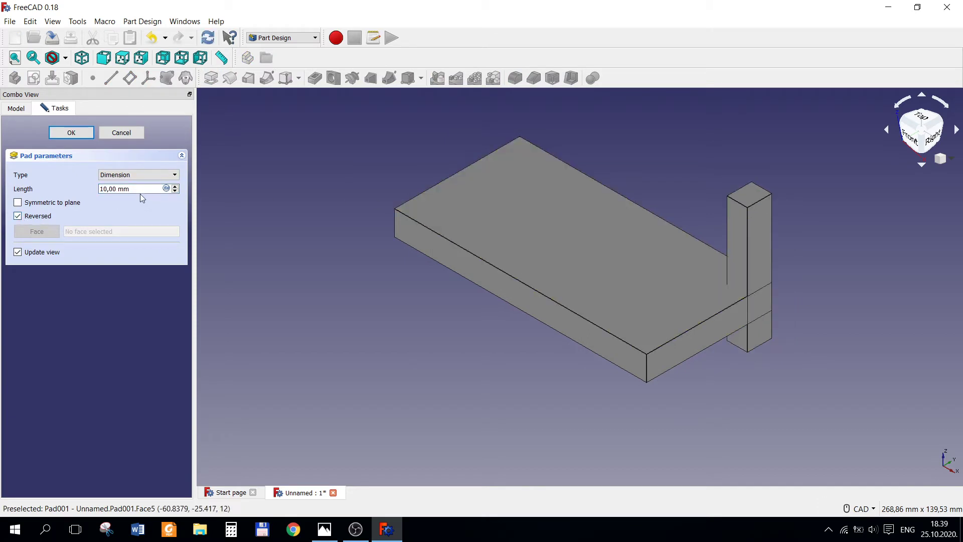
pyautogui.moveTo(140, 191); pyautogui.dragTo(100, 189)
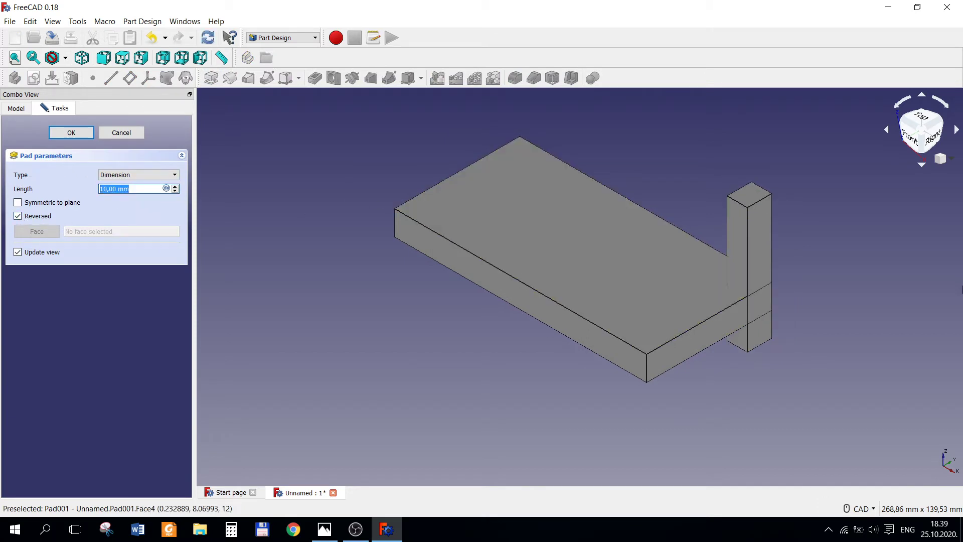
pyautogui.write('100')
pyautogui.press('Return')
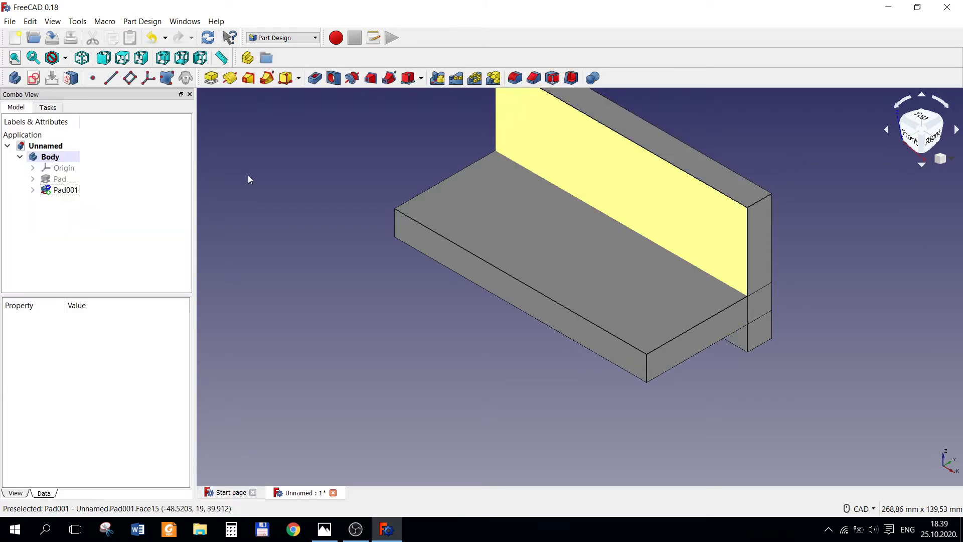
# After comparing with the reference drawing, create Sketch002 on the upright wall's top face.
pyautogui.scroll(5, 662, 247)
pyautogui.scroll(-8, 667, 260)
pyautogui.scroll(-3, 717, 301)
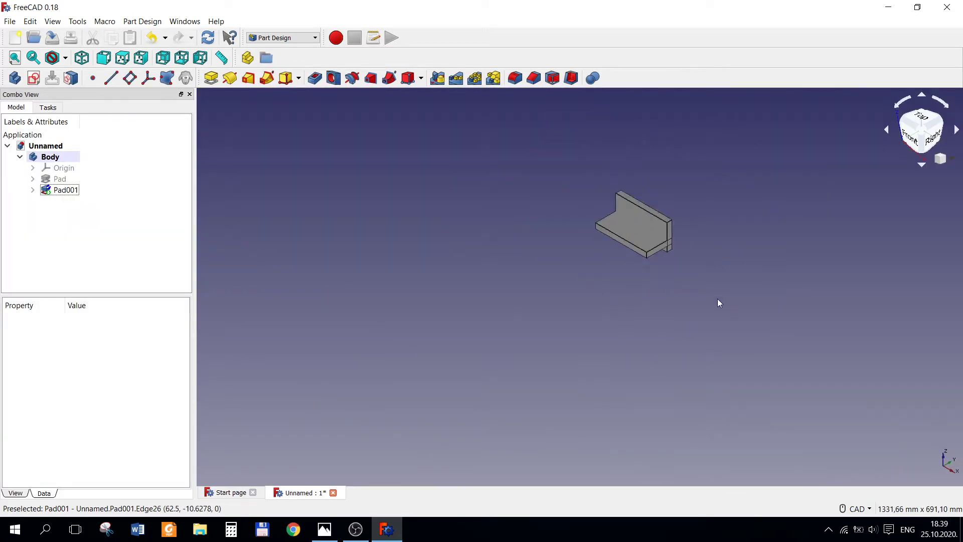
pyautogui.scroll(2, 717, 299)
pyautogui.click(324, 529)
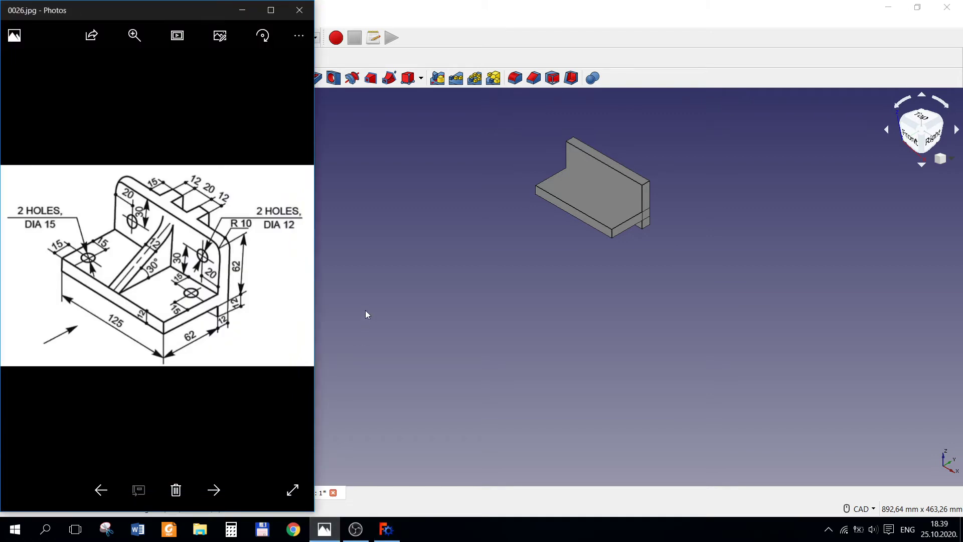
pyautogui.click(410, 314)
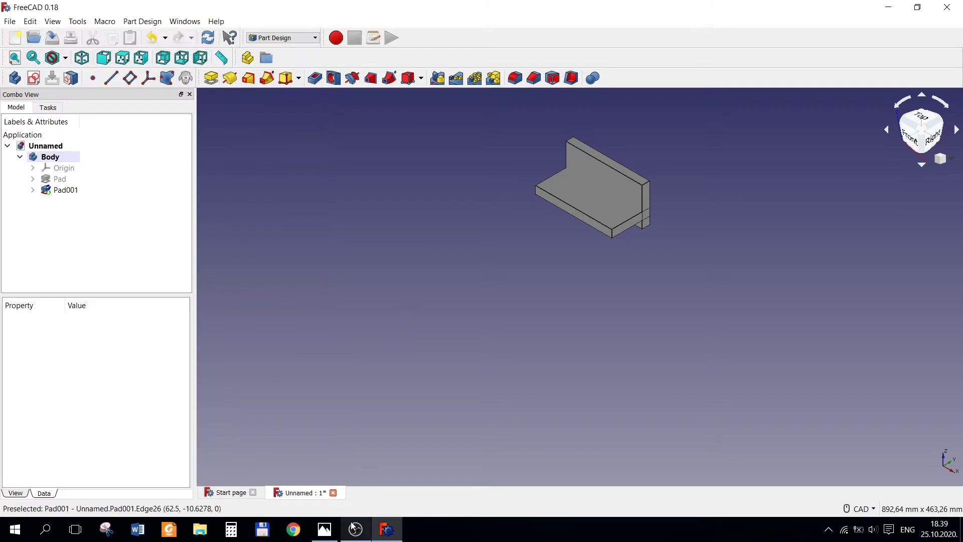
pyautogui.click(319, 535)
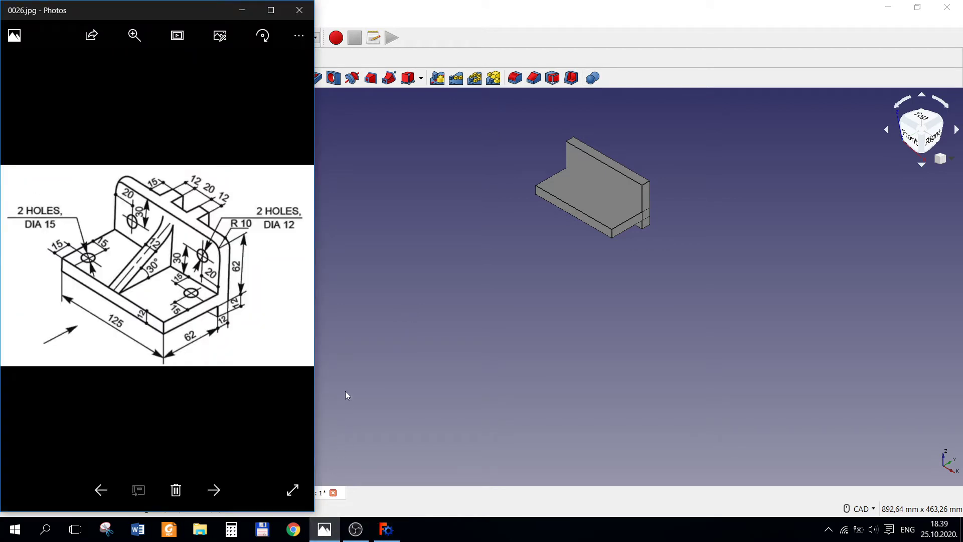
pyautogui.click(608, 162)
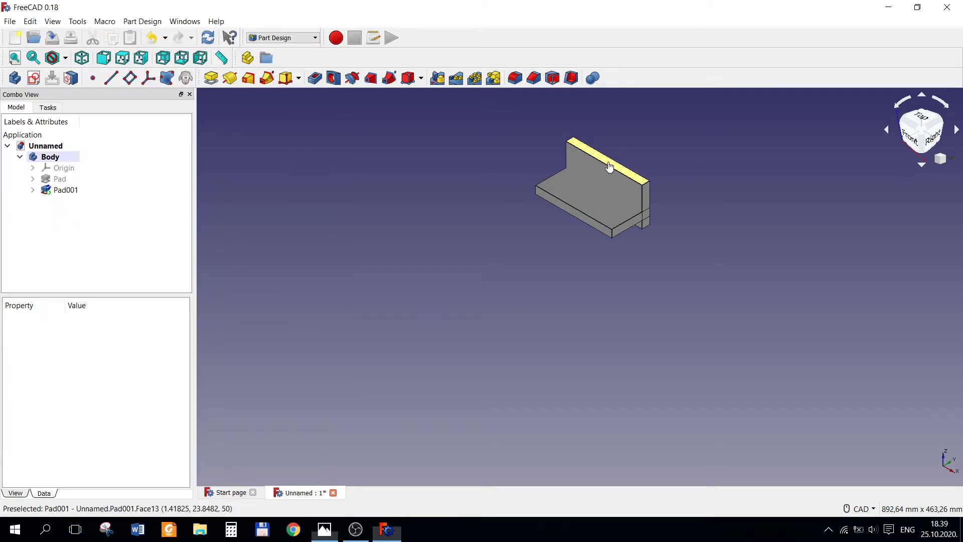
pyautogui.click(33, 78)
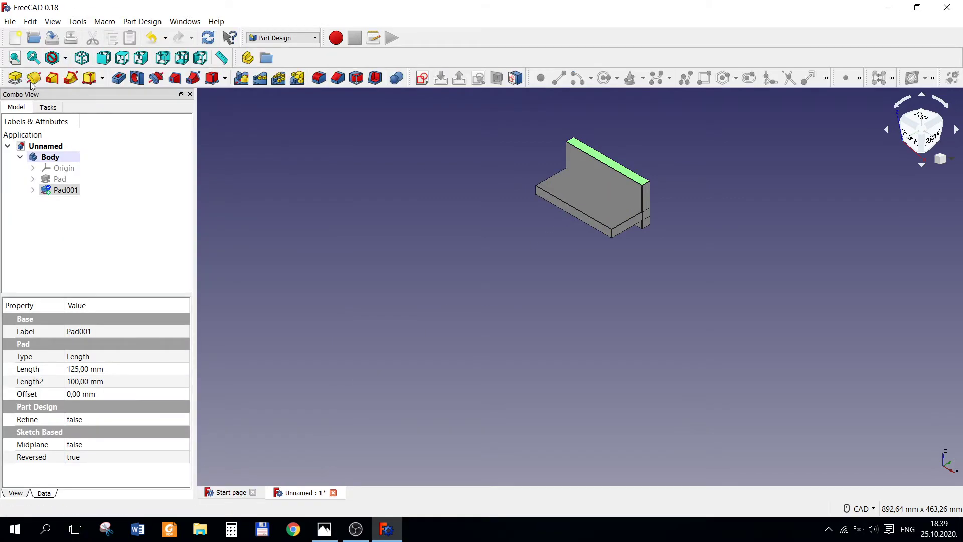
pyautogui.scroll(-2, 553, 172)
# Draw a small rectangle above the wall, checking the reference drawing for its size.
pyautogui.scroll(4, 558, 155)
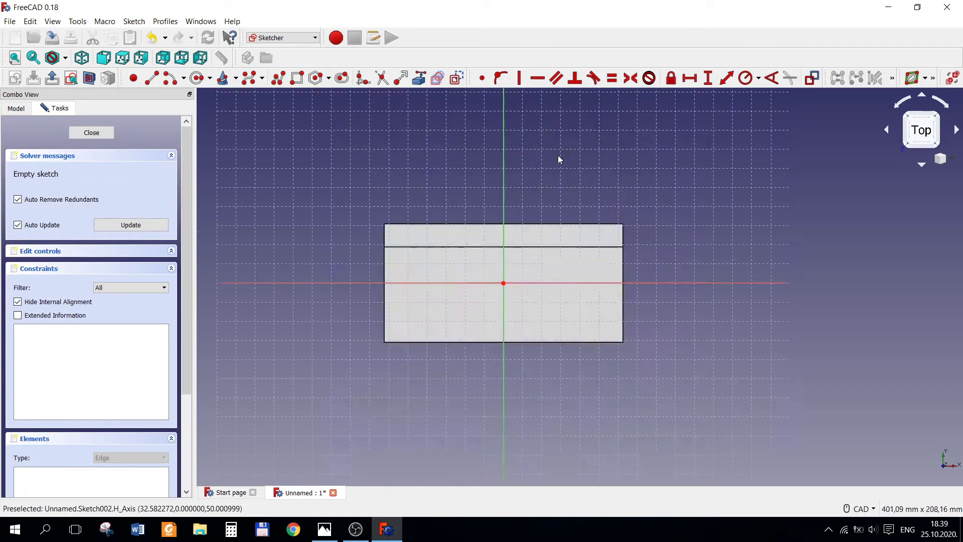
pyautogui.scroll(2, 558, 155)
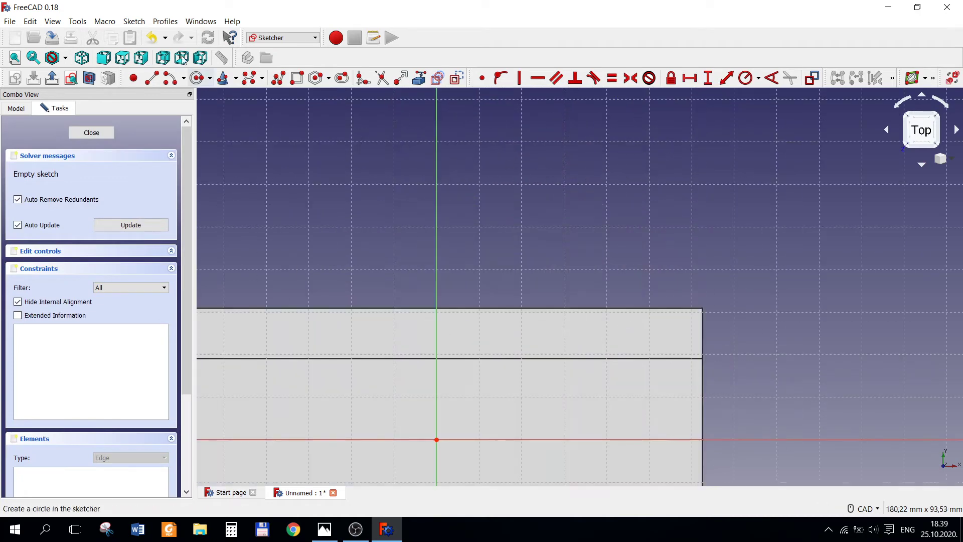
pyautogui.click(296, 78)
pyautogui.click(370, 254)
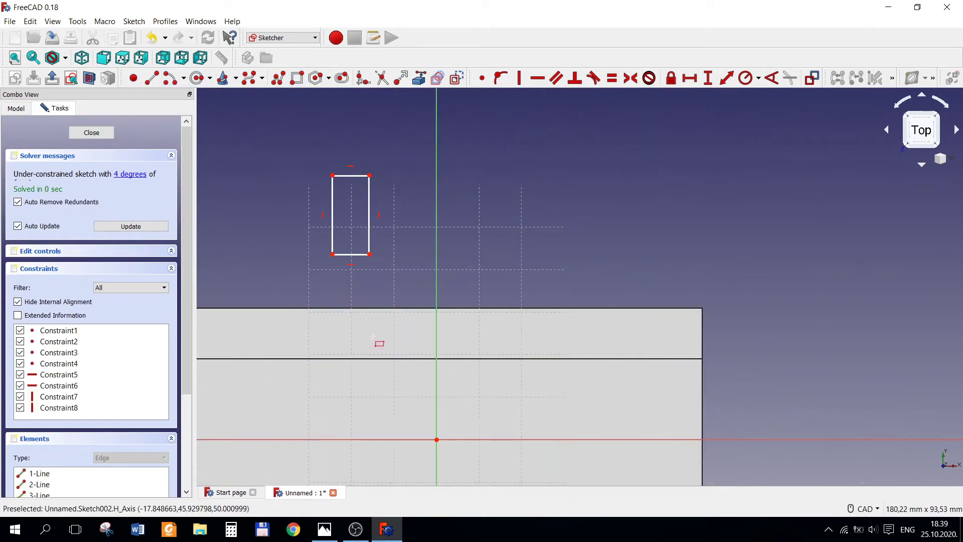
pyautogui.click(324, 529)
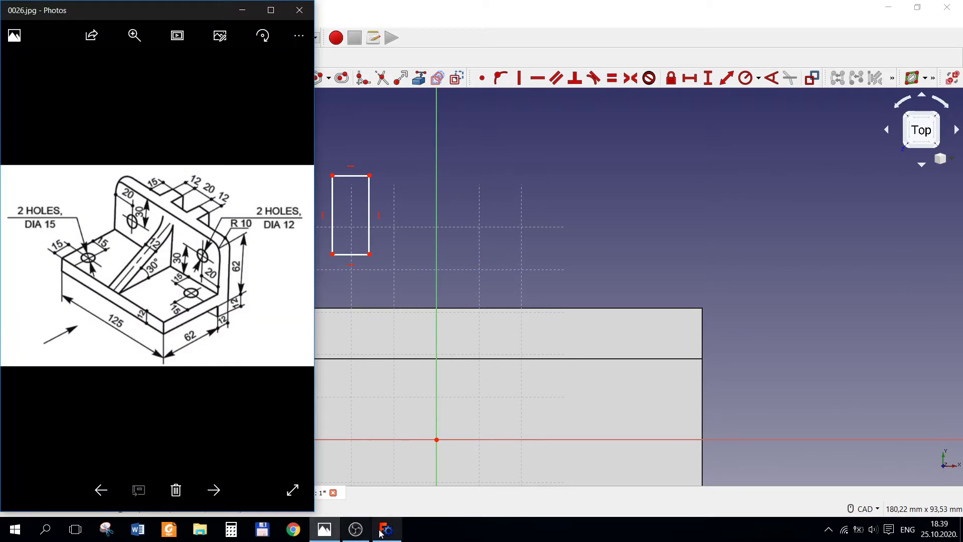
pyautogui.moveTo(385, 528)
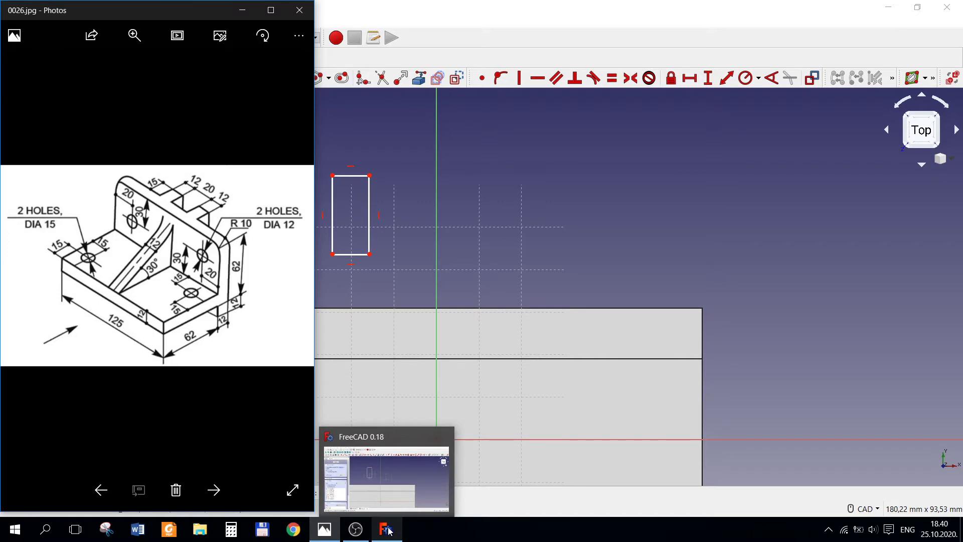
pyautogui.click(389, 531)
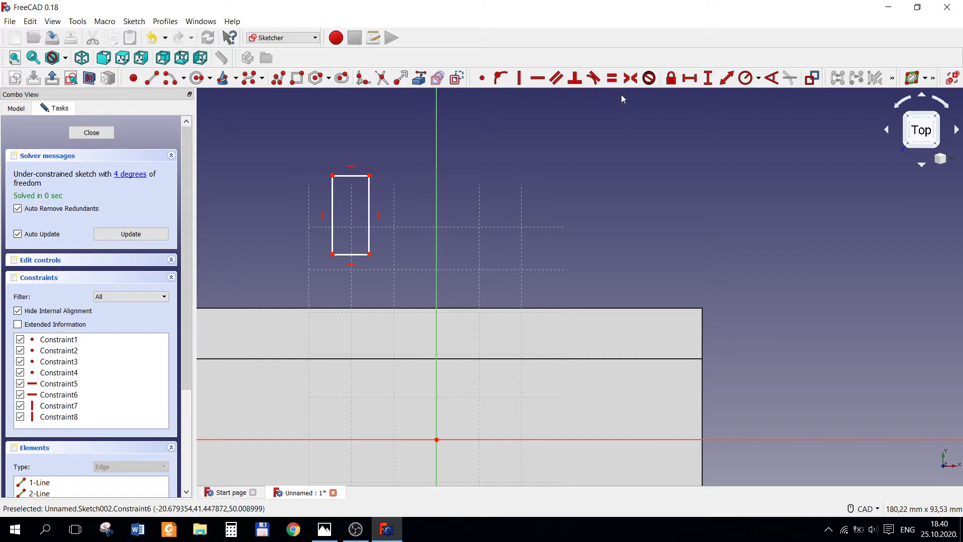
# Import the wall's long edge as external geometry and put the rectangle's bottom onto it.
pyautogui.click(437, 78)
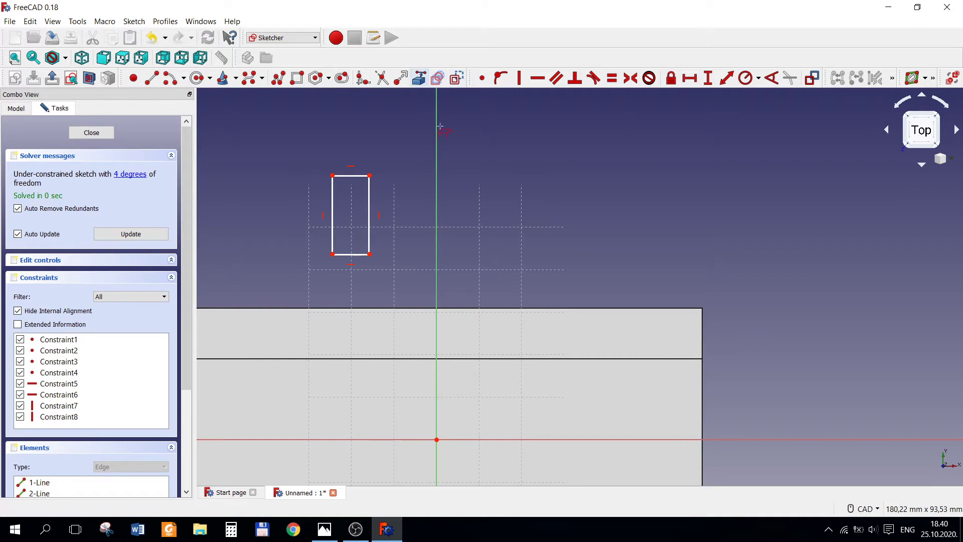
pyautogui.click(482, 359)
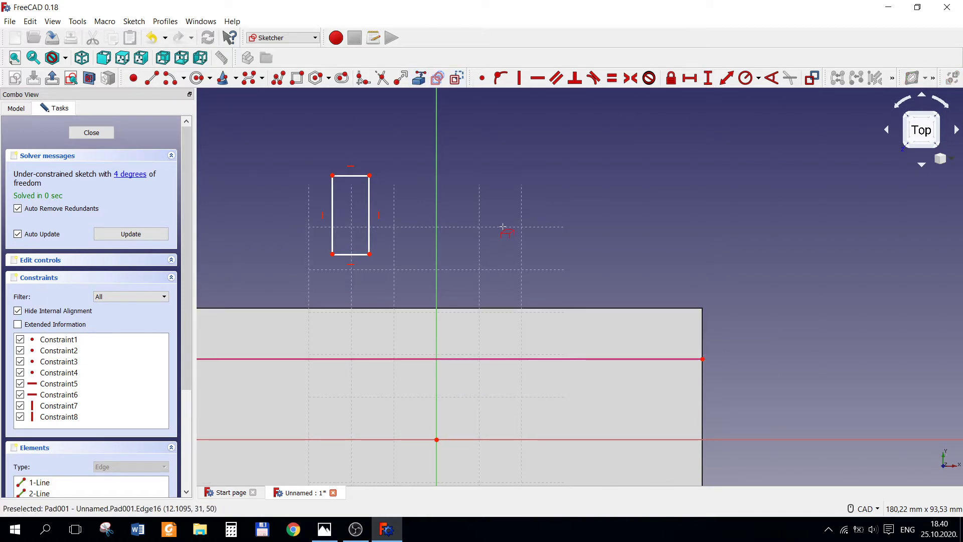
pyautogui.scroll(-3, 527, 311)
pyautogui.scroll(3, 526, 311)
pyautogui.scroll(-3, 324, 267)
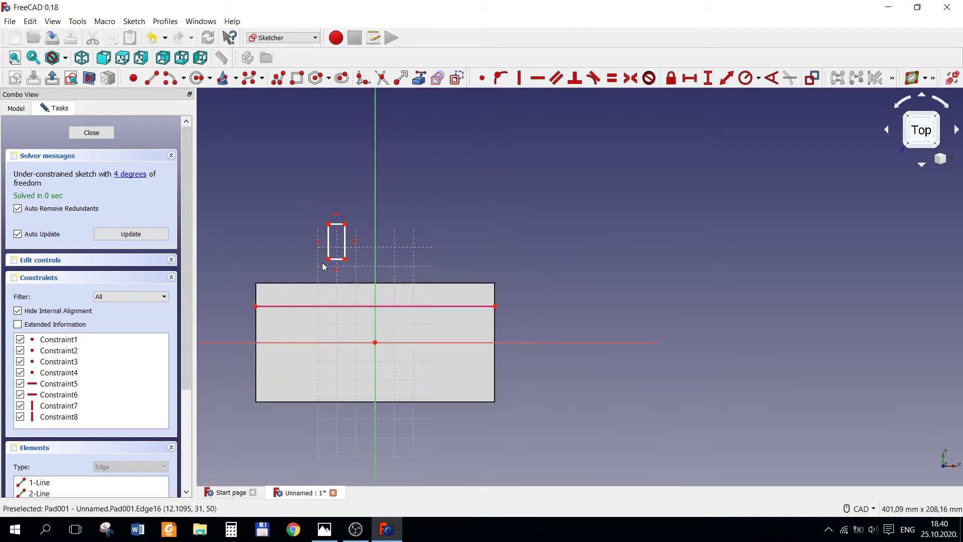
pyautogui.click(328, 261)
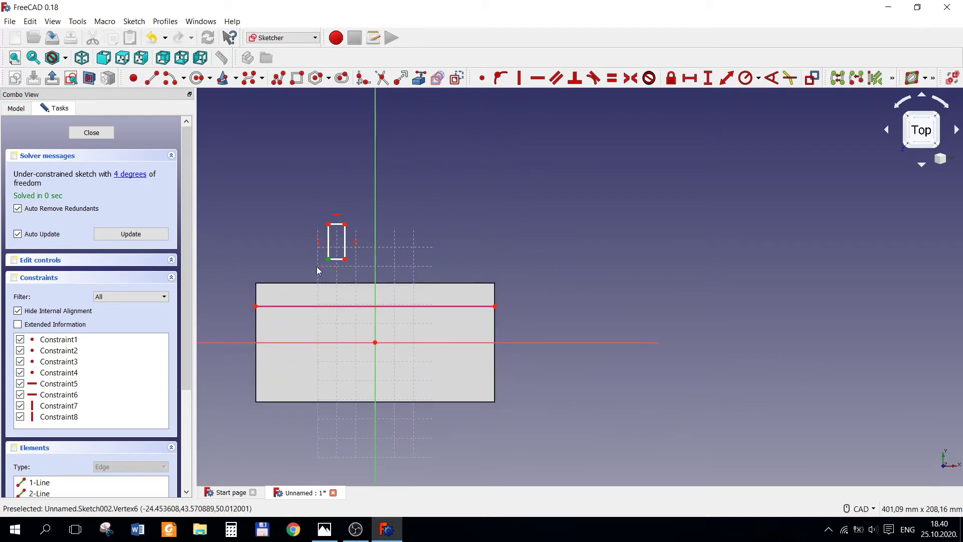
pyautogui.click(257, 305)
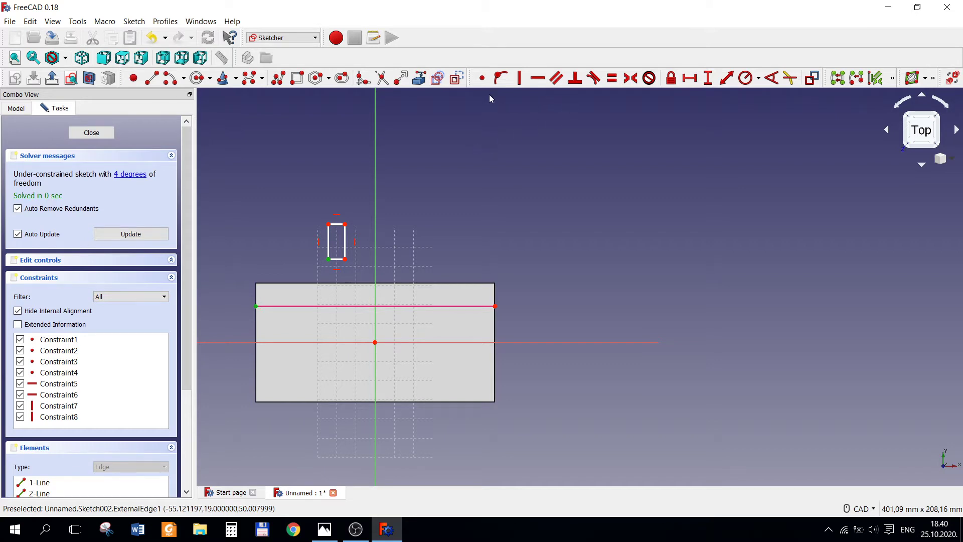
pyautogui.click(537, 77)
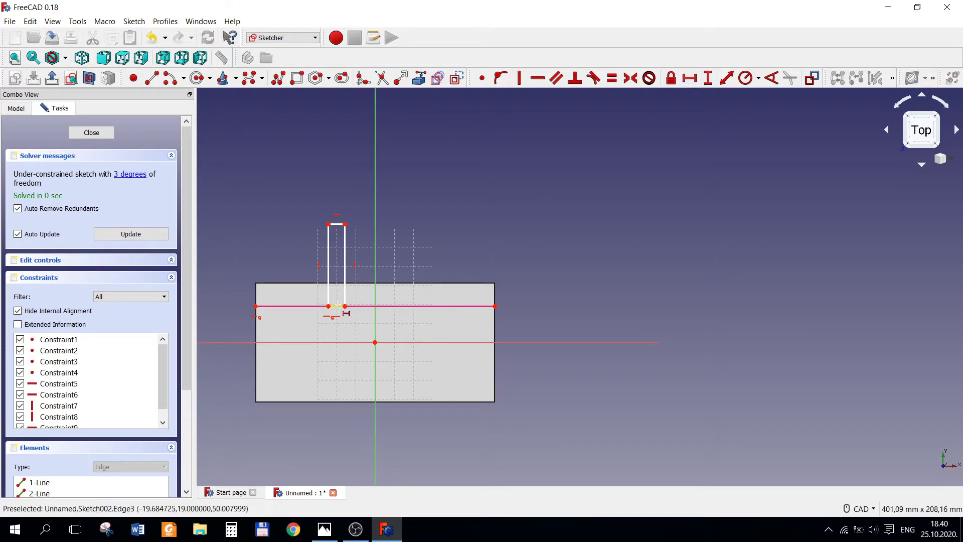
# Add a 15 mm offset dimension along the edge and move its label into the plate.
pyautogui.click(337, 306)
pyautogui.write('1')
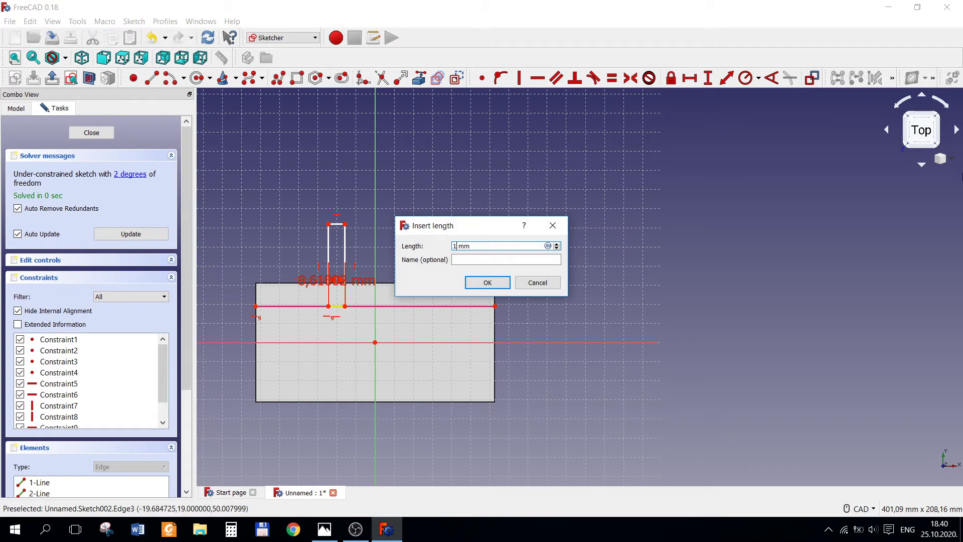
pyautogui.write('5')
pyautogui.press('Return')
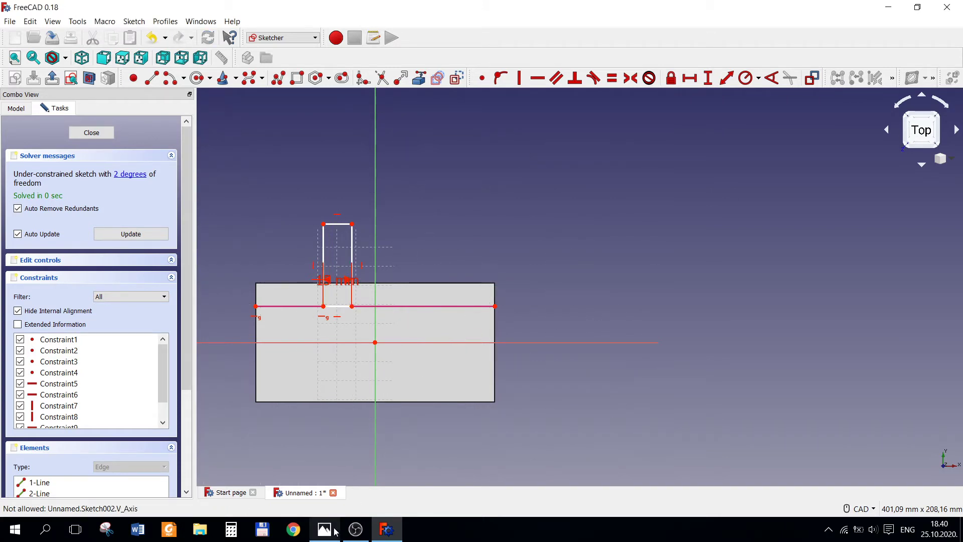
pyautogui.click(334, 530)
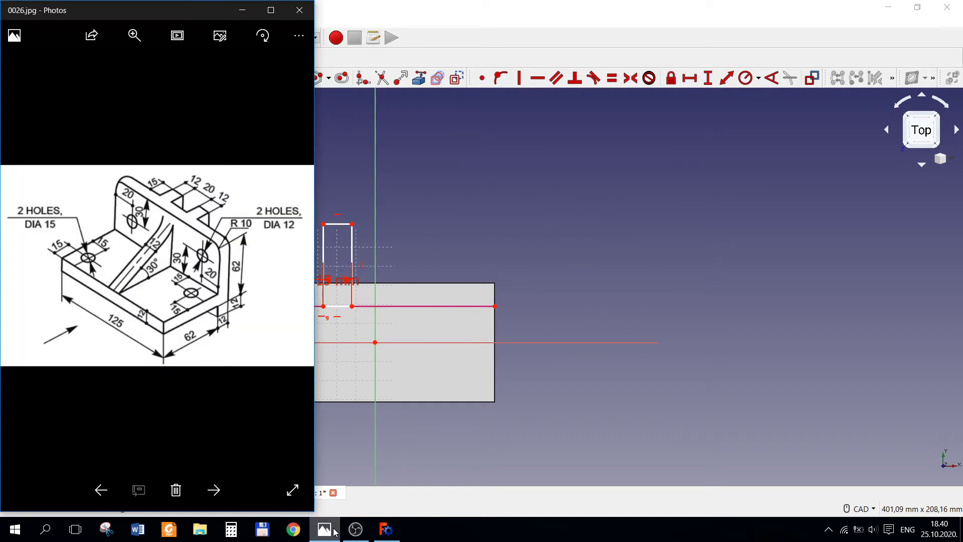
pyautogui.click(386, 529)
pyautogui.moveTo(335, 284); pyautogui.dragTo(314, 369)
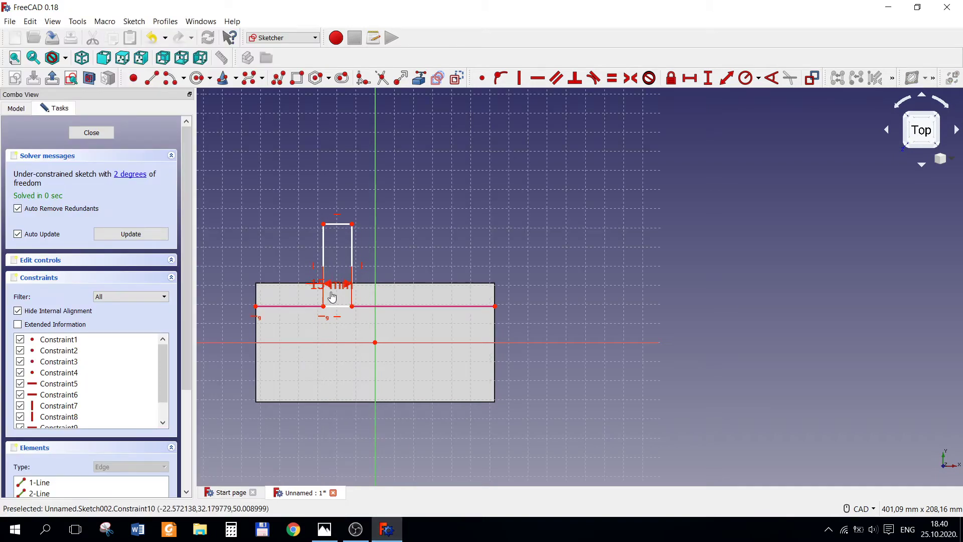
# Set the rectangle's width dimension to 12 mm.
pyautogui.doubleClick(315, 369)
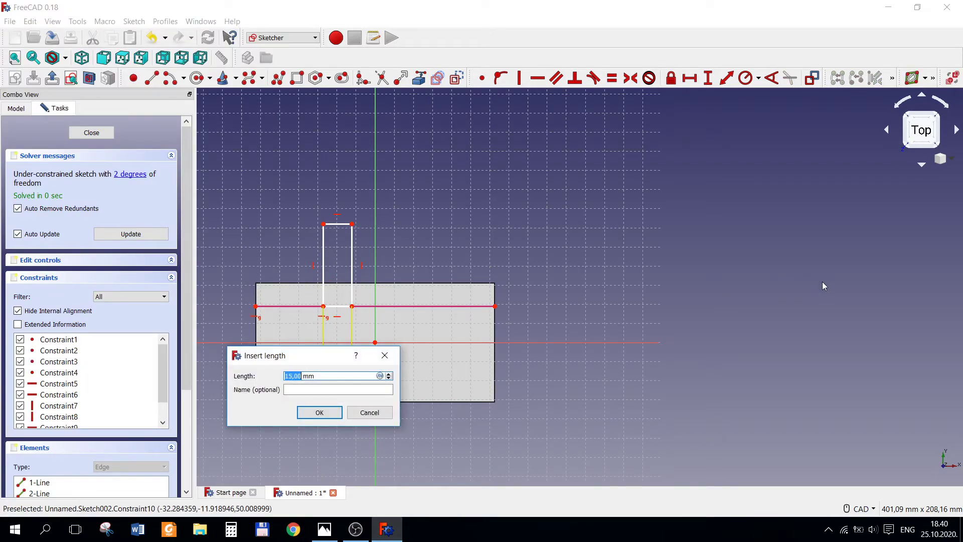
pyautogui.write('12')
pyautogui.press('Return')
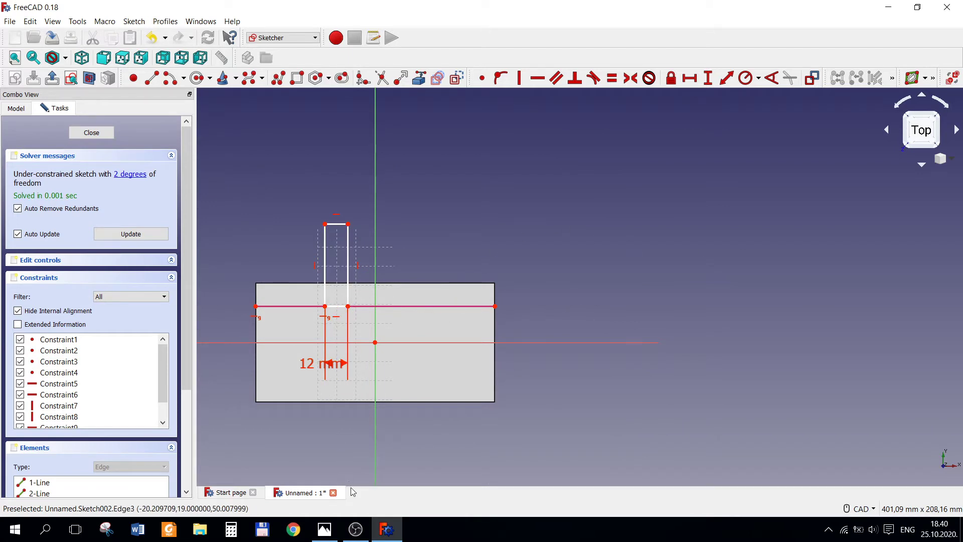
pyautogui.click(325, 530)
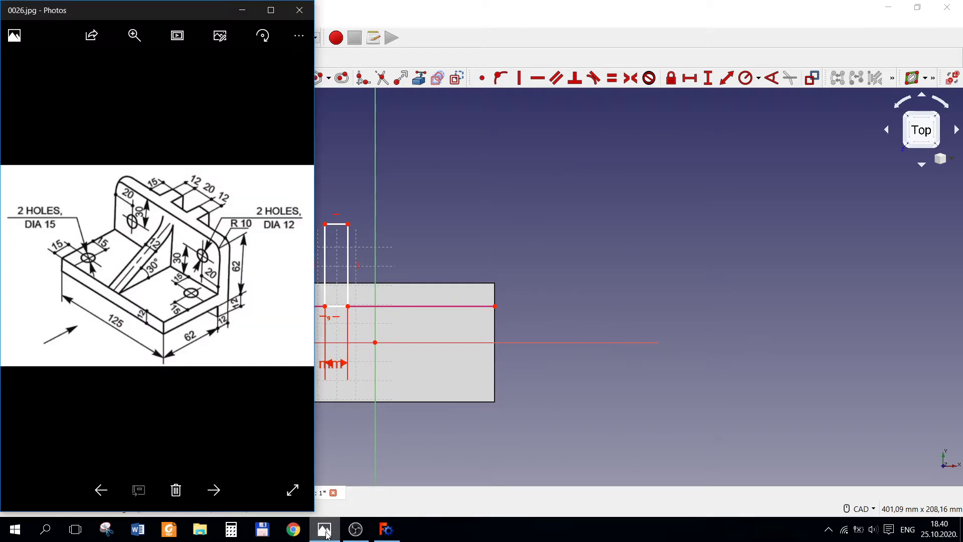
pyautogui.click(387, 529)
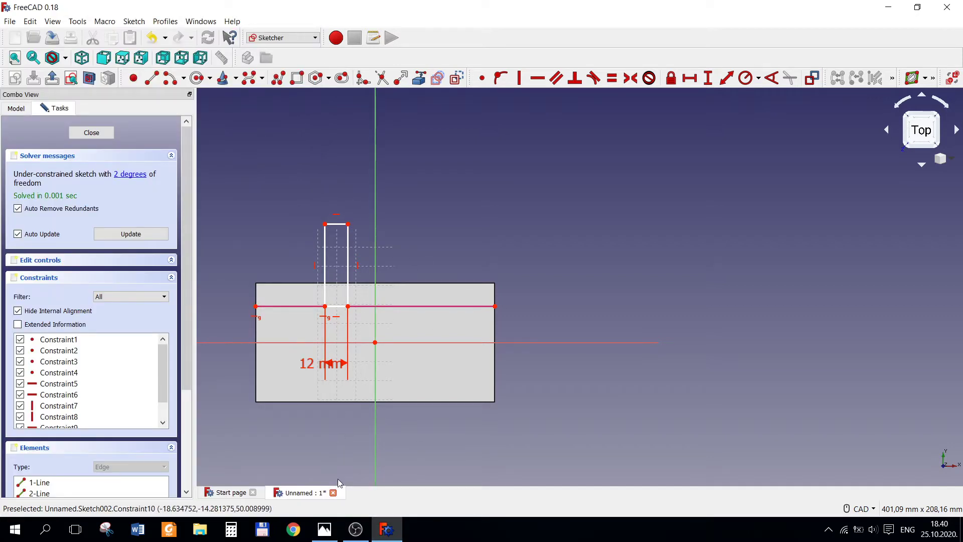
pyautogui.click(332, 534)
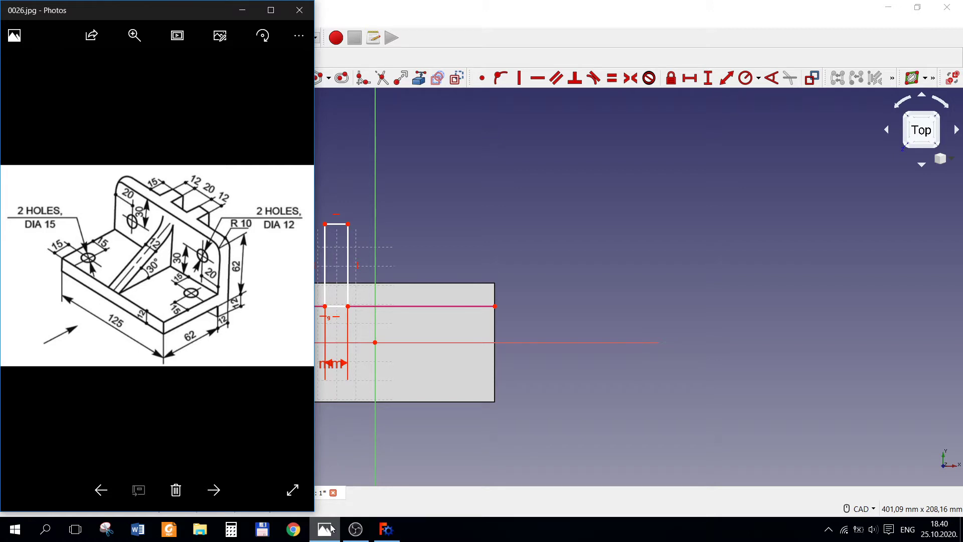
pyautogui.moveTo(384, 529)
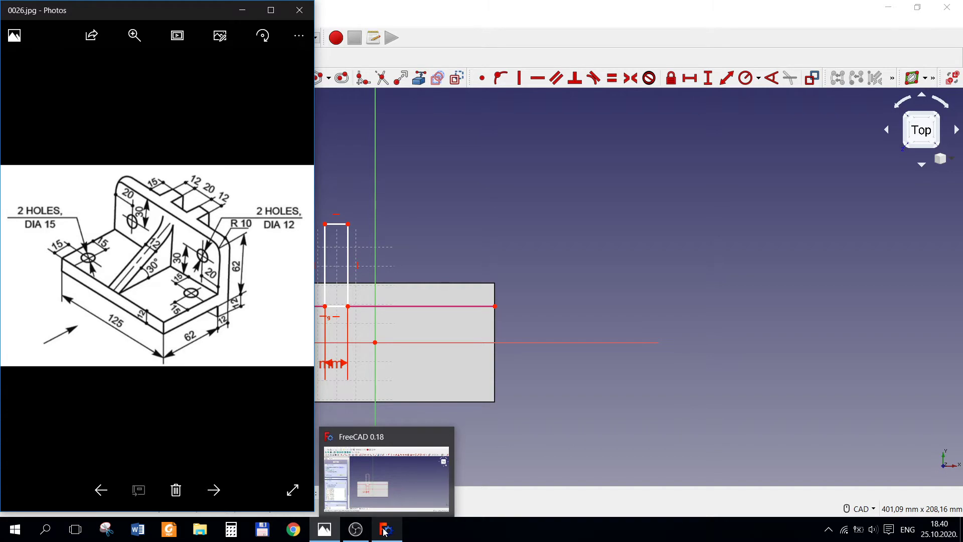
pyautogui.click(385, 530)
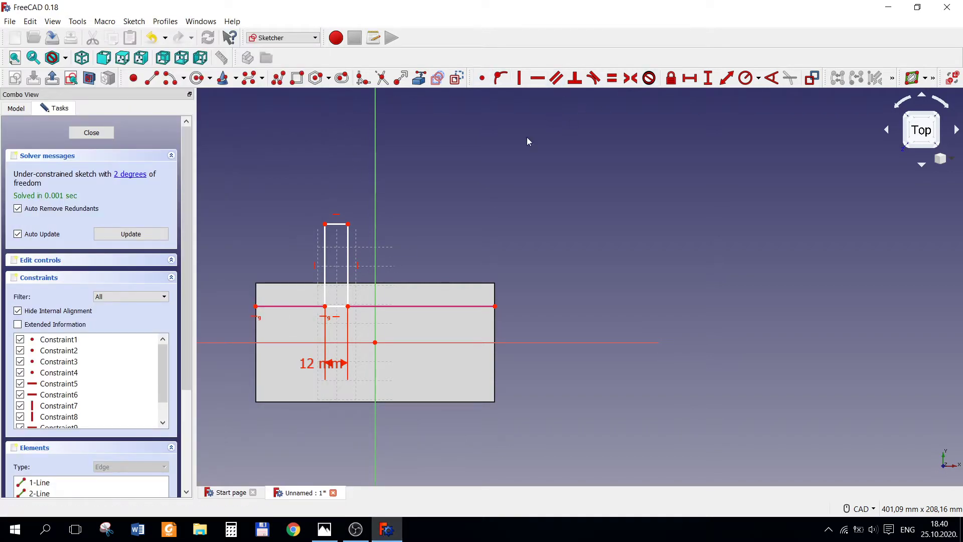
# Constrain the rectangle's height between its left corners to 27 mm.
pyautogui.click(325, 225)
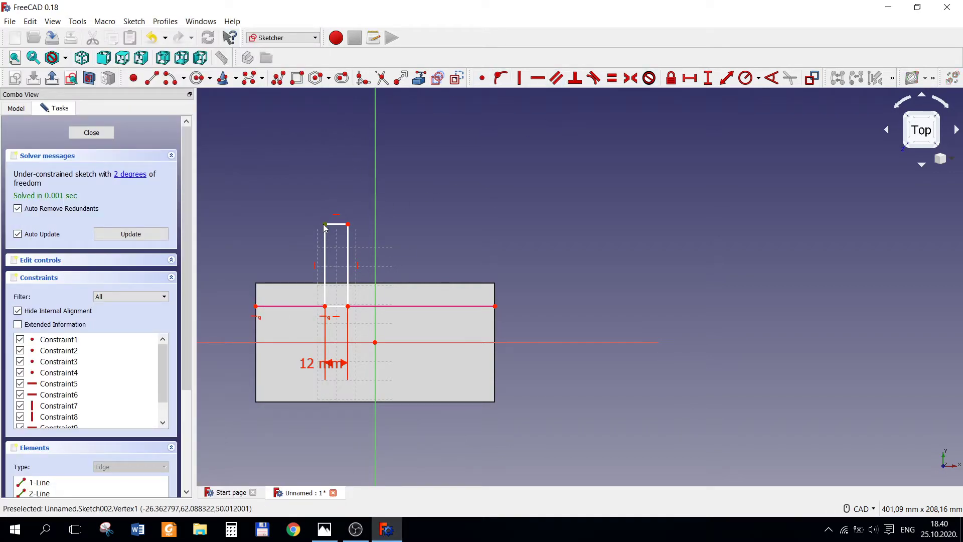
pyautogui.click(325, 307)
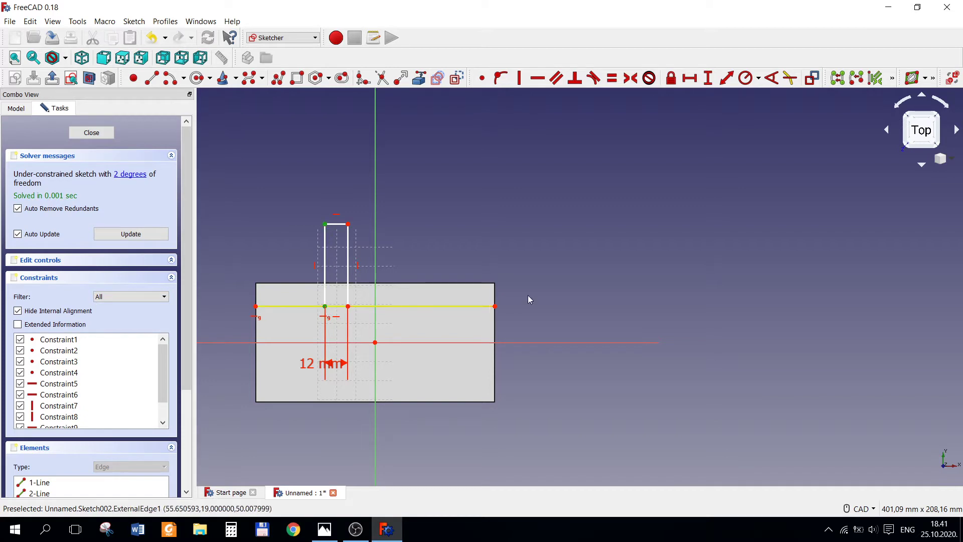
pyautogui.click(707, 79)
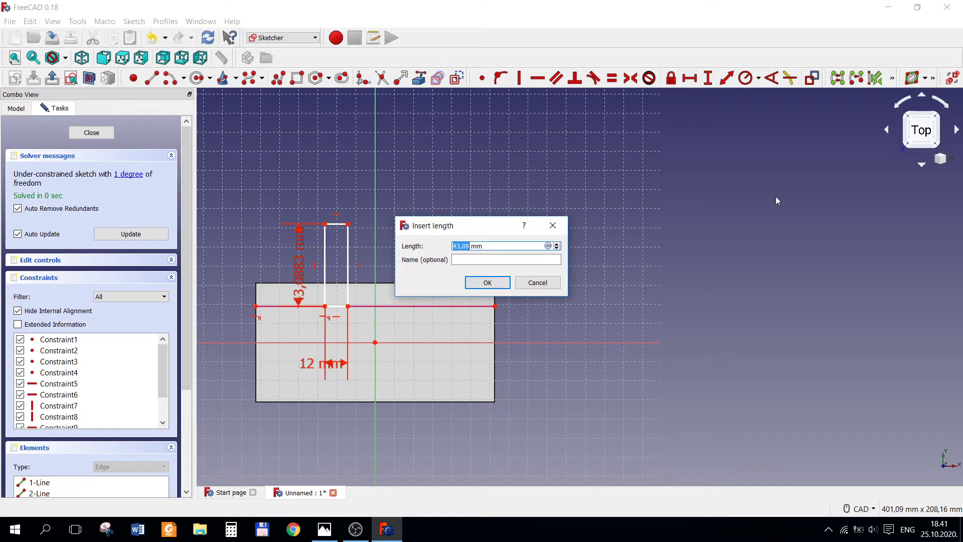
pyautogui.write('27')
pyautogui.press('Return')
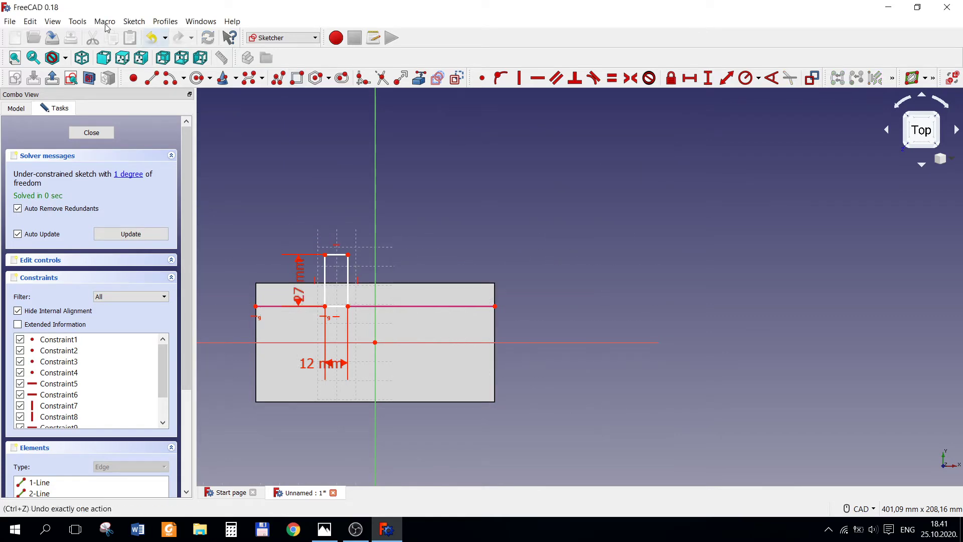
pyautogui.click(325, 528)
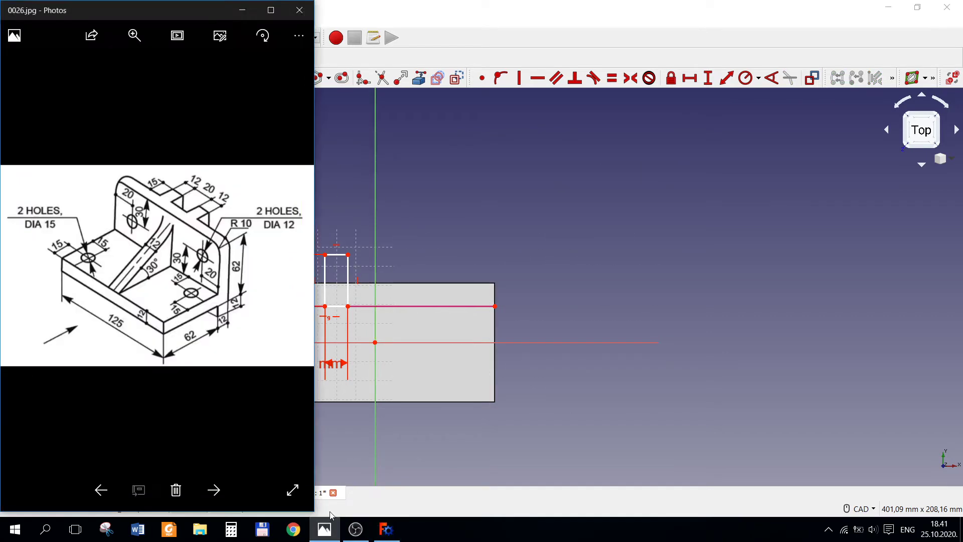
pyautogui.click(385, 527)
# Fix the top-right corner 10 mm horizontally from the origin and close the sketch.
pyautogui.scroll(2, 360, 310)
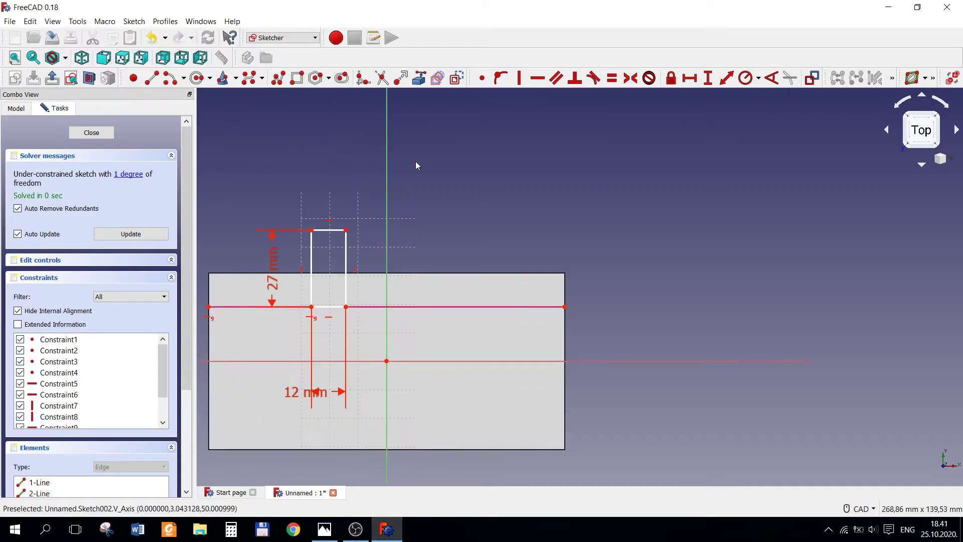
pyautogui.click(346, 230)
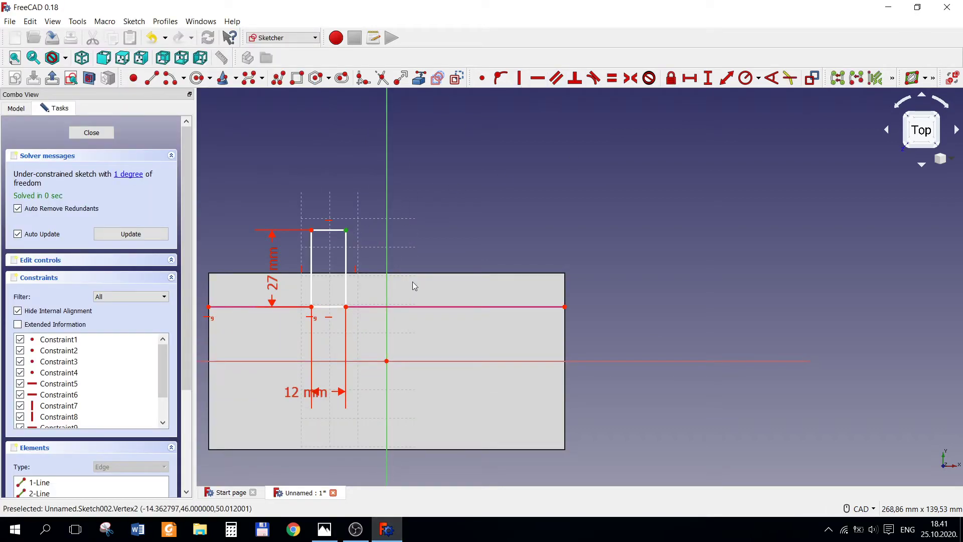
pyautogui.click(386, 361)
pyautogui.click(689, 78)
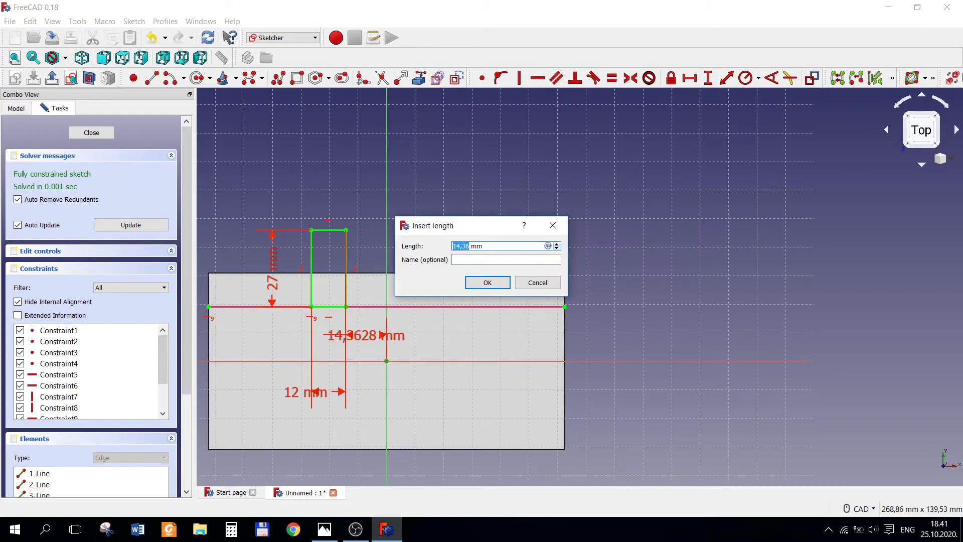
pyautogui.write('1')
pyautogui.write('0')
pyautogui.press('Return')
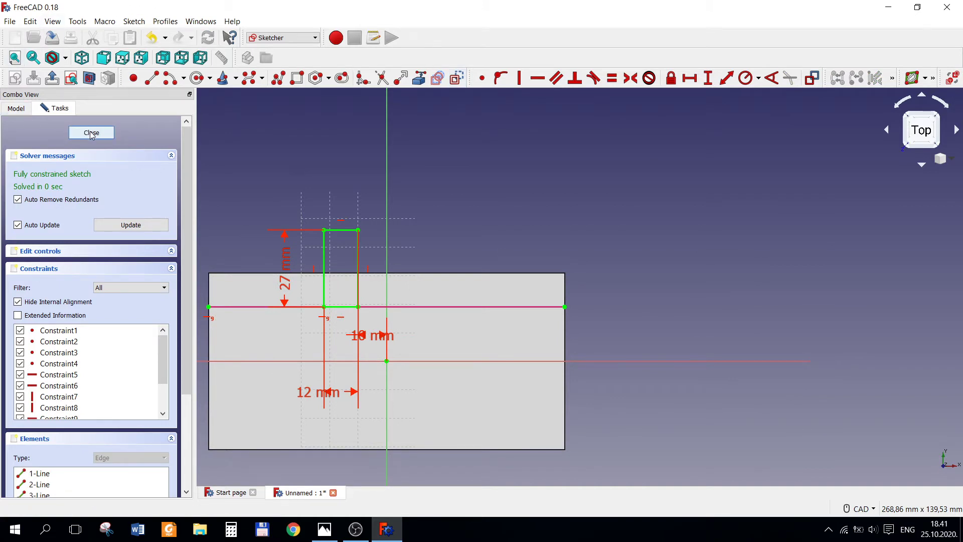
pyautogui.click(91, 132)
# Pad Sketch002 74 mm in the reversed direction.
pyautogui.scroll(-2, 687, 155)
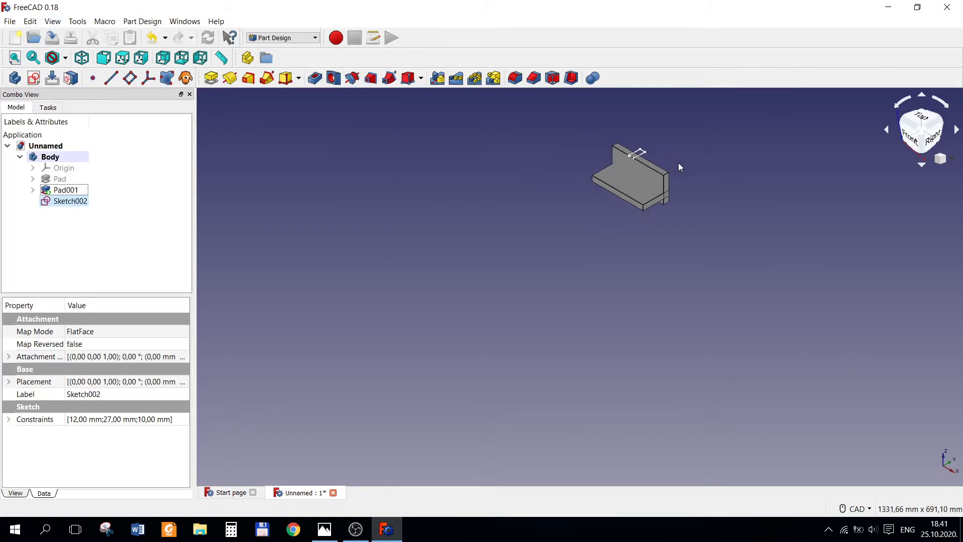
pyautogui.click(323, 527)
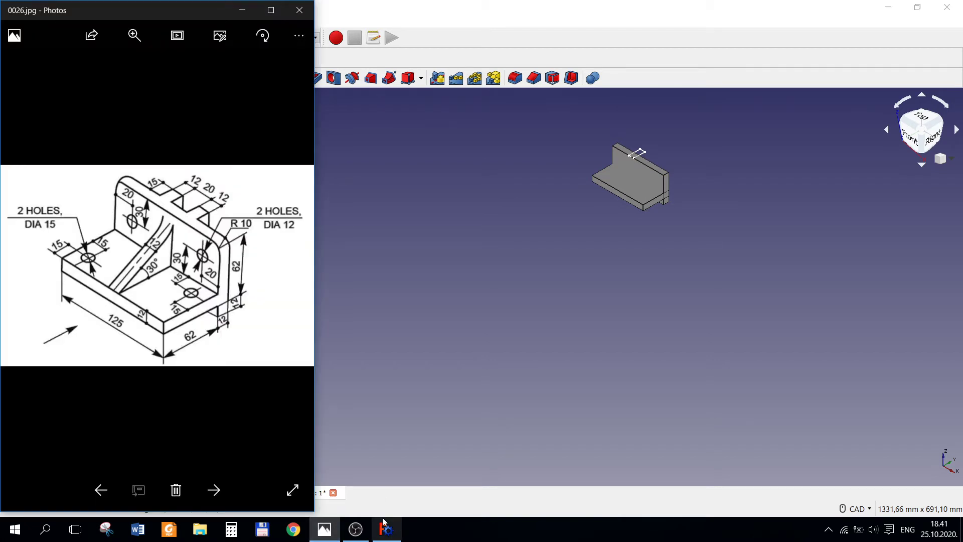
pyautogui.moveTo(385, 529)
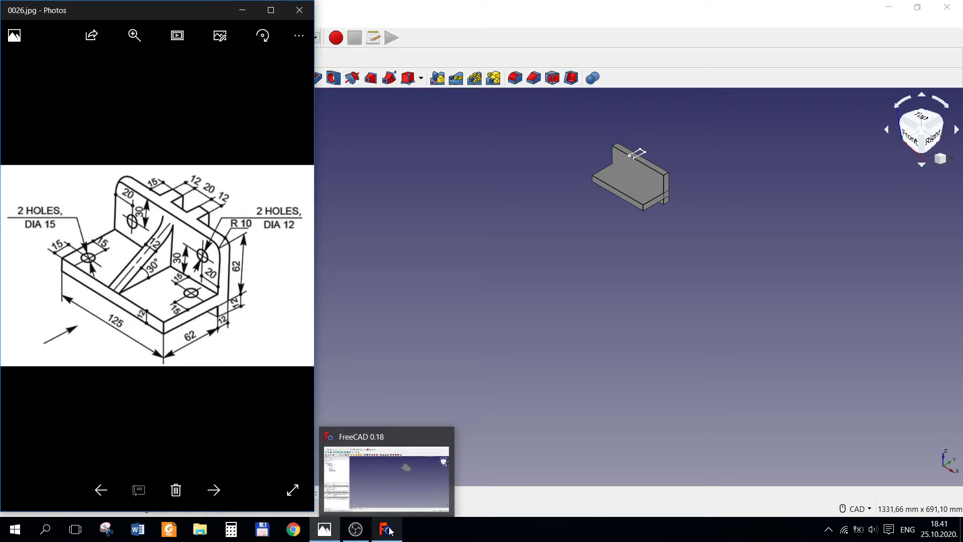
pyautogui.click(390, 530)
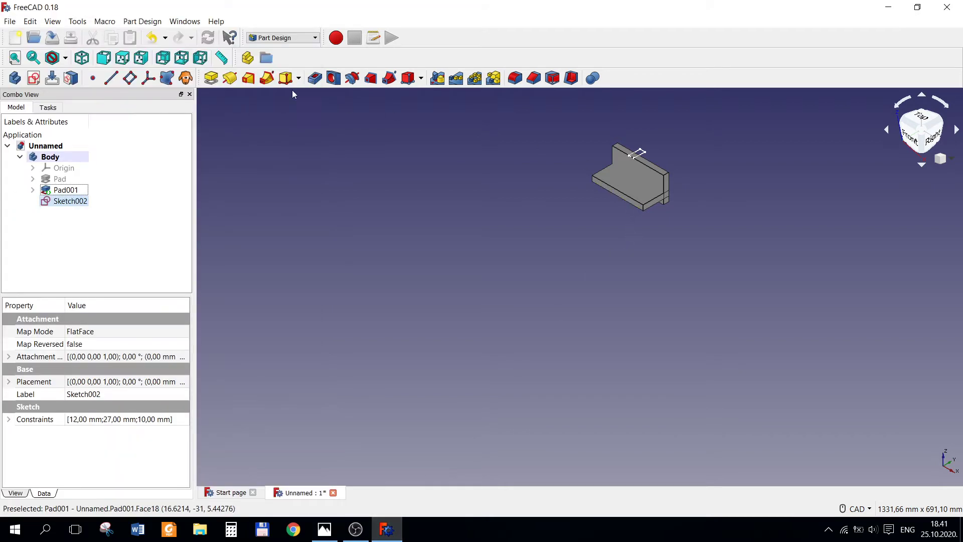
pyautogui.click(68, 201)
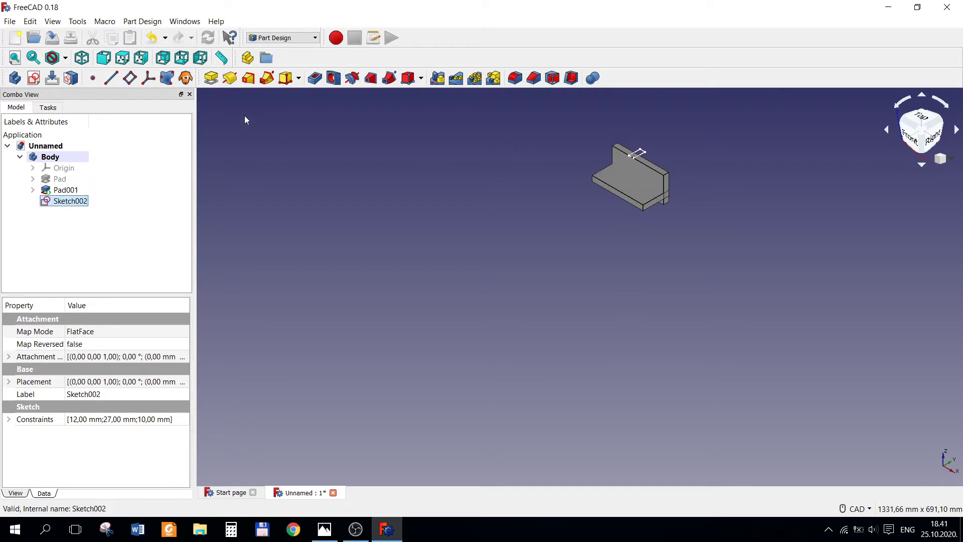
pyautogui.click(210, 77)
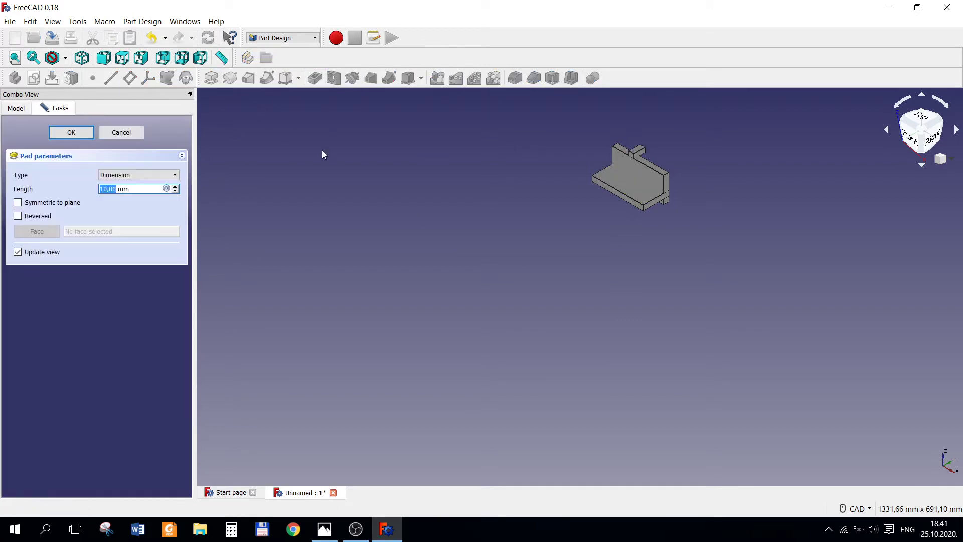
pyautogui.click(17, 216)
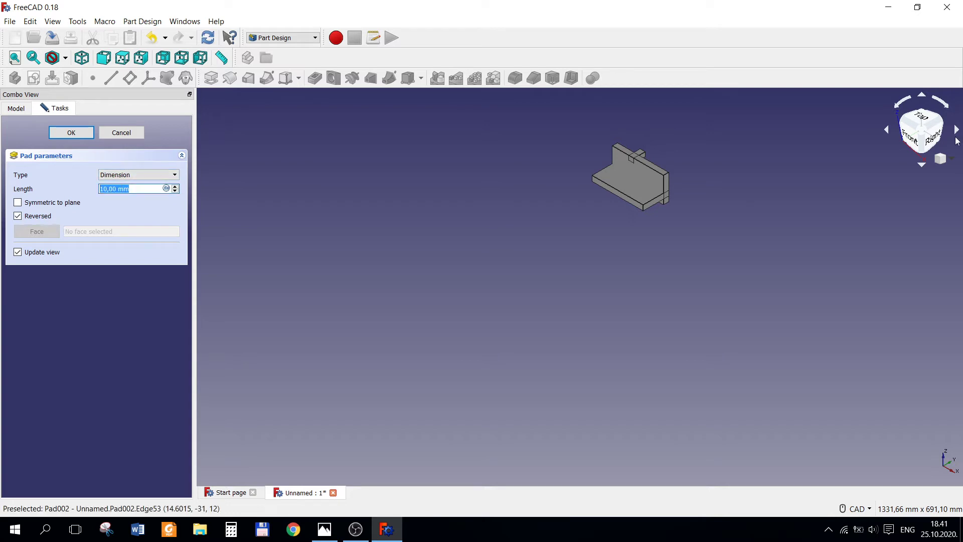
pyautogui.write('74')
pyautogui.press('Return')
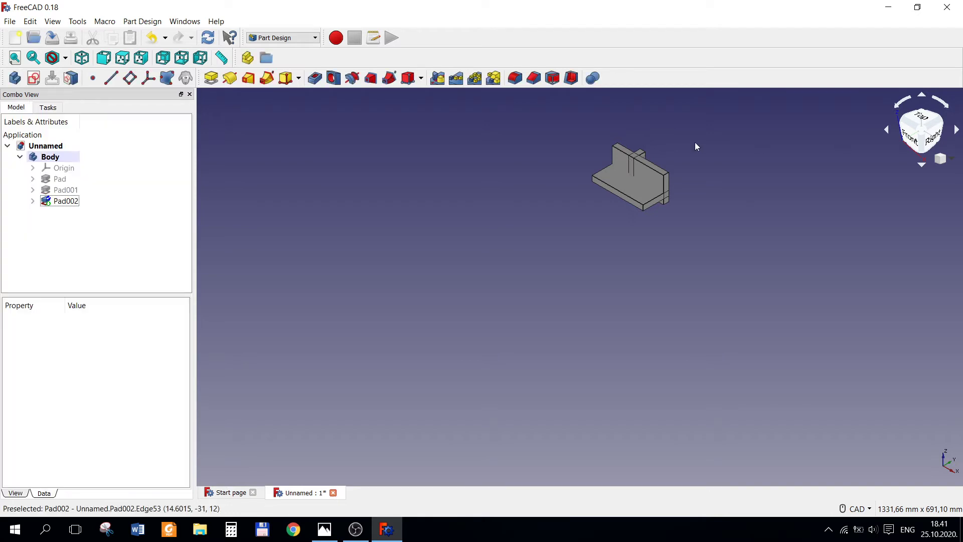
# Orbit around the new tab and compare it with the reference drawing.
pyautogui.moveTo(676, 251); pyautogui.dragTo(504, 204, button='middle')
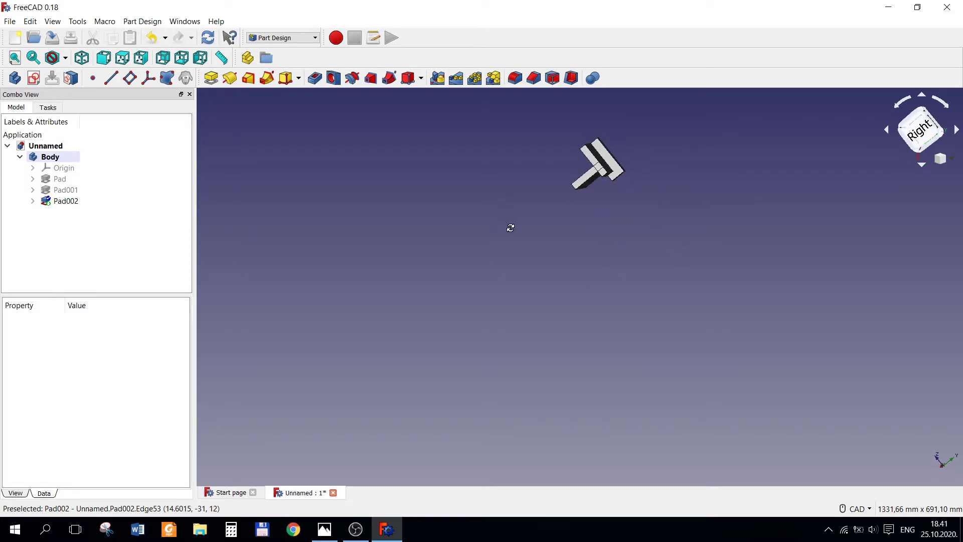
pyautogui.click(325, 529)
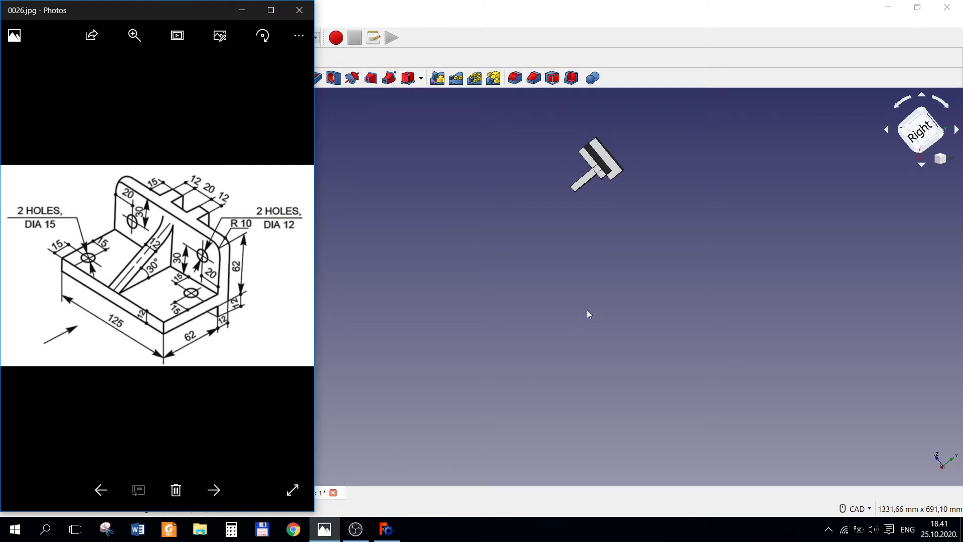
pyautogui.moveTo(587, 313); pyautogui.dragTo(631, 257, button='middle')
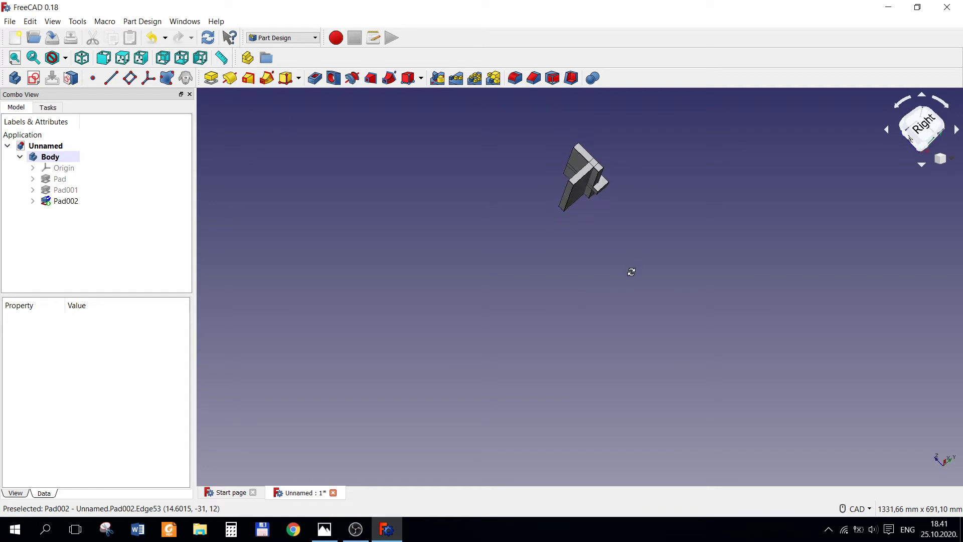
pyautogui.click(328, 528)
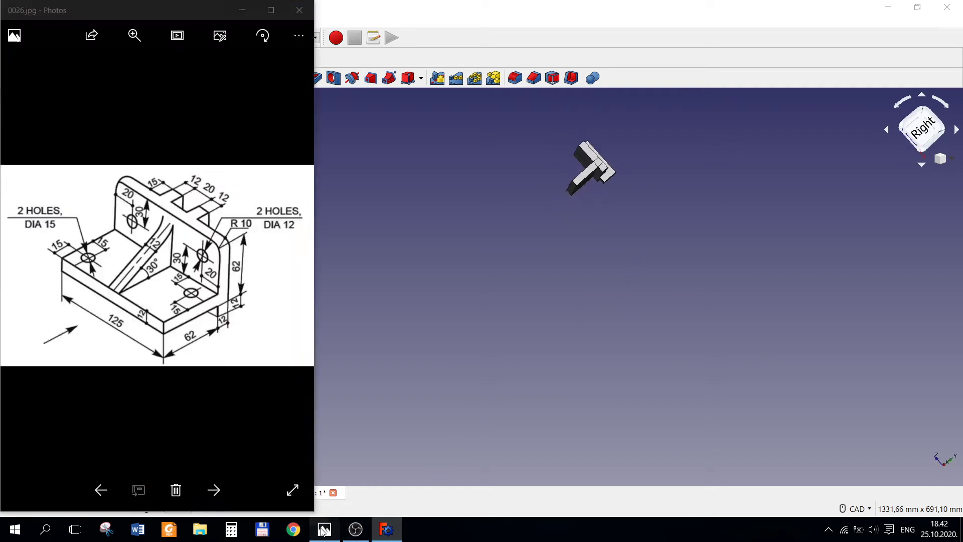
pyautogui.click(353, 469)
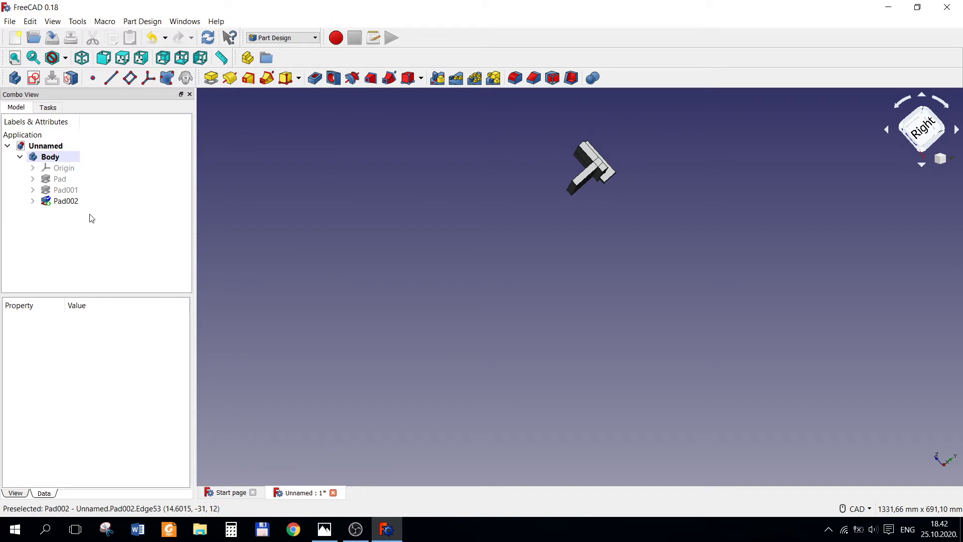
# Reopen Pad002's parameters and accept it at 74 mm.
pyautogui.click(63, 201)
pyautogui.rightClick(62, 200)
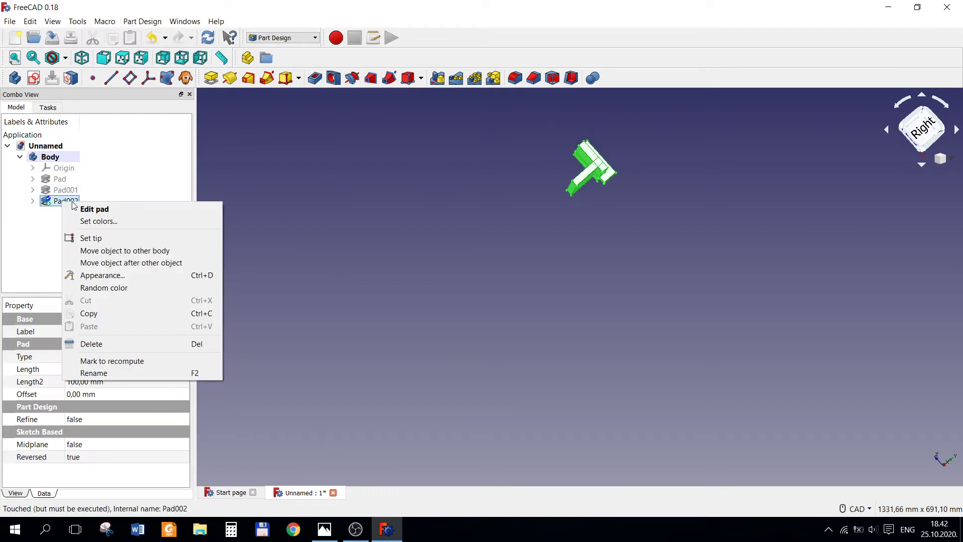
pyautogui.click(102, 210)
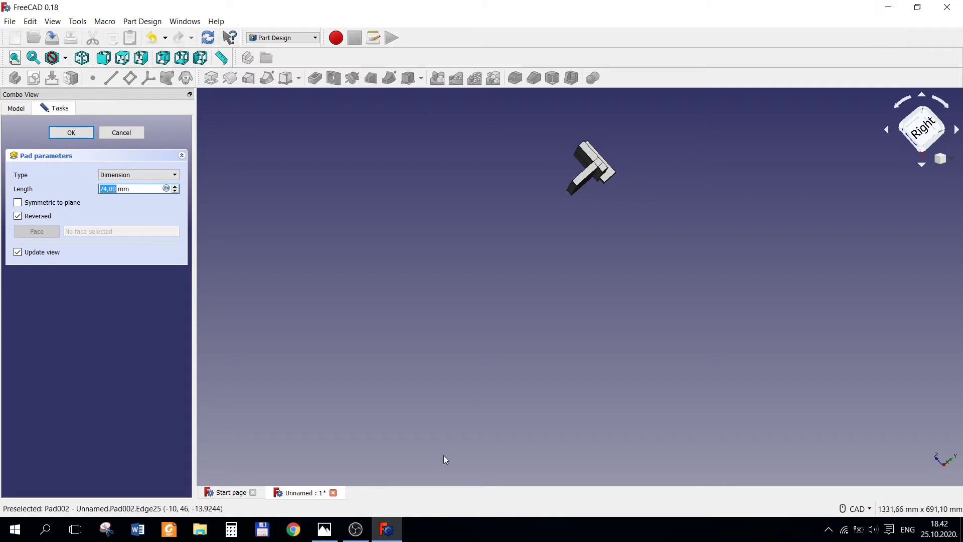
pyautogui.click(354, 532)
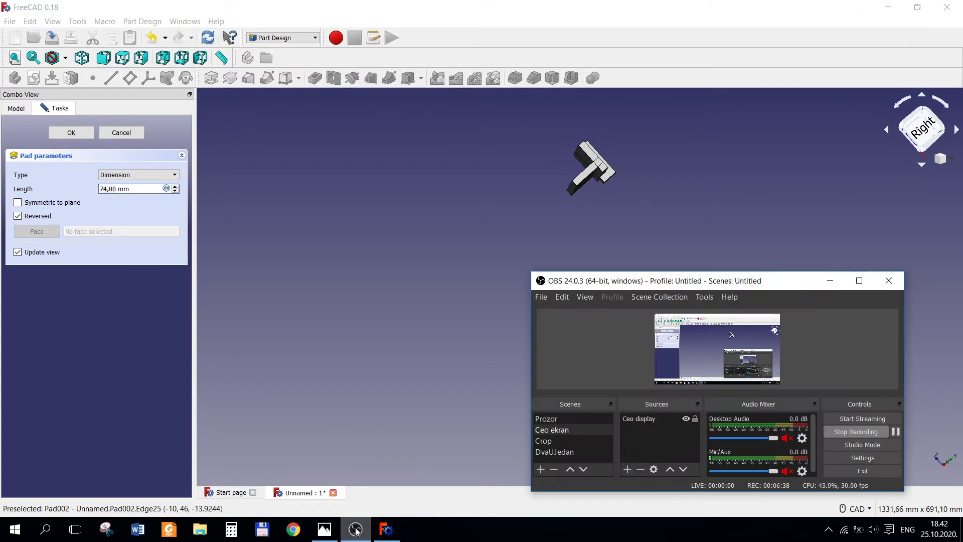
pyautogui.click(377, 328)
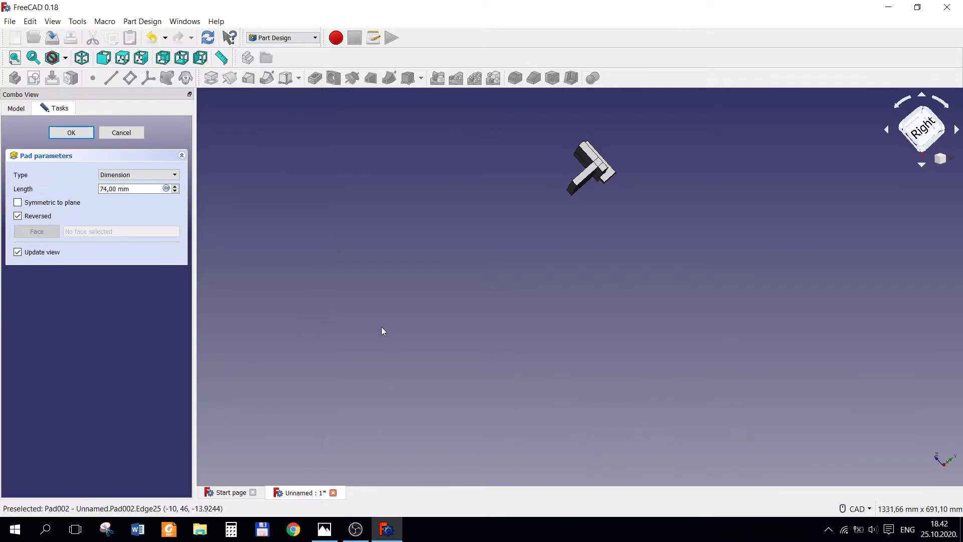
pyautogui.rightClick(455, 294)
pyautogui.click(86, 134)
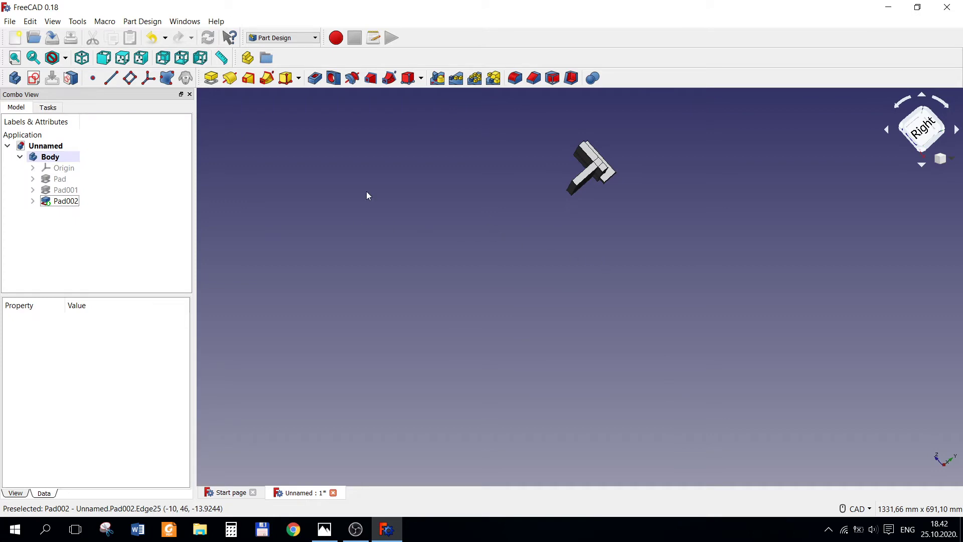
# Open and close Pad001's parameters unchanged, then expand Pad001 to show its sketch.
pyautogui.click(66, 190)
pyautogui.rightClick(70, 191)
pyautogui.press('Escape')
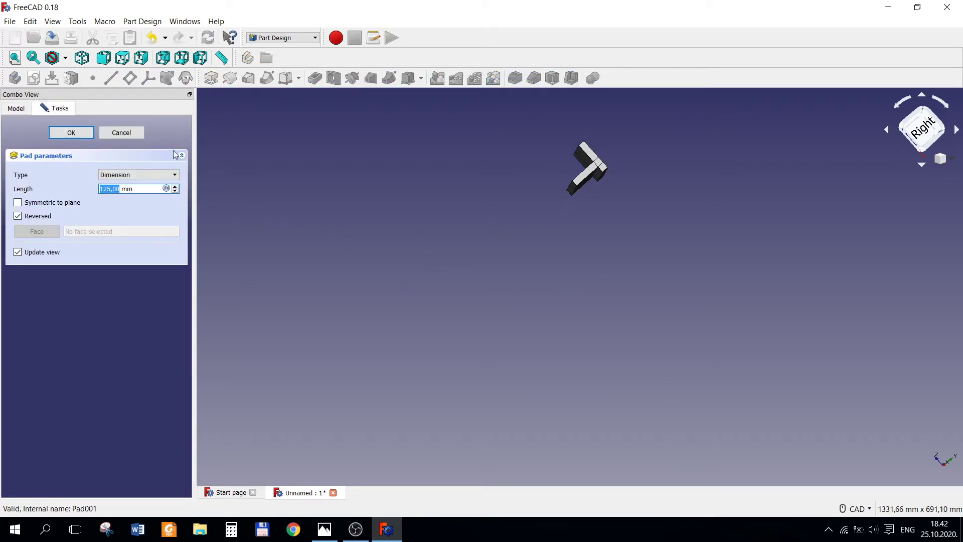
pyautogui.click(118, 132)
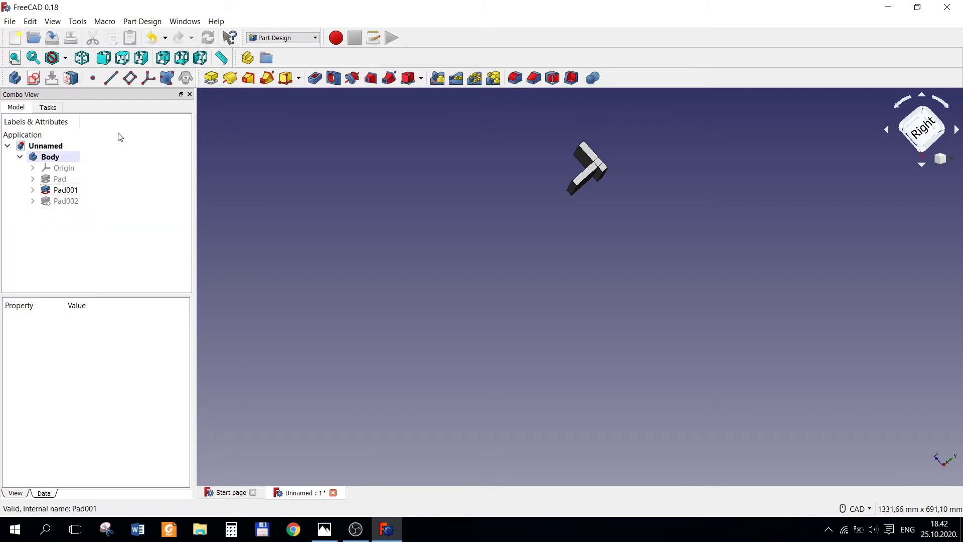
pyautogui.click(33, 189)
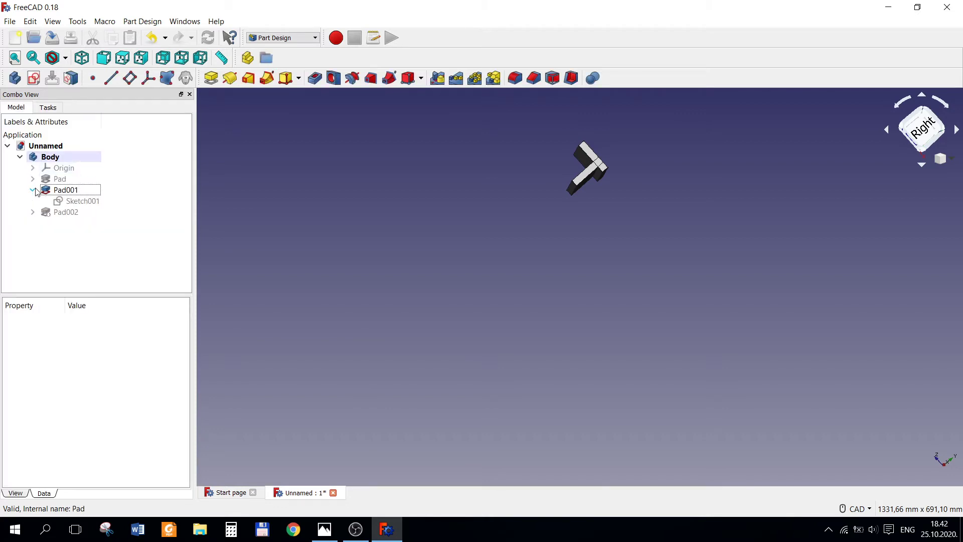
# Edit Sketch001 and change the wall's 62 mm height constraint to 74 mm.
pyautogui.rightClick(76, 202)
pyautogui.click(117, 209)
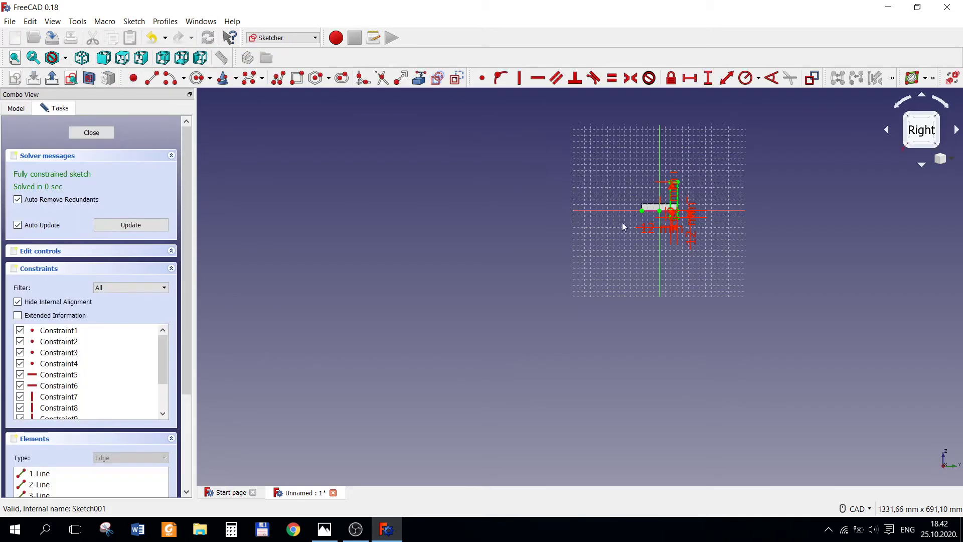
pyautogui.scroll(-2, 718, 232)
pyautogui.scroll(-3, 716, 215)
pyautogui.scroll(5, 714, 197)
pyautogui.scroll(2, 714, 196)
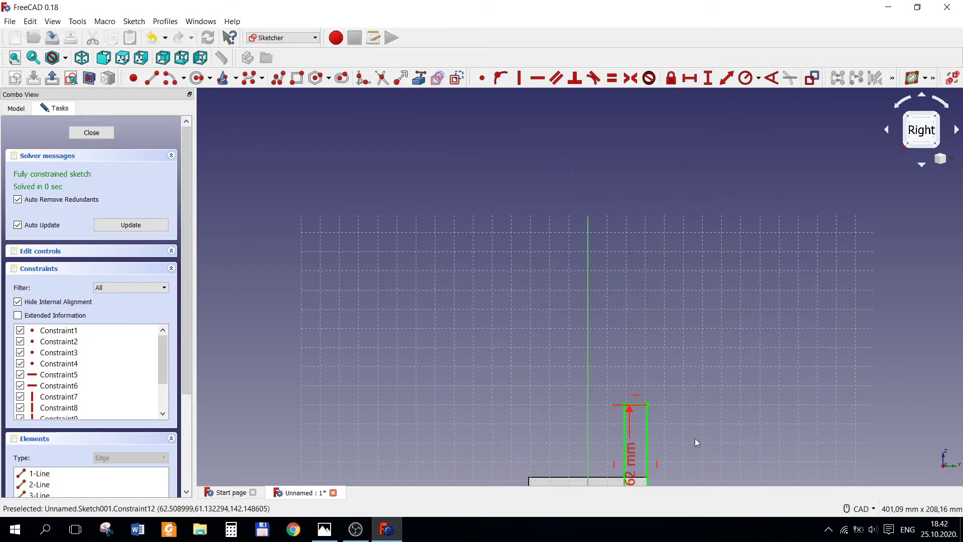
pyautogui.moveTo(696, 441); pyautogui.dragTo(638, 283, button='middle')
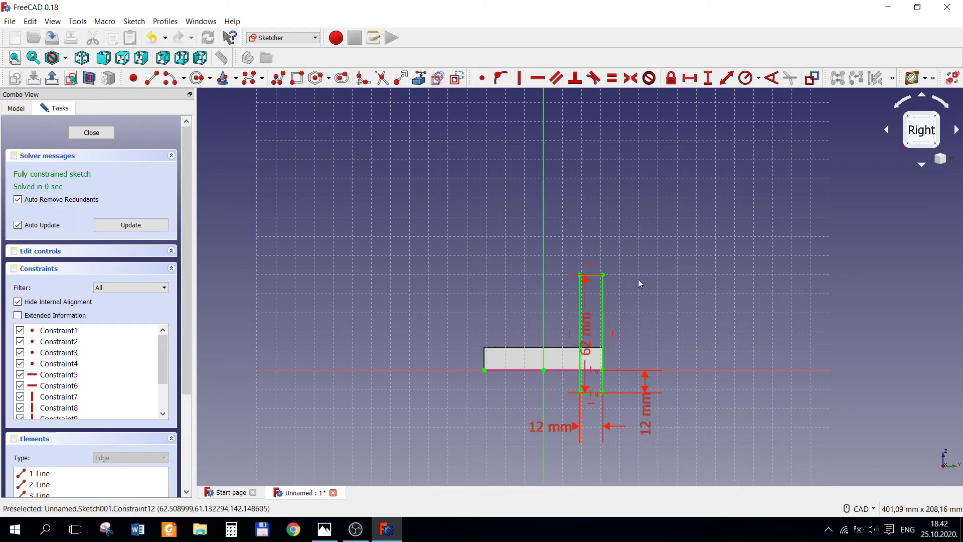
pyautogui.click(324, 529)
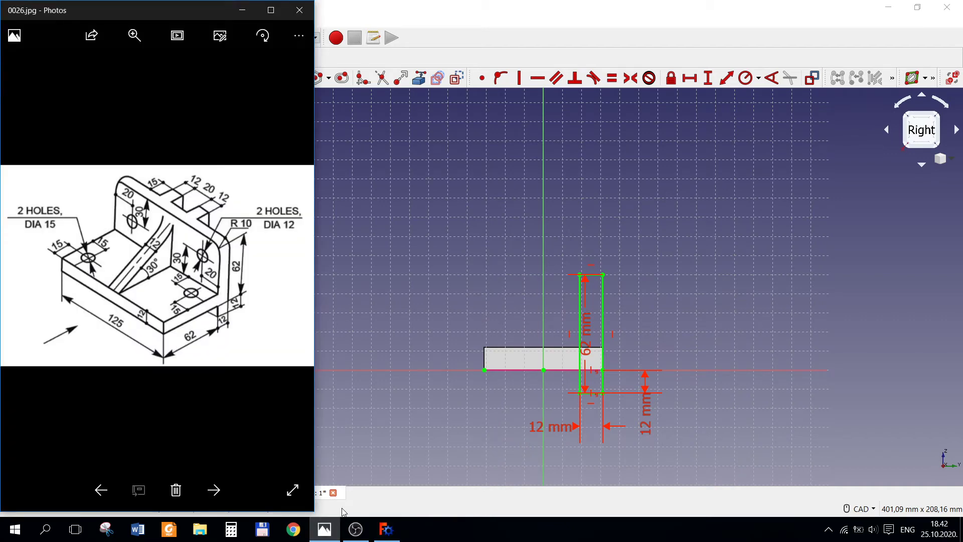
pyautogui.doubleClick(615, 344)
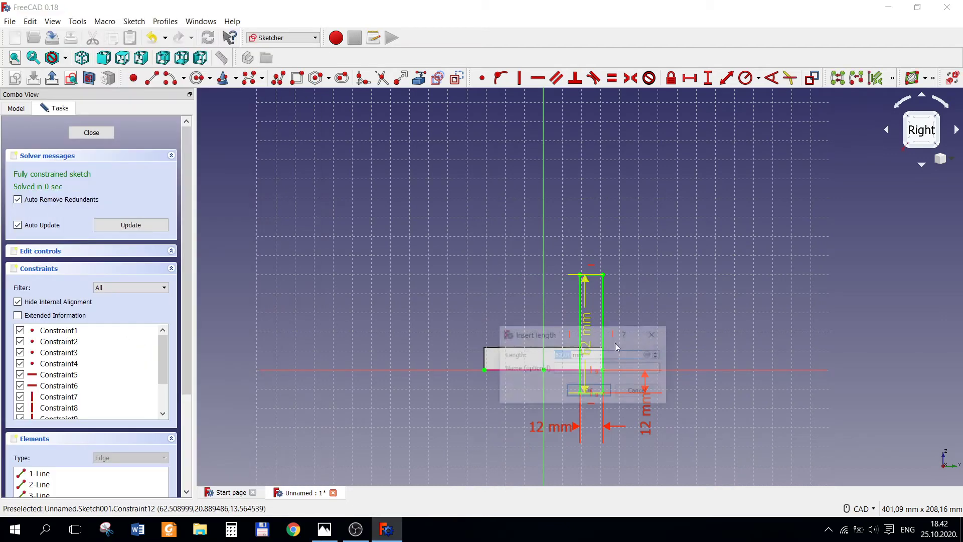
pyautogui.write('74')
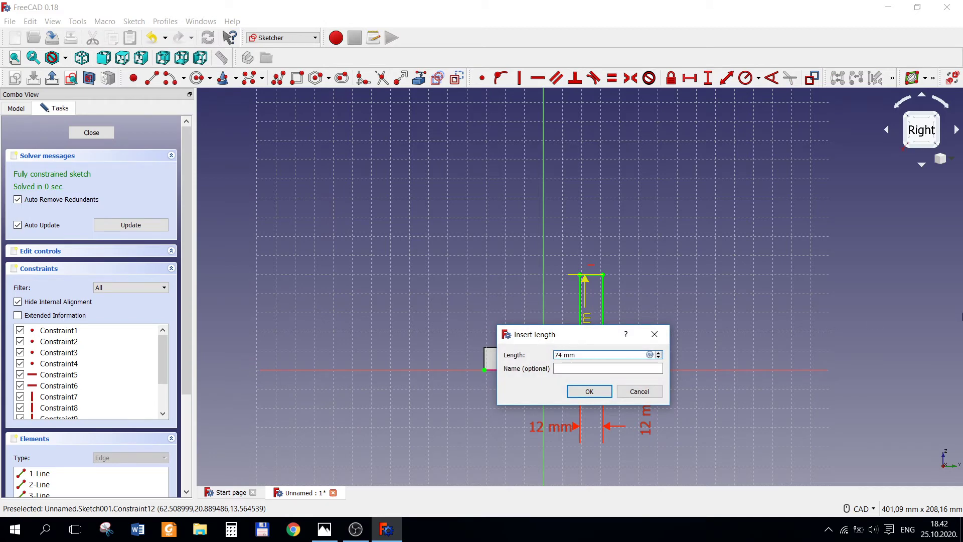
pyautogui.press('Return')
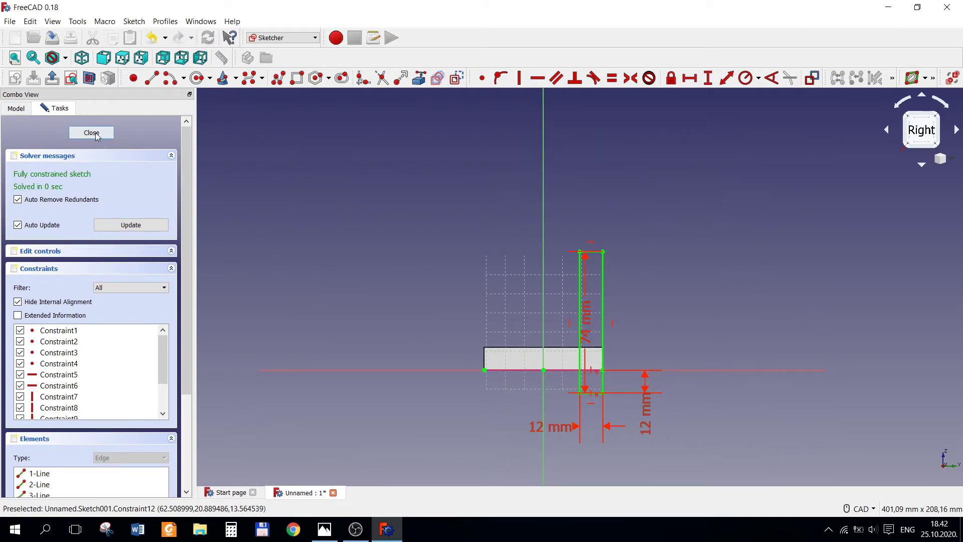
pyautogui.click(94, 133)
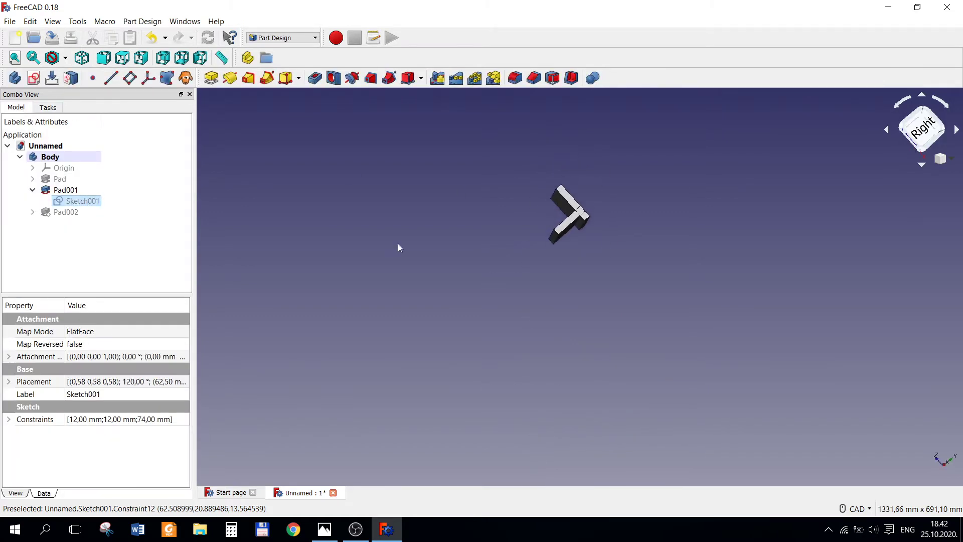
# Reopen Pad002's parameters and accept them unchanged.
pyautogui.click(51, 214)
pyautogui.rightClick(52, 218)
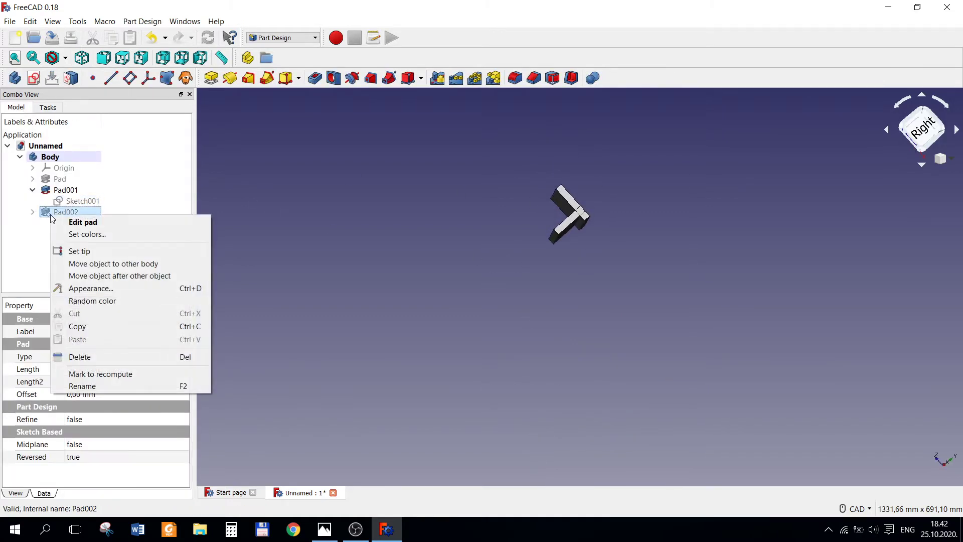
pyautogui.click(103, 220)
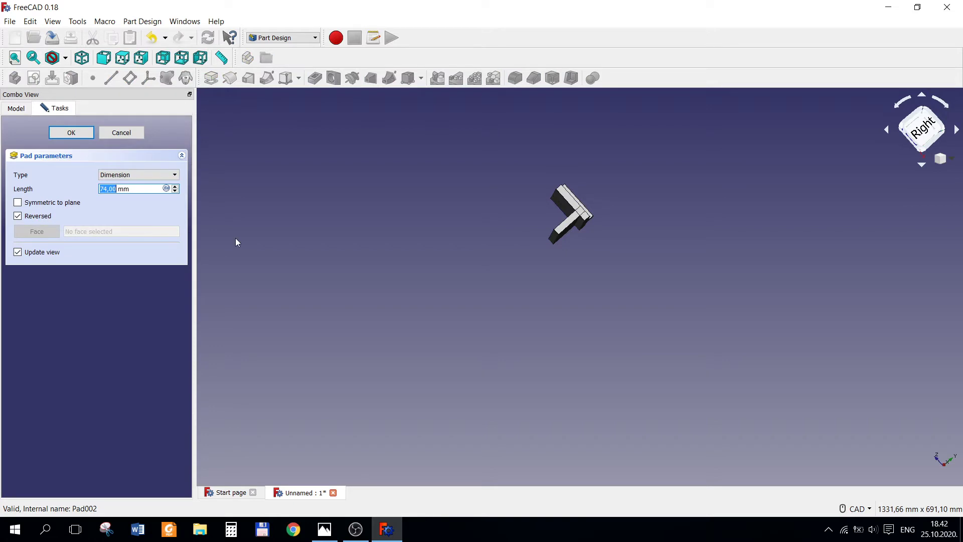
pyautogui.click(71, 132)
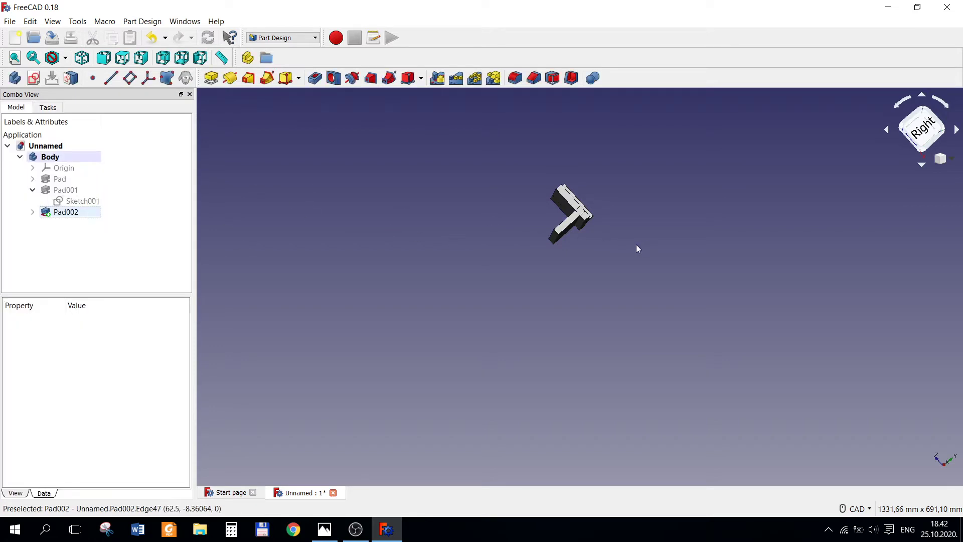
pyautogui.moveTo(630, 245)
pyautogui.mouseDown(button='middle')
pyautogui.moveTo(542, 295)
pyautogui.moveTo(673, 322)
pyautogui.moveTo(696, 316)
pyautogui.mouseUp(button='middle')
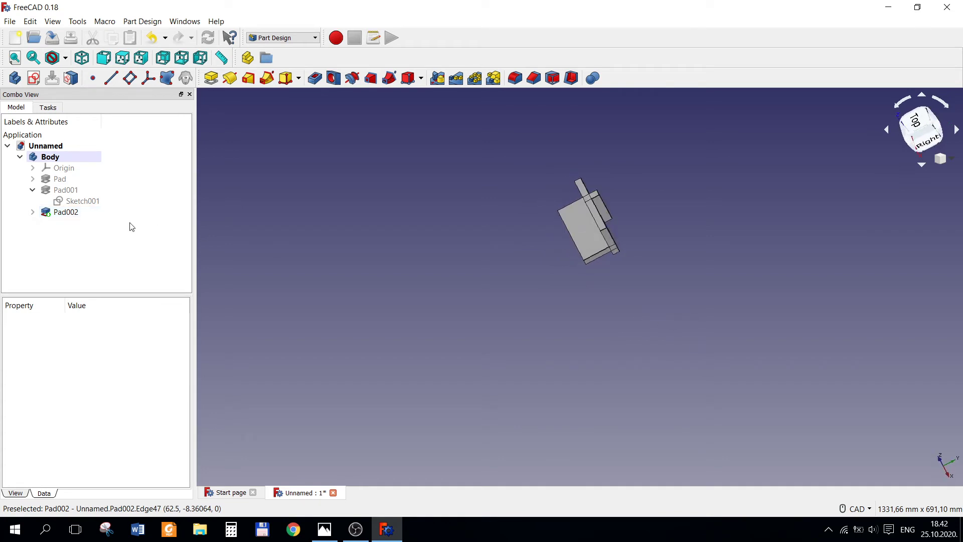
# Mirror Pad002 across the vertical sketch axis and inspect both tabs.
pyautogui.click(66, 213)
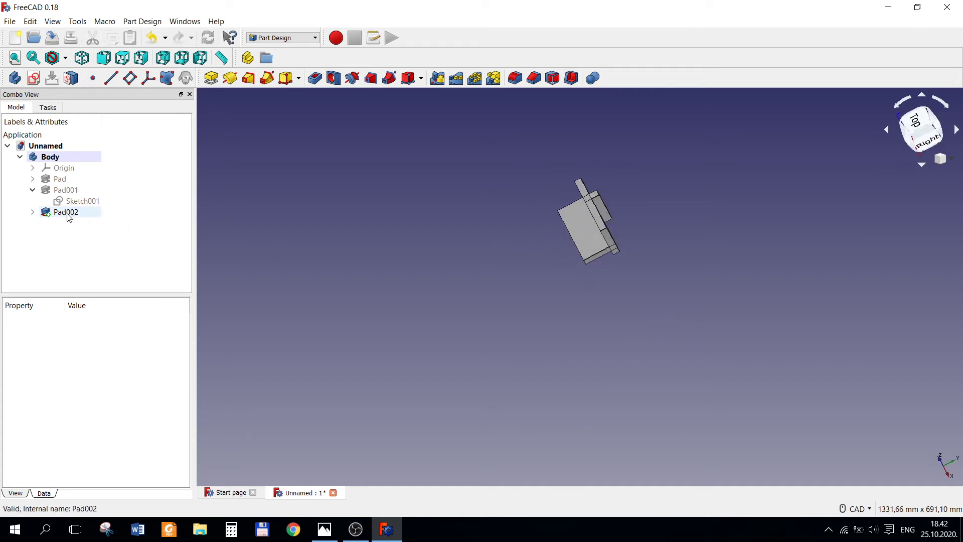
pyautogui.click(437, 78)
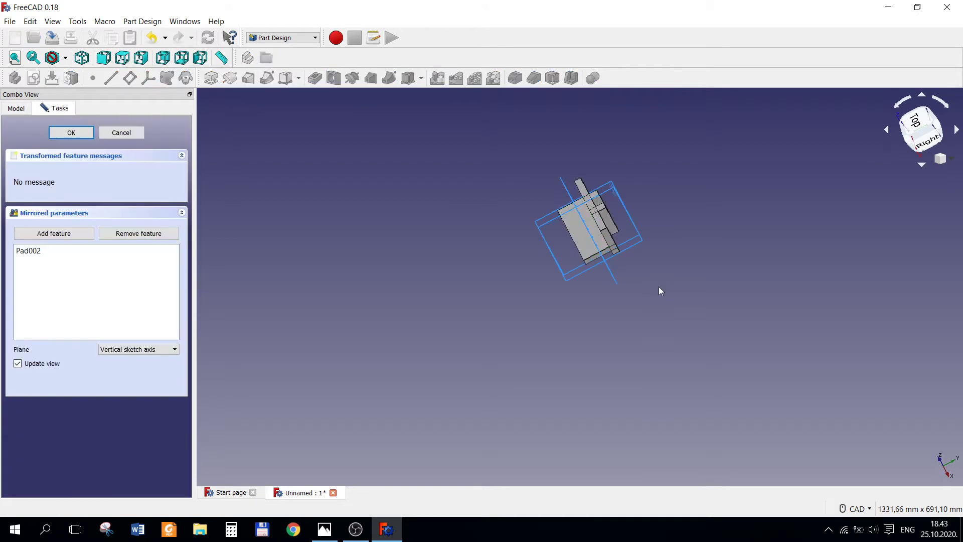
pyautogui.moveTo(666, 288); pyautogui.dragTo(700, 249, button='middle')
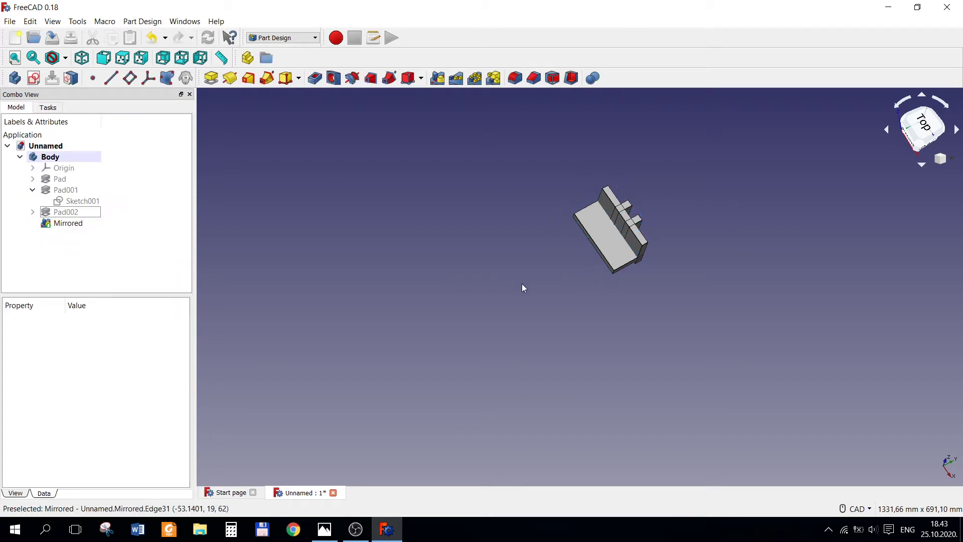
pyautogui.moveTo(535, 322)
pyautogui.mouseDown(button='middle')
pyautogui.moveTo(423, 278)
pyautogui.moveTo(503, 268)
pyautogui.mouseUp(button='middle')
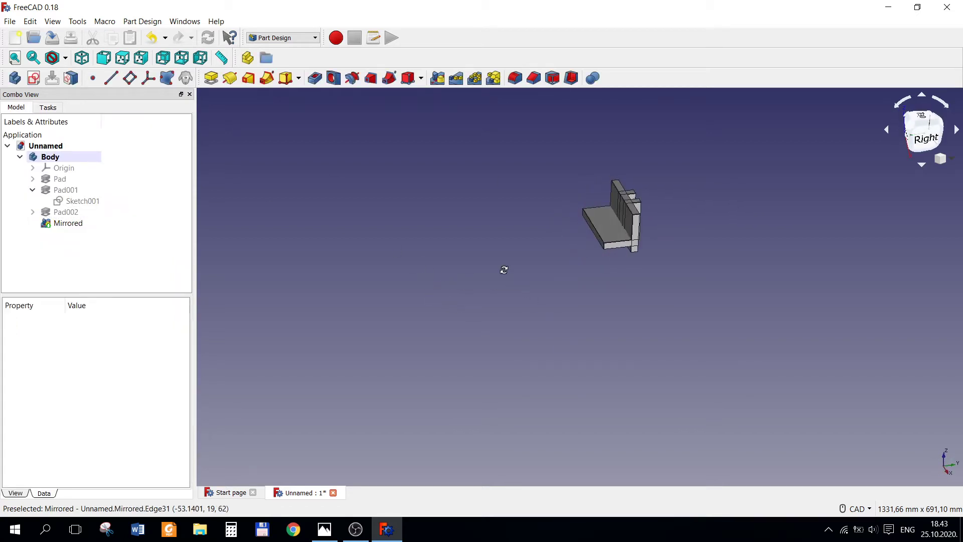
# Check the drawing, orbit to a three-quarter view, and dismiss the fillet's no-selection warning.
pyautogui.click(326, 529)
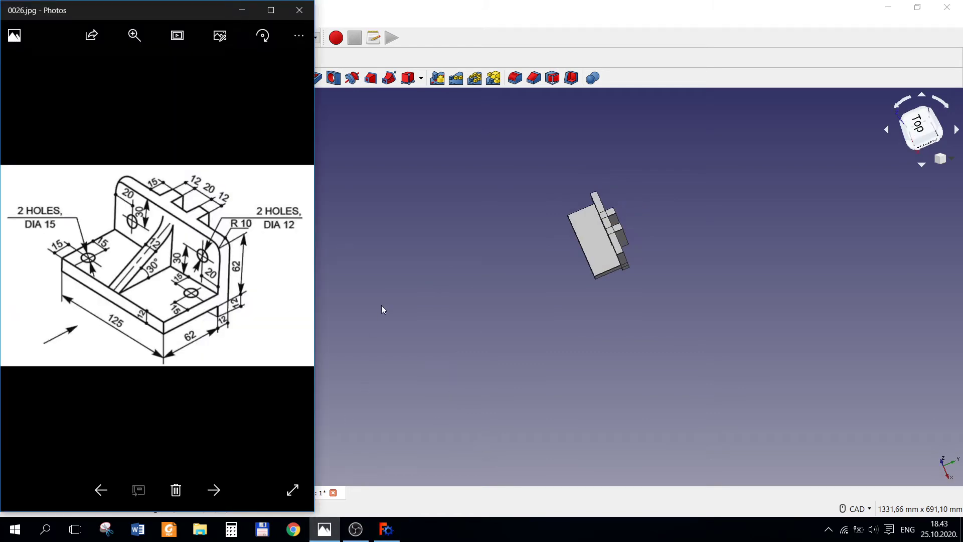
pyautogui.click(412, 306)
pyautogui.moveTo(412, 306)
pyautogui.mouseDown(button='middle')
pyautogui.moveTo(646, 309)
pyautogui.moveTo(690, 266)
pyautogui.mouseUp(button='middle')
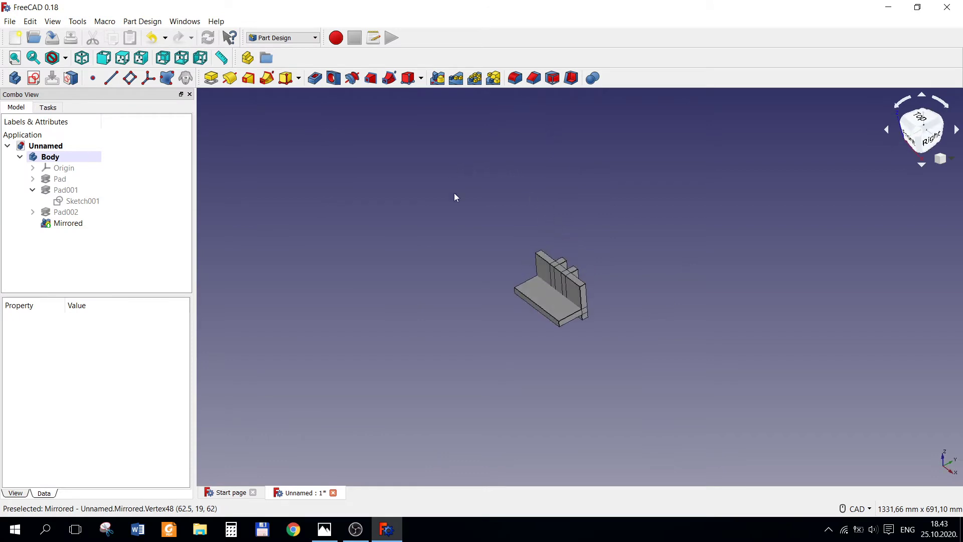
pyautogui.scroll(5, 551, 257)
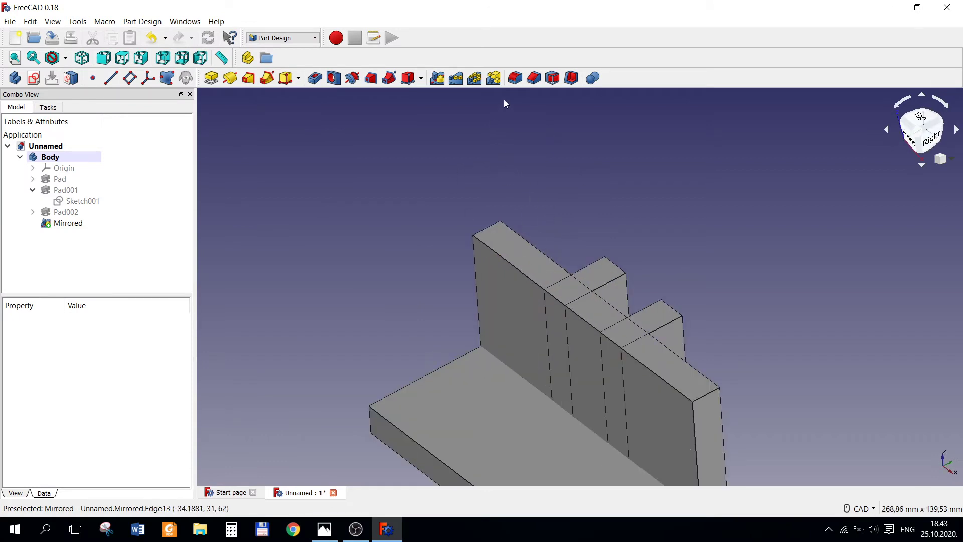
pyautogui.click(514, 78)
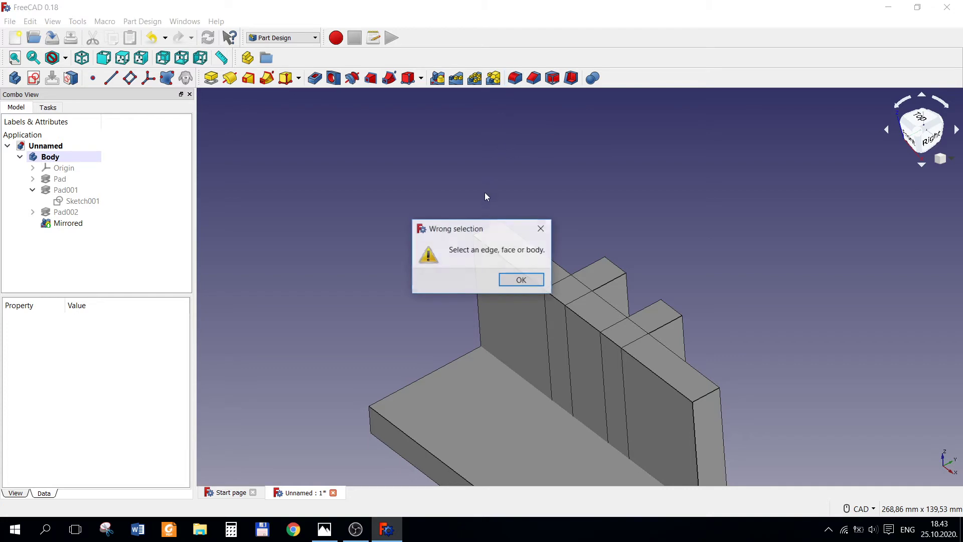
pyautogui.click(520, 279)
# Try a 10 mm fillet on the wall's outer corner edge, then cancel it.
pyautogui.click(483, 232)
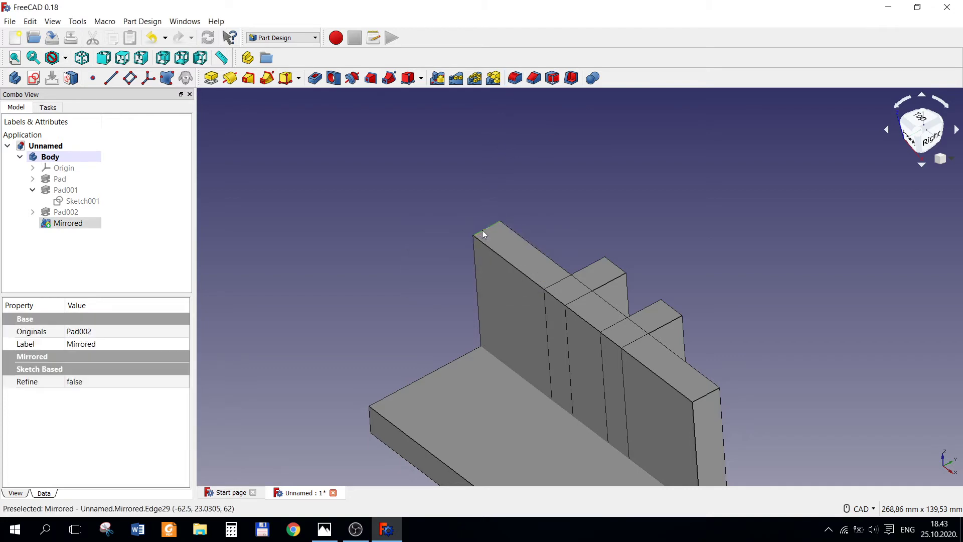
pyautogui.click(703, 399)
pyautogui.click(515, 78)
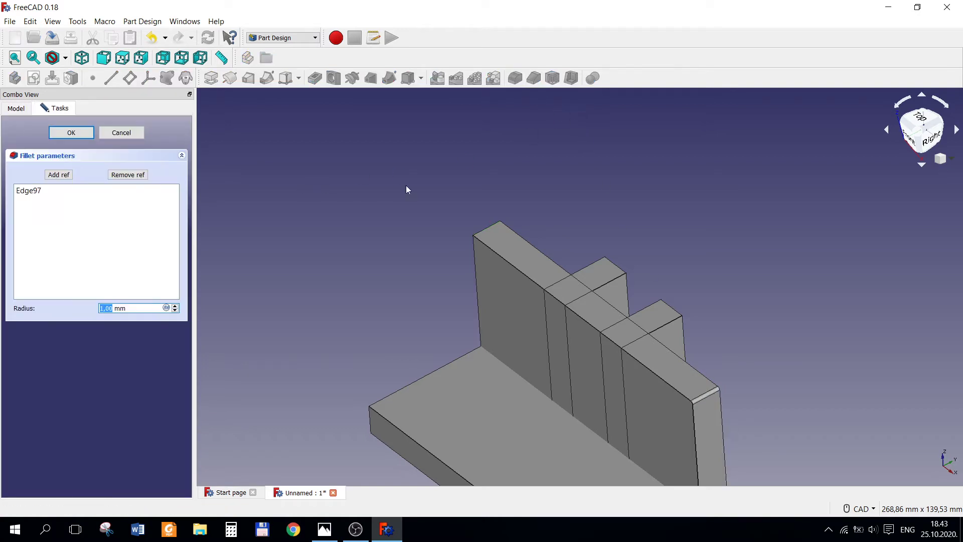
pyautogui.write('10')
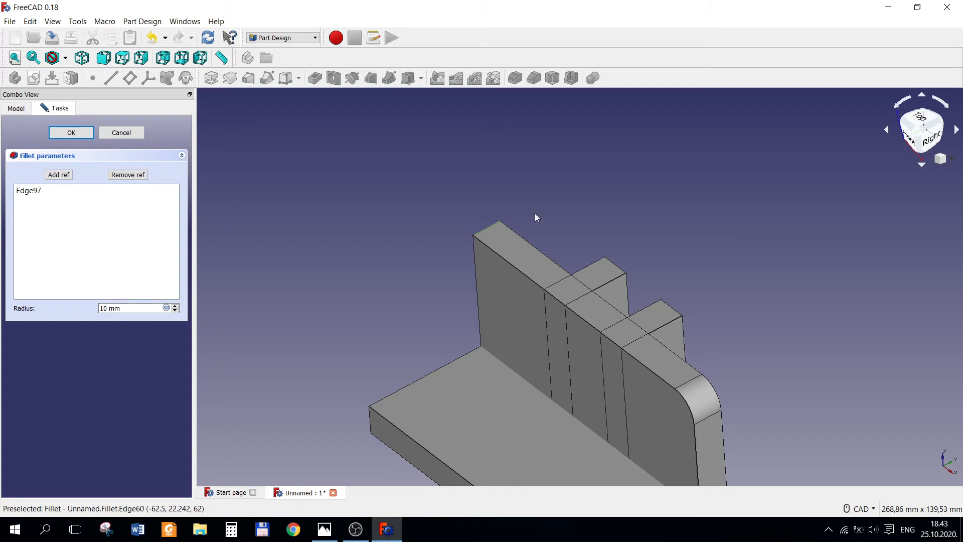
pyautogui.moveTo(573, 207)
pyautogui.mouseDown(button='middle')
pyautogui.moveTo(622, 233)
pyautogui.moveTo(447, 154)
pyautogui.mouseUp(button='middle')
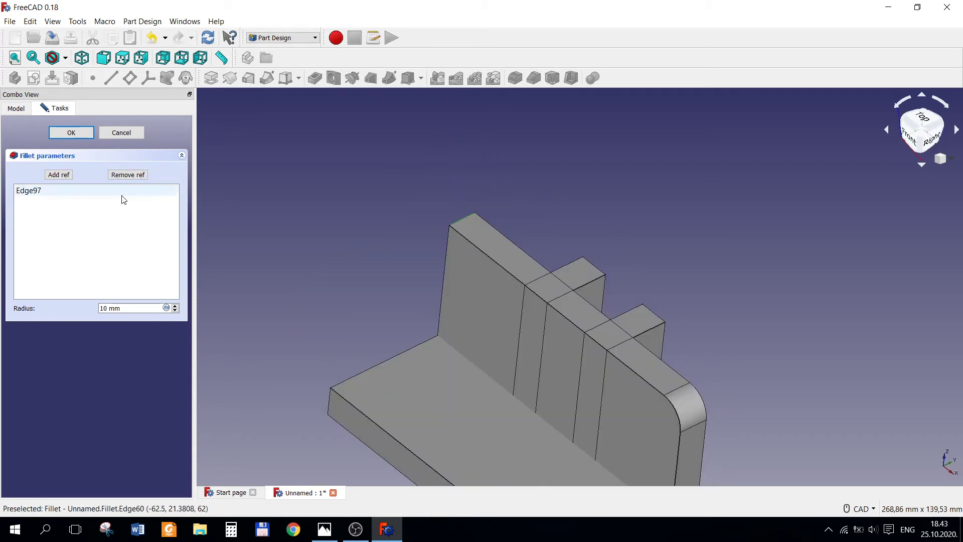
pyautogui.moveTo(356, 217); pyautogui.dragTo(496, 269, button='middle')
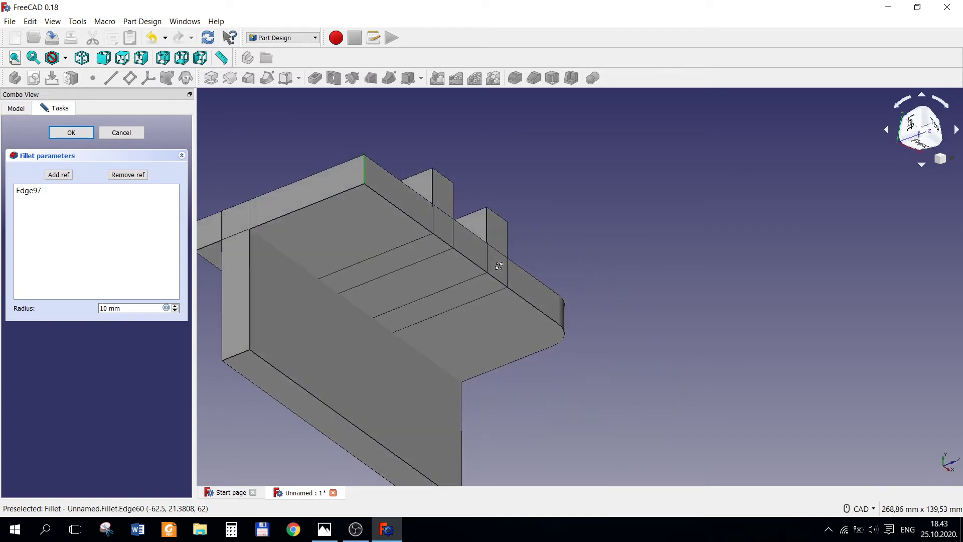
pyautogui.click(363, 172)
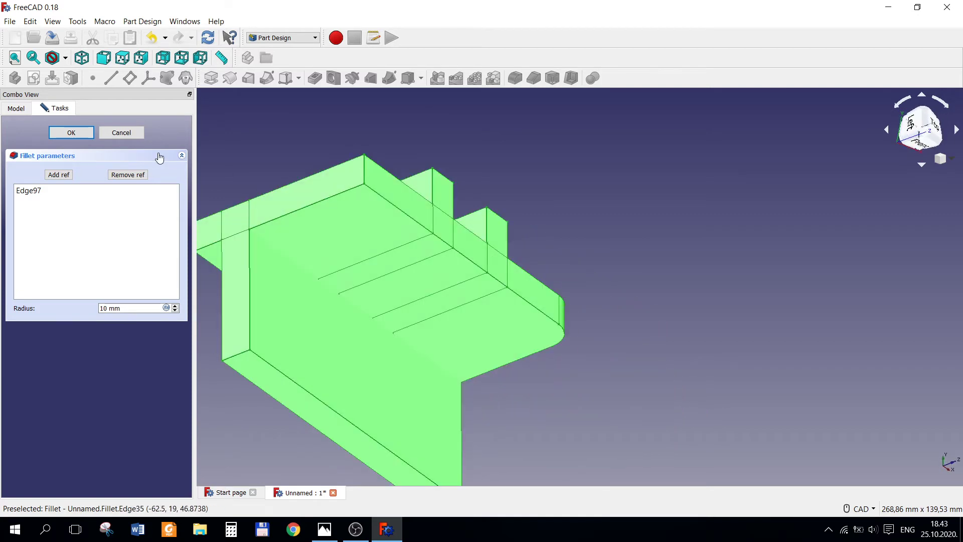
pyautogui.click(121, 132)
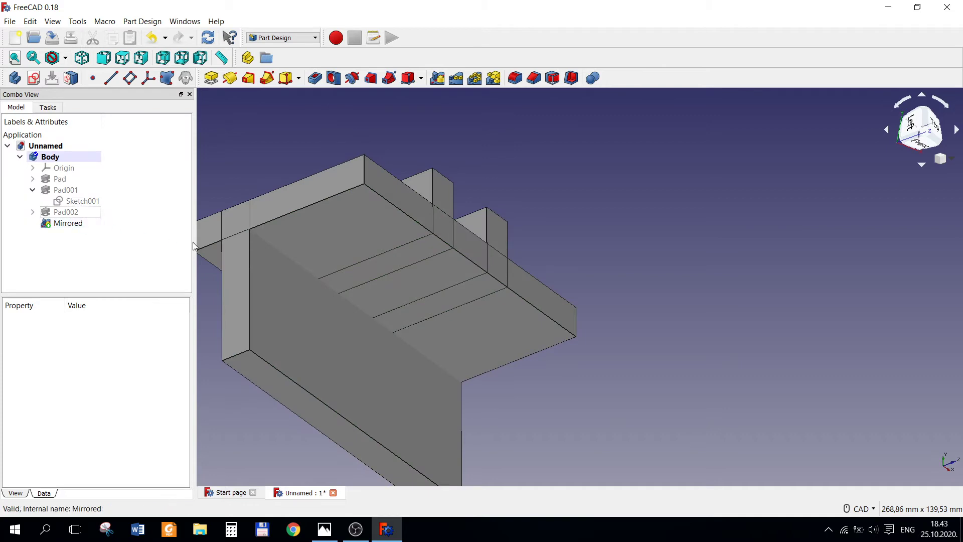
# Fillet the first vertical corner edge of the wall with a 10 mm radius.
pyautogui.click(364, 174)
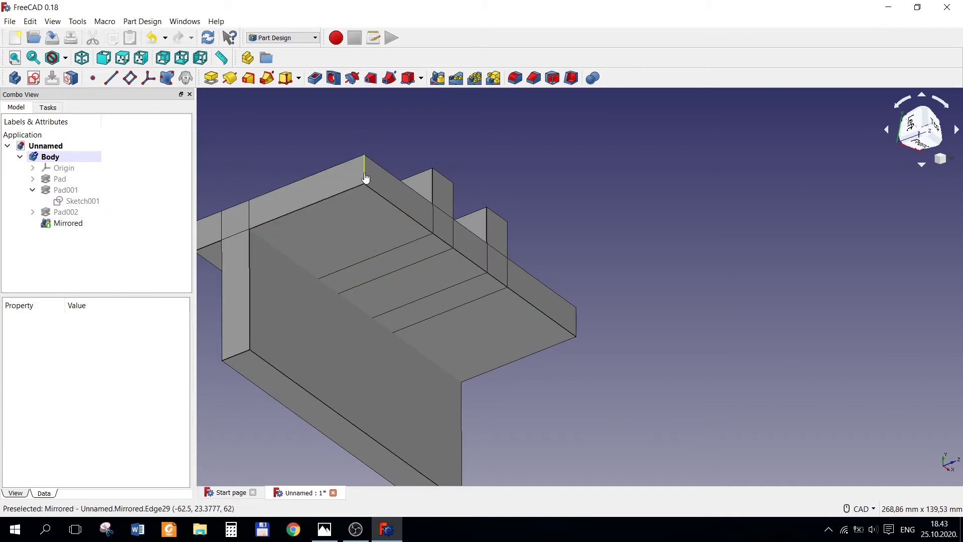
pyautogui.moveTo(678, 346)
pyautogui.mouseDown(button='middle')
pyautogui.moveTo(610, 339)
pyautogui.moveTo(637, 389)
pyautogui.moveTo(653, 376)
pyautogui.moveTo(657, 406)
pyautogui.moveTo(649, 380)
pyautogui.moveTo(655, 374)
pyautogui.moveTo(663, 399)
pyautogui.moveTo(667, 385)
pyautogui.mouseUp(button='middle')
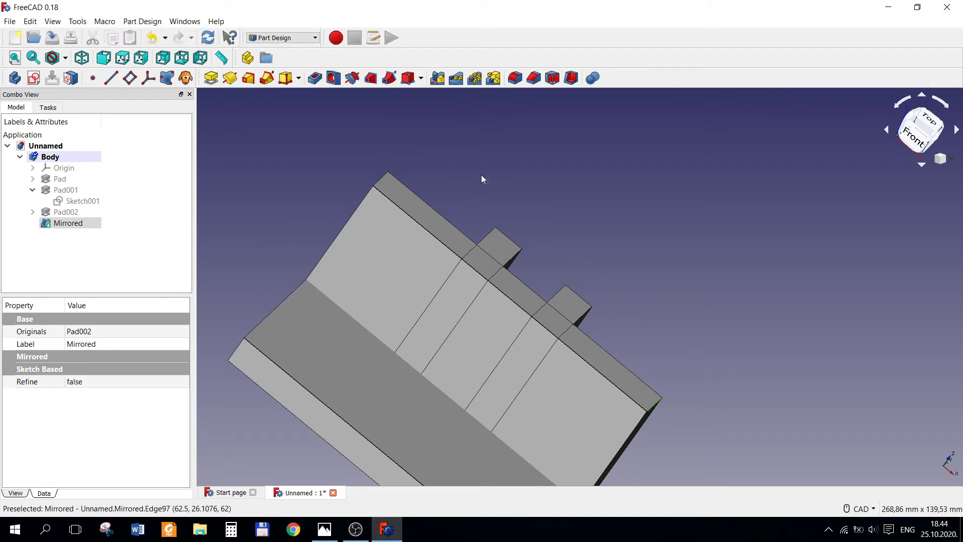
pyautogui.click(515, 77)
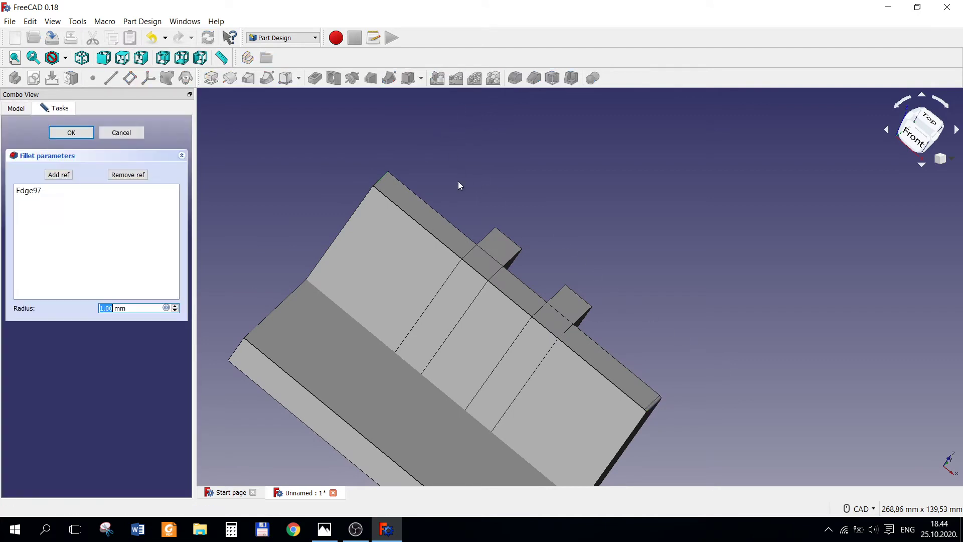
pyautogui.write('10')
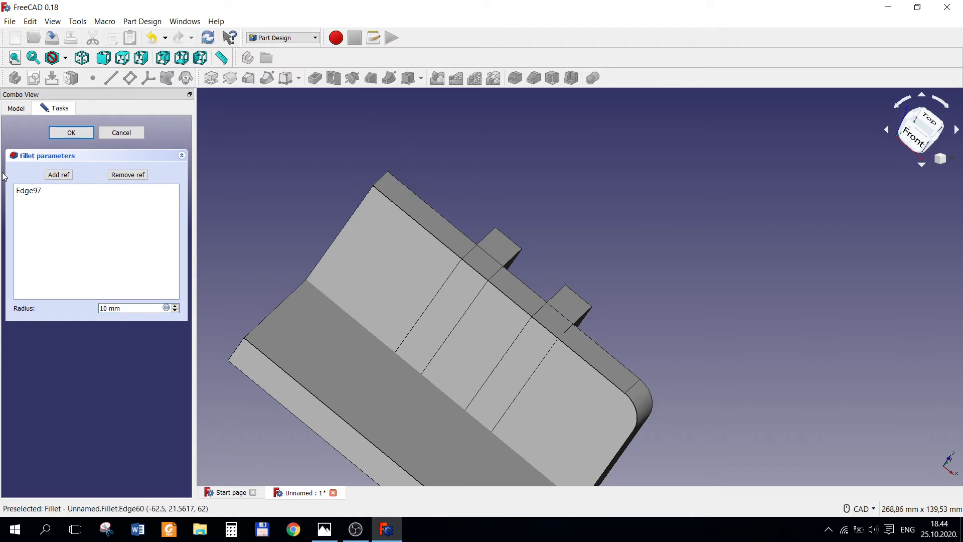
pyautogui.click(71, 133)
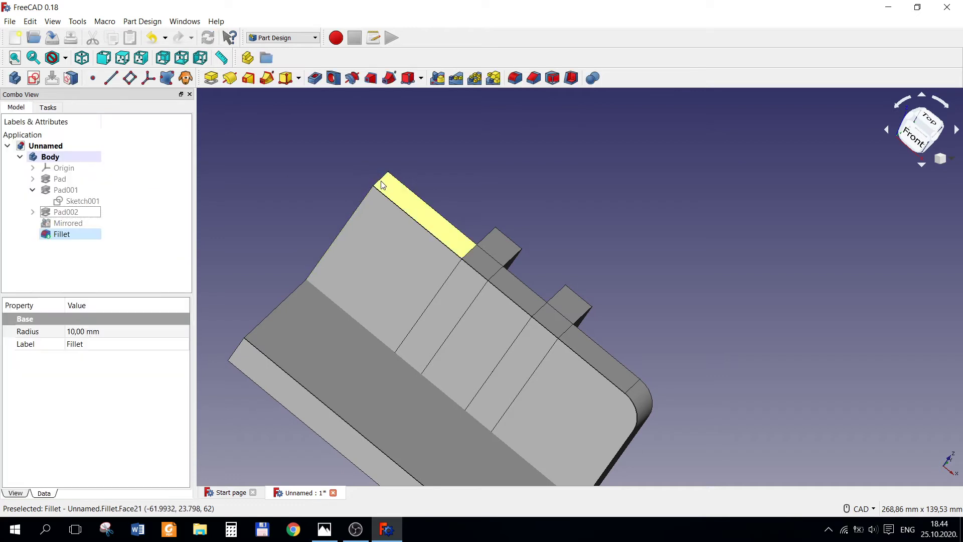
# Fillet the wall's opposite vertical corner edge with a 10 mm radius.
pyautogui.moveTo(417, 215); pyautogui.dragTo(437, 230, button='middle')
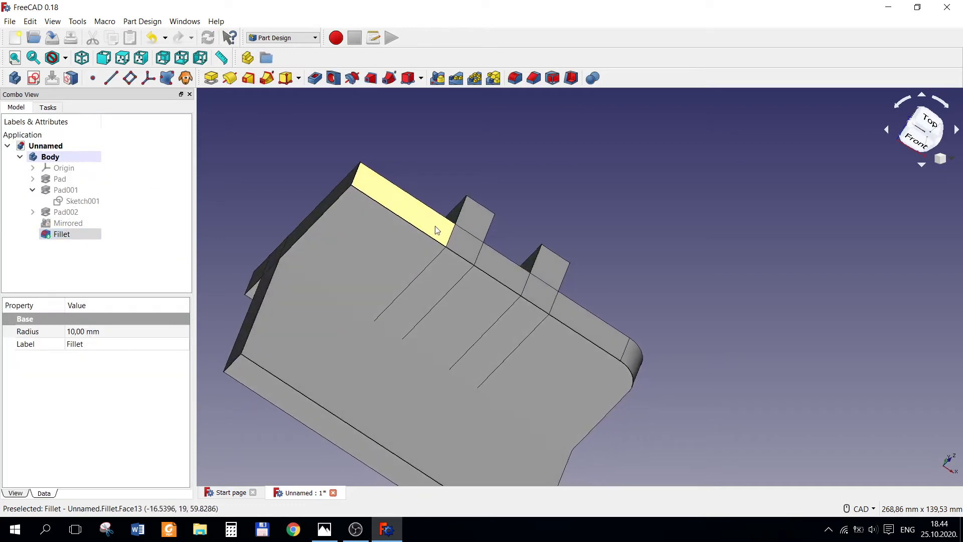
pyautogui.click(433, 167)
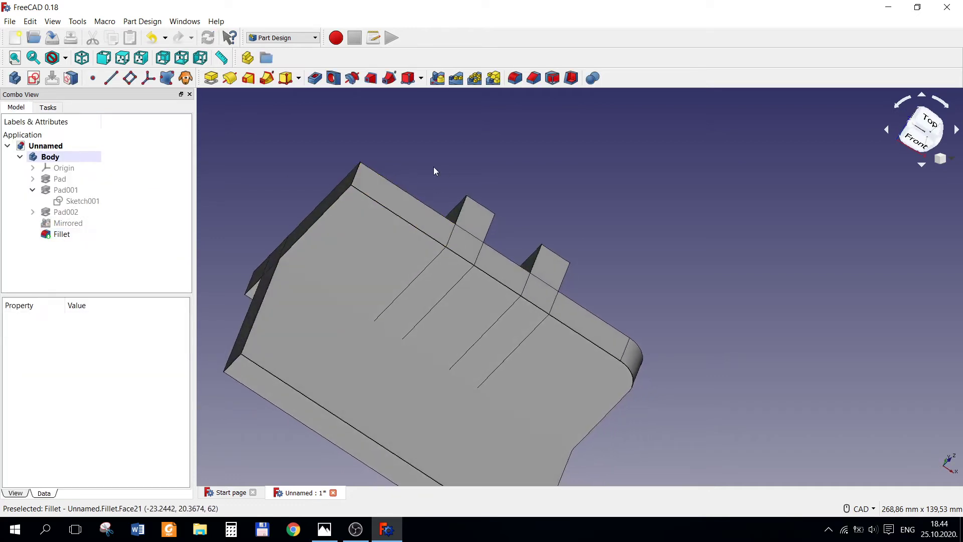
pyautogui.click(355, 179)
pyautogui.click(515, 78)
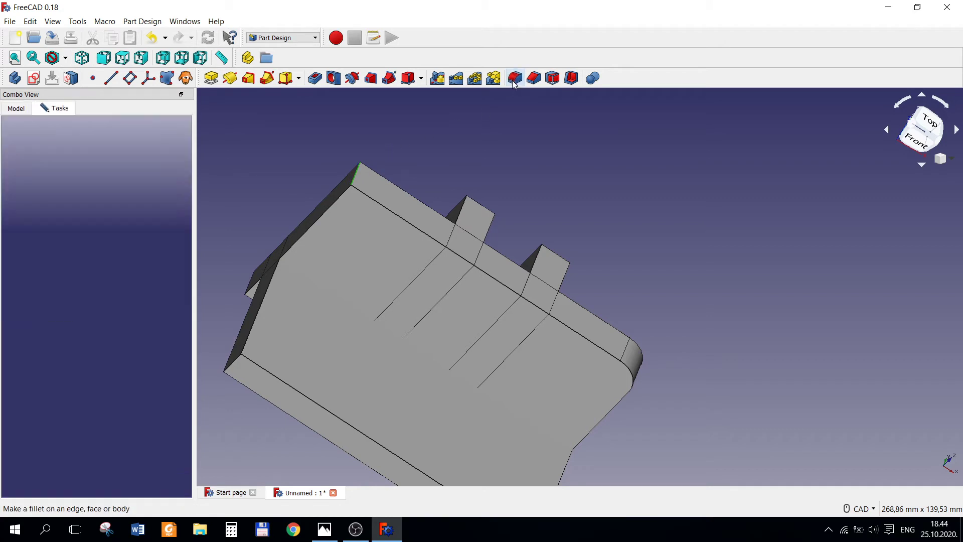
pyautogui.write('1')
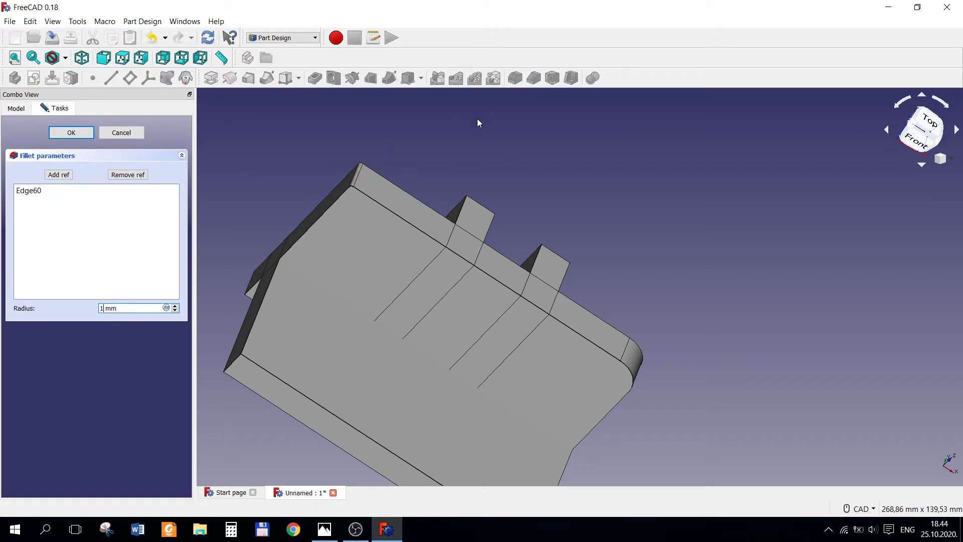
pyautogui.write('0')
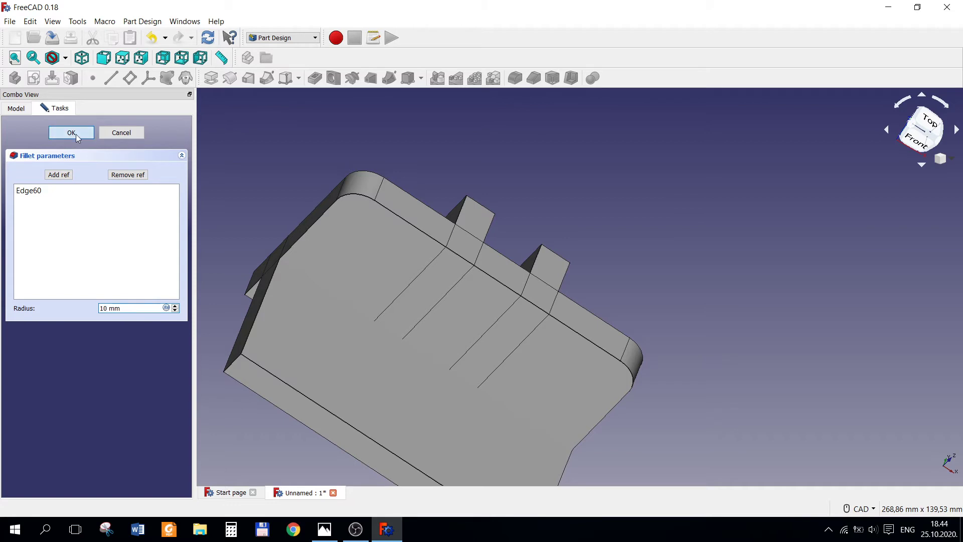
pyautogui.click(71, 133)
pyautogui.scroll(3, 462, 239)
pyautogui.scroll(2, 516, 307)
pyautogui.scroll(-5, 515, 307)
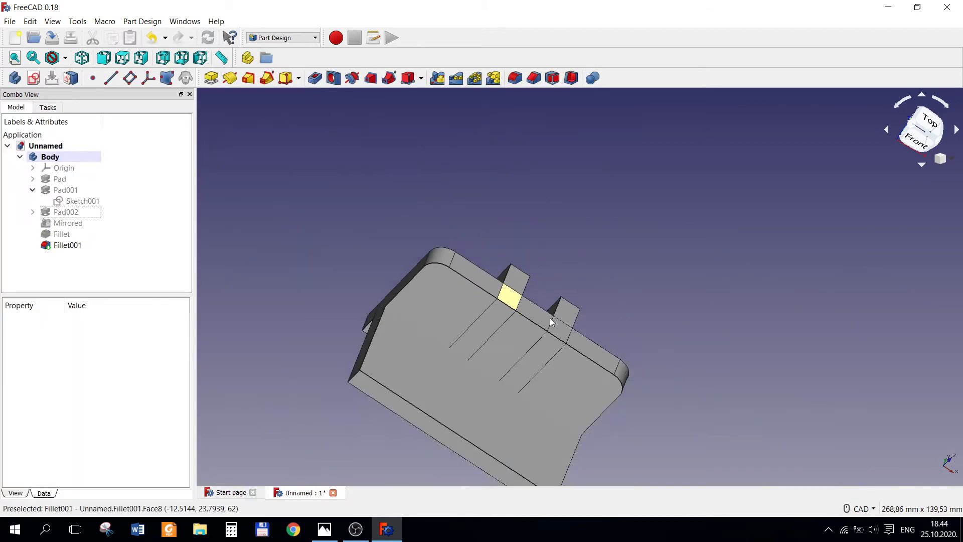
# Compare the bracket with the reference drawing, then collapse Pad001 and expand Body > Origin.
pyautogui.moveTo(644, 399)
pyautogui.mouseDown(button='middle')
pyautogui.moveTo(550, 339)
pyautogui.moveTo(555, 350)
pyautogui.mouseUp(button='middle')
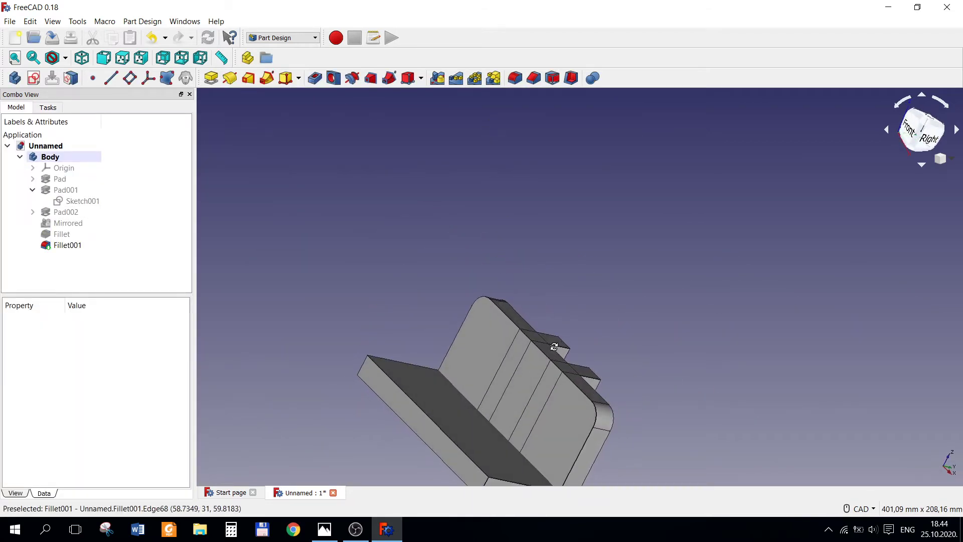
pyautogui.scroll(-2, 577, 358)
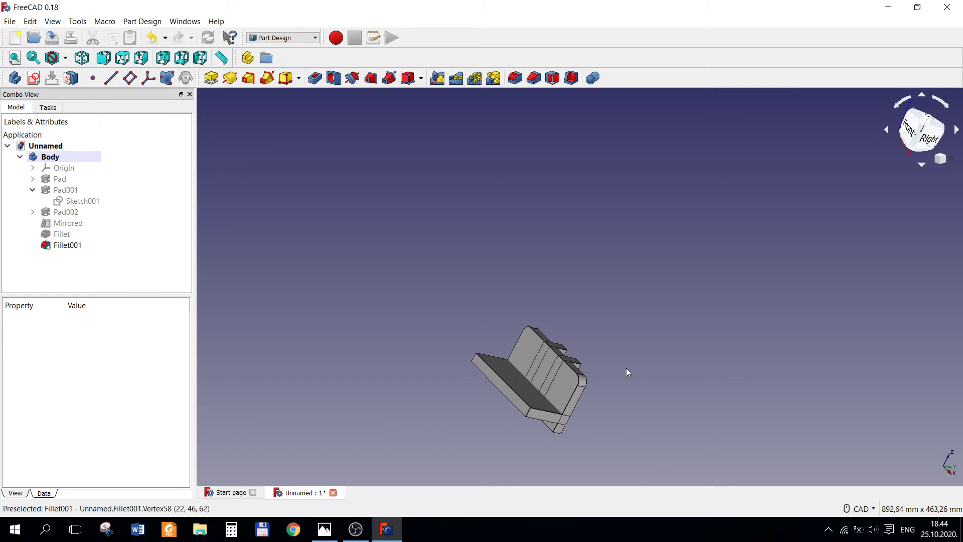
pyautogui.click(324, 529)
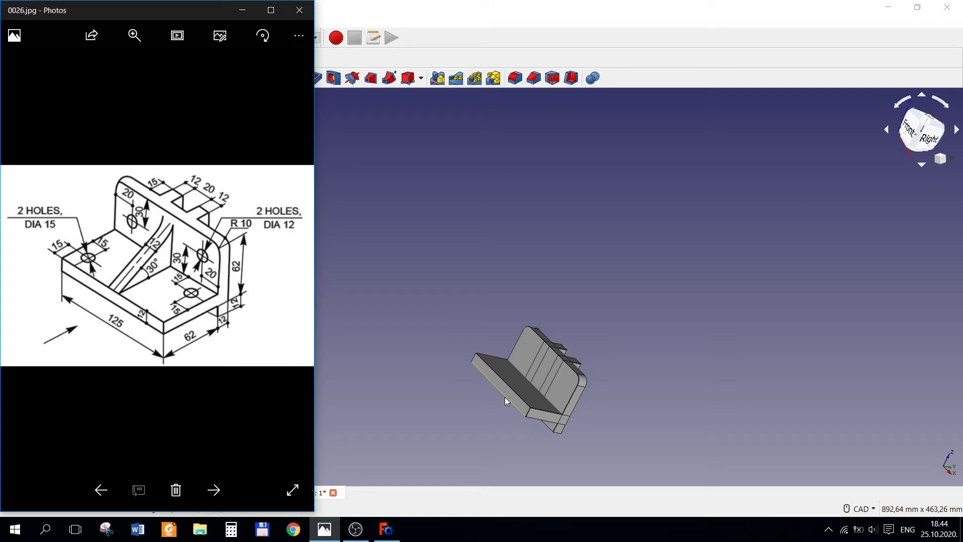
pyautogui.moveTo(504, 396); pyautogui.dragTo(465, 364, button='middle')
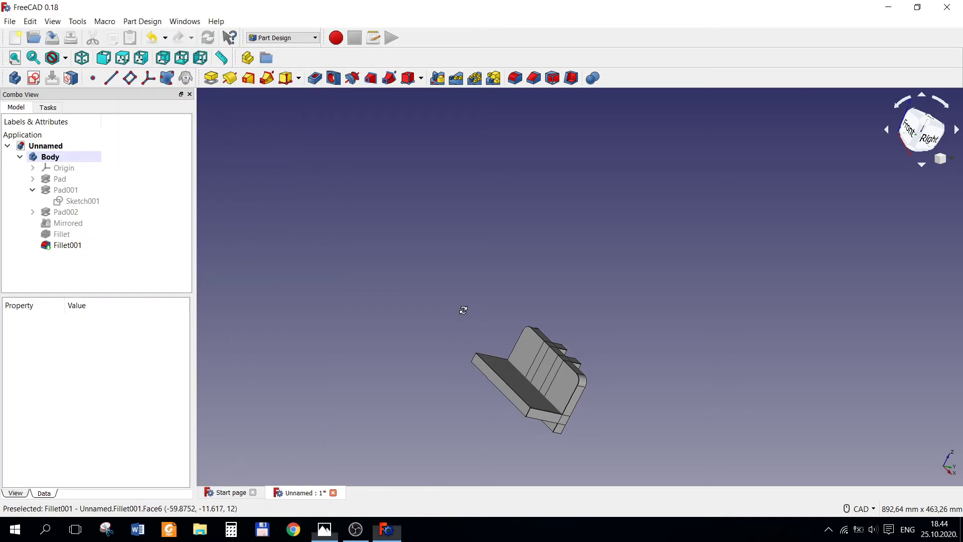
pyautogui.click(33, 190)
pyautogui.click(34, 168)
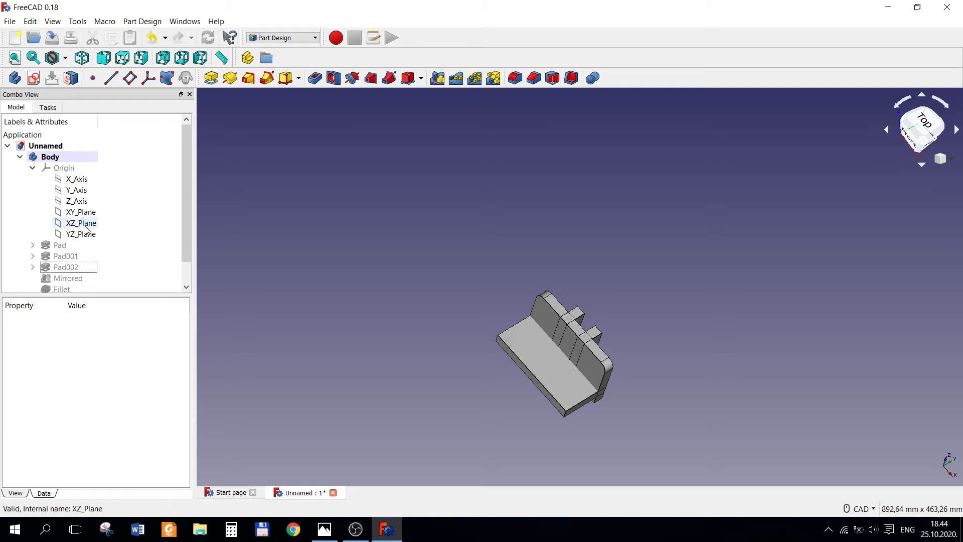
# Start a new sketch on the YZ_Plane for the rib.
pyautogui.click(80, 235)
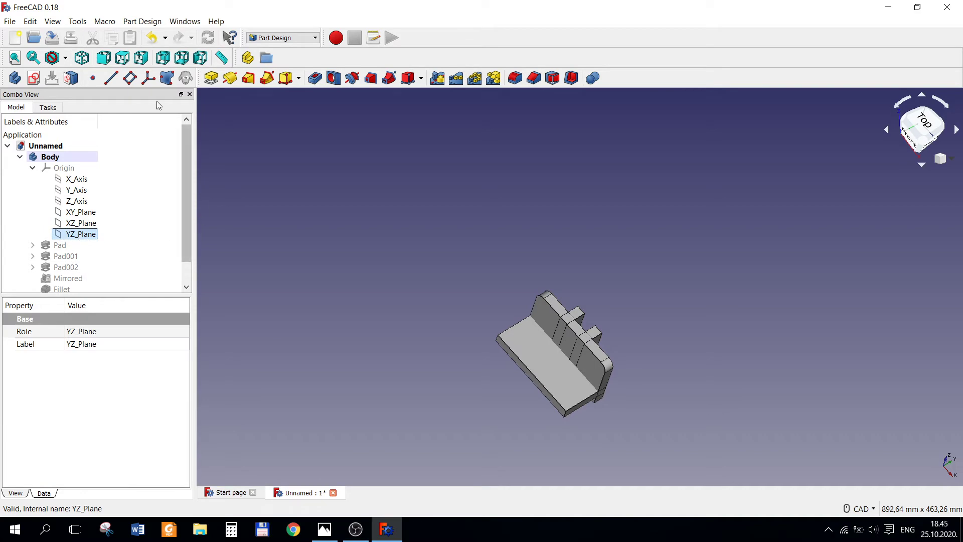
pyautogui.click(33, 77)
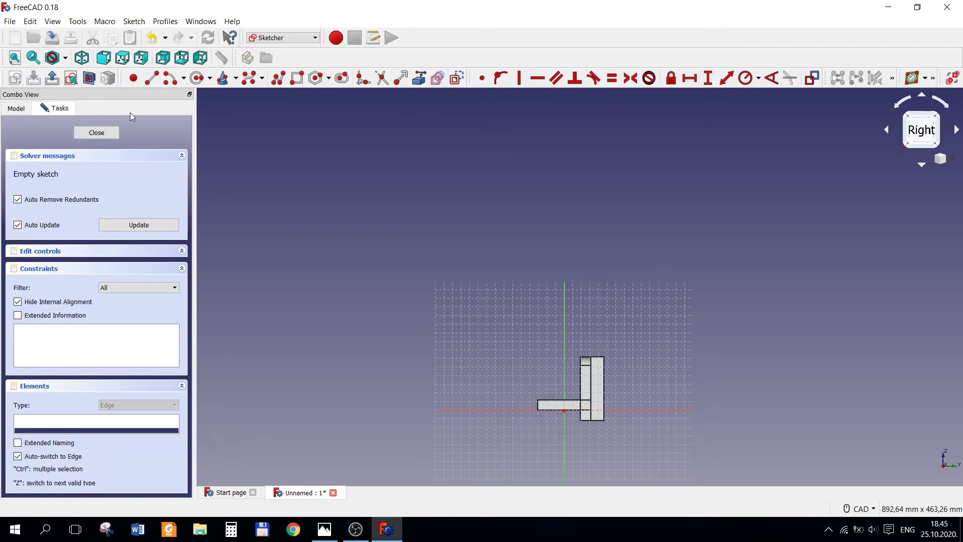
pyautogui.scroll(1, 577, 426)
pyautogui.scroll(-3, 578, 420)
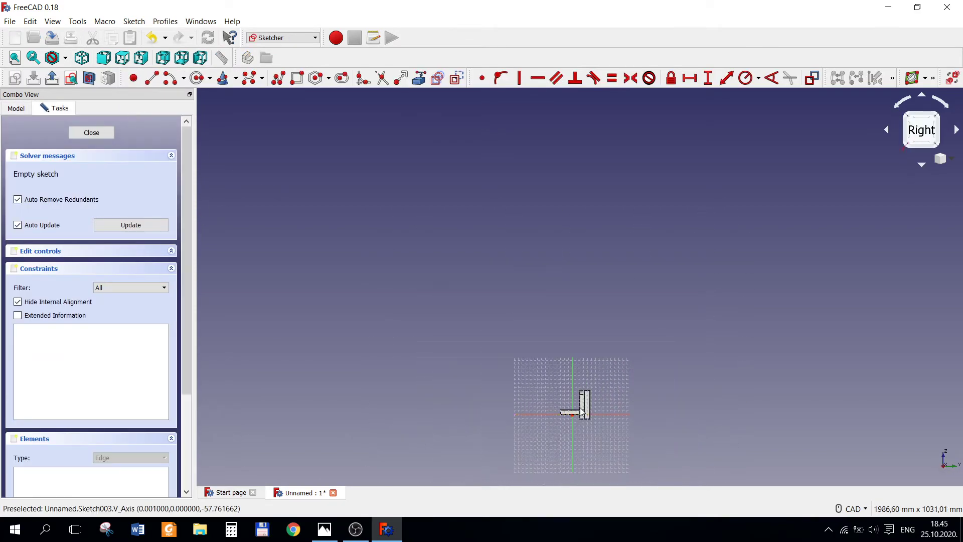
pyautogui.scroll(5, 581, 406)
pyautogui.scroll(-2, 583, 404)
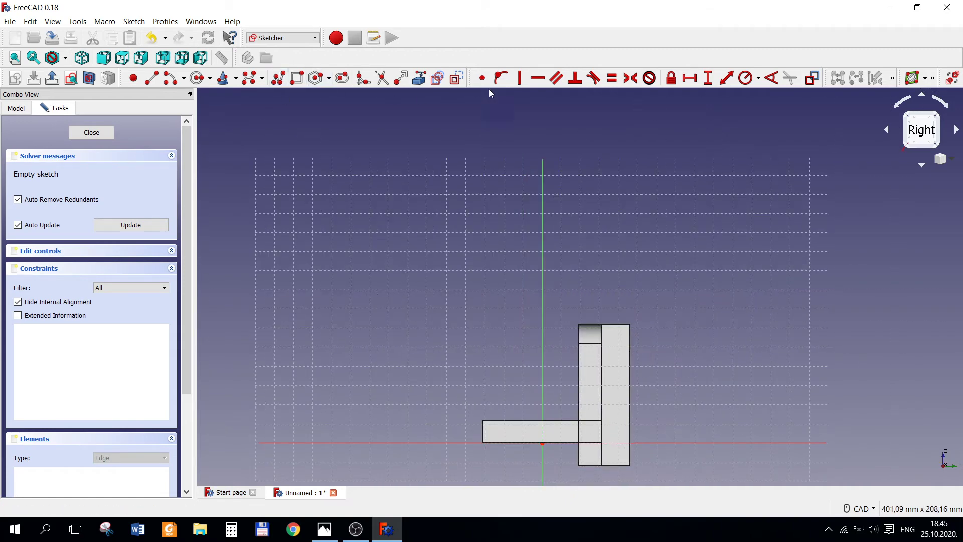
# Draw the rib's sloped line from the base plate's corner up toward the wall.
pyautogui.click(153, 78)
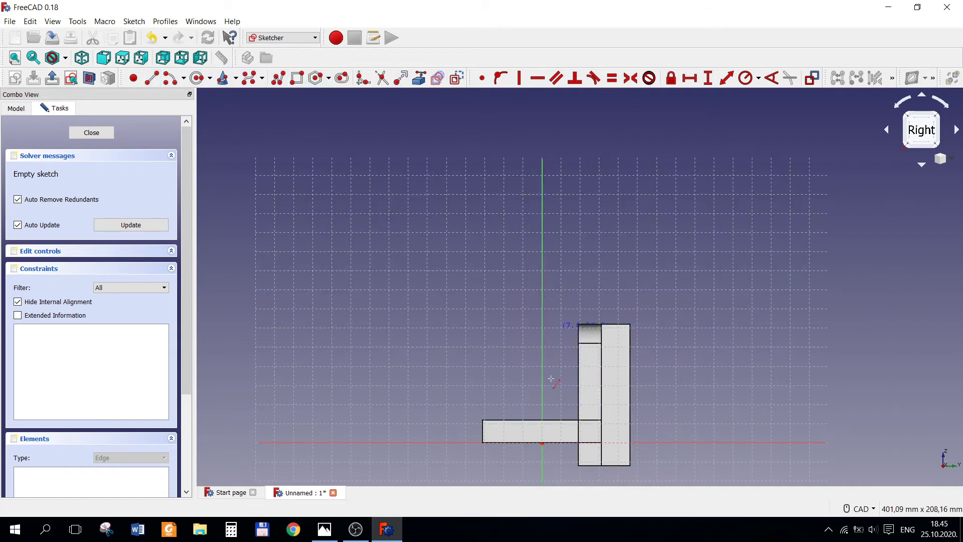
pyautogui.click(494, 394)
pyautogui.click(537, 353)
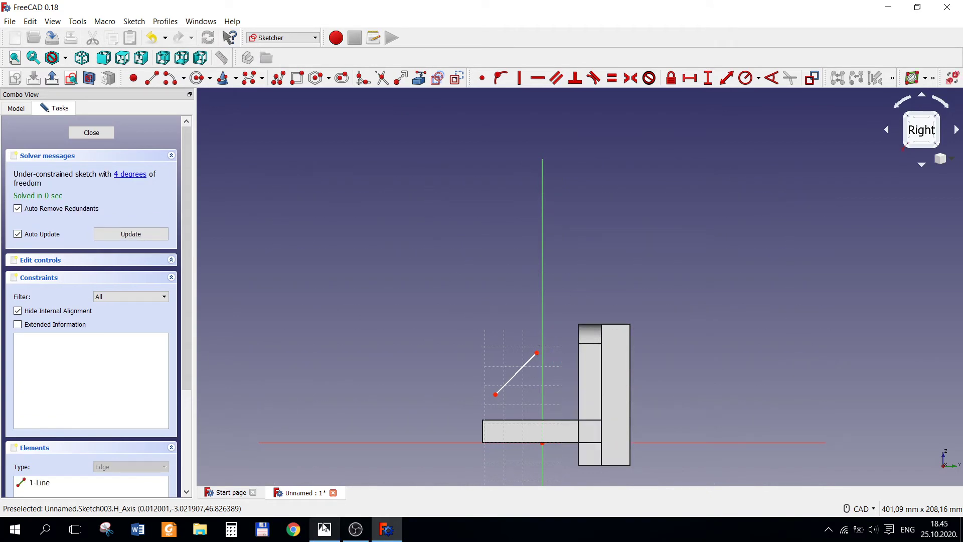
pyautogui.click(327, 527)
pyautogui.click(405, 384)
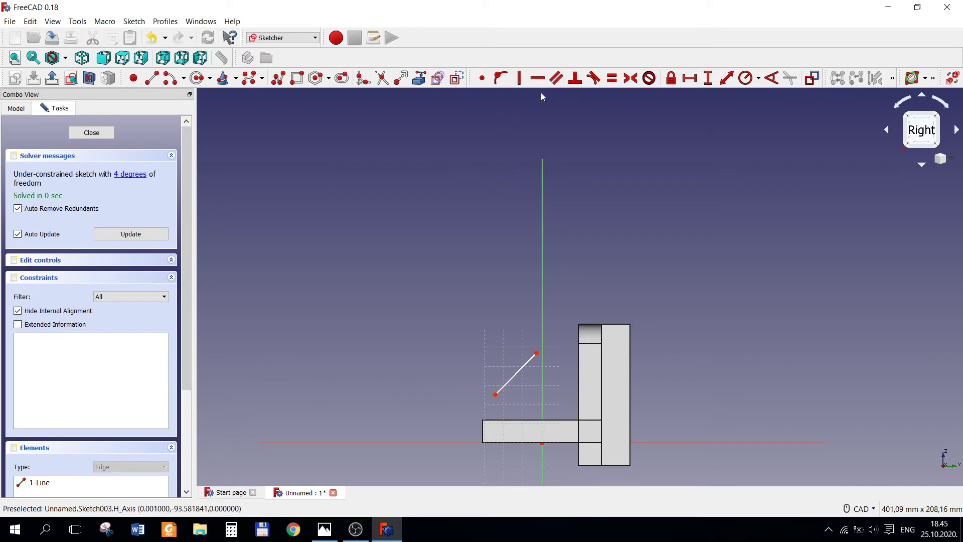
# Bring in the base plate's top edge and the wall's front edge as external geometry.
pyautogui.click(419, 77)
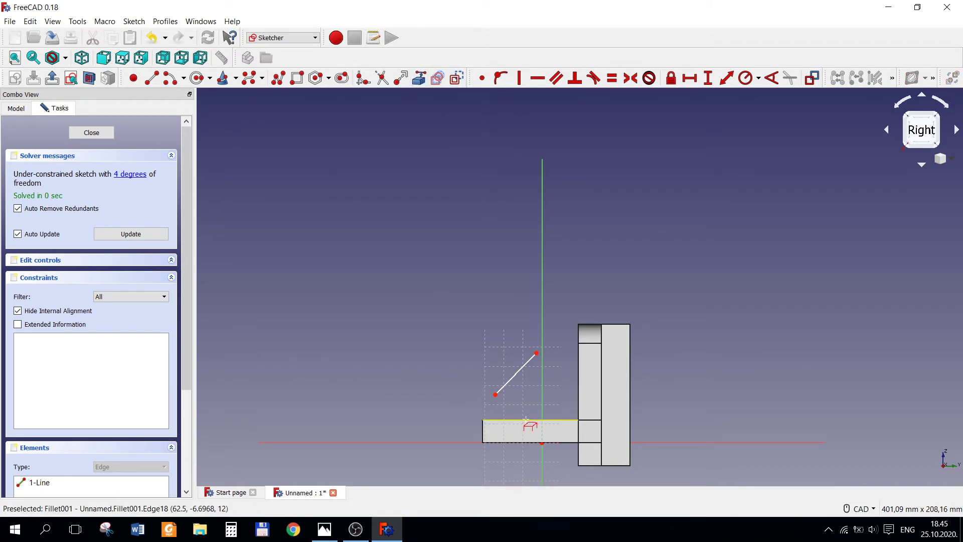
pyautogui.click(526, 419)
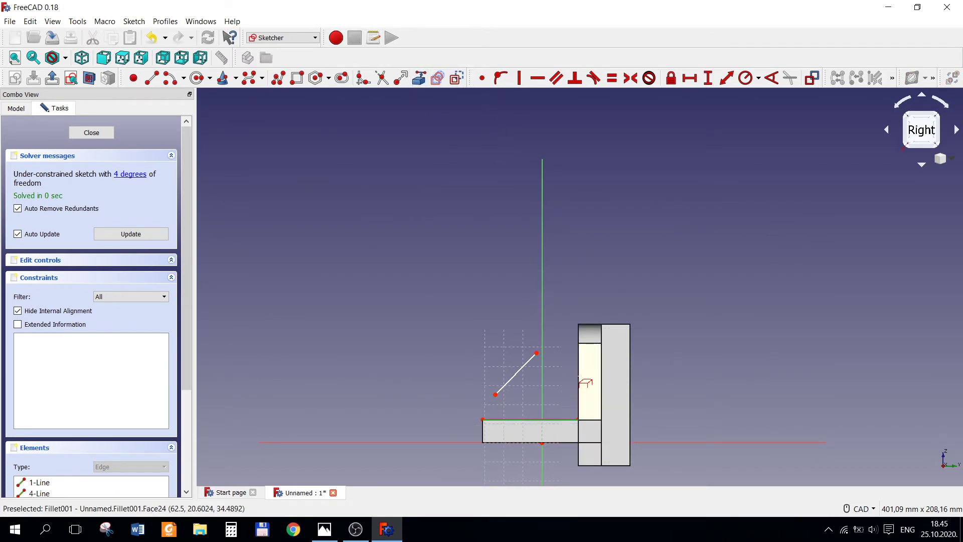
pyautogui.click(578, 381)
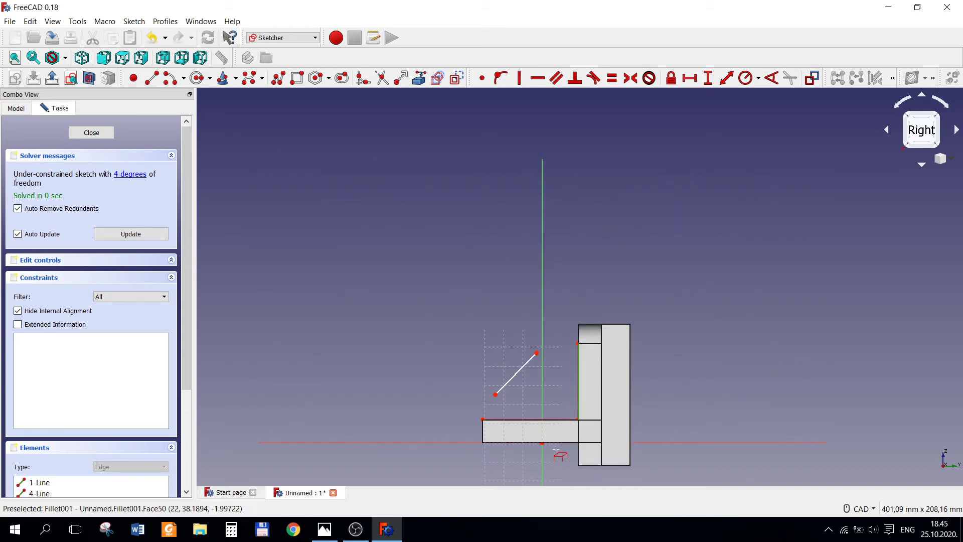
pyautogui.press('Escape')
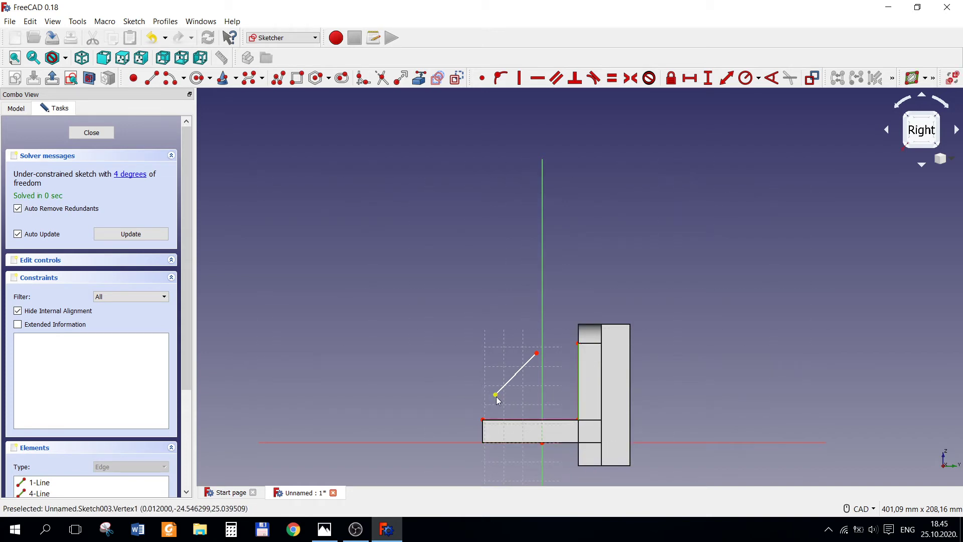
# Make the line's ends coincident with the base plate corner and the wall corner.
pyautogui.click(496, 396)
pyautogui.click(482, 419)
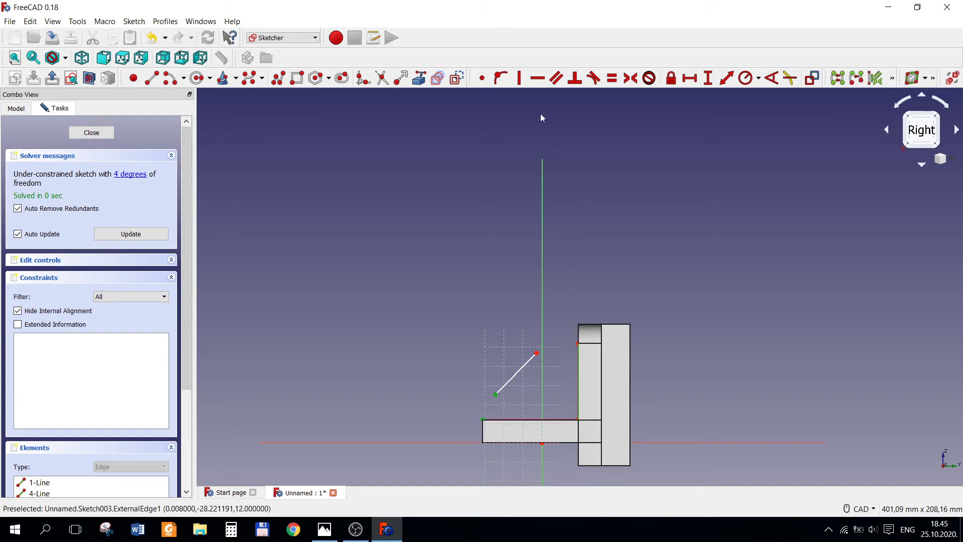
pyautogui.click(481, 78)
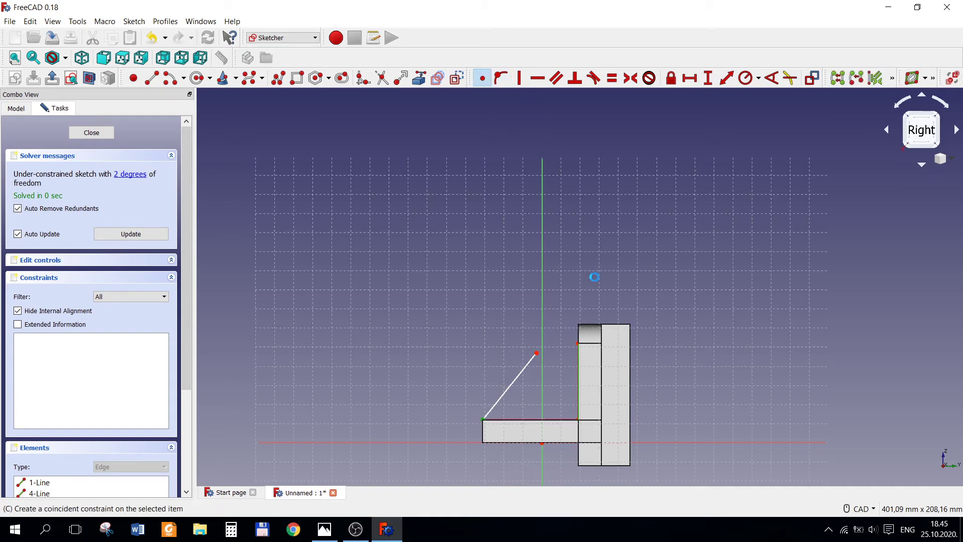
pyautogui.click(537, 354)
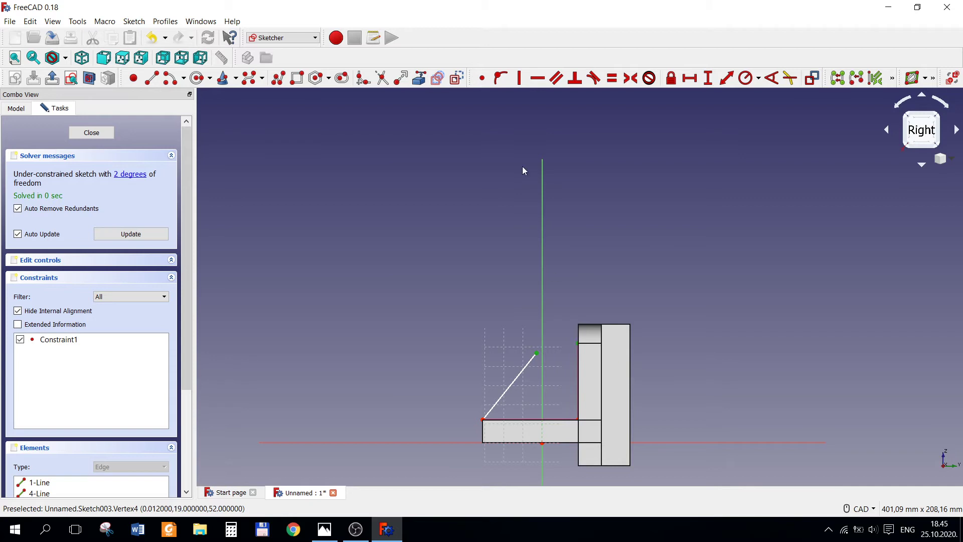
pyautogui.click(482, 78)
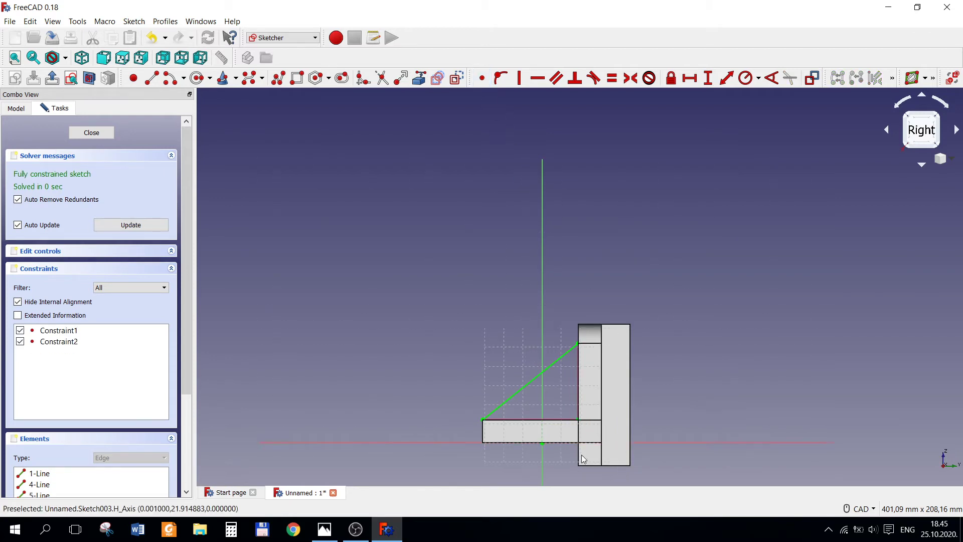
pyautogui.scroll(2, 582, 454)
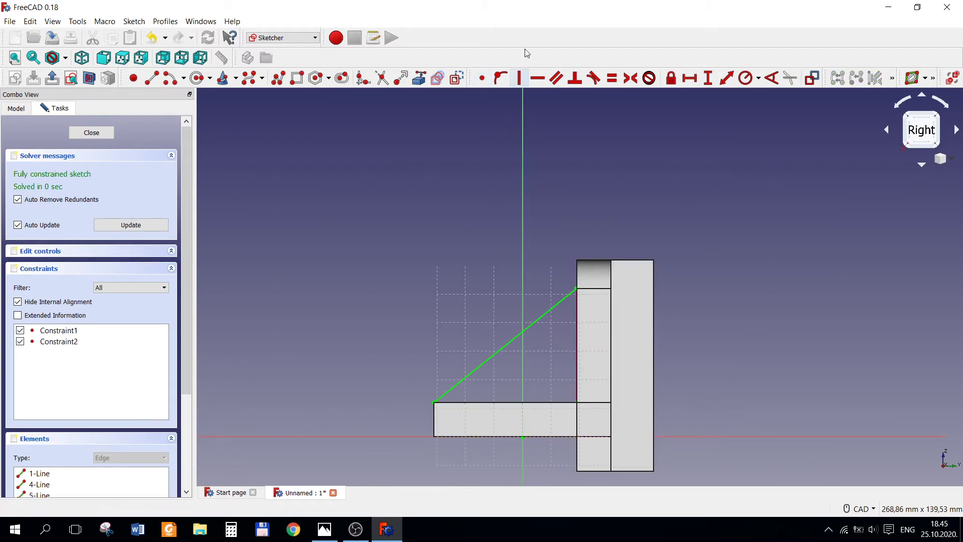
pyautogui.click(152, 79)
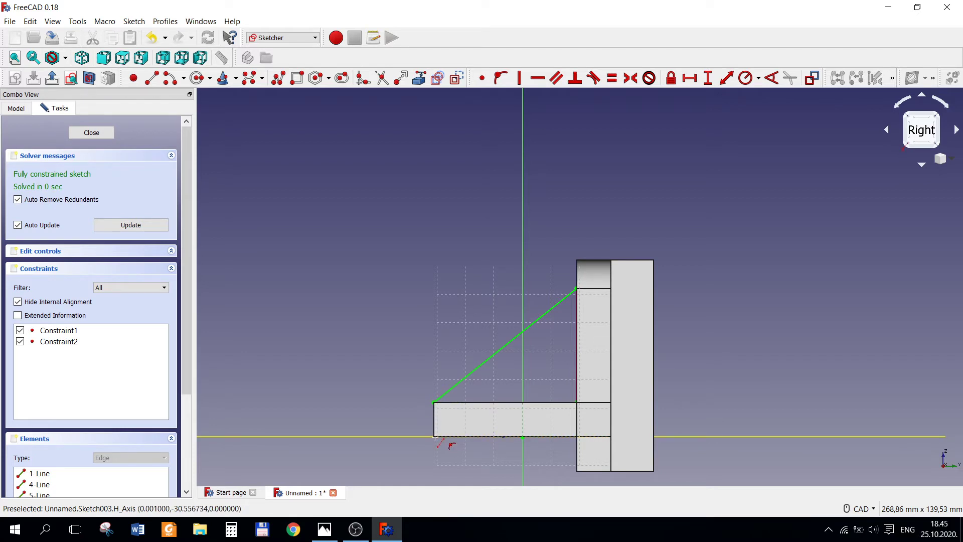
# Draw a line down the wall face and a vertical line up from the wall top.
pyautogui.click(434, 436)
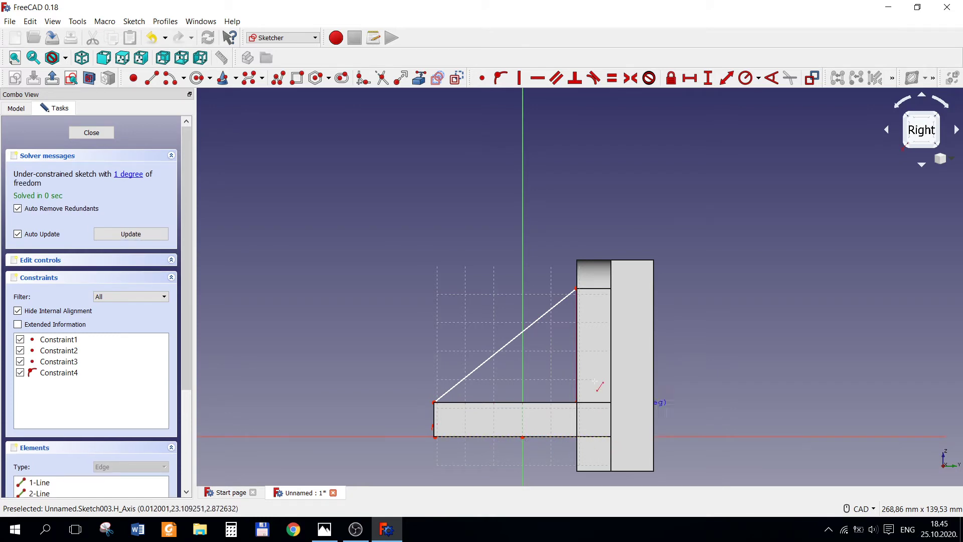
pyautogui.click(593, 261)
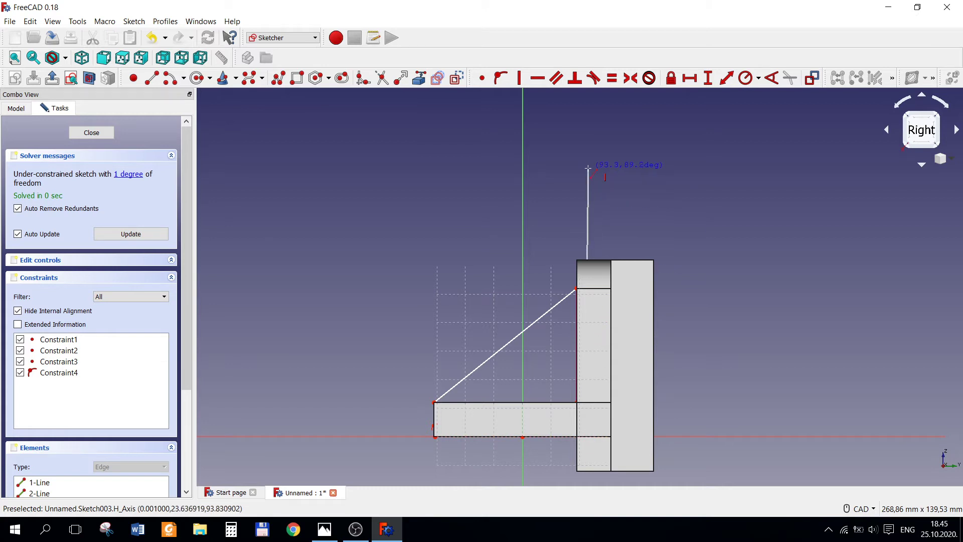
pyautogui.click(578, 171)
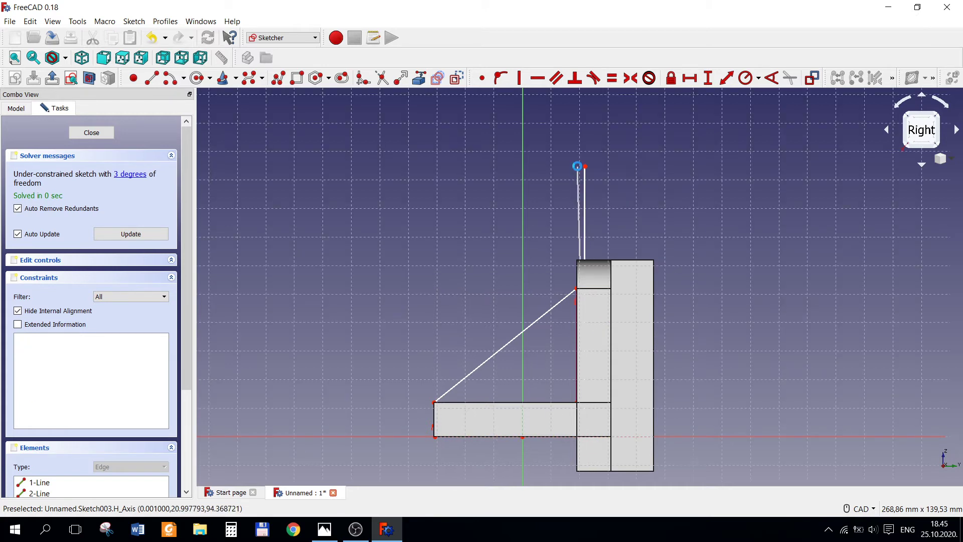
pyautogui.moveTo(578, 169); pyautogui.dragTo(588, 172)
# Constrain the vertical line to the sloped line's top end and the sketch's vertical axis, then shorten it.
pyautogui.click(587, 171)
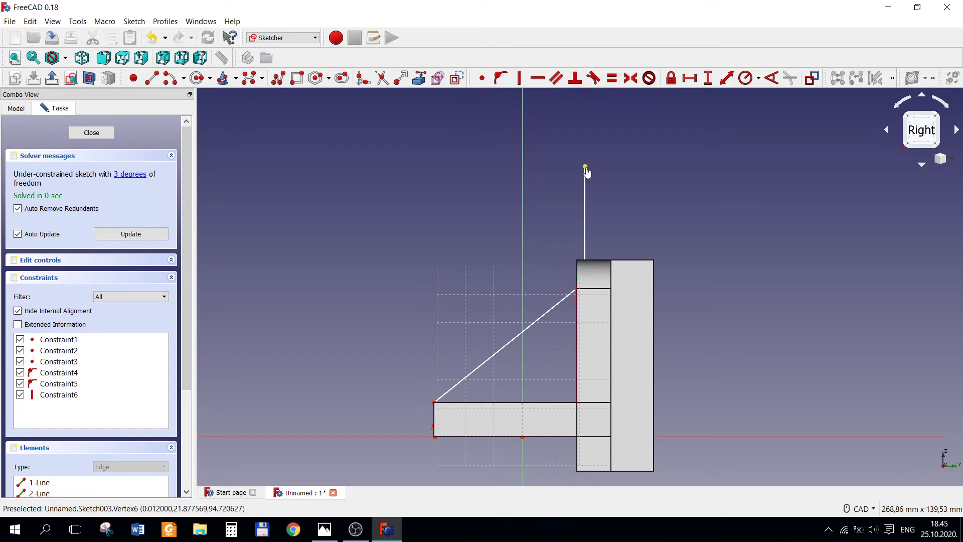
pyautogui.click(576, 289)
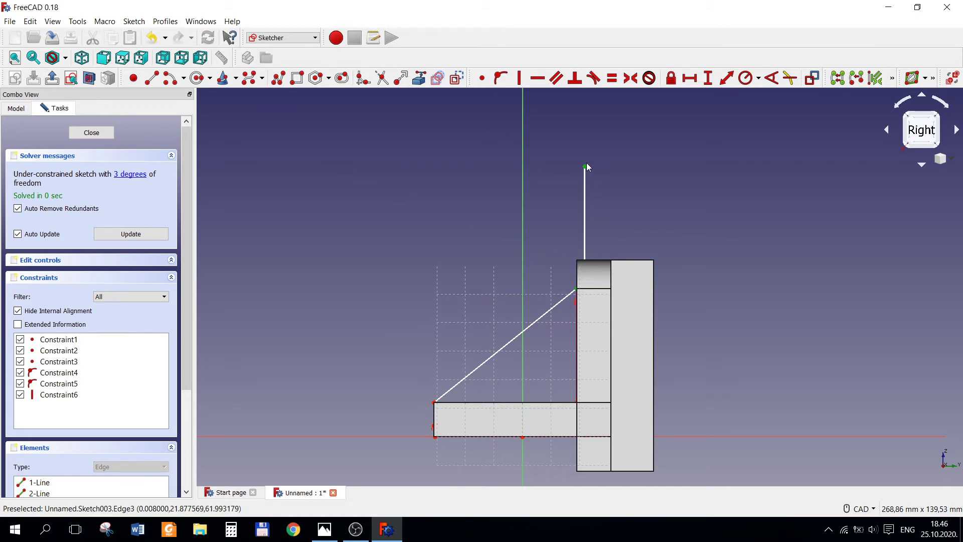
pyautogui.moveTo(585, 166)
pyautogui.mouseDown()
pyautogui.moveTo(700, 217)
pyautogui.moveTo(758, 210)
pyautogui.mouseUp()
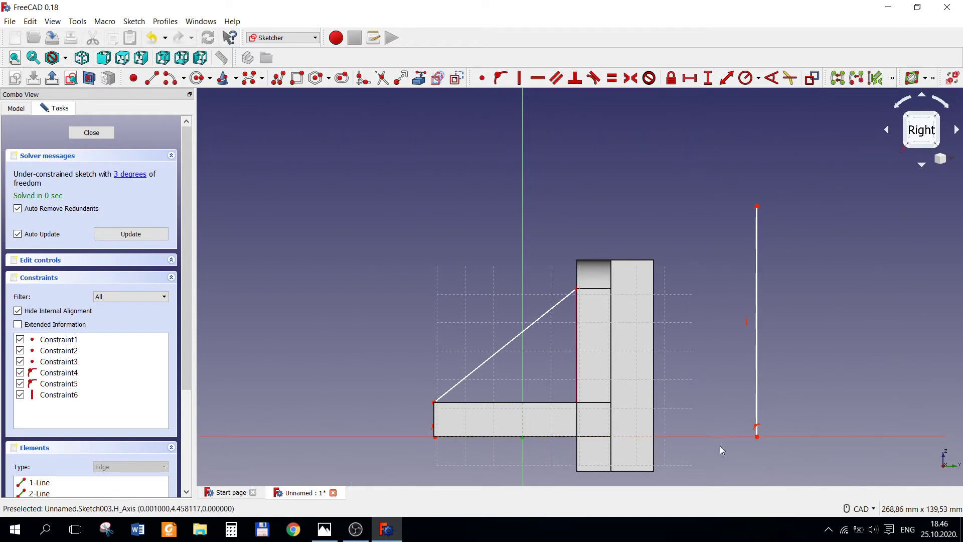
pyautogui.click(757, 436)
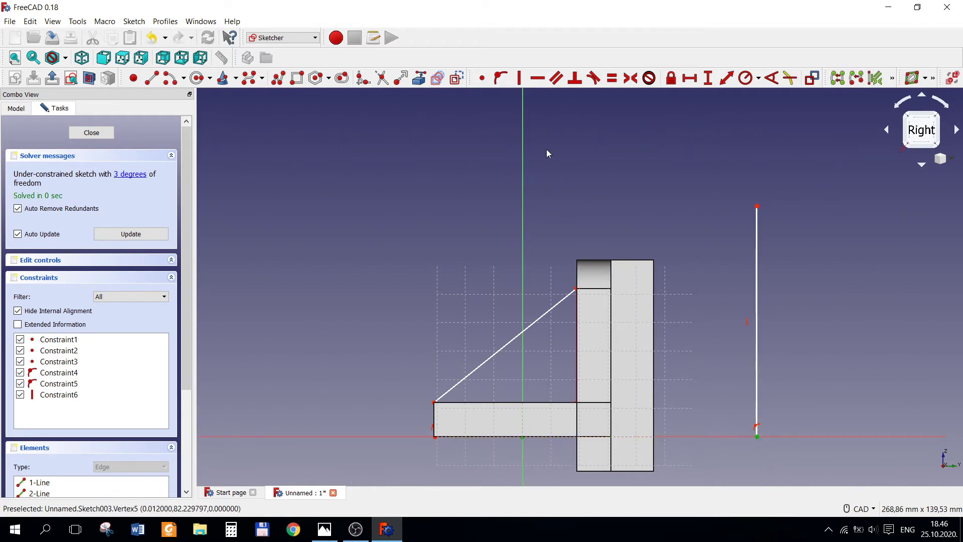
pyautogui.click(483, 79)
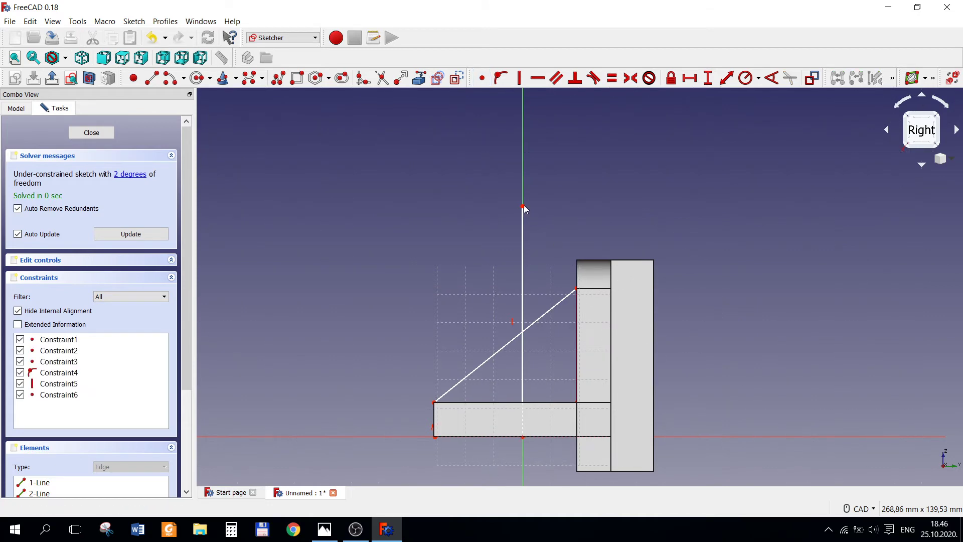
pyautogui.moveTo(522, 206); pyautogui.dragTo(597, 257)
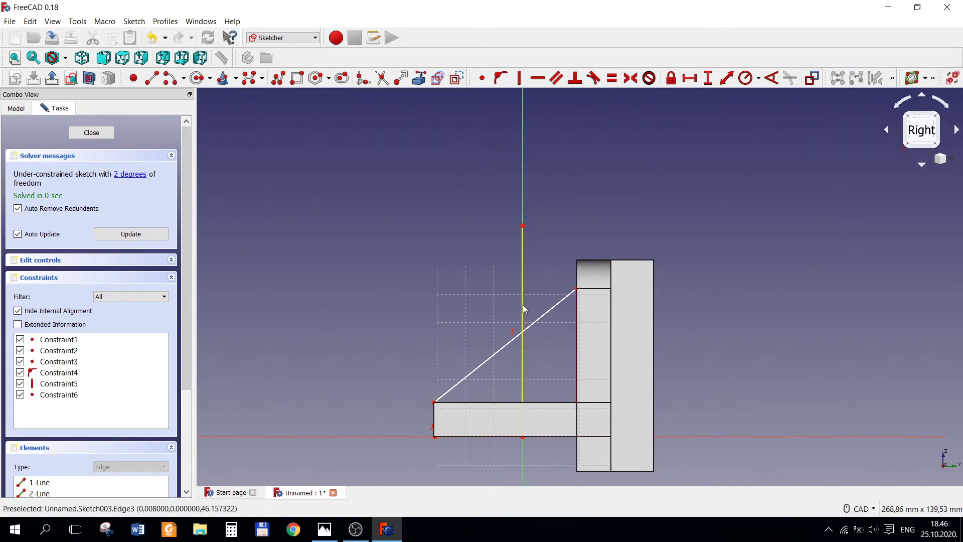
pyautogui.moveTo(523, 305); pyautogui.dragTo(522, 310)
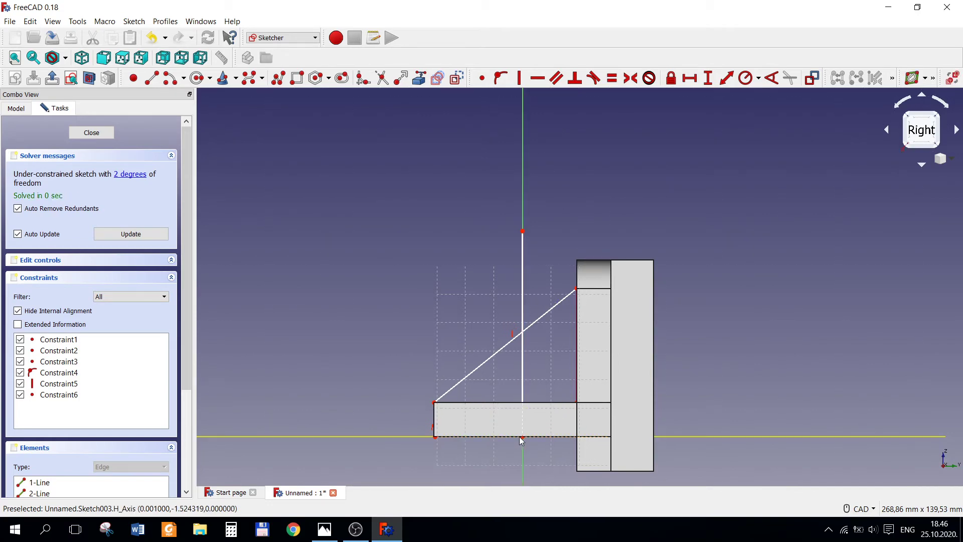
pyautogui.click(593, 436)
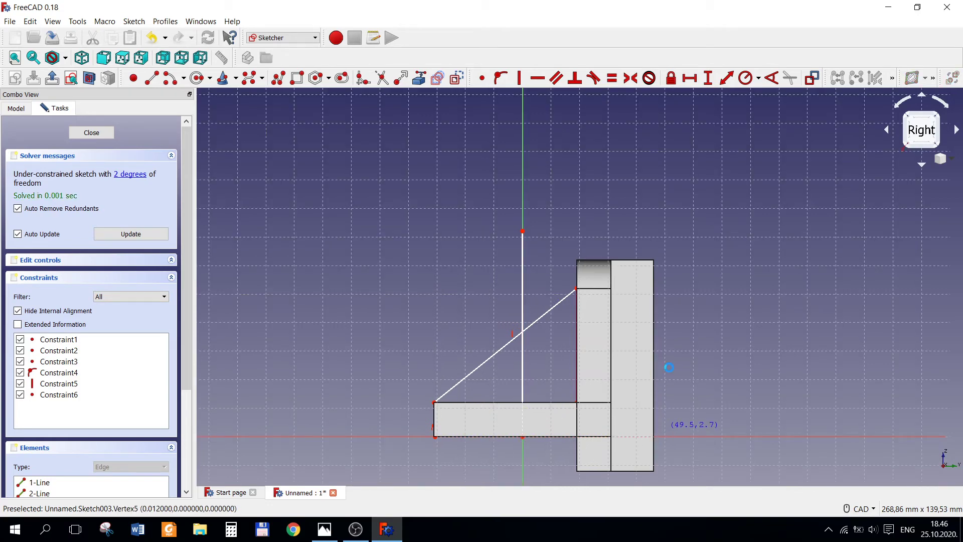
pyautogui.moveTo(594, 438); pyautogui.dragTo(664, 427)
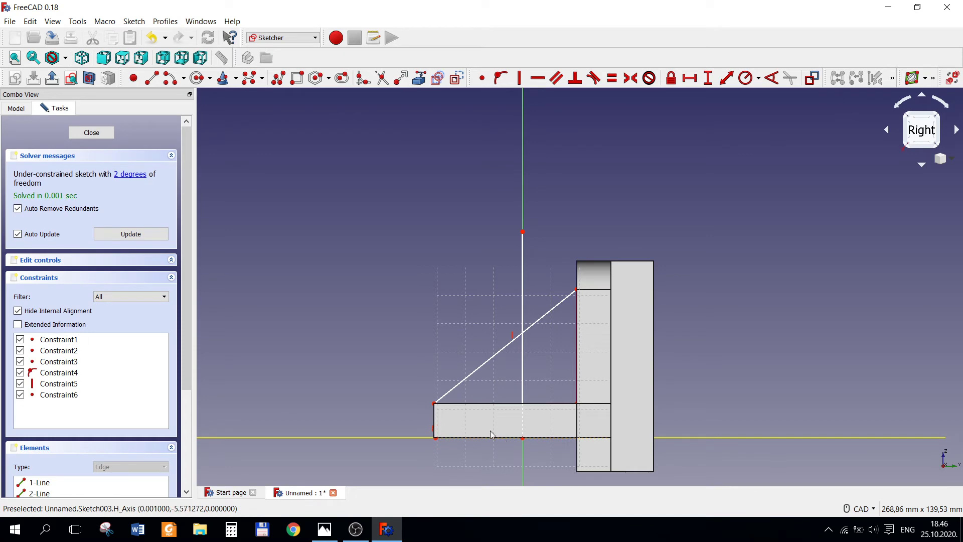
# Delete the base-plate constraints and the stray vertical line, keeping the diagonal rib line.
pyautogui.moveTo(371, 401); pyautogui.dragTo(580, 462)
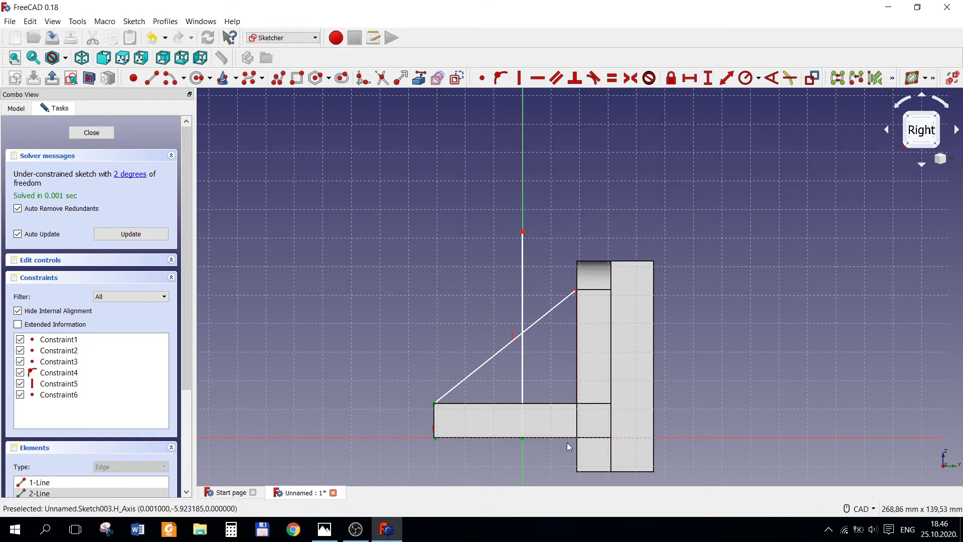
pyautogui.press('Delete')
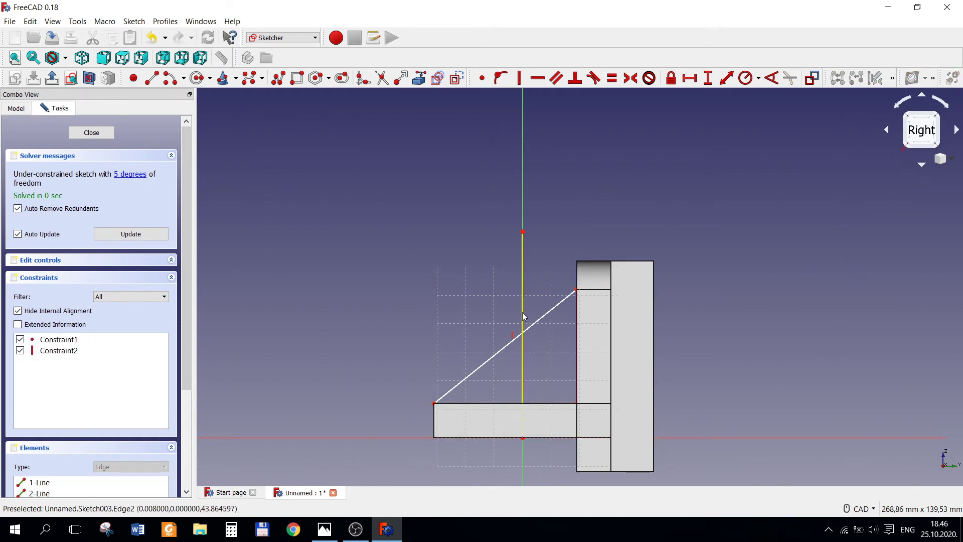
pyautogui.click(522, 313)
pyautogui.press('Delete')
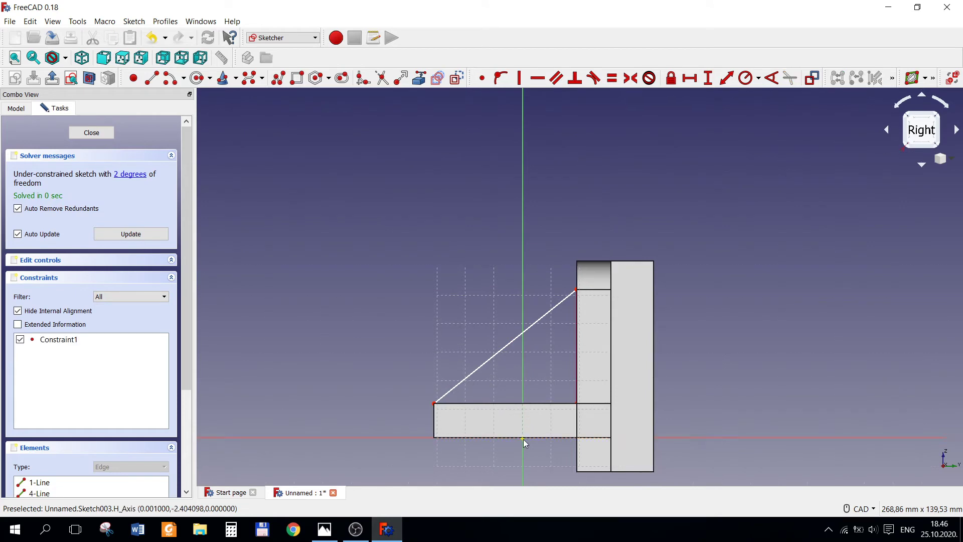
pyautogui.scroll(-2, 621, 425)
pyautogui.scroll(-2, 591, 446)
pyautogui.moveTo(592, 446)
pyautogui.mouseDown(button='middle')
pyautogui.moveTo(571, 384)
pyautogui.moveTo(600, 432)
pyautogui.mouseUp(button='middle')
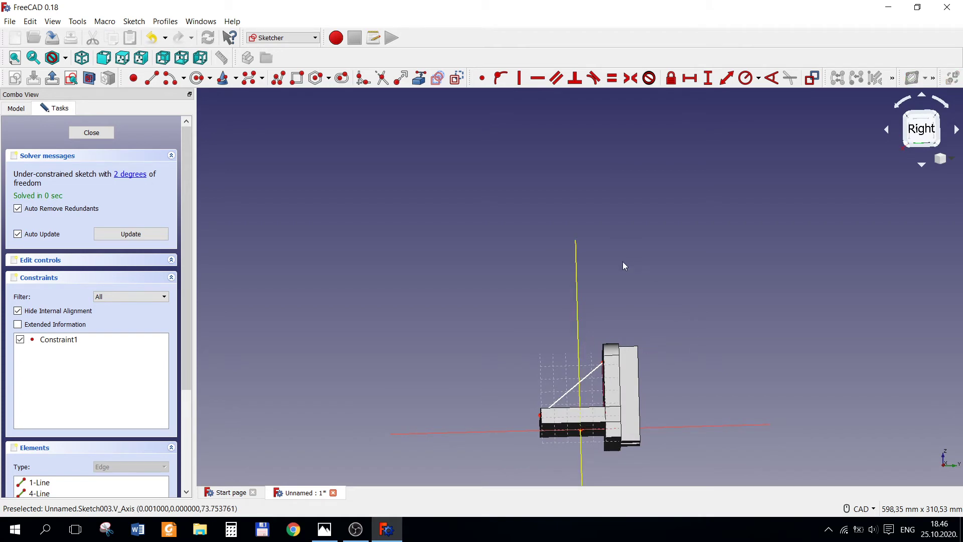
pyautogui.click(576, 296)
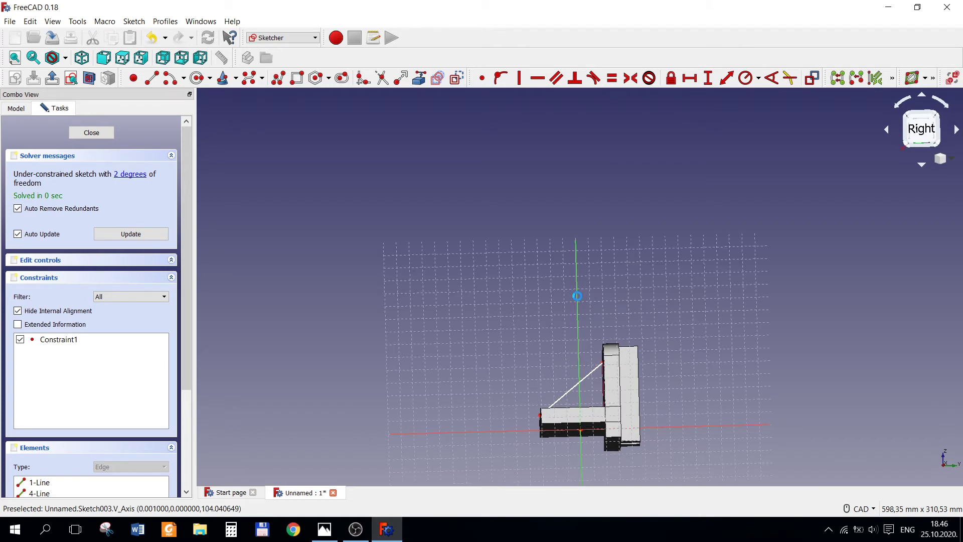
pyautogui.click(581, 308)
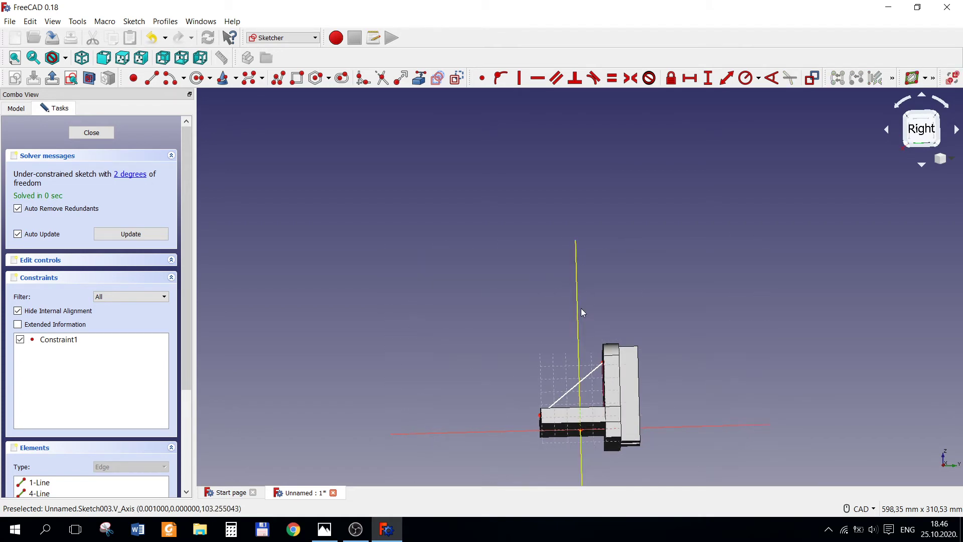
pyautogui.click(956, 167)
pyautogui.click(944, 216)
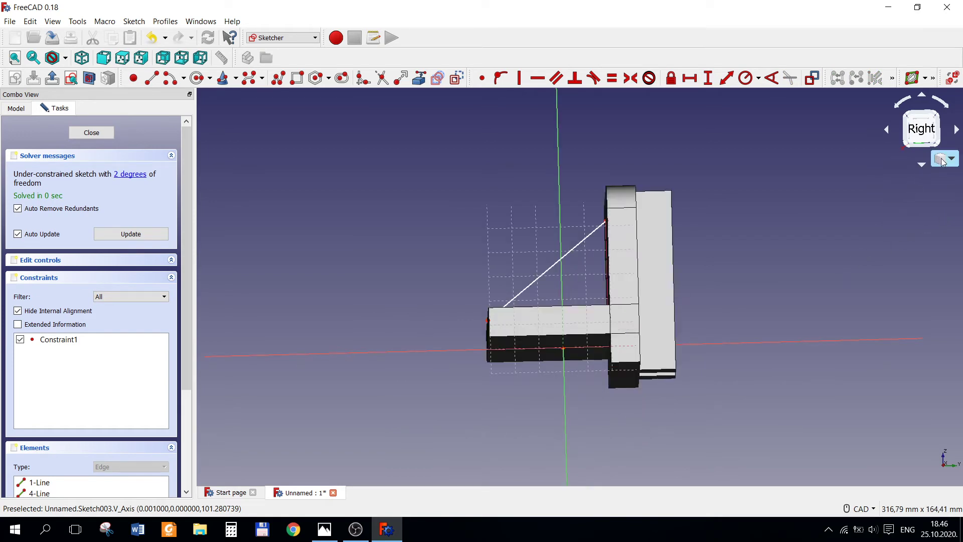
pyautogui.click(951, 164)
pyautogui.click(942, 193)
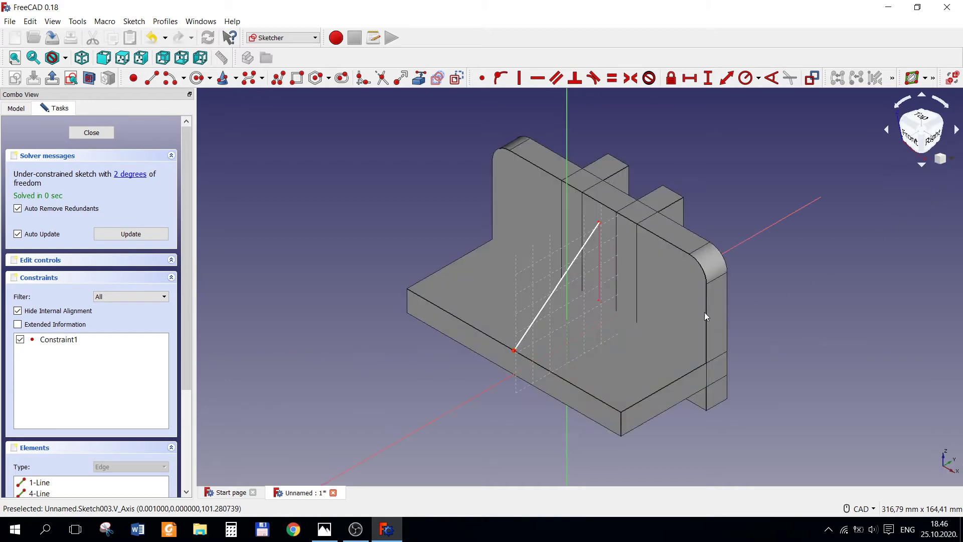
pyautogui.scroll(2, 579, 136)
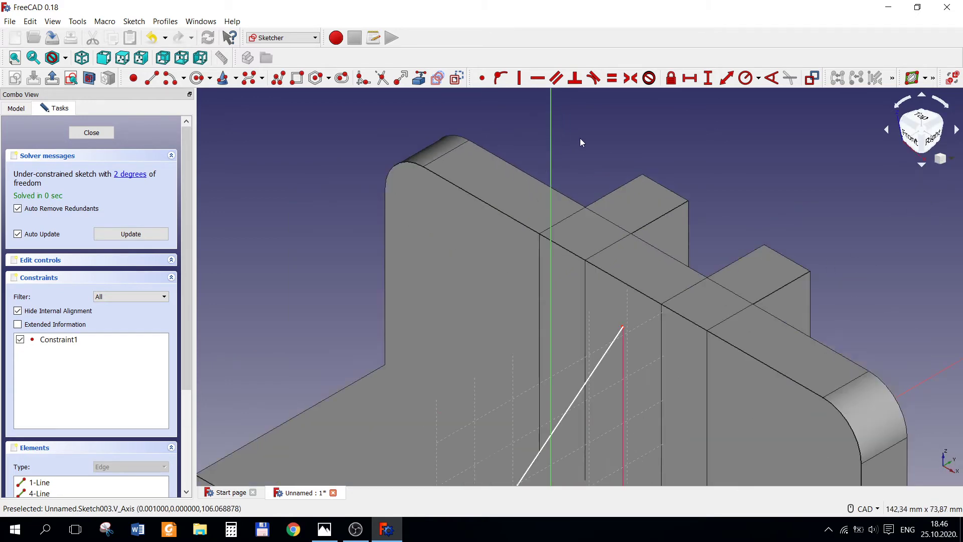
pyautogui.scroll(-5, 580, 138)
pyautogui.scroll(2, 589, 133)
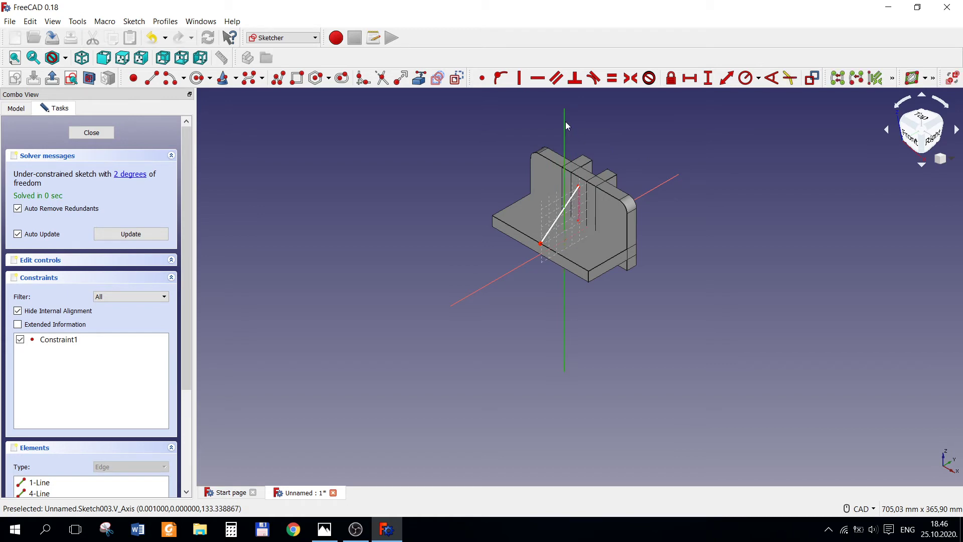
pyautogui.scroll(-1, 630, 194)
pyautogui.scroll(1, 625, 215)
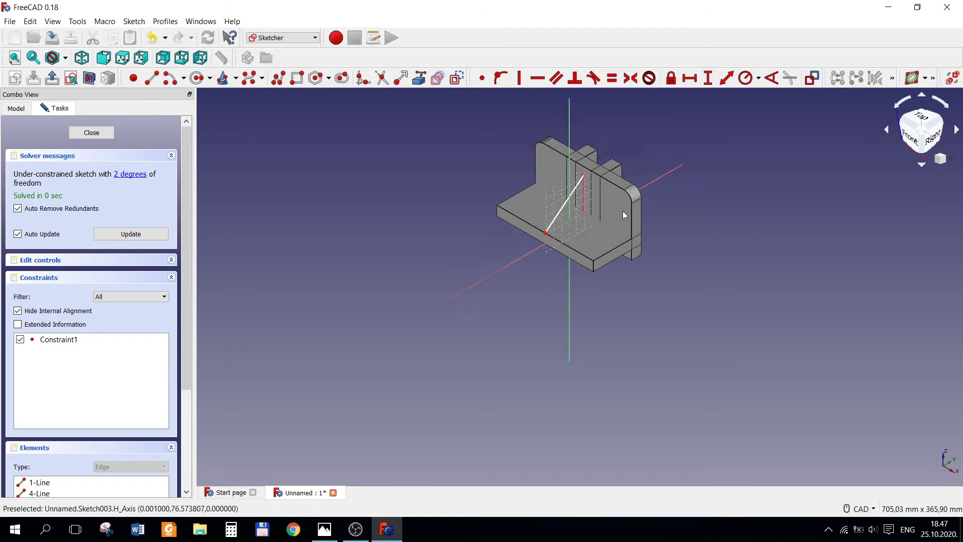
pyautogui.scroll(2, 624, 215)
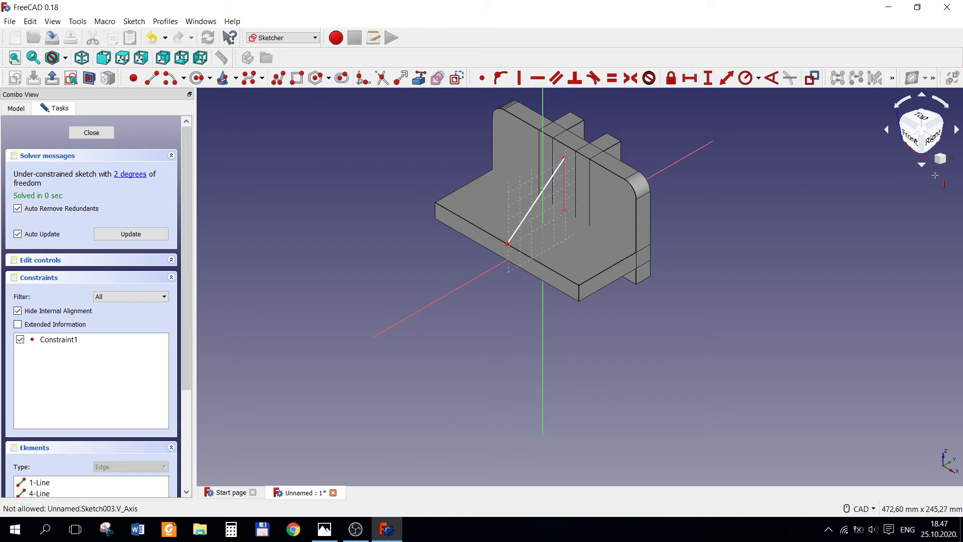
pyautogui.click(932, 134)
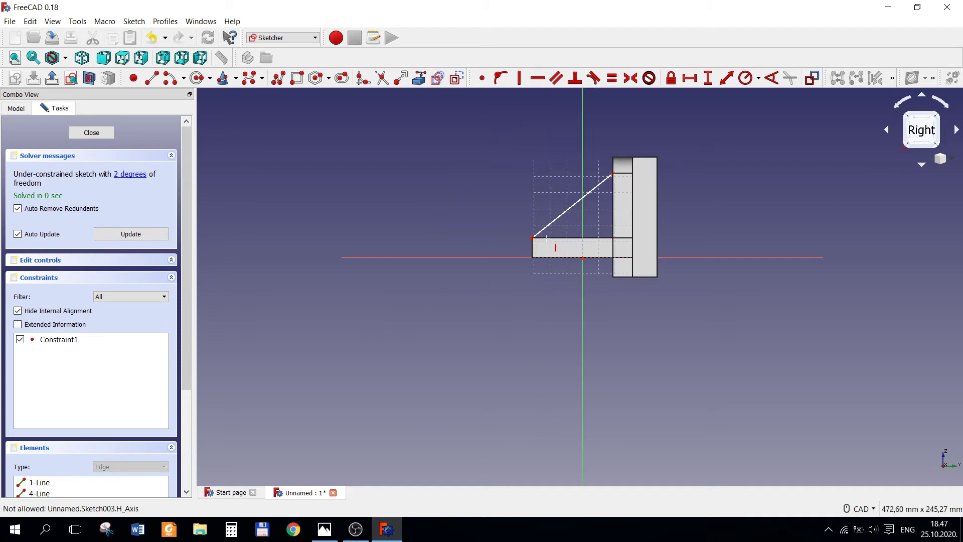
# Draw lines down from the base plate's left top corner and along below the plate.
pyautogui.scroll(5, 547, 238)
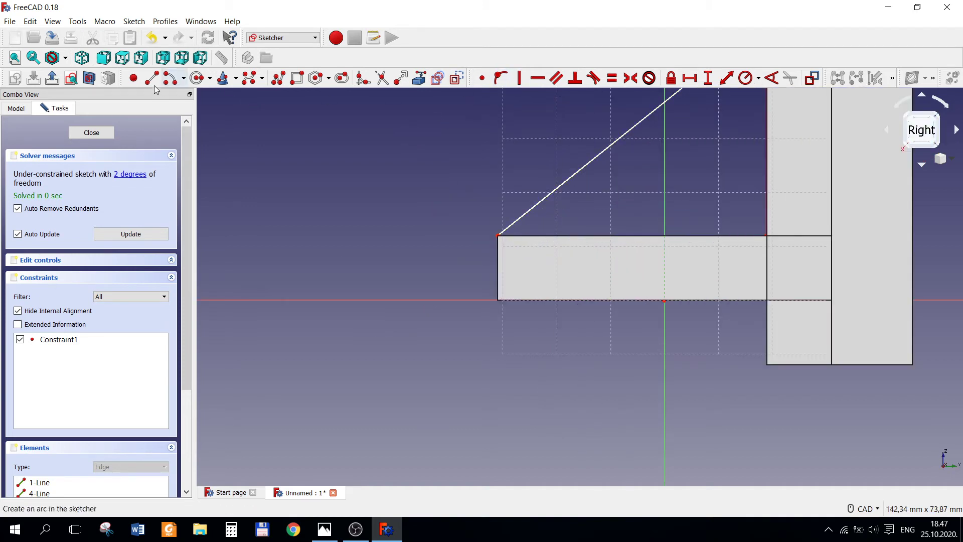
pyautogui.click(498, 236)
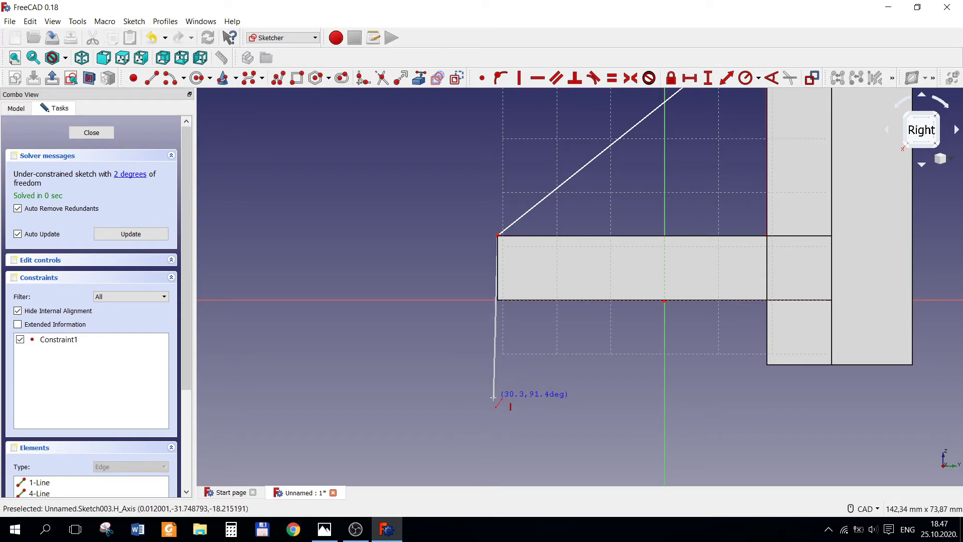
pyautogui.click(496, 398)
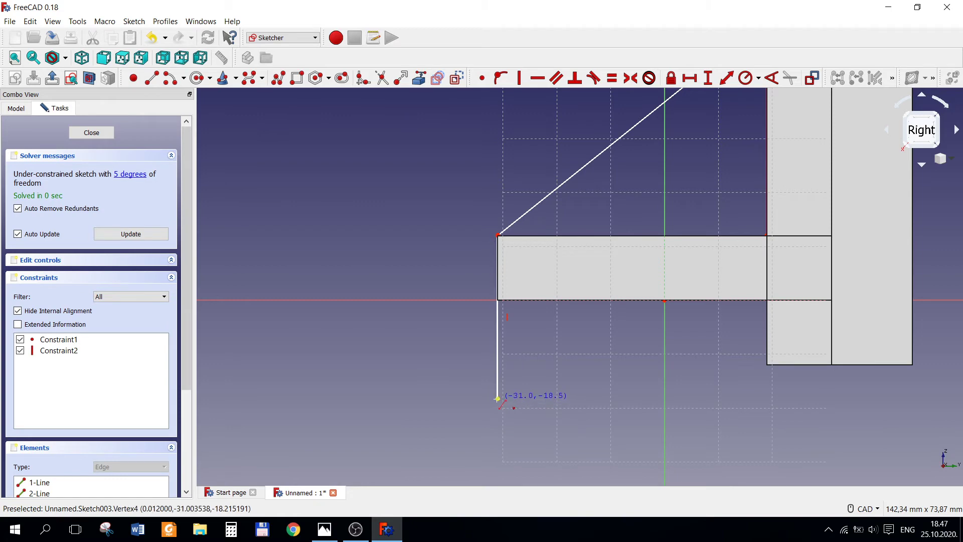
pyautogui.click(737, 401)
pyautogui.press('Escape')
pyautogui.scroll(-2, 777, 379)
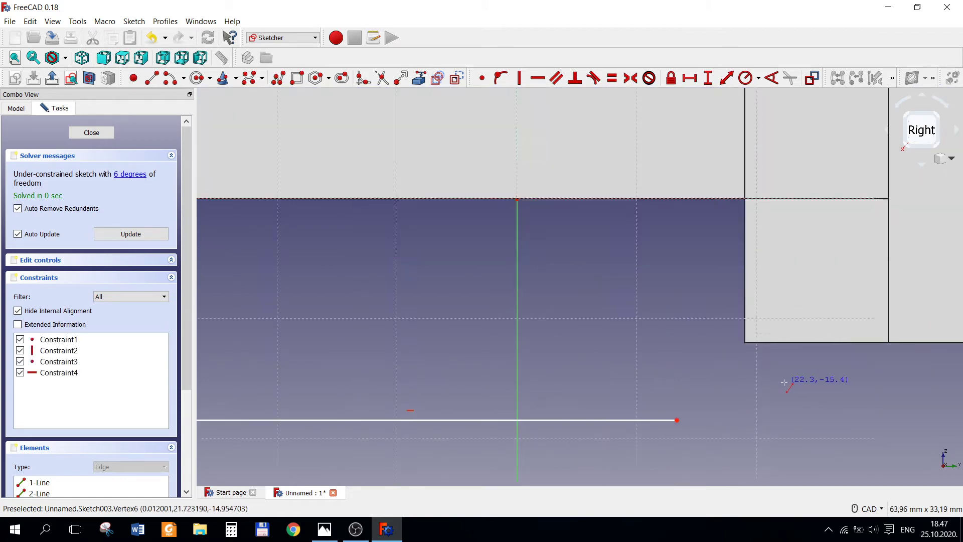
pyautogui.scroll(-2, 776, 372)
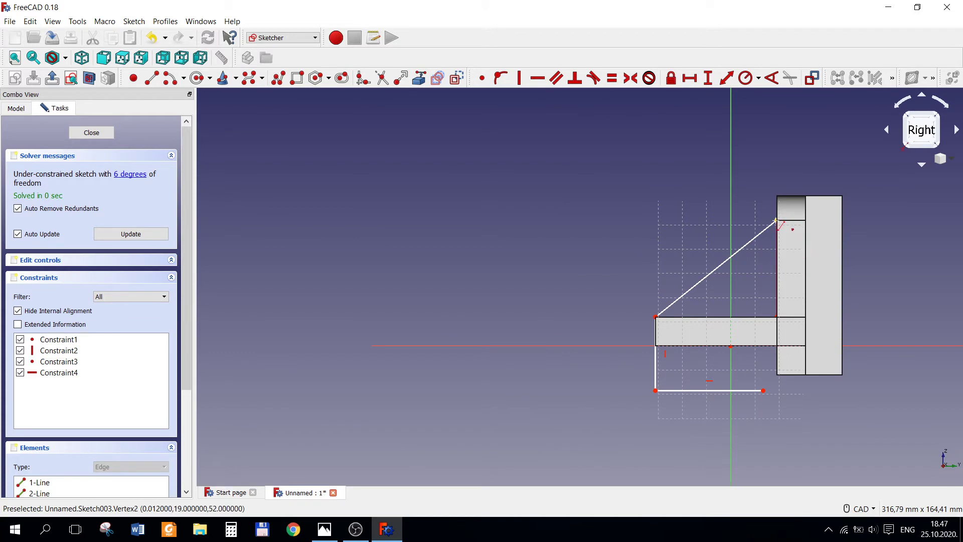
# Add a vertical line right of the wall top, join its bottom to the lower line, and widen the outline.
pyautogui.moveTo(777, 225); pyautogui.dragTo(880, 219)
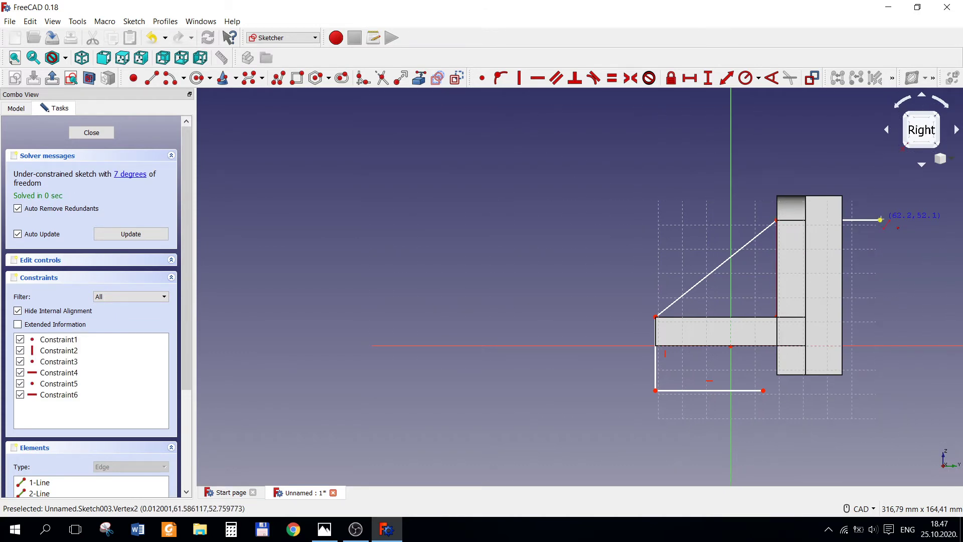
pyautogui.click(880, 219)
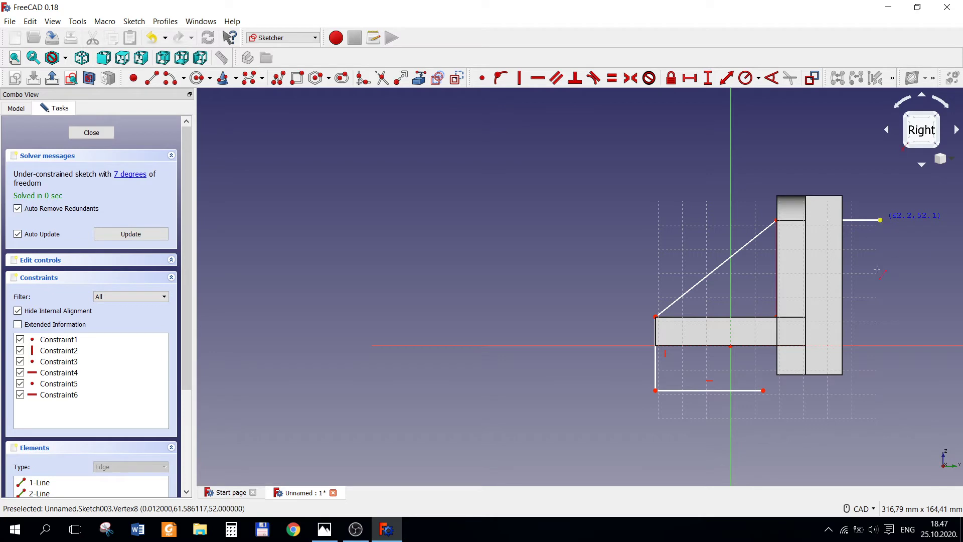
pyautogui.click(882, 389)
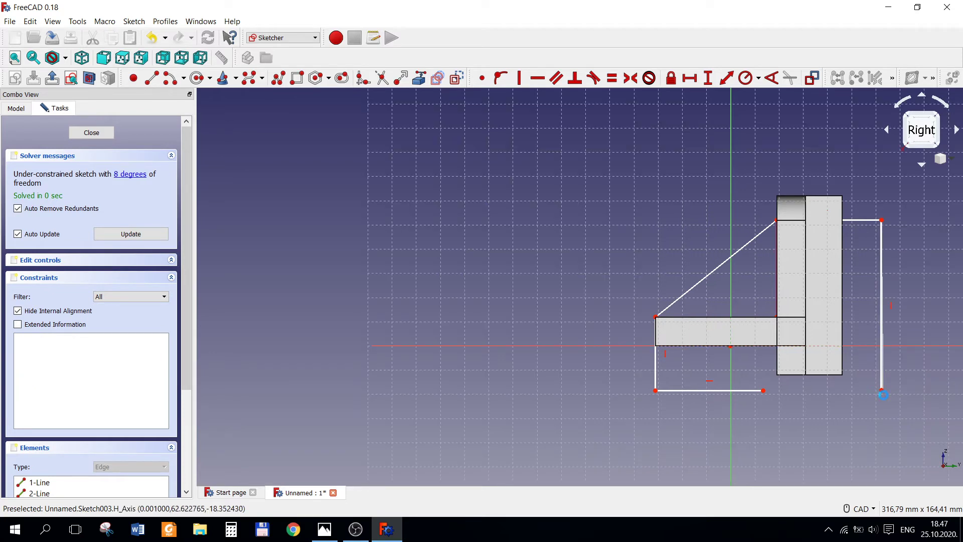
pyautogui.press('Escape')
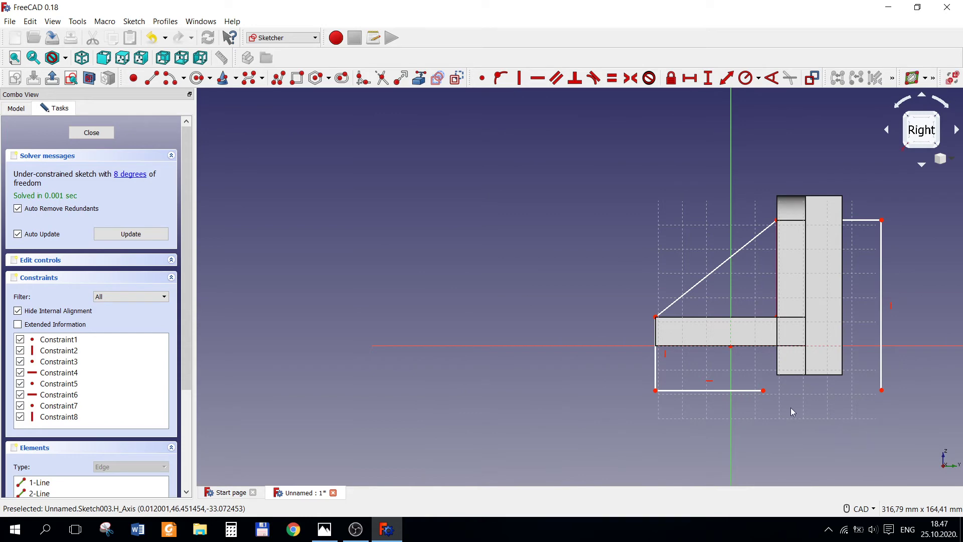
pyautogui.click(764, 391)
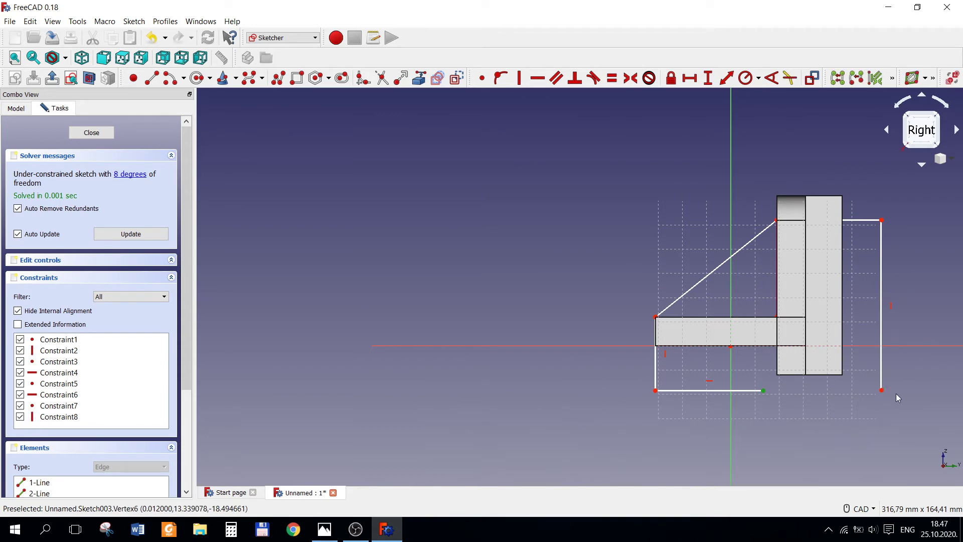
pyautogui.click(881, 389)
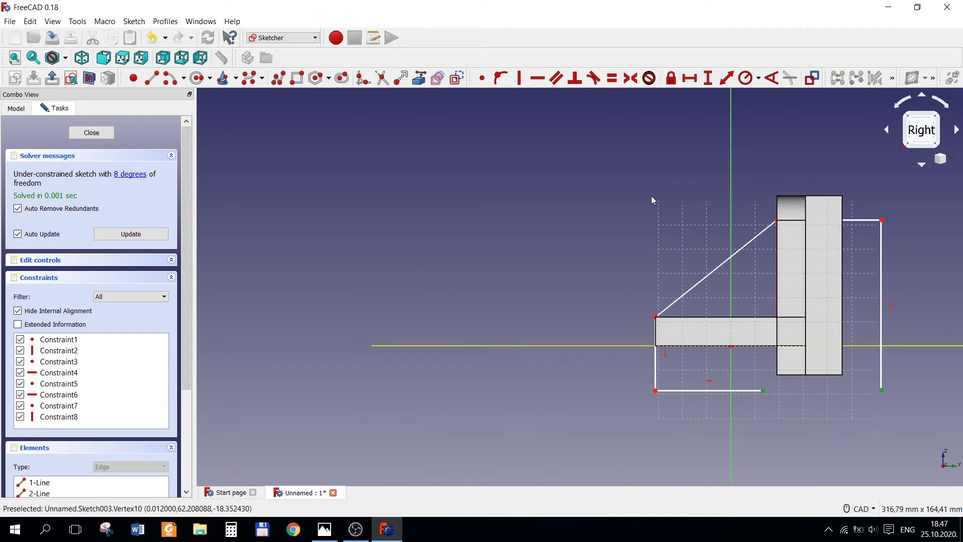
pyautogui.click(481, 77)
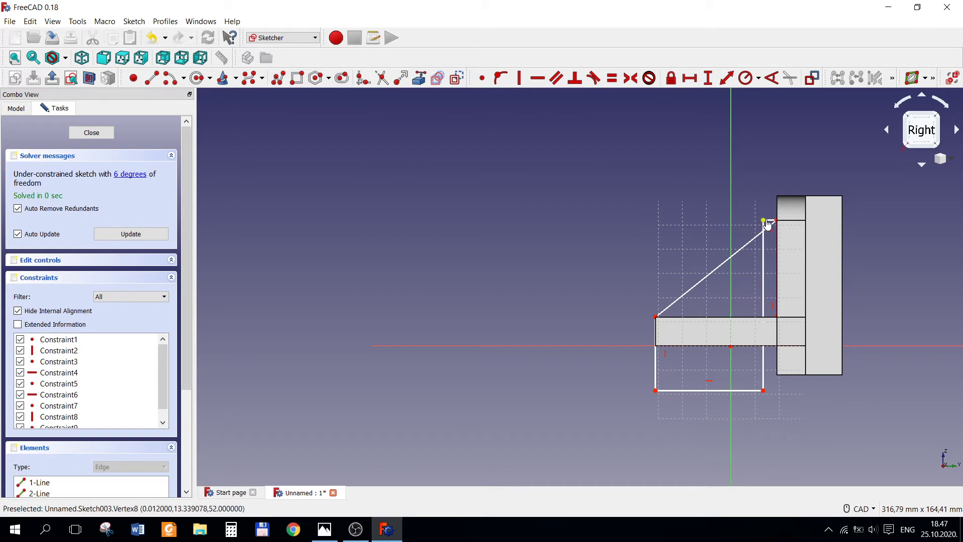
pyautogui.moveTo(767, 225); pyautogui.dragTo(871, 226)
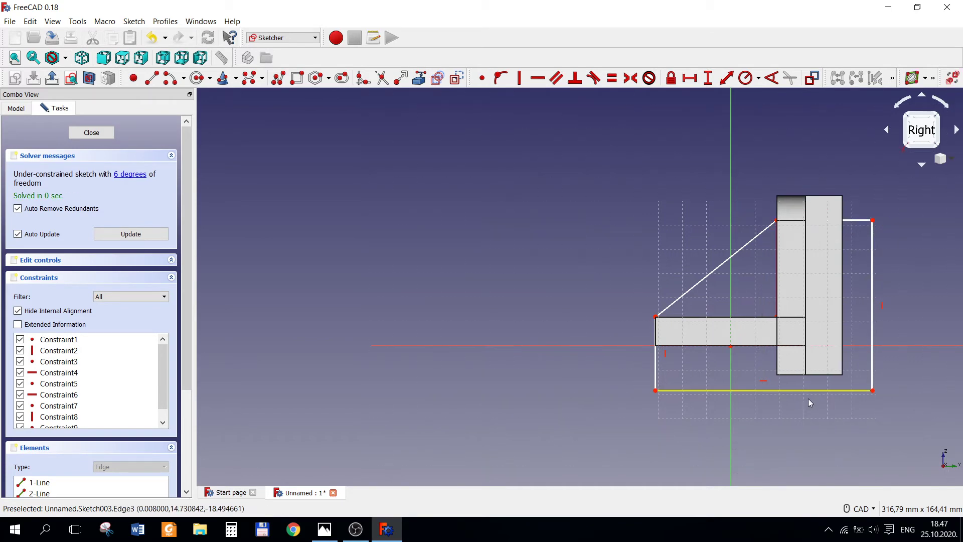
# Reference the base plate edge on the axis and constrain the lower outline onto it.
pyautogui.scroll(4, 808, 385)
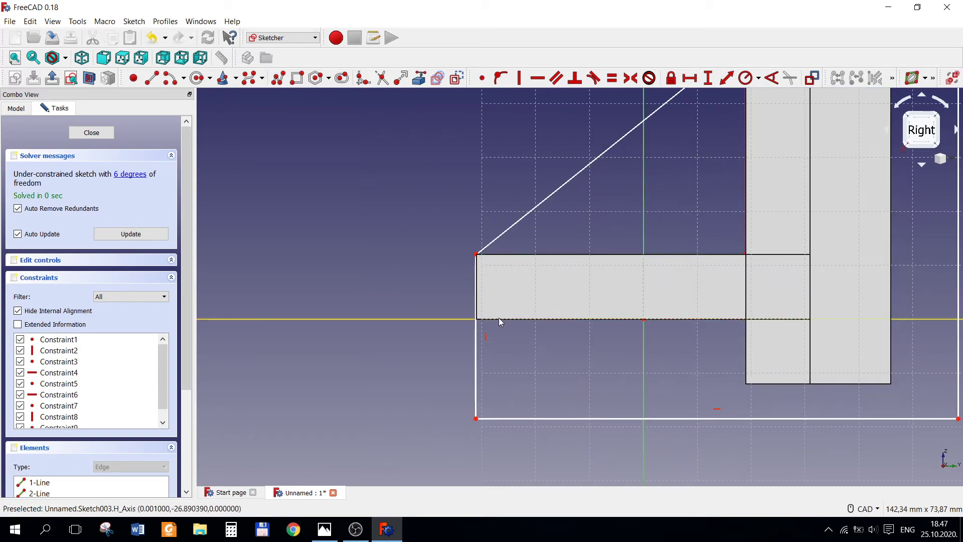
pyautogui.click(418, 79)
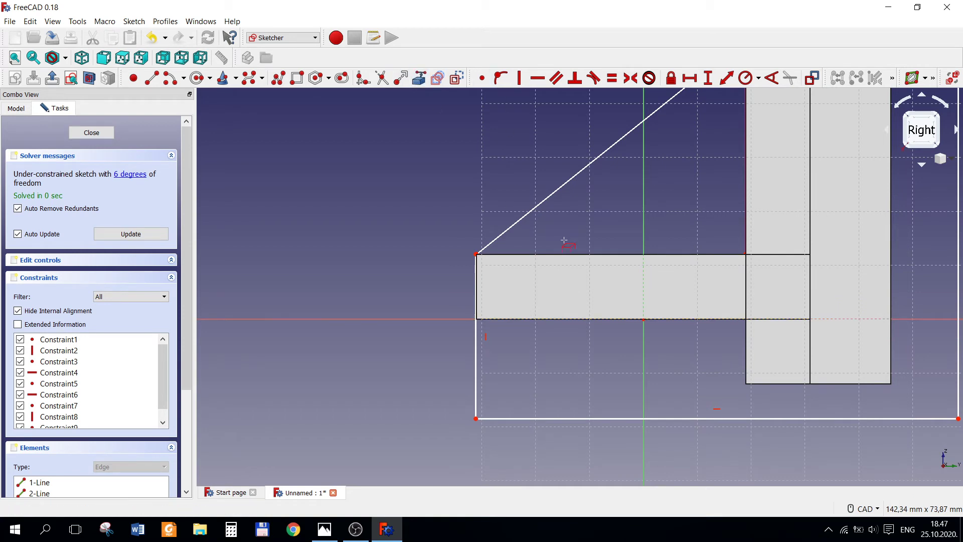
pyautogui.click(573, 320)
pyautogui.rightClick(541, 389)
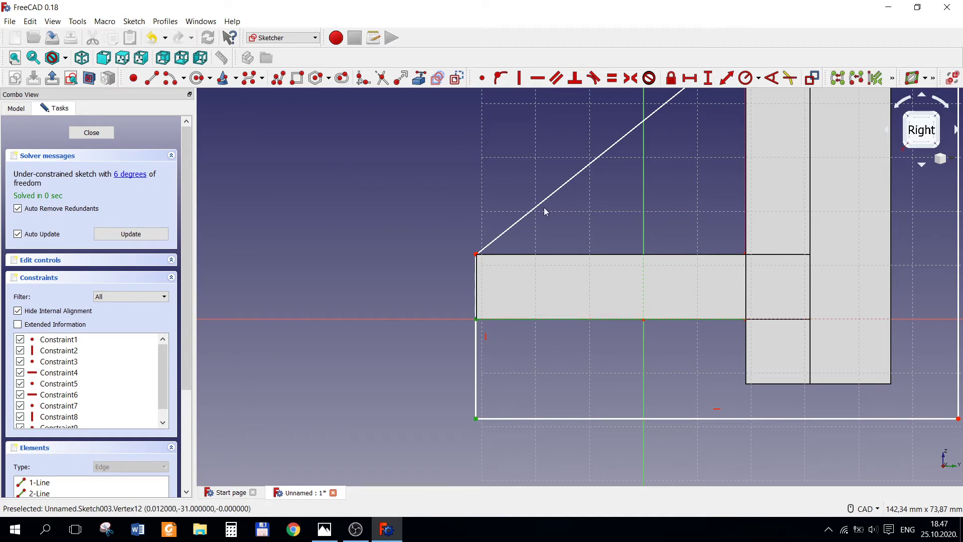
pyautogui.click(481, 77)
pyautogui.scroll(2, 680, 272)
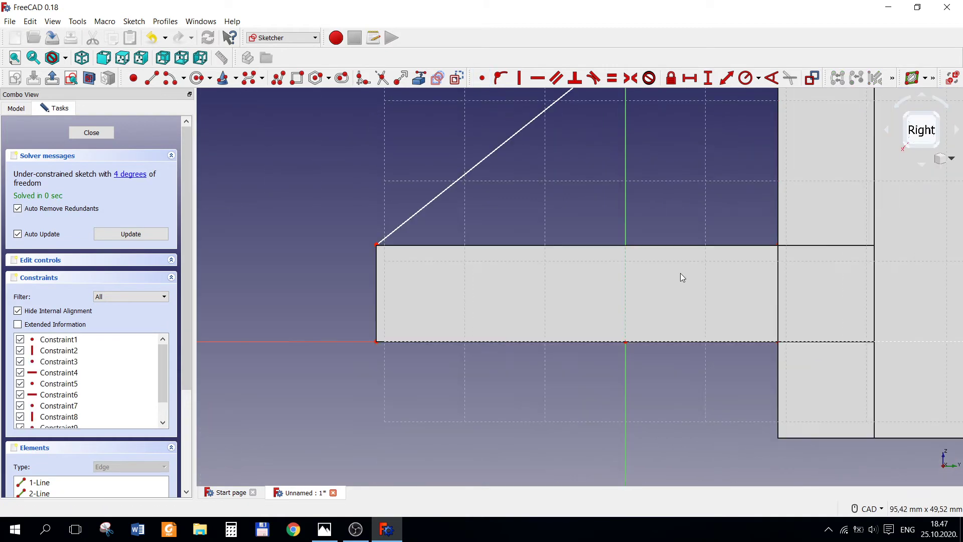
pyautogui.scroll(-4, 681, 276)
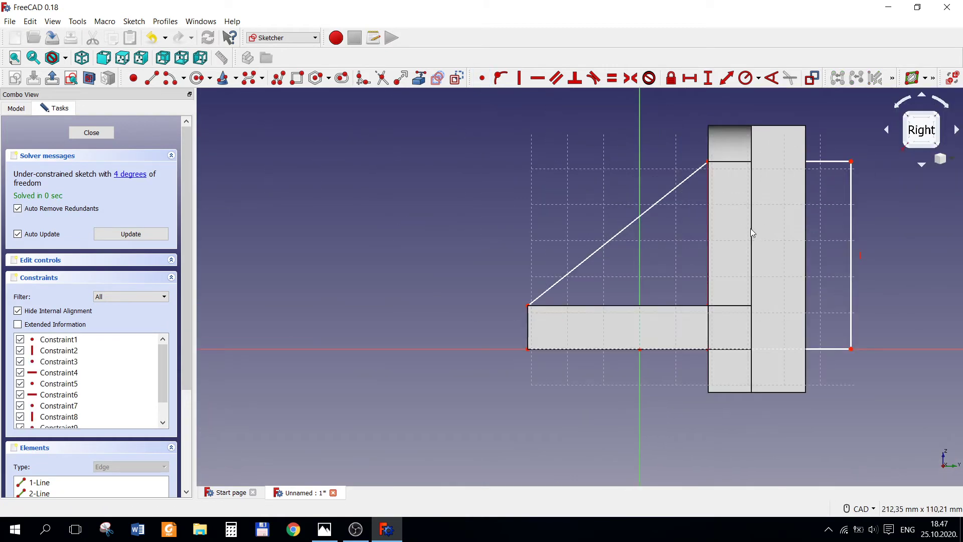
# Reference the upright wall's face edge and pull the outline's right side back to the wall.
pyautogui.click(416, 79)
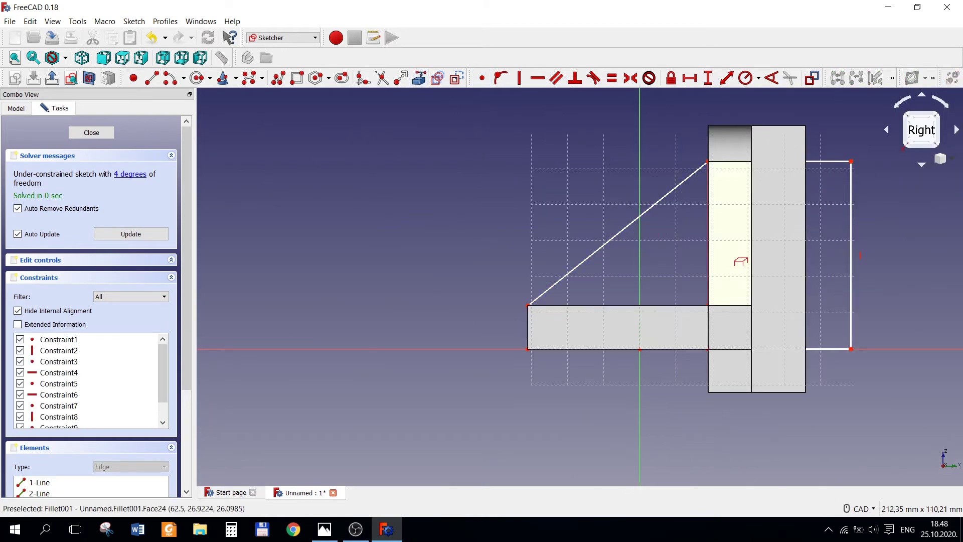
pyautogui.click(751, 261)
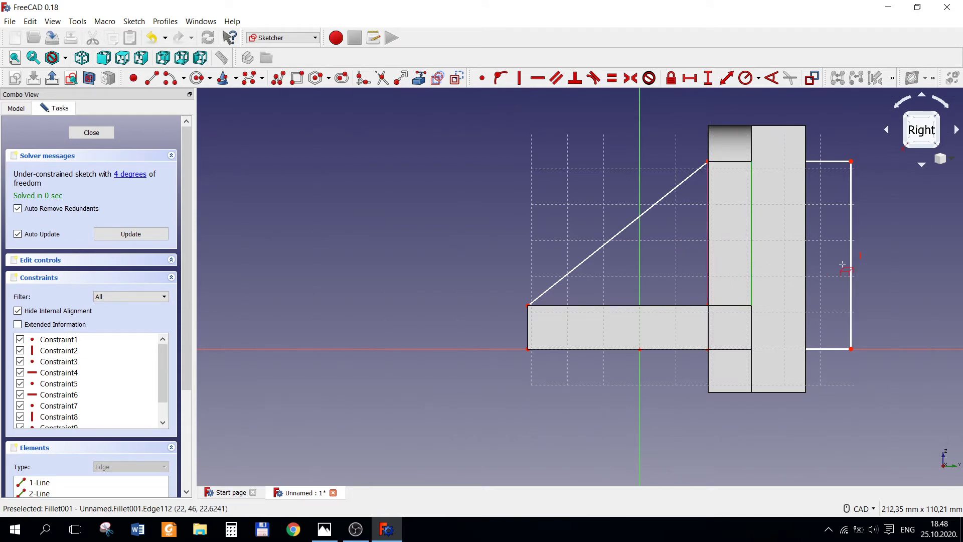
pyautogui.click(852, 162)
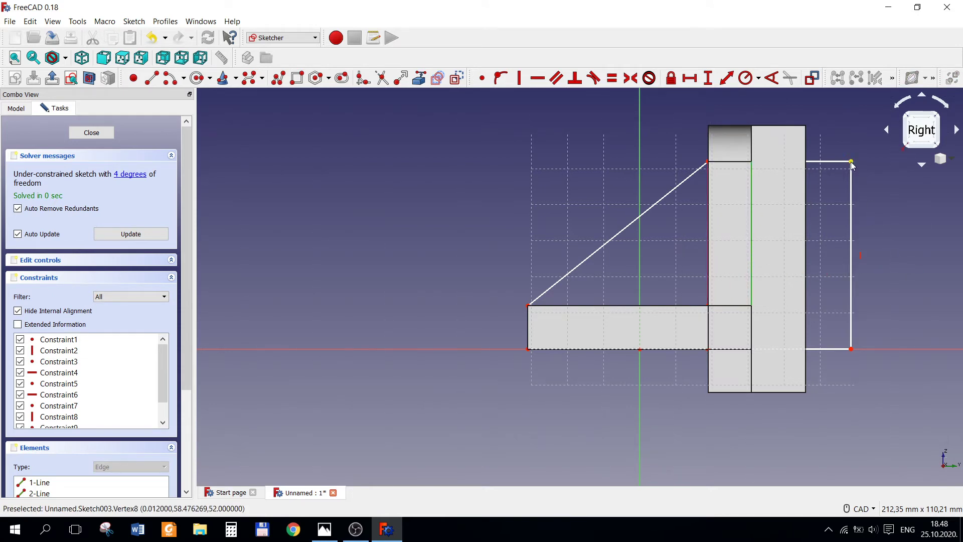
pyautogui.scroll(2, 774, 202)
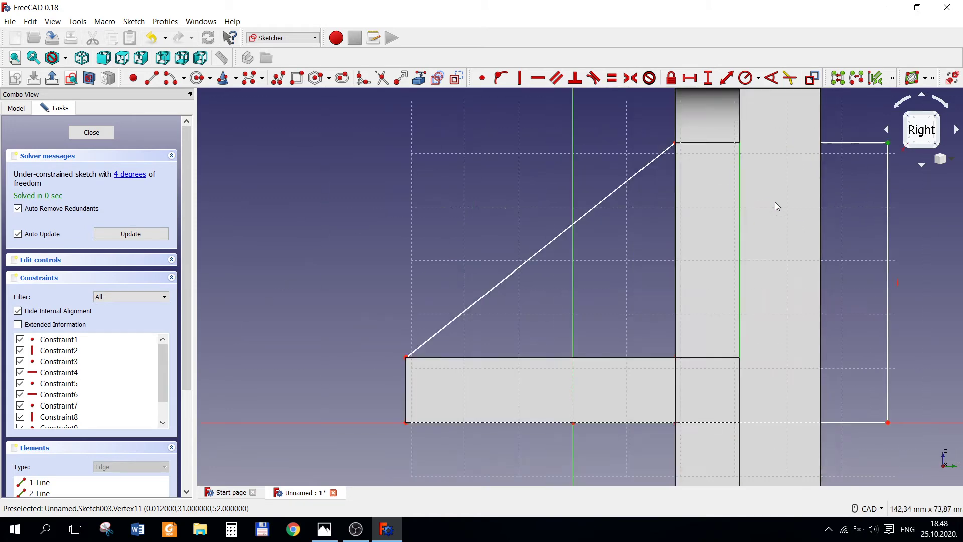
pyautogui.scroll(-4, 767, 268)
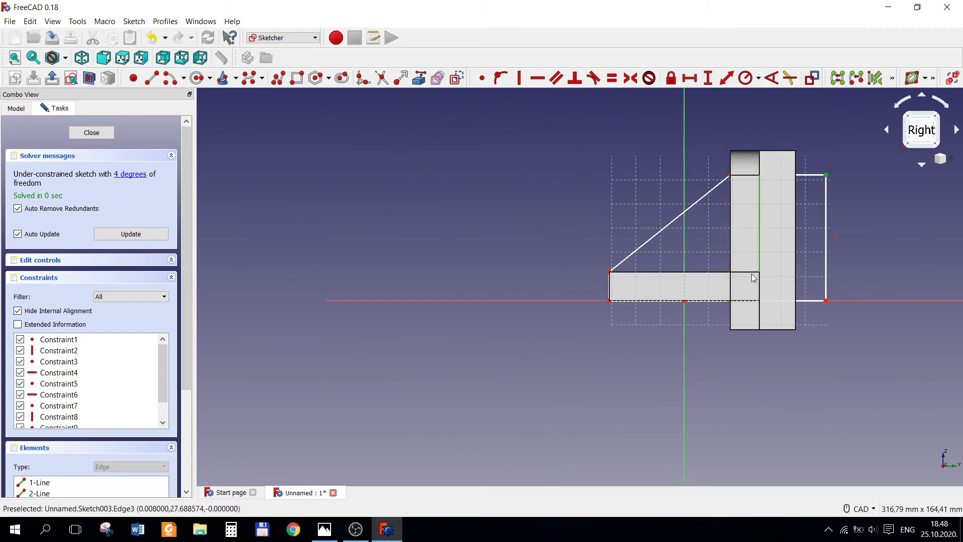
pyautogui.moveTo(825, 177); pyautogui.dragTo(751, 184)
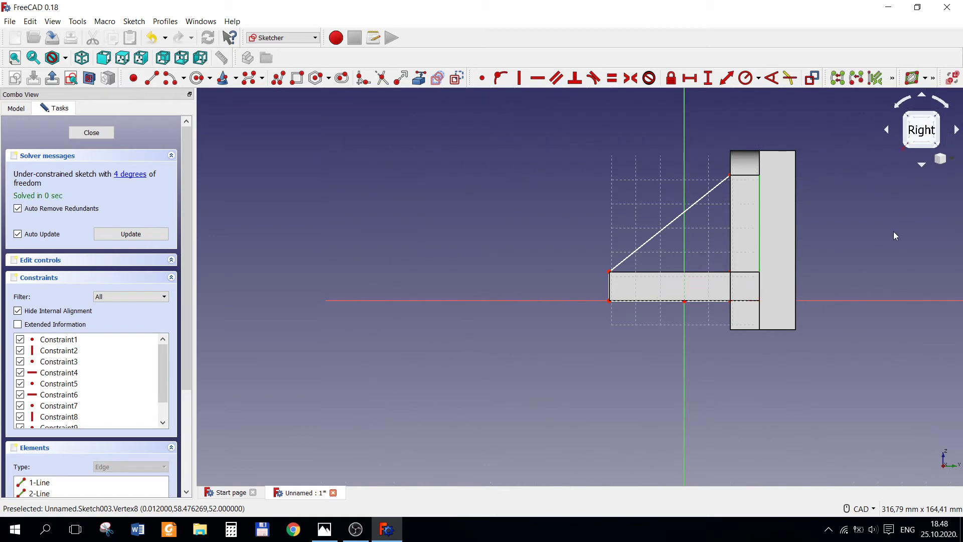
# Close the rib sketch and hide the origin axes and planes.
pyautogui.click(96, 134)
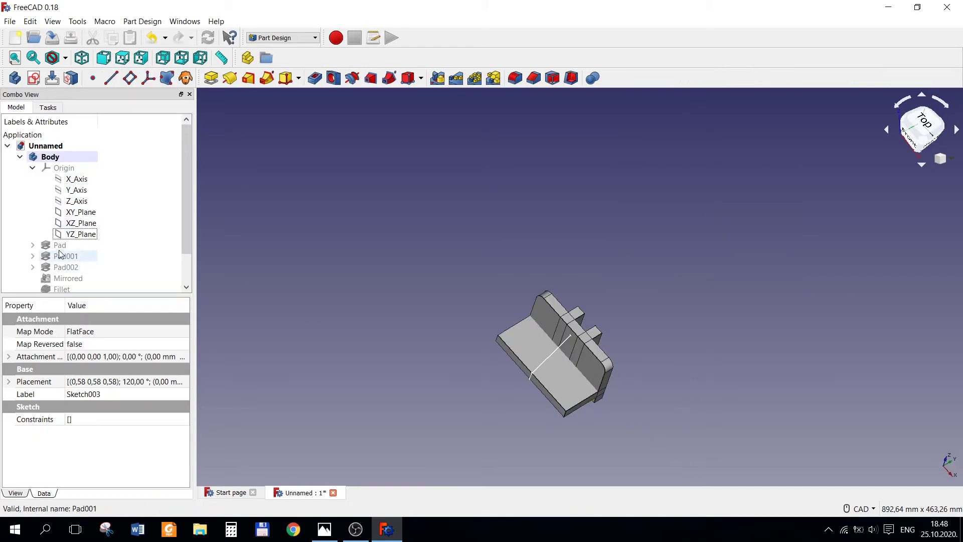
pyautogui.click(20, 157)
pyautogui.click(22, 157)
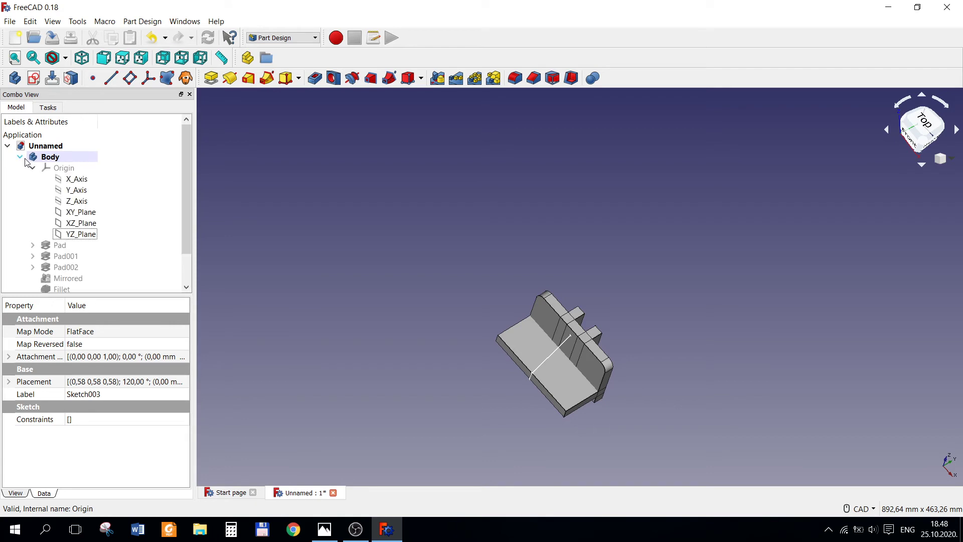
pyautogui.click(32, 170)
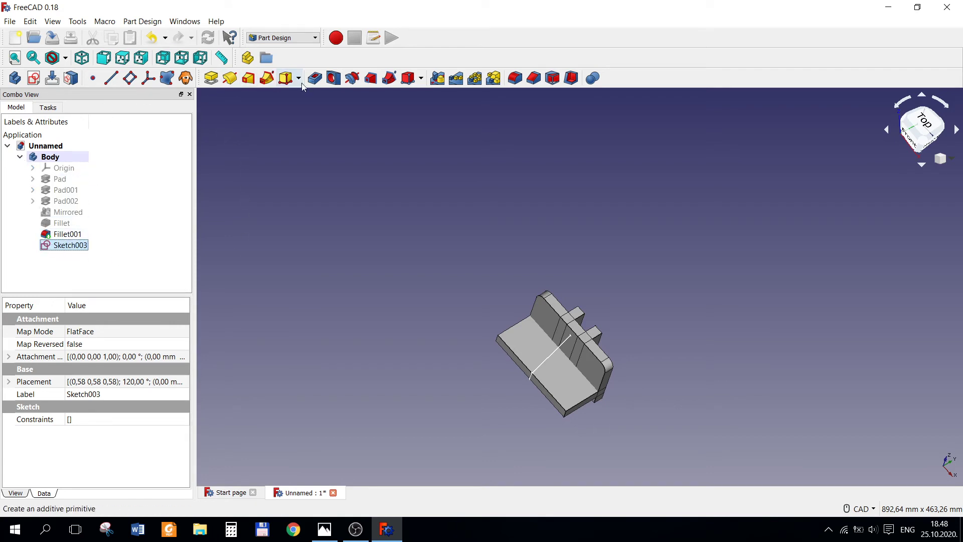
# Set up a 12 mm dimension pad of Sketch003, symmetric to the sketch plane.
pyautogui.click(210, 82)
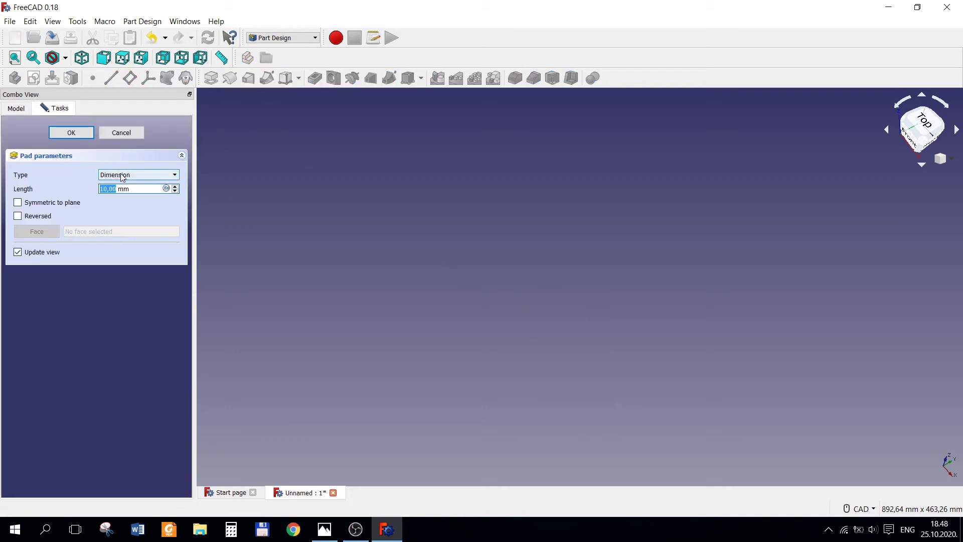
pyautogui.click(122, 175)
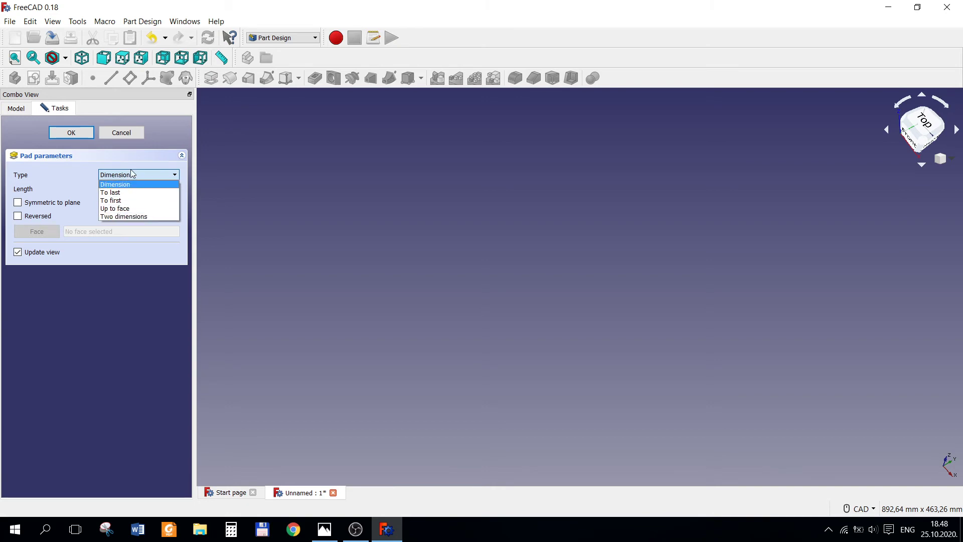
pyautogui.click(133, 174)
pyautogui.click(18, 203)
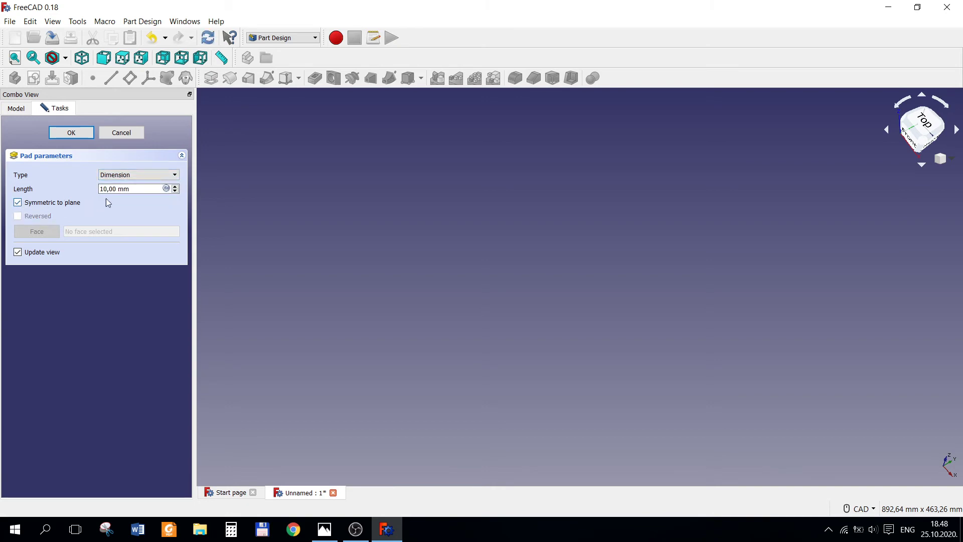
pyautogui.click(330, 530)
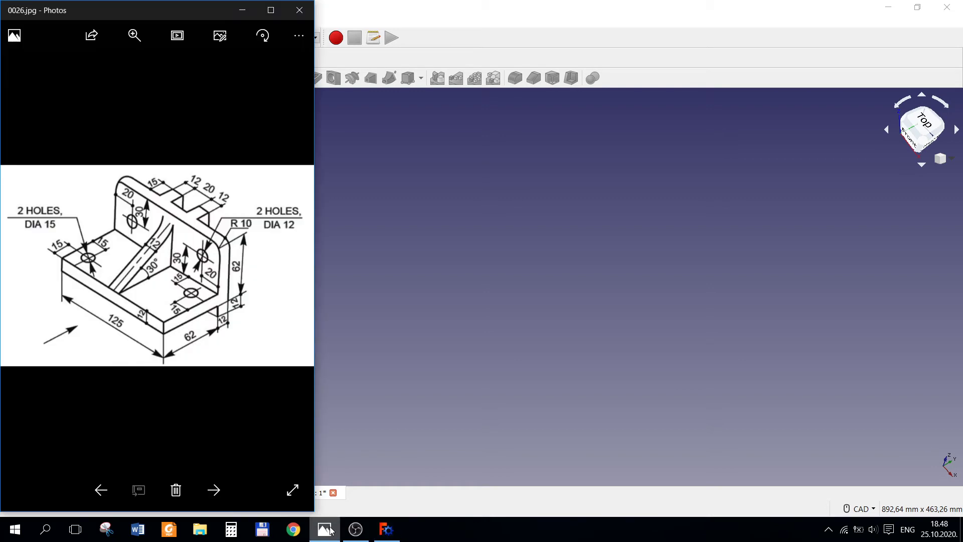
pyautogui.click(386, 530)
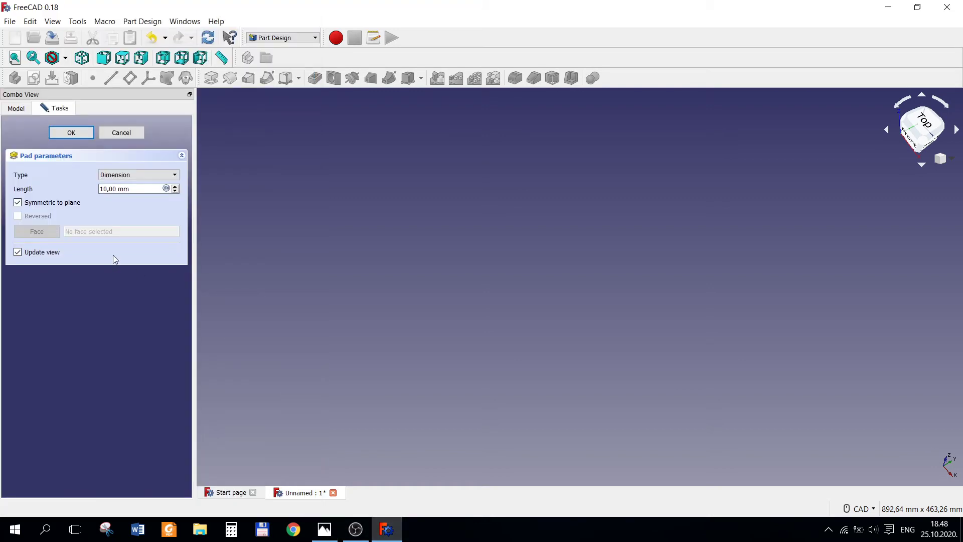
pyautogui.moveTo(110, 190); pyautogui.dragTo(100, 189)
pyautogui.write('12')
# Apply the pad, dismiss the broken-face error, and cancel the pad.
pyautogui.click(94, 133)
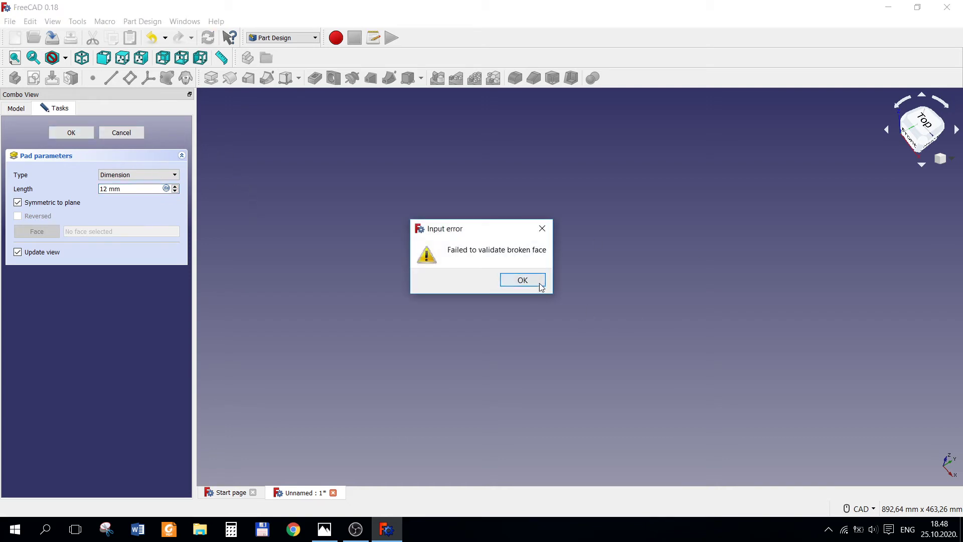
pyautogui.click(523, 280)
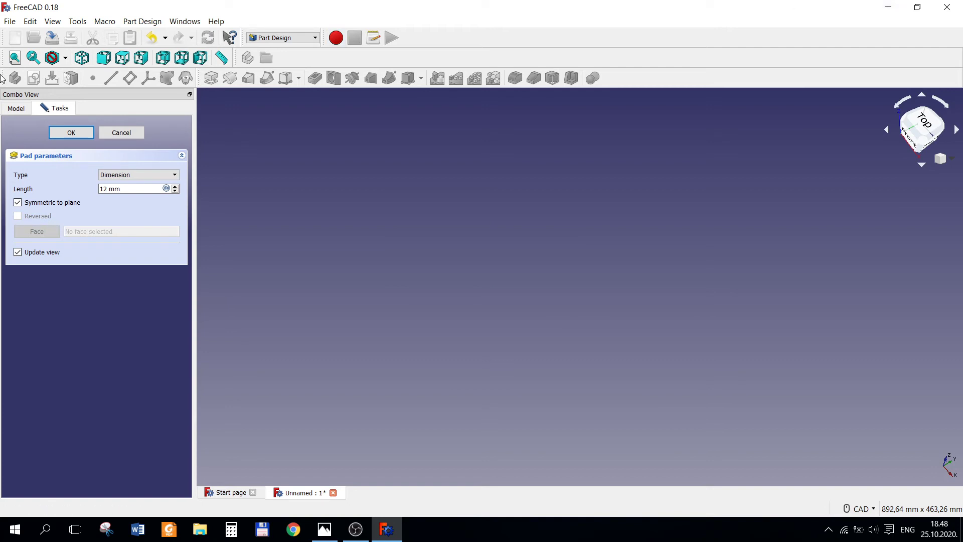
pyautogui.click(127, 136)
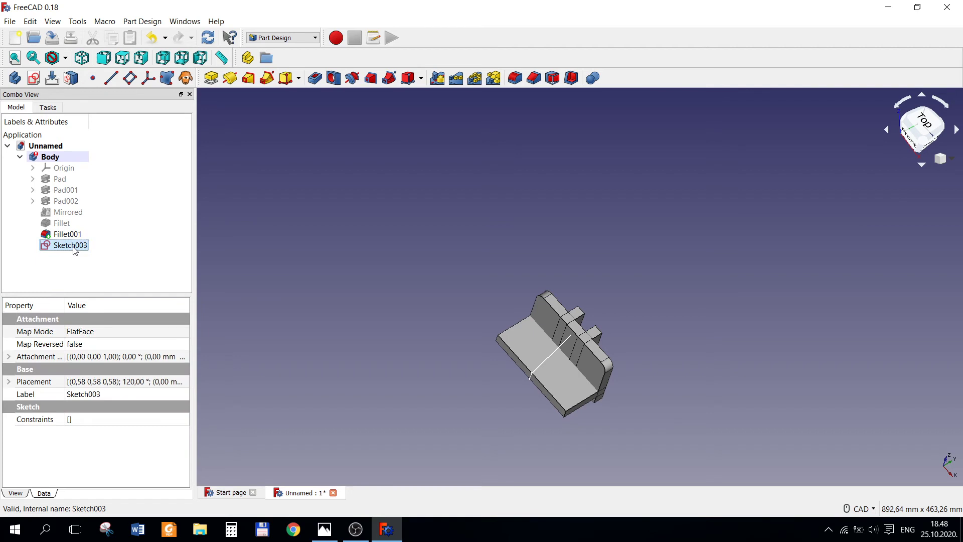
# Switch the draw style to Wireframe and orbit to view the bracket from the right.
pyautogui.click(65, 59)
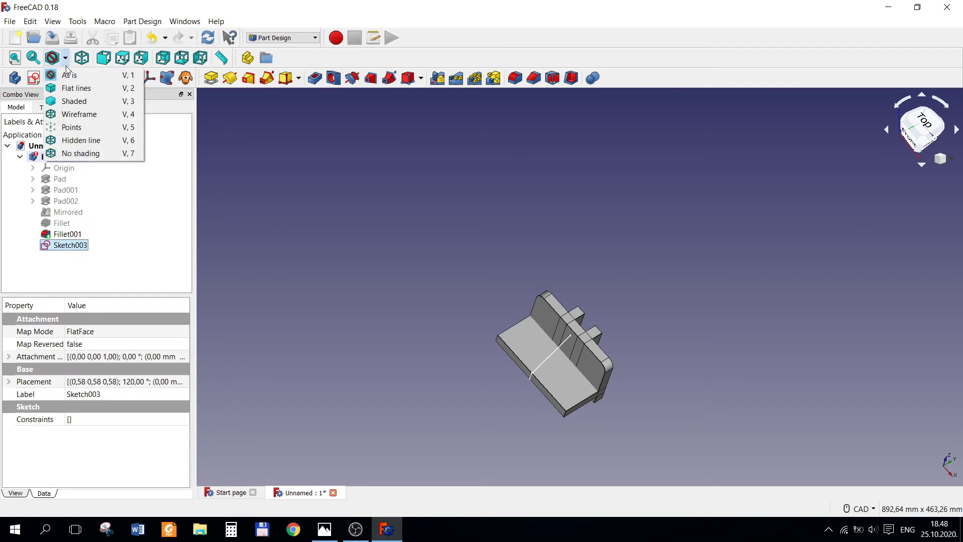
pyautogui.click(79, 114)
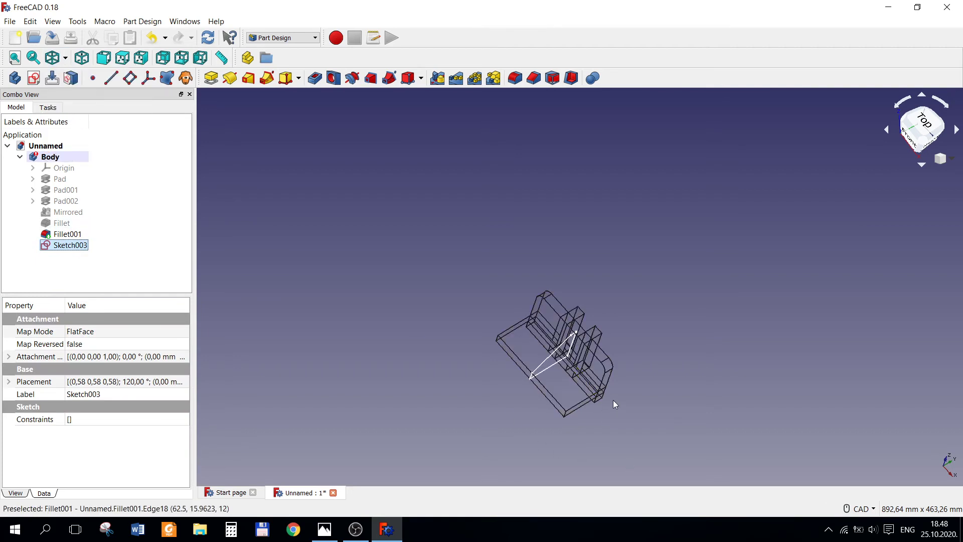
pyautogui.moveTo(613, 399); pyautogui.dragTo(562, 423, button='middle')
pyautogui.scroll(-3, 559, 424)
pyautogui.scroll(3, 558, 425)
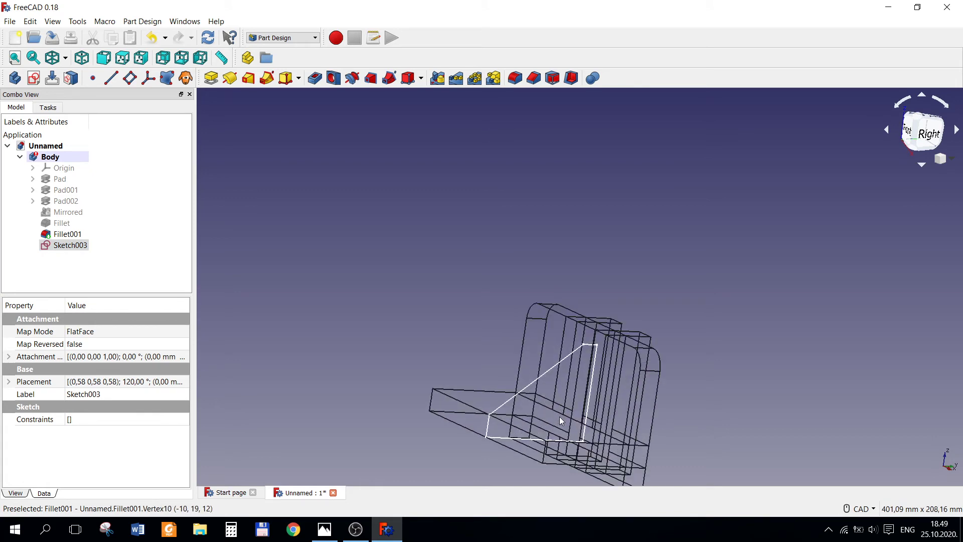
pyautogui.scroll(3, 559, 416)
pyautogui.scroll(-2, 589, 387)
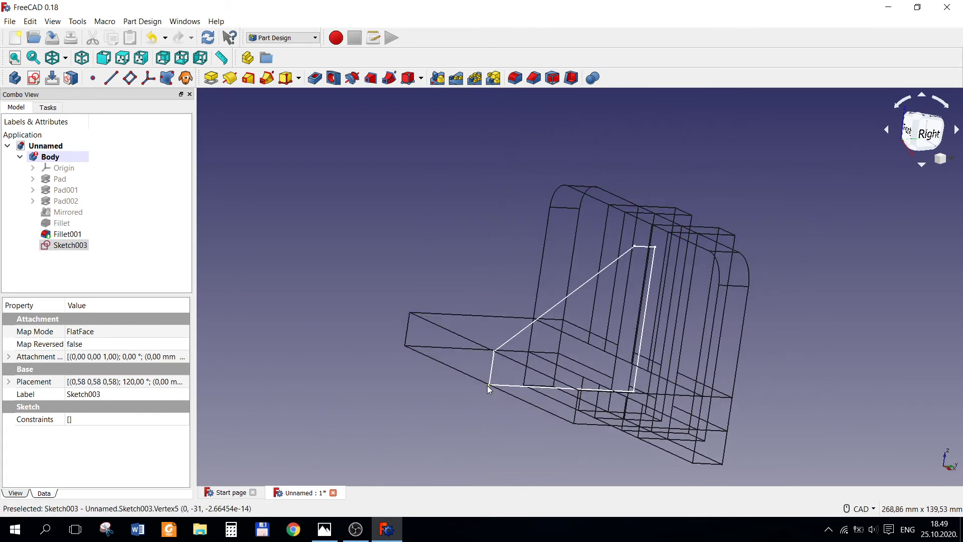
# Retry a 10 mm pad of Sketch003, dismiss the broken-face error, and cancel it.
pyautogui.rightClick(63, 247)
pyautogui.click(211, 78)
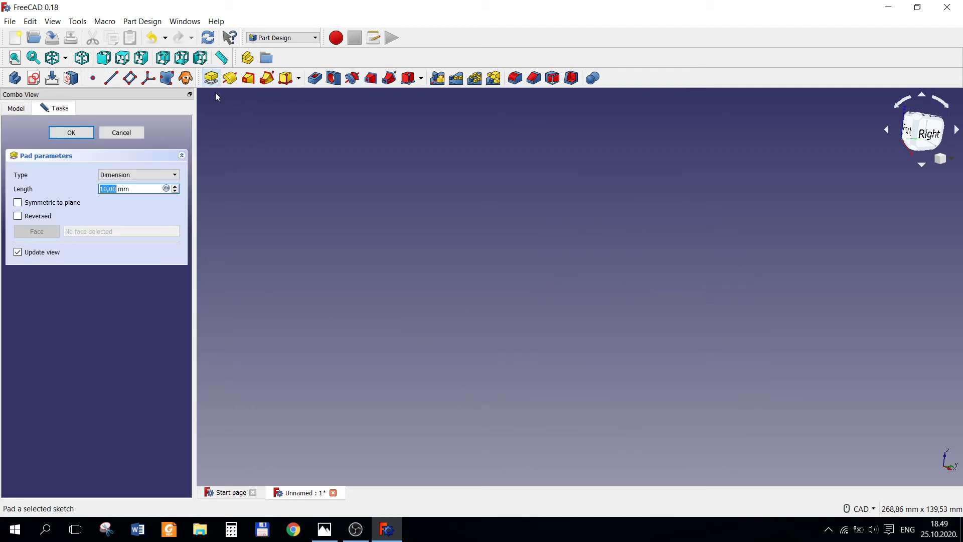
pyautogui.click(83, 133)
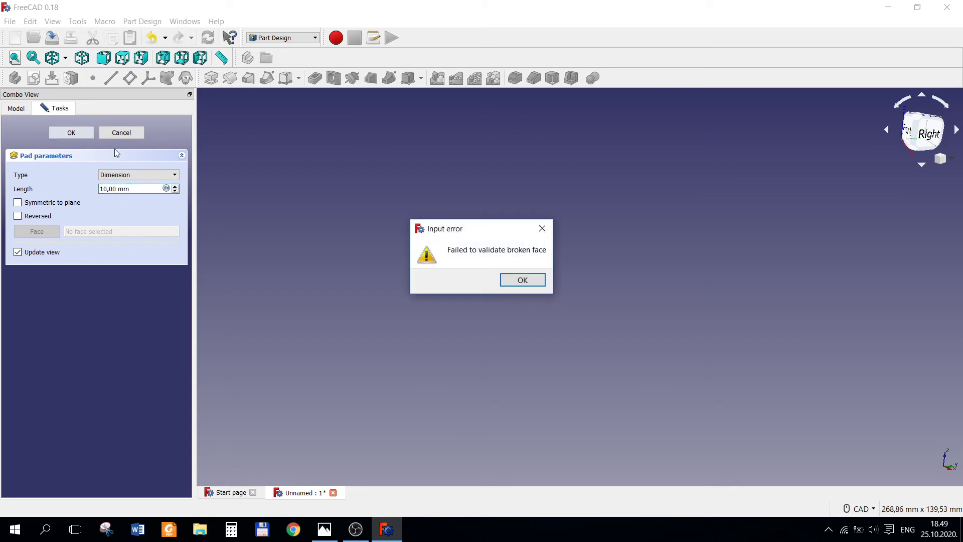
pyautogui.click(516, 284)
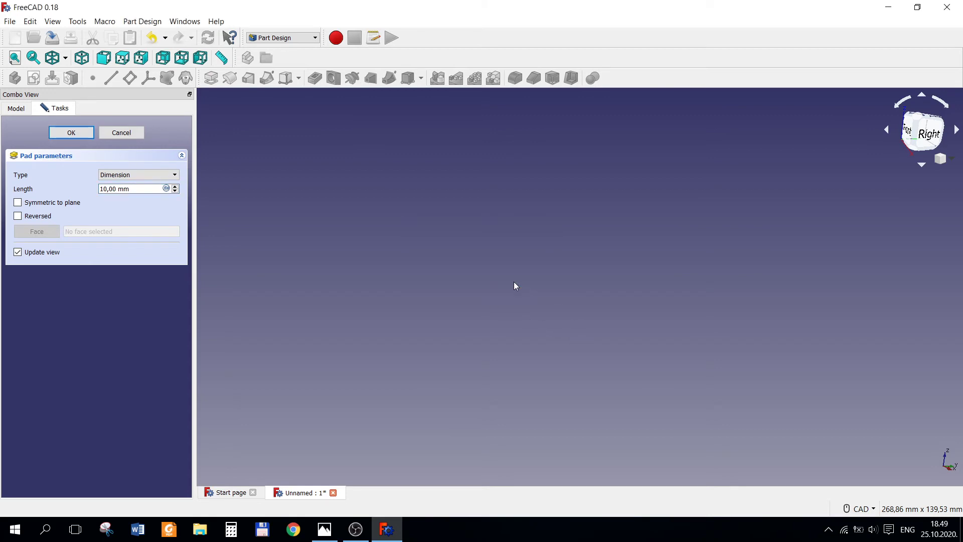
pyautogui.click(122, 133)
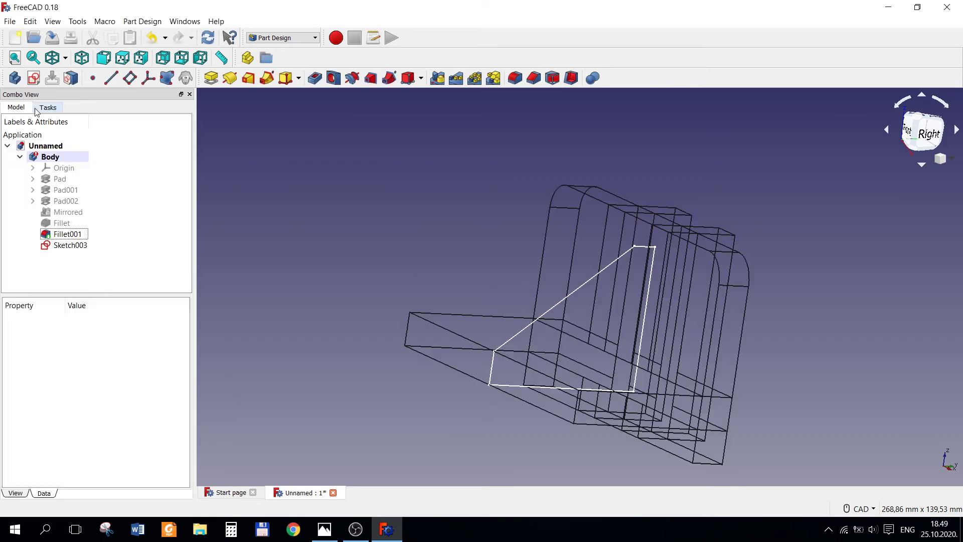
# Delete the failed Sketch003 from the model tree.
pyautogui.click(85, 248)
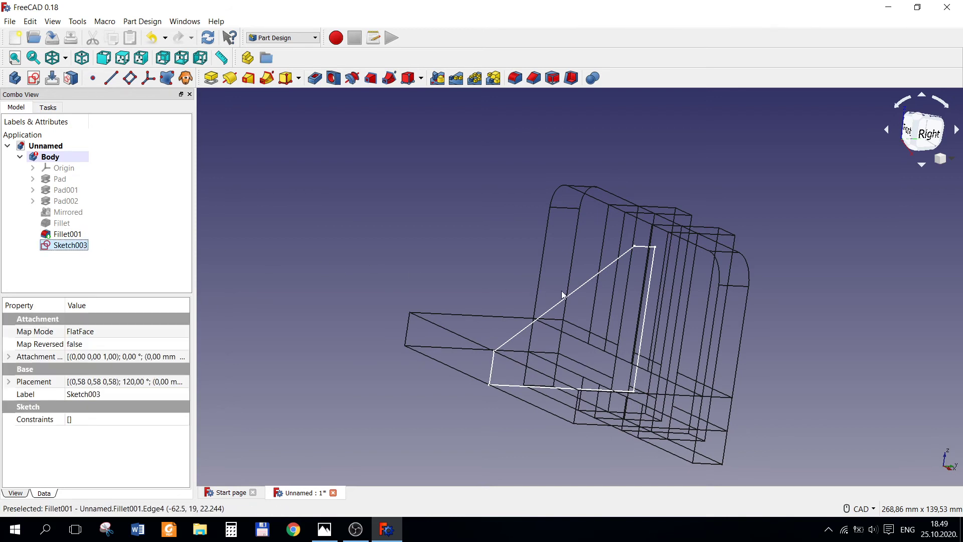
pyautogui.press('Delete')
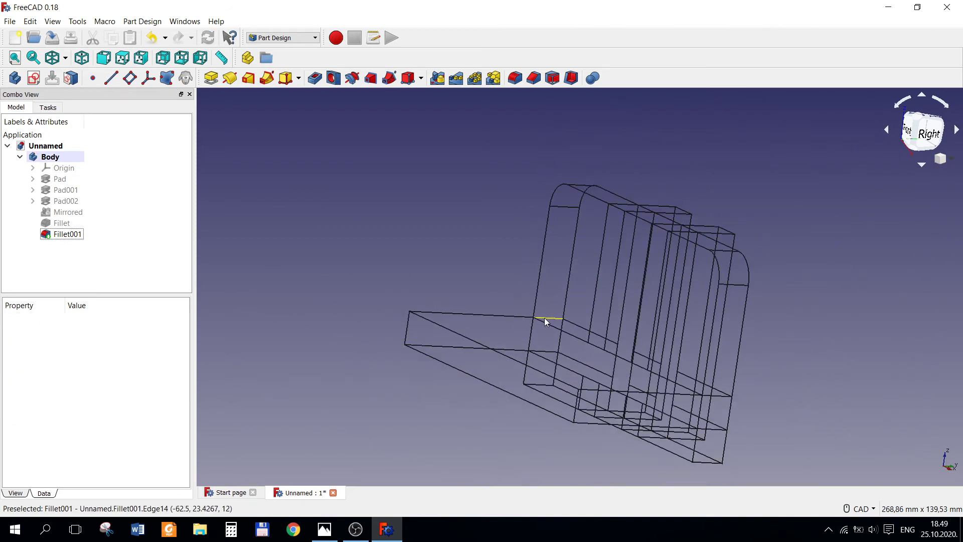
pyautogui.scroll(-4, 545, 321)
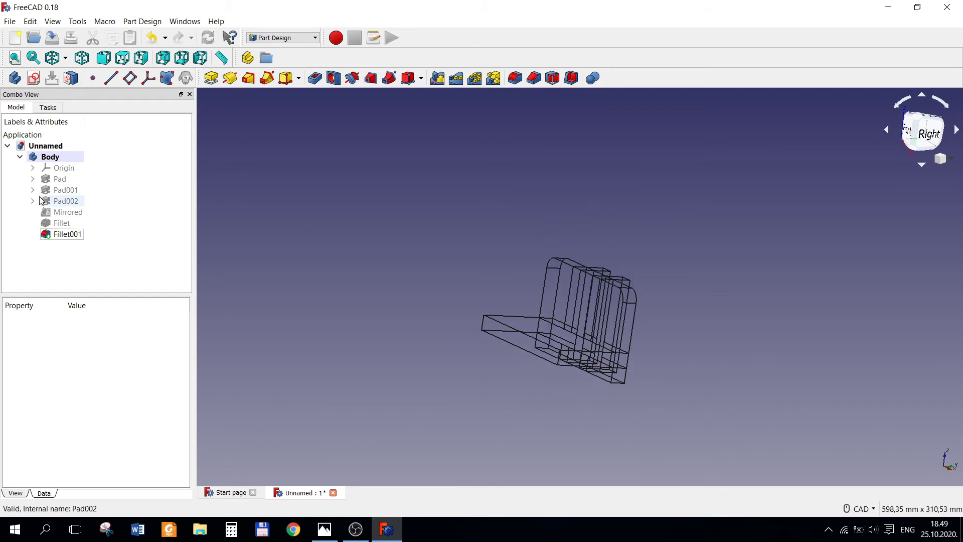
# Expand Origin, switch to isometric view, and create a new sketch on the YZ_Plane.
pyautogui.click(32, 168)
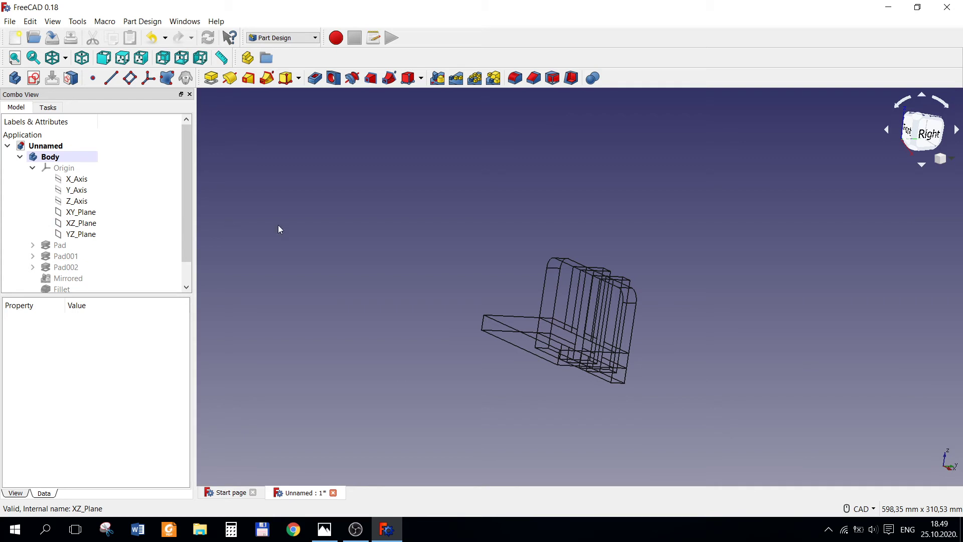
pyautogui.click(952, 160)
pyautogui.click(933, 193)
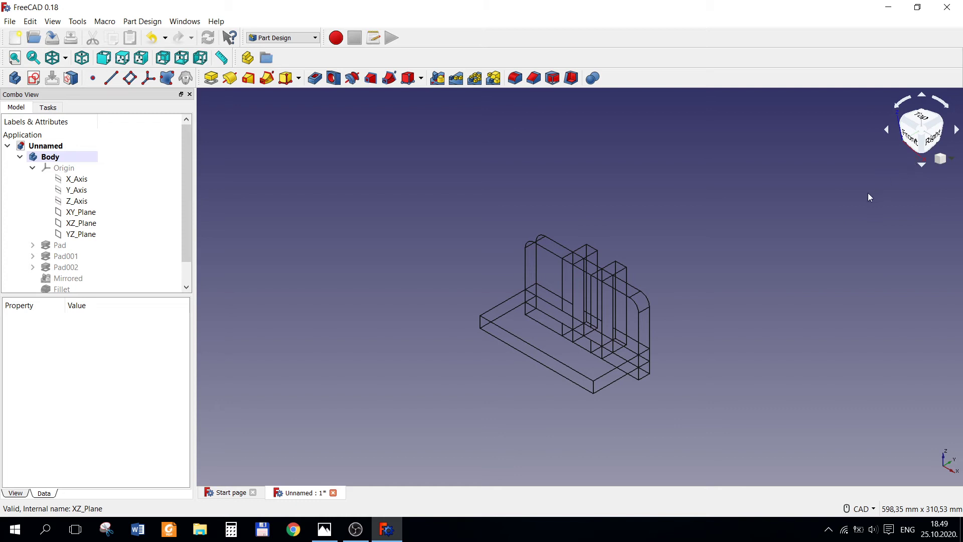
pyautogui.click(86, 238)
pyautogui.click(34, 78)
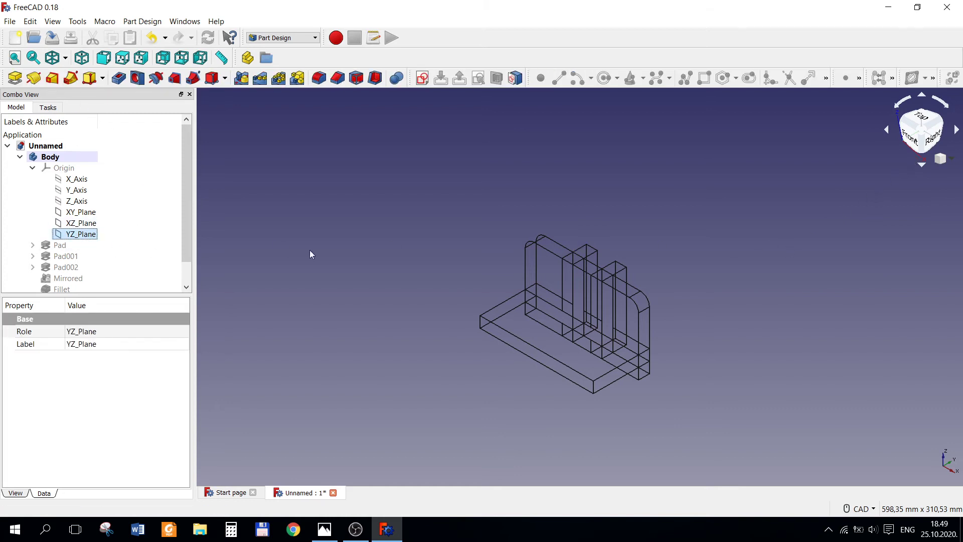
pyautogui.scroll(4, 611, 348)
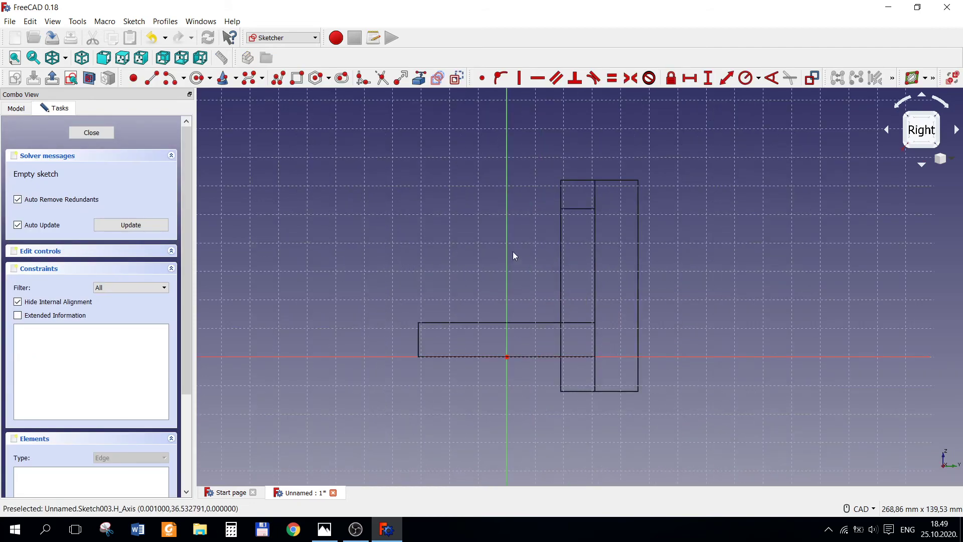
# Check the reference drawing and bring in the base plate's top edge as external geometry.
pyautogui.click(324, 531)
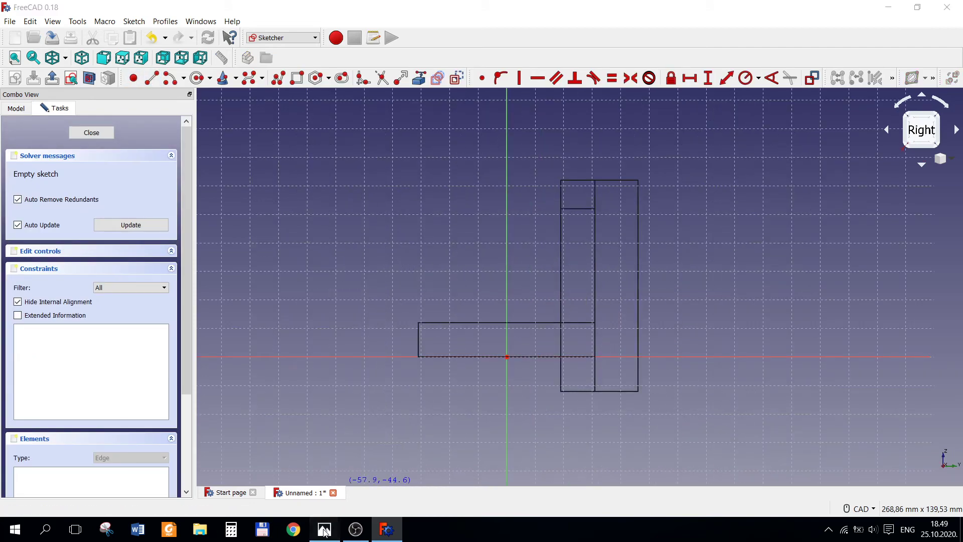
pyautogui.click(388, 539)
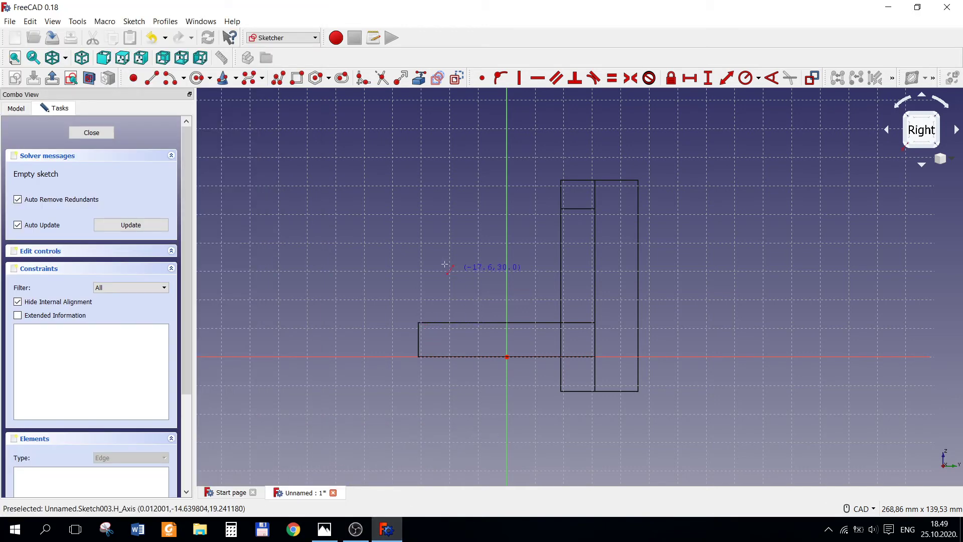
pyautogui.press('Escape')
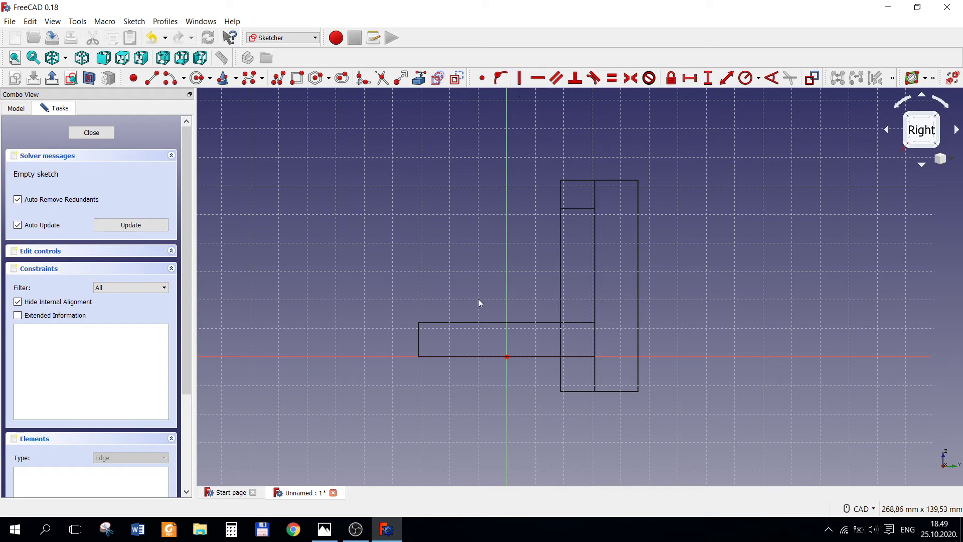
pyautogui.click(419, 78)
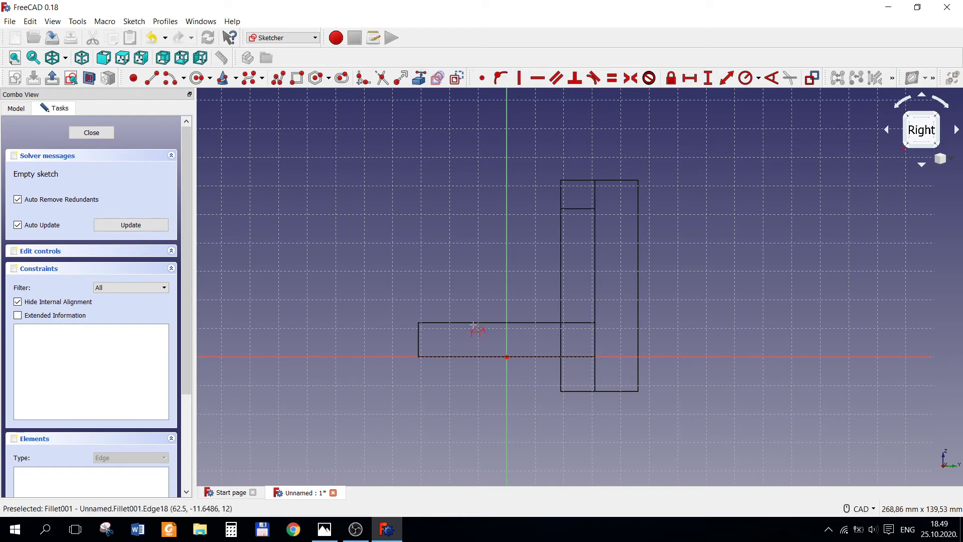
pyautogui.click(477, 323)
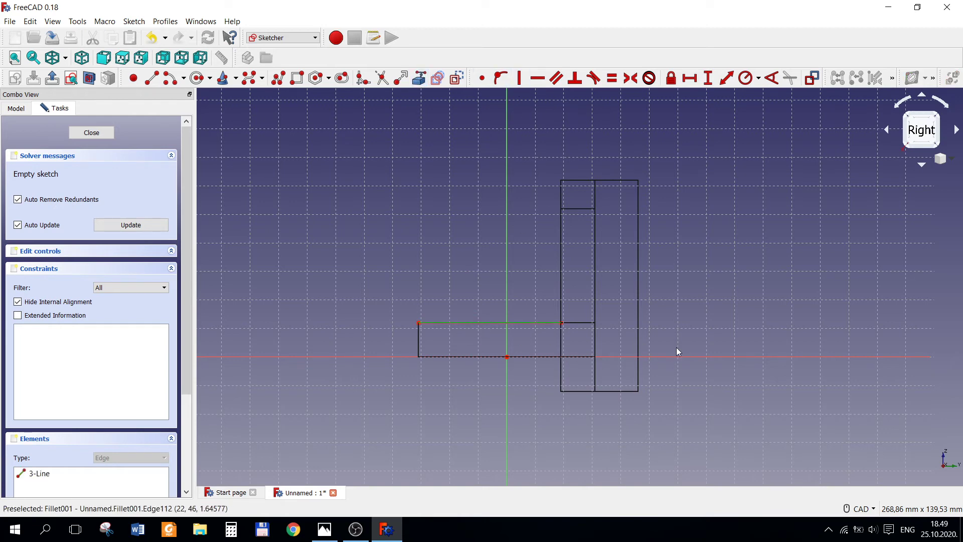
# Draw the sloping rib line from the plate's far top corner, its upper end vertically aligned with the wall corner.
pyautogui.click(152, 78)
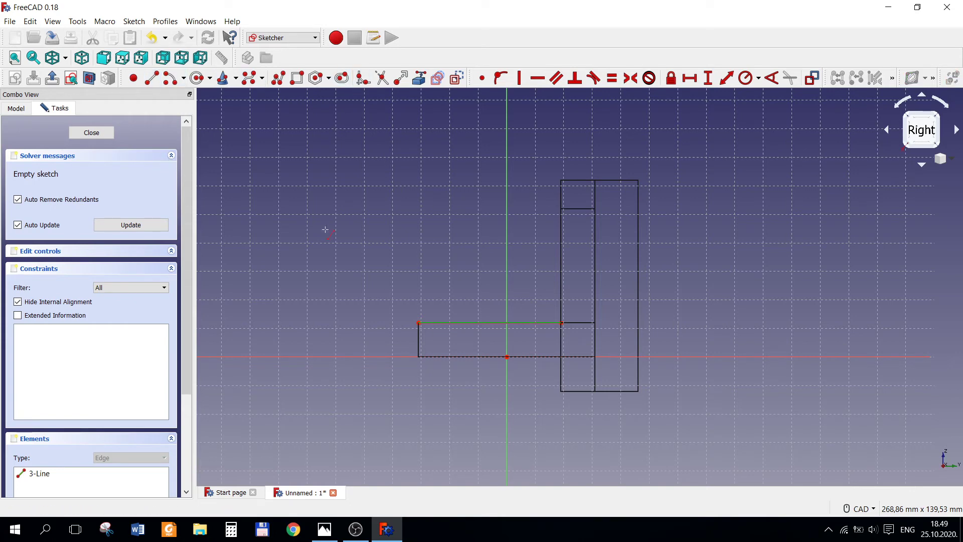
pyautogui.click(420, 323)
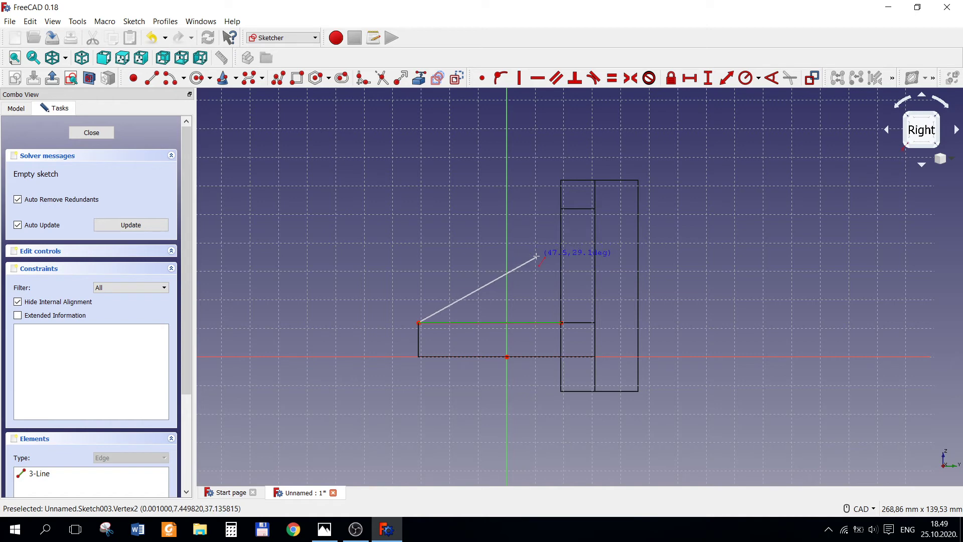
pyautogui.click(581, 142)
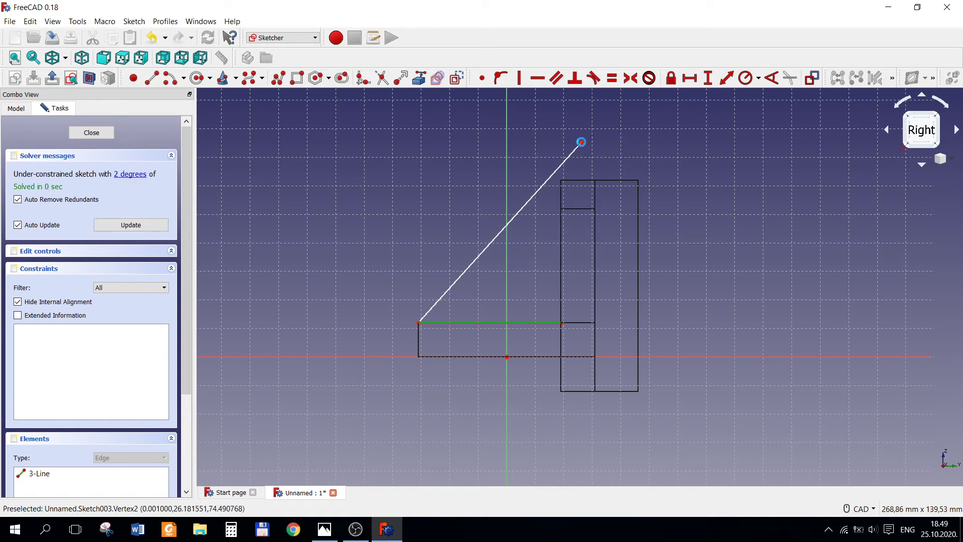
pyautogui.rightClick(587, 143)
pyautogui.click(582, 142)
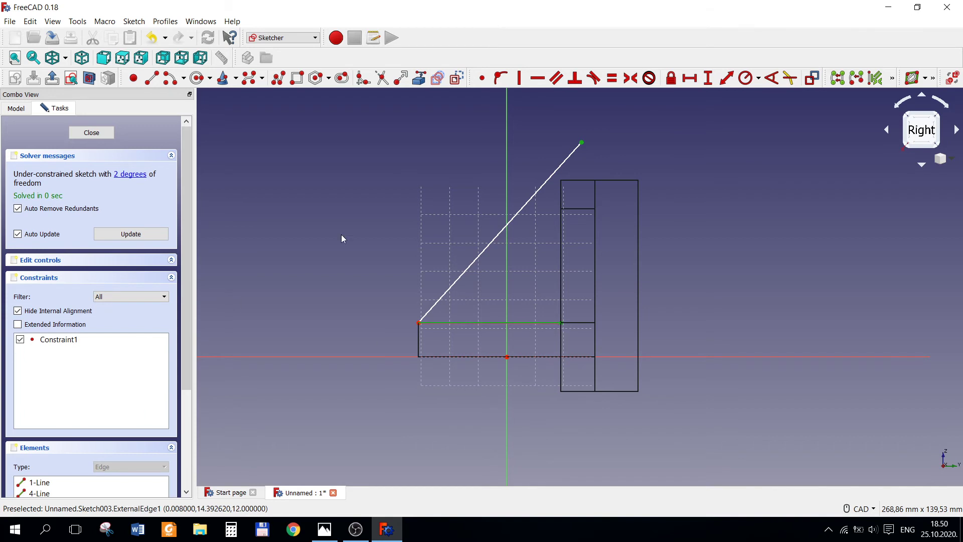
pyautogui.click(519, 77)
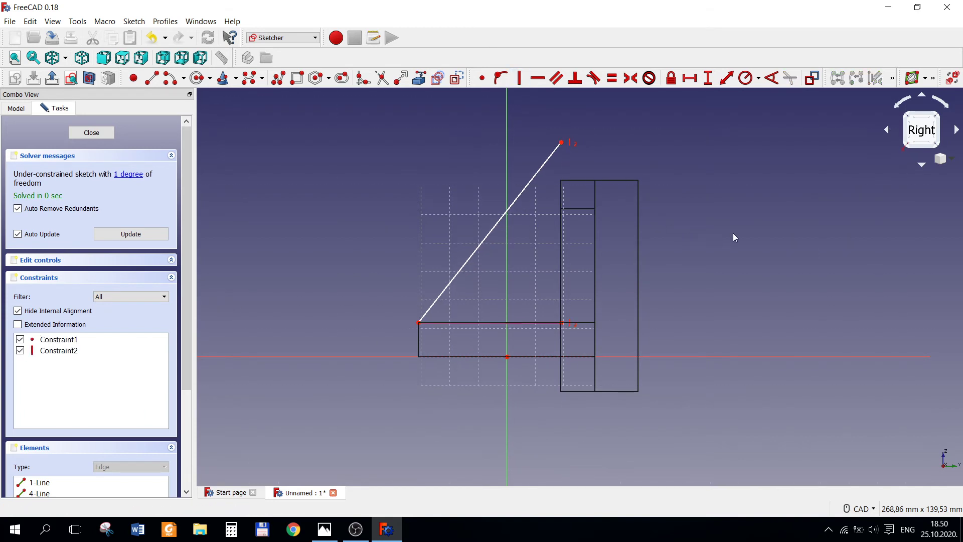
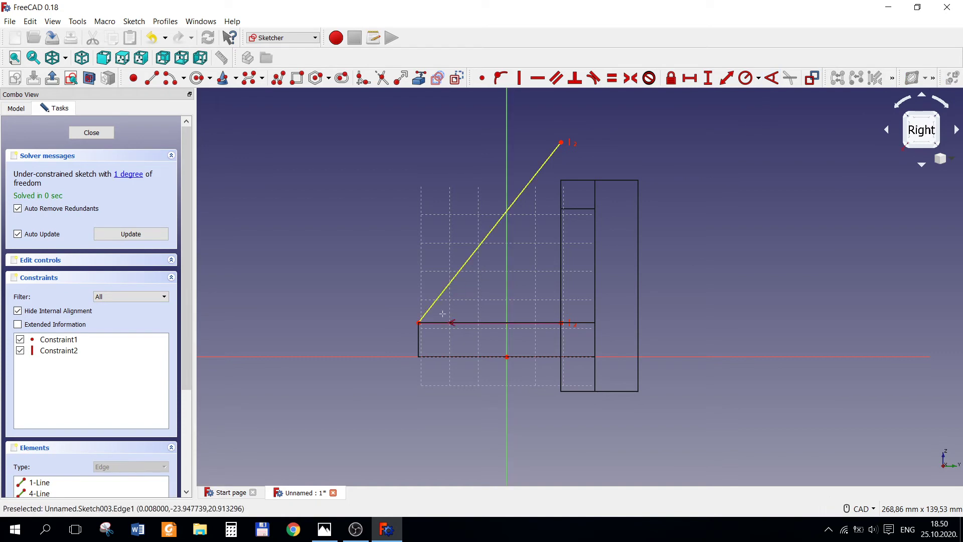
# Constrain the rib's diagonal line at 30° to the base's horizontal top edge.
pyautogui.click(460, 325)
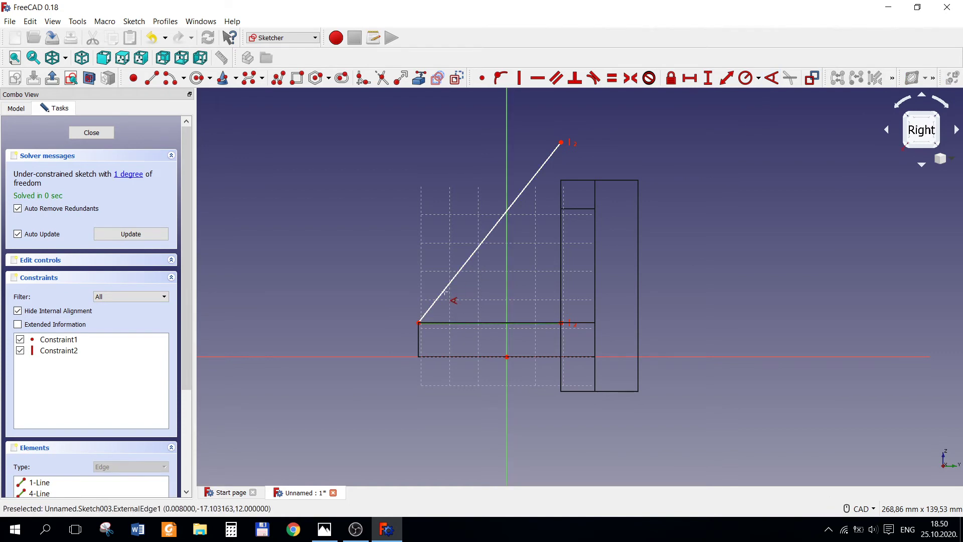
pyautogui.click(444, 291)
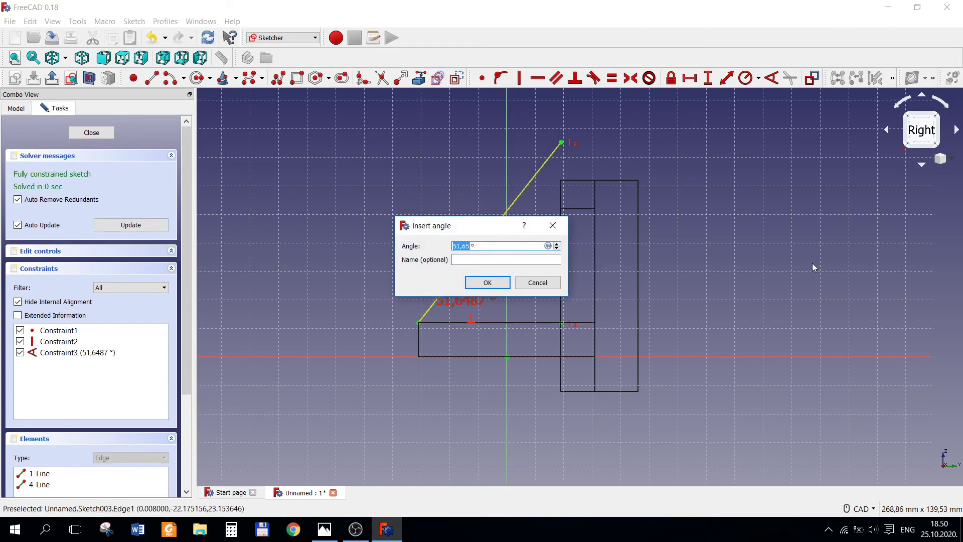
pyautogui.press('Return')
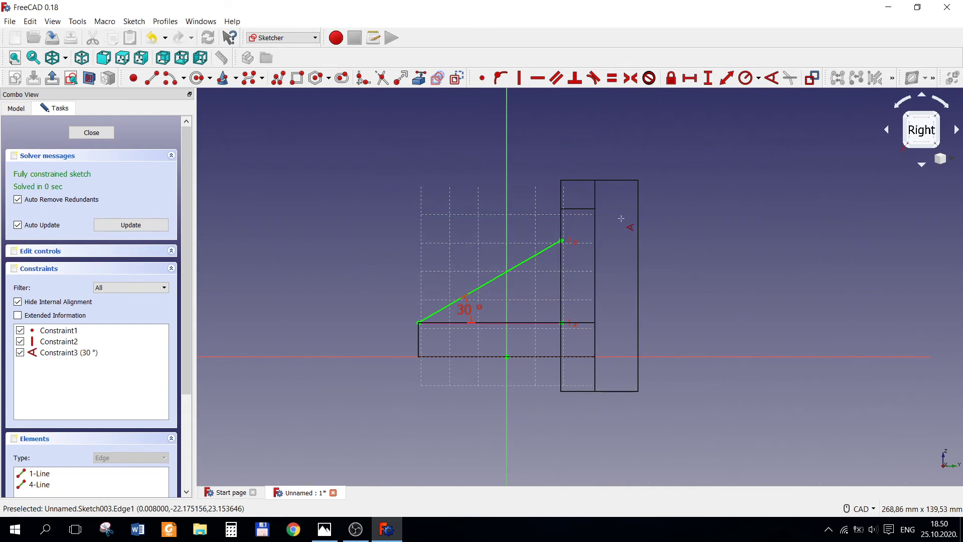
pyautogui.click(327, 530)
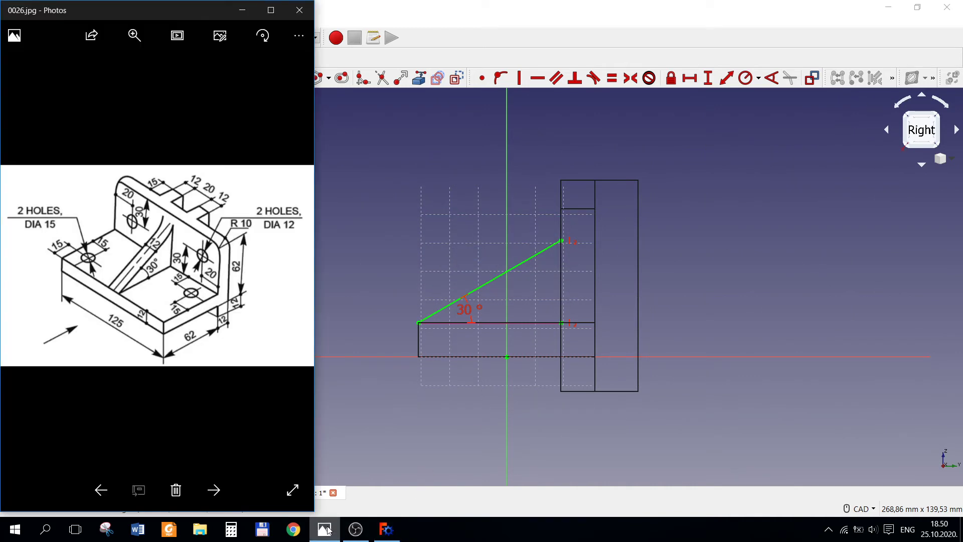
pyautogui.click(386, 529)
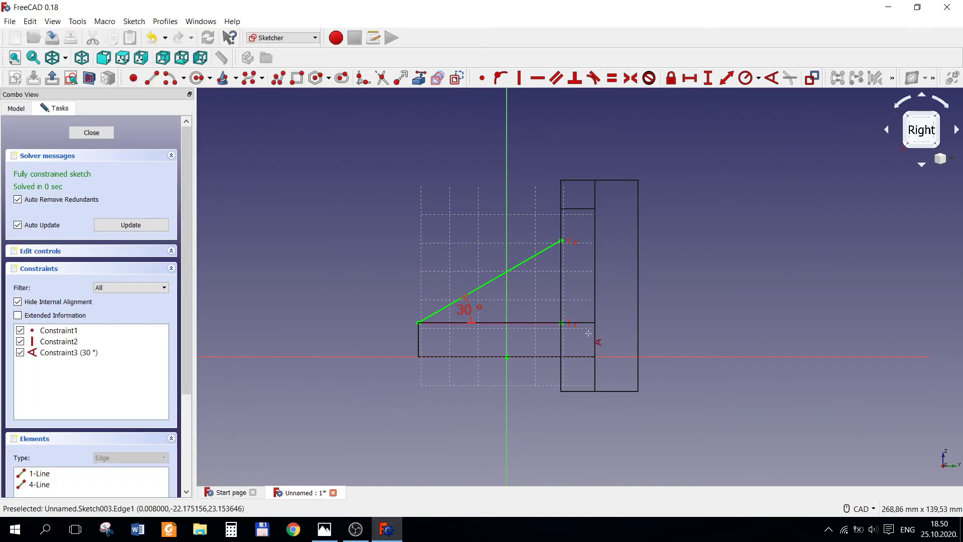
pyautogui.scroll(-4, 551, 235)
pyautogui.scroll(6, 564, 230)
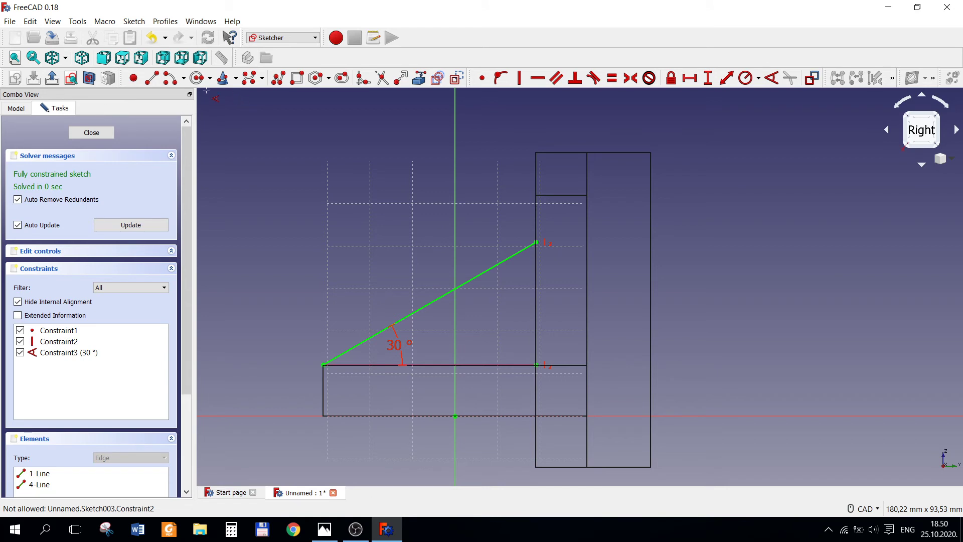
# Draw the rib's short top line, a short vertical edge and the horizontal bottom line.
pyautogui.click(536, 242)
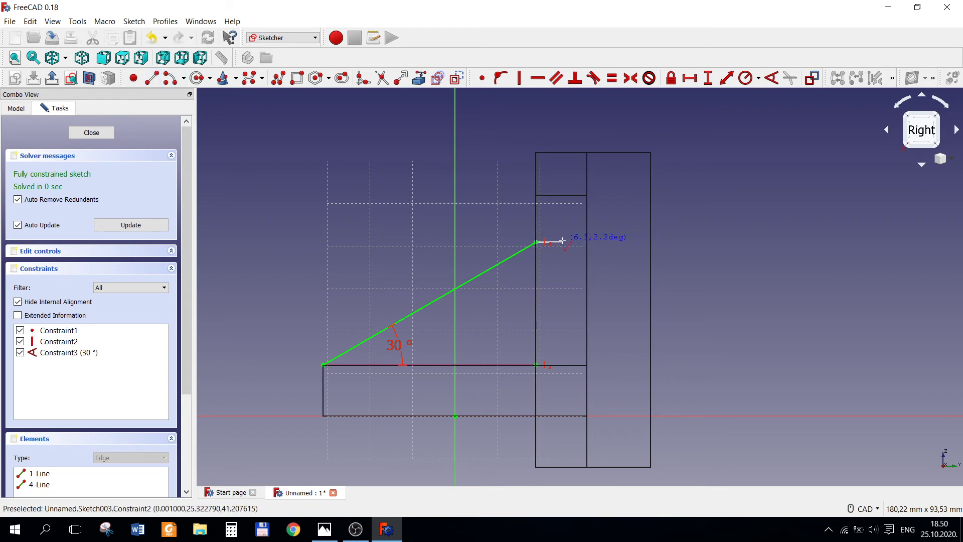
pyautogui.click(564, 243)
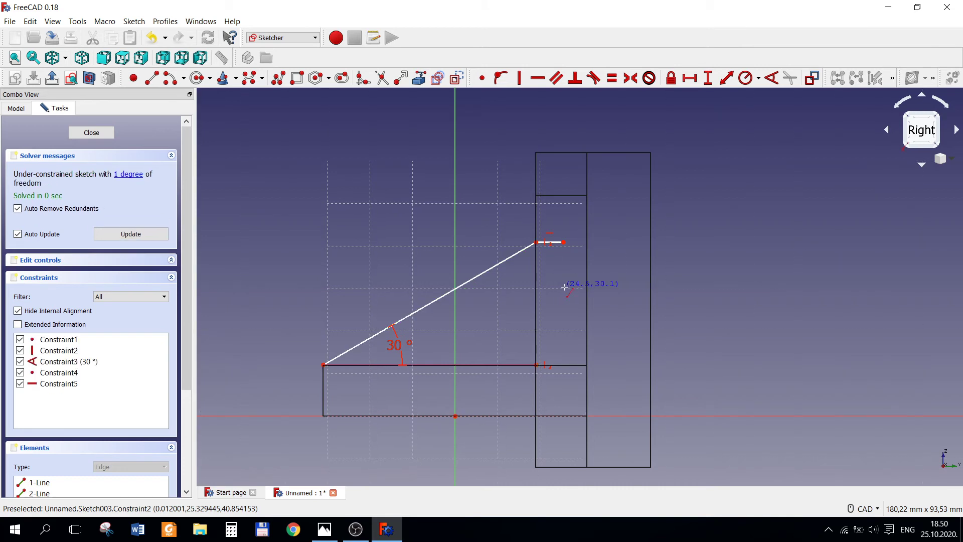
pyautogui.press('Escape')
pyautogui.click(152, 78)
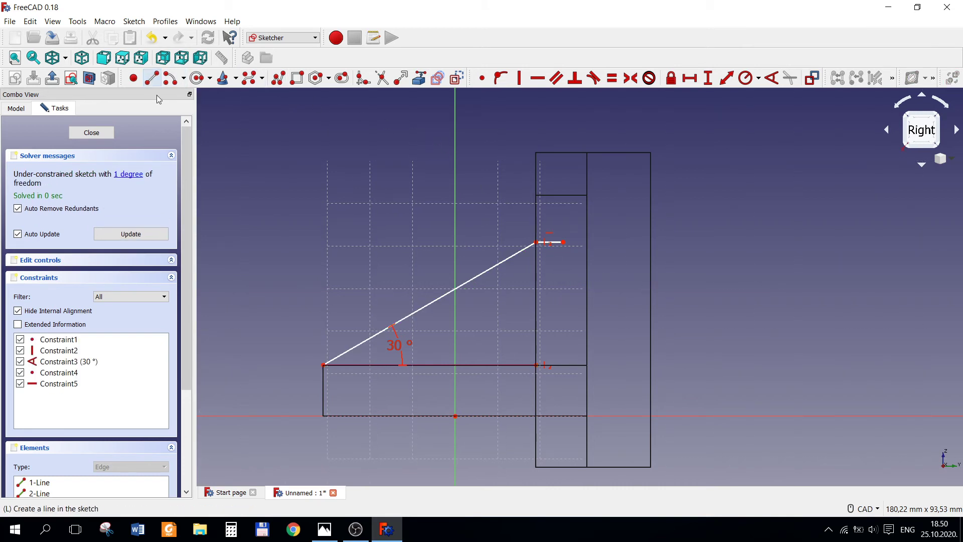
pyautogui.click(323, 365)
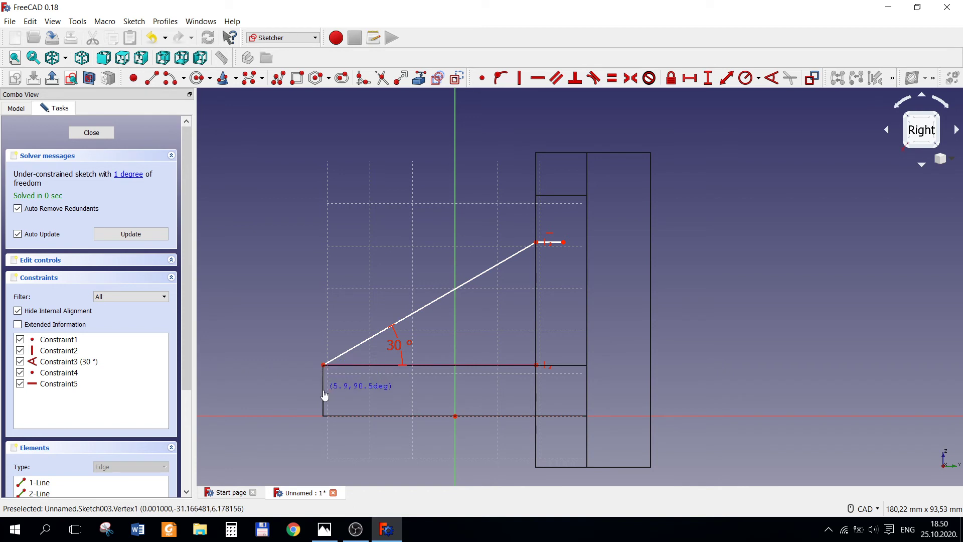
pyautogui.click(324, 396)
pyautogui.click(323, 390)
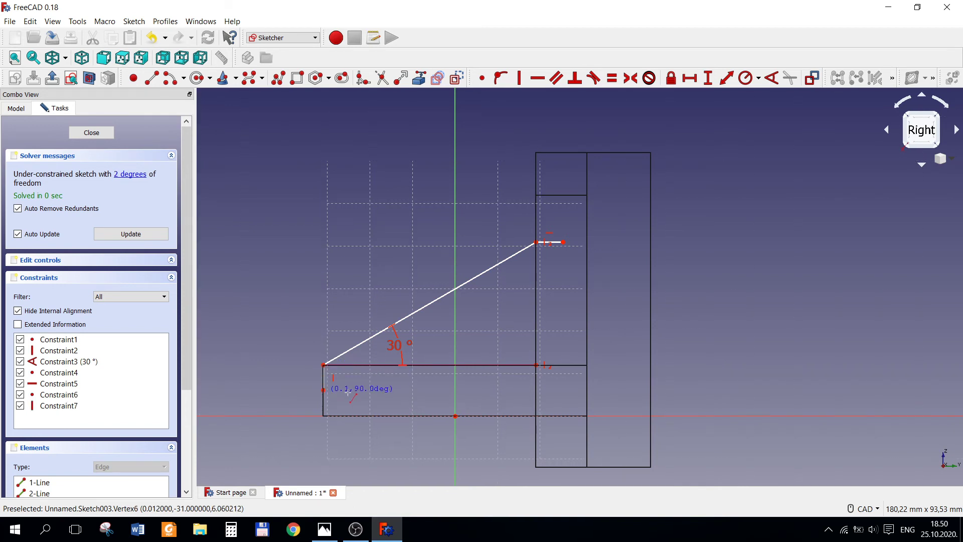
pyautogui.click(556, 399)
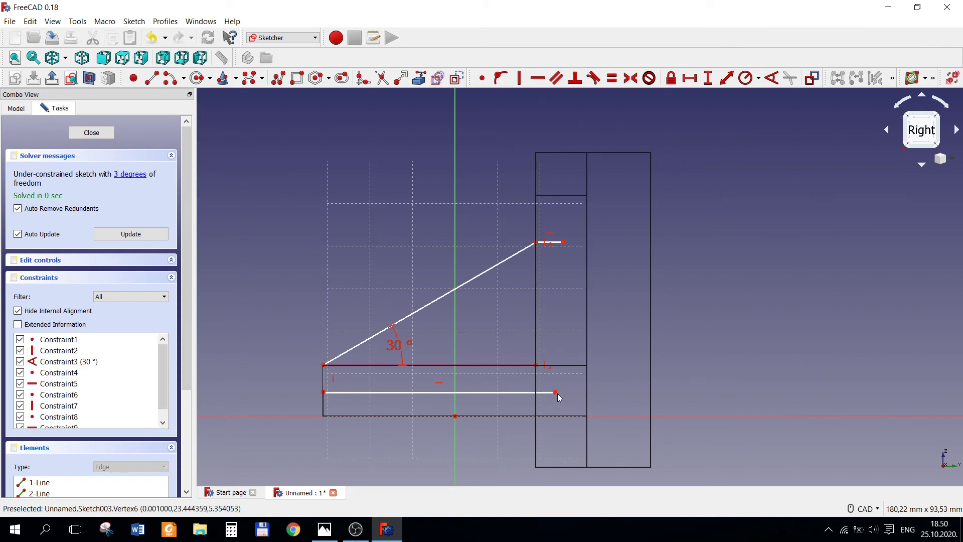
# Align the top endpoint vertically and draw the vertical line closing the rib outline.
pyautogui.click(564, 243)
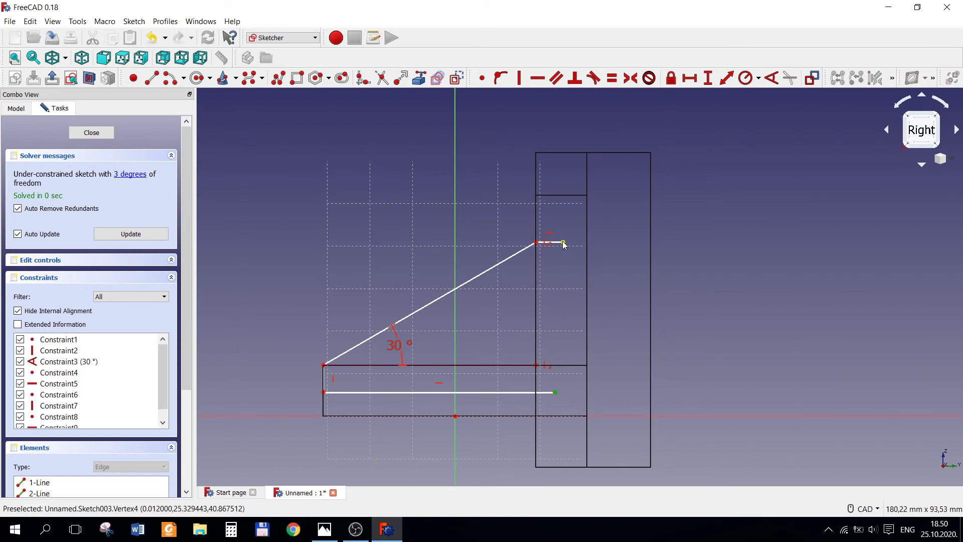
pyautogui.click(520, 80)
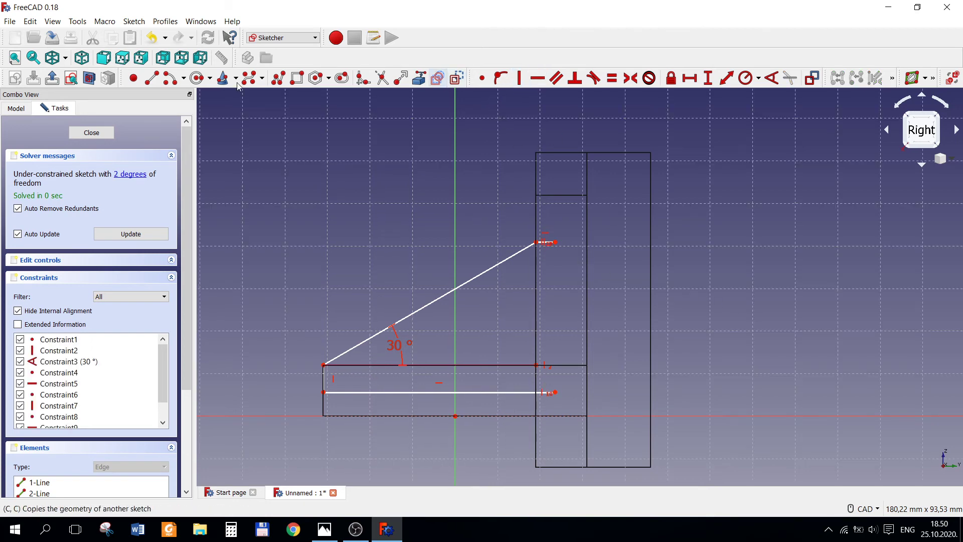
pyautogui.click(151, 78)
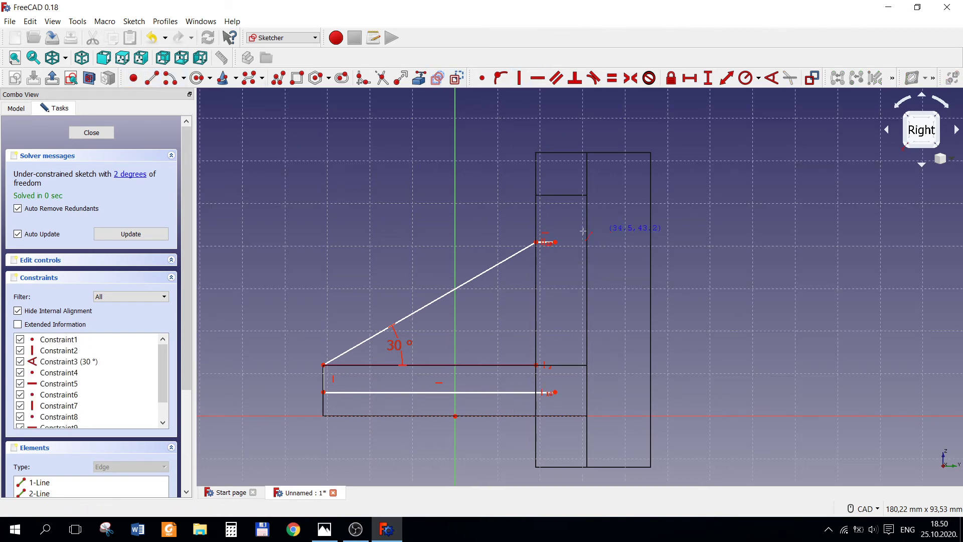
pyautogui.click(555, 243)
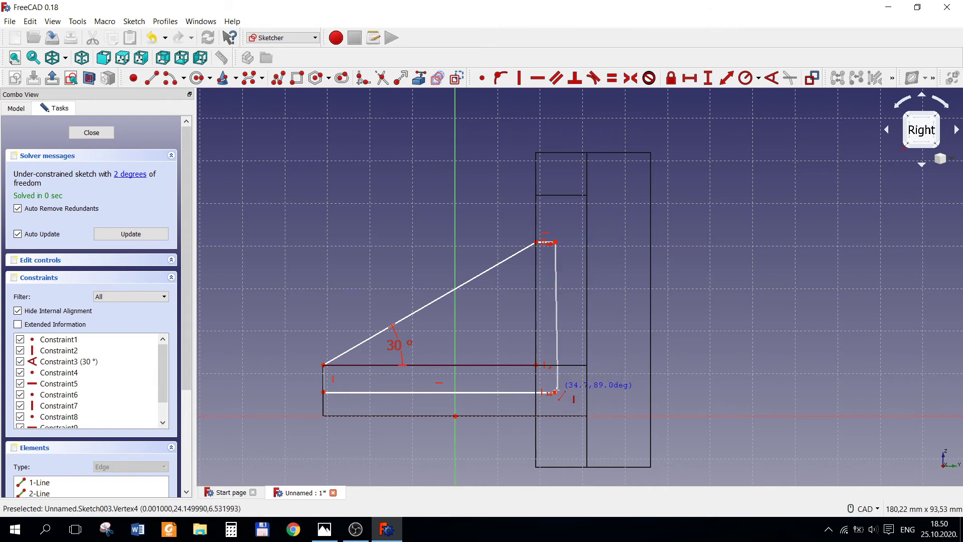
pyautogui.click(556, 393)
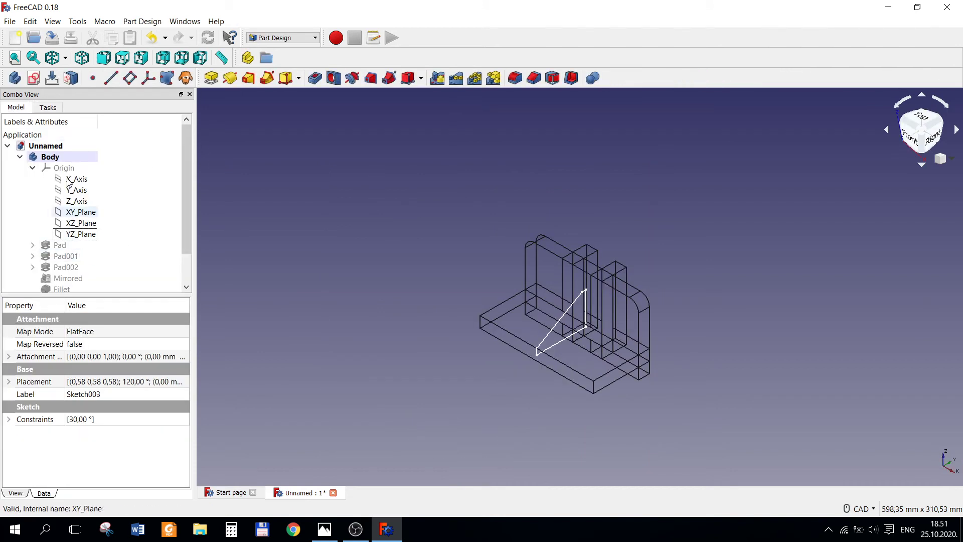
# Select Sketch003 in the tree and pad it 12 mm, symmetric to plane.
pyautogui.click(20, 157)
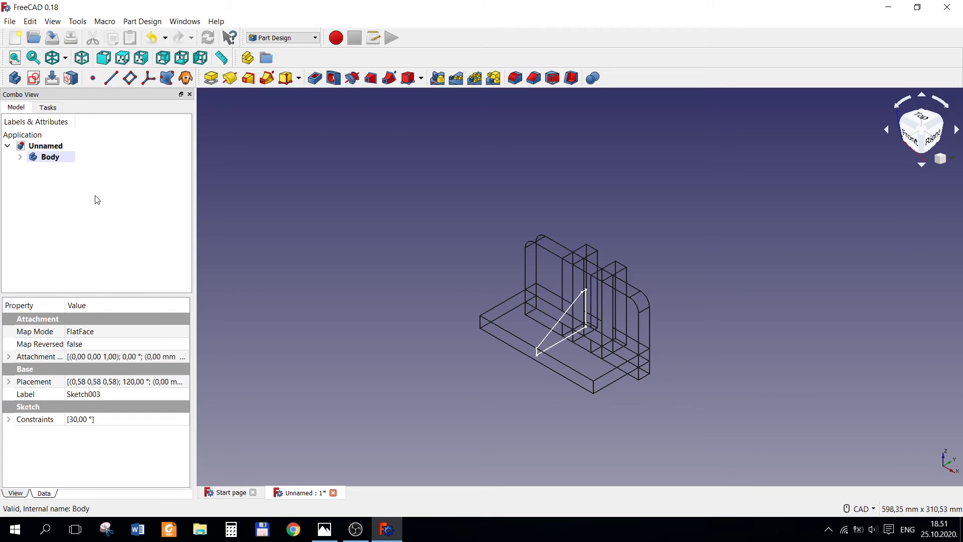
pyautogui.click(20, 157)
pyautogui.click(33, 168)
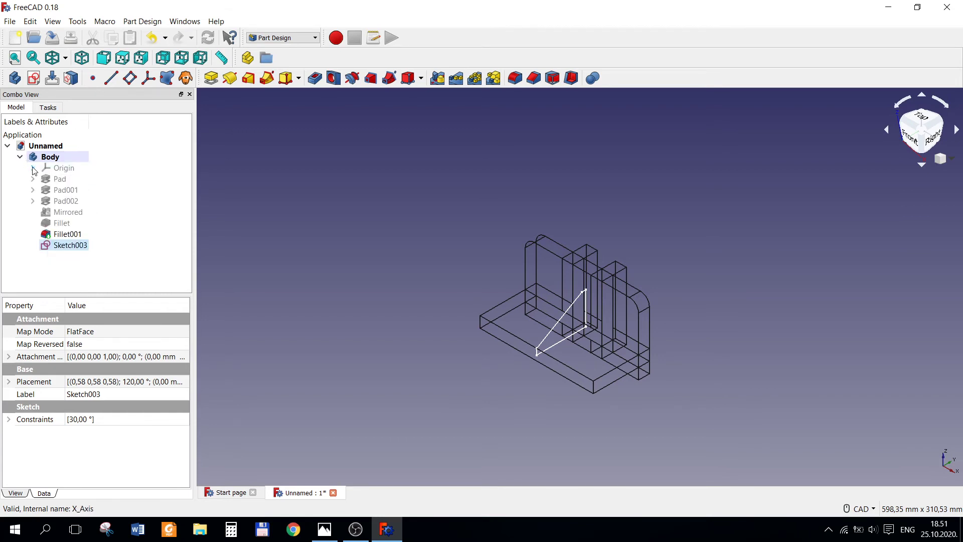
pyautogui.click(75, 251)
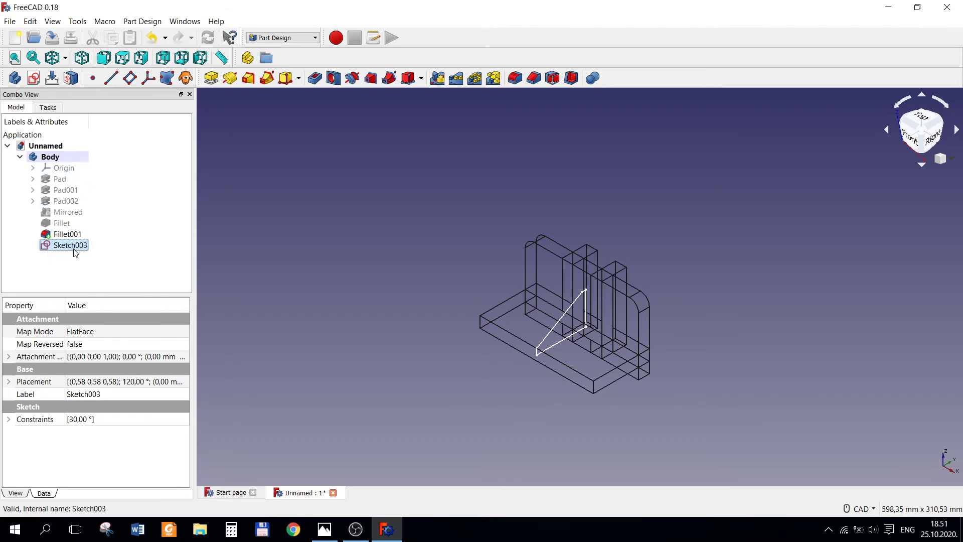
pyautogui.click(211, 79)
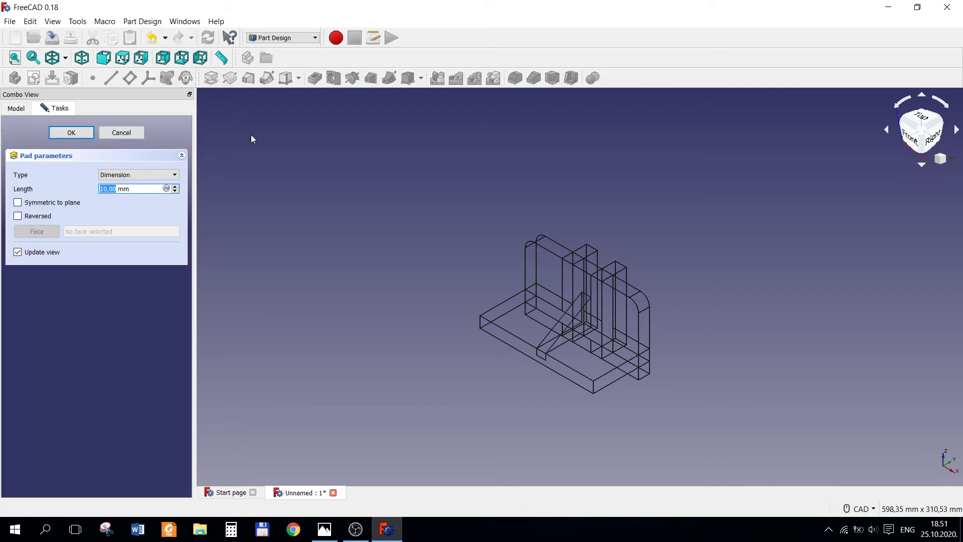
pyautogui.click(18, 202)
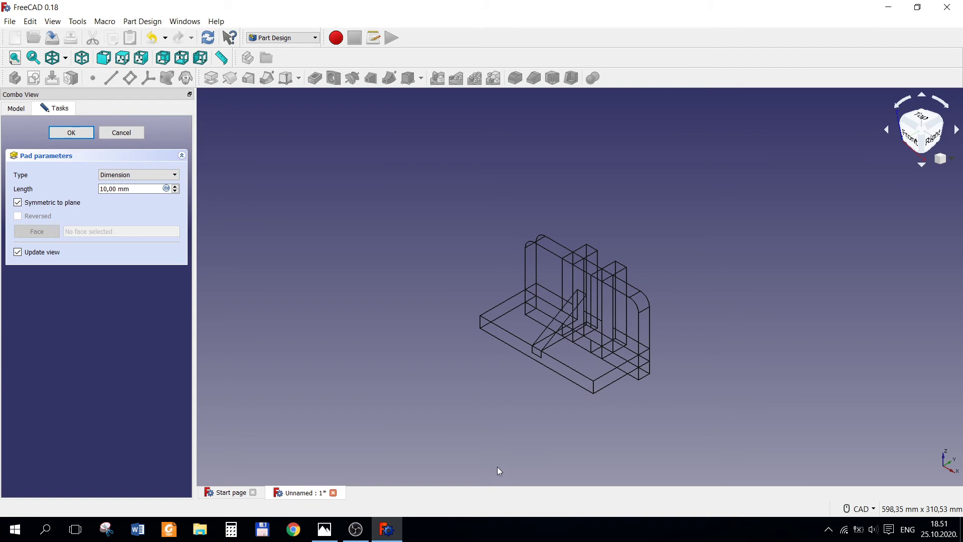
pyautogui.click(325, 529)
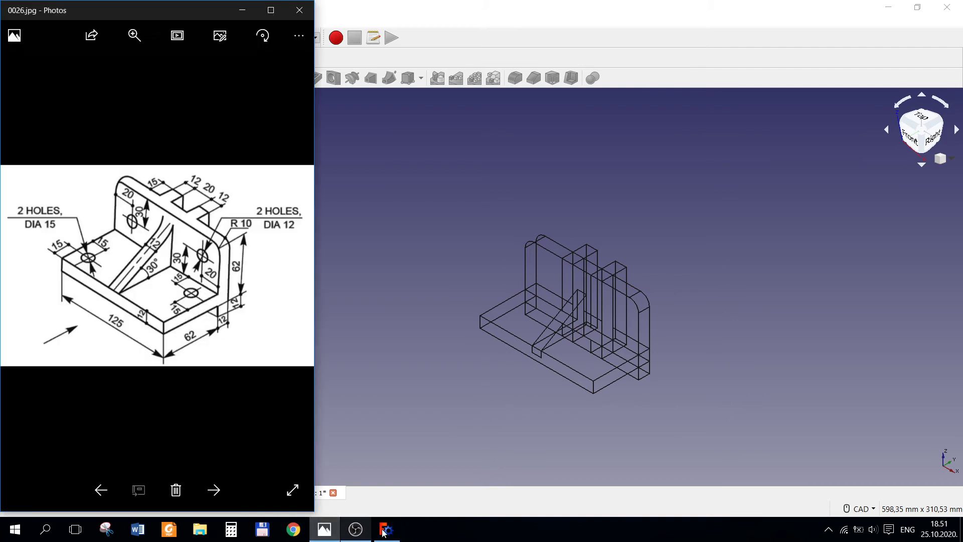
pyautogui.click(385, 531)
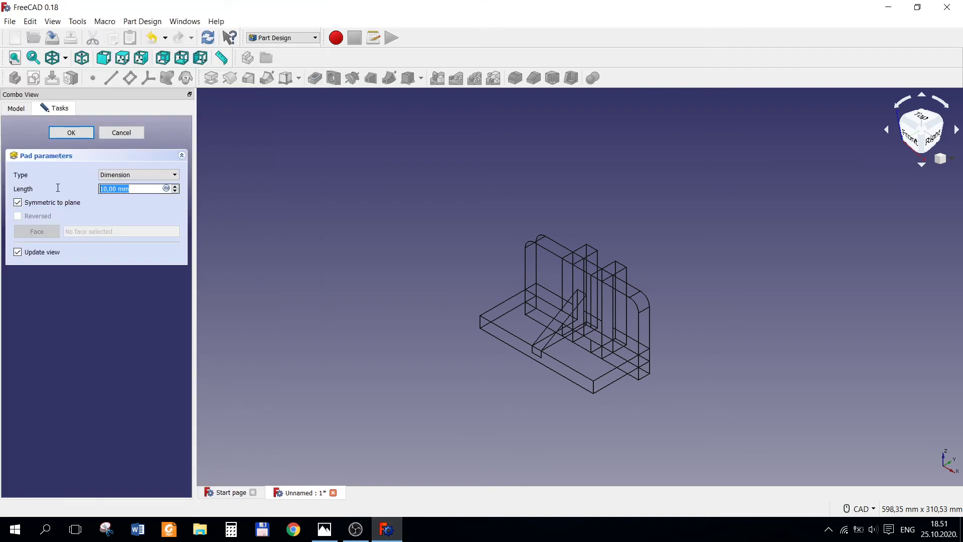
pyautogui.write('12')
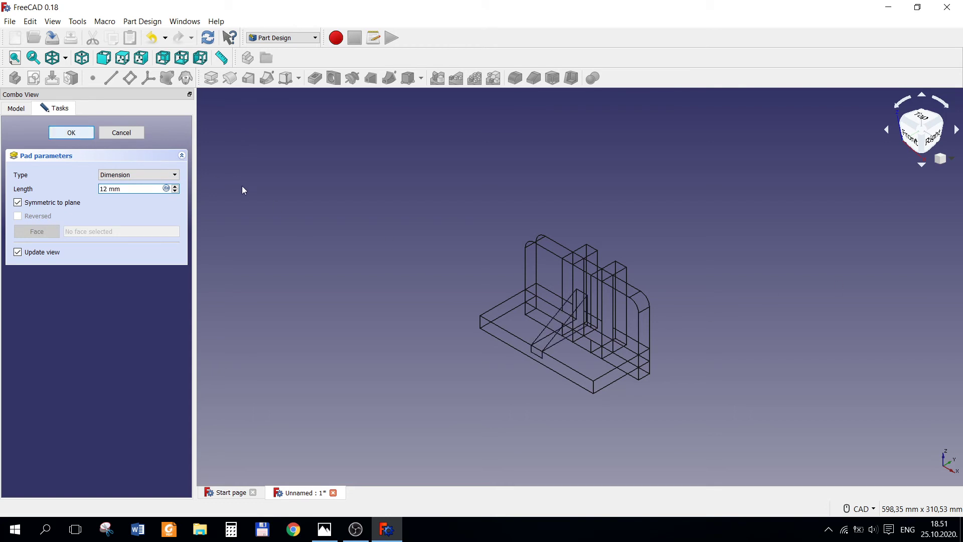
pyautogui.press('Return')
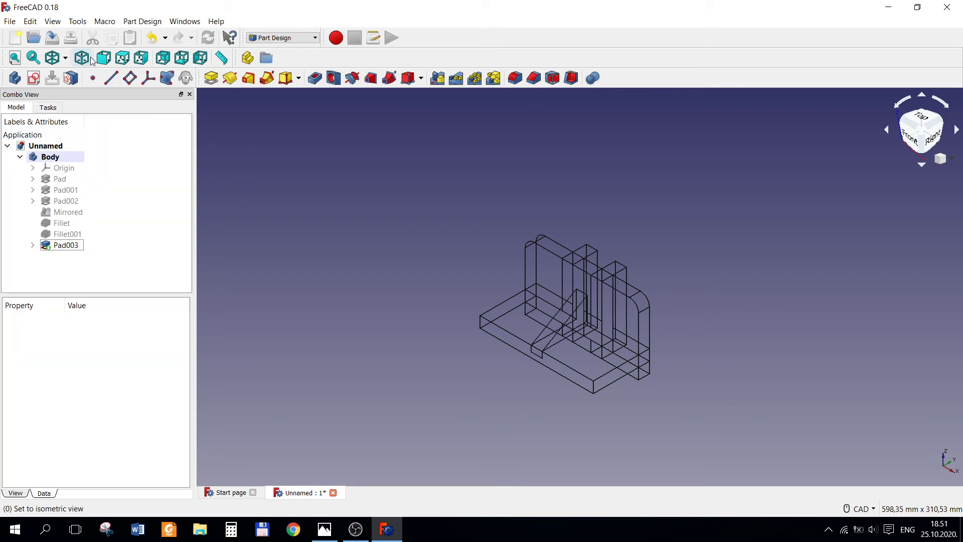
# Switch the bracket to the Shaded draw style and reposition the view.
pyautogui.click(65, 58)
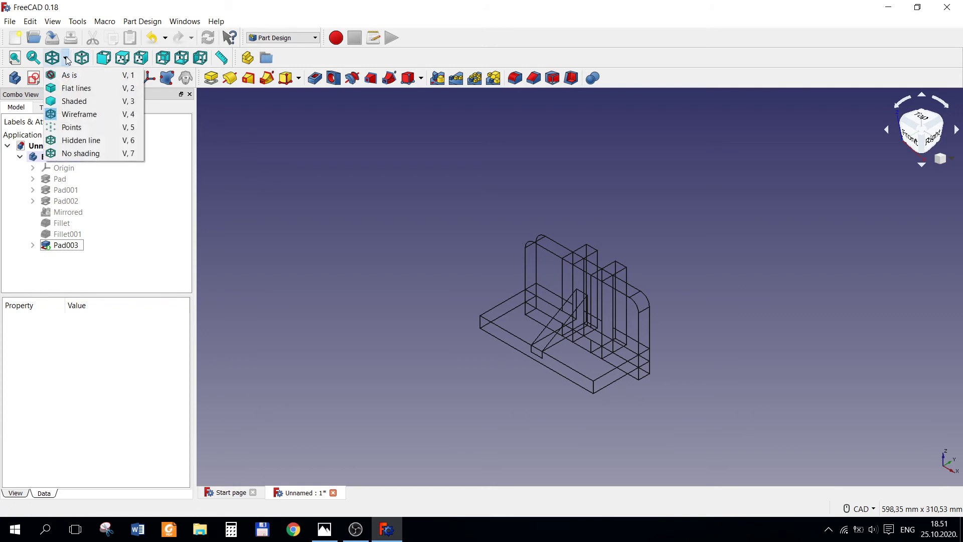
pyautogui.click(72, 102)
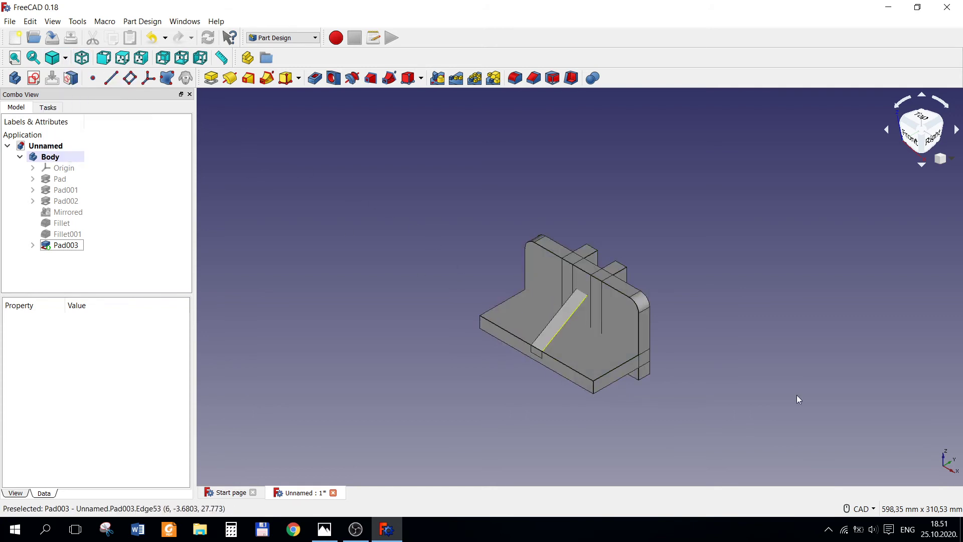
pyautogui.moveTo(661, 378)
pyautogui.mouseDown(button='middle')
pyautogui.moveTo(644, 337)
pyautogui.moveTo(591, 317)
pyautogui.mouseUp(button='middle')
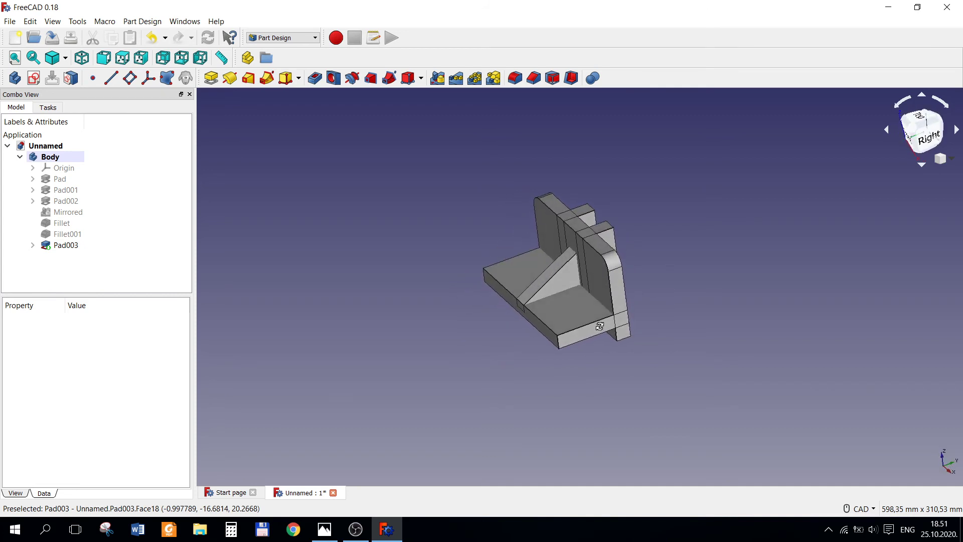
pyautogui.moveTo(591, 317); pyautogui.dragTo(404, 500, button='middle')
# Compare with the reference drawing, orbit to isometric and select the upright wall's left face.
pyautogui.click(337, 535)
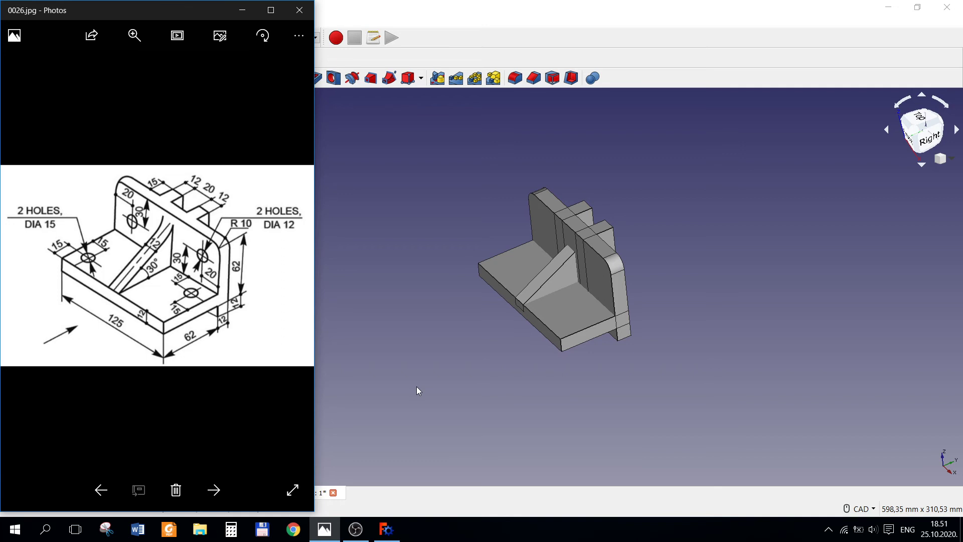
pyautogui.click(635, 431)
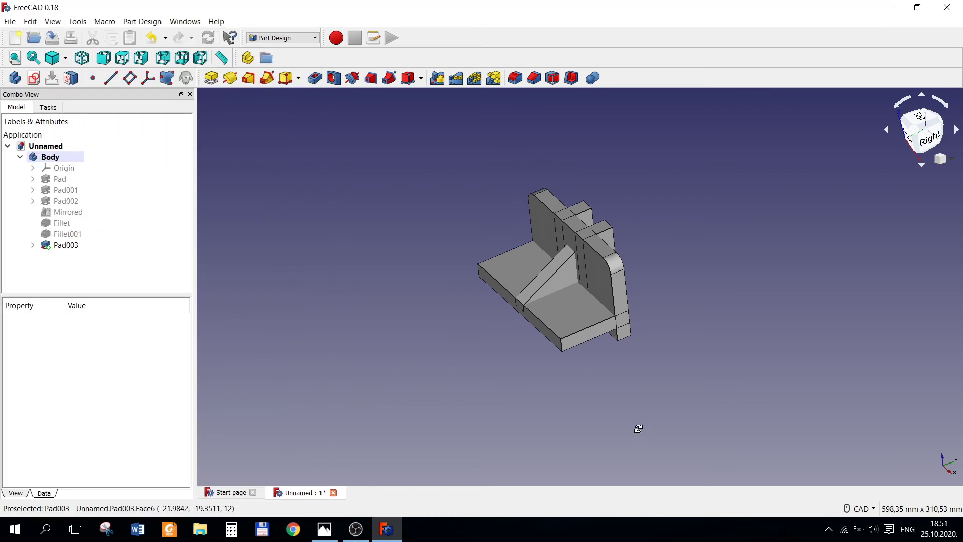
pyautogui.moveTo(638, 428); pyautogui.dragTo(722, 424, button='middle')
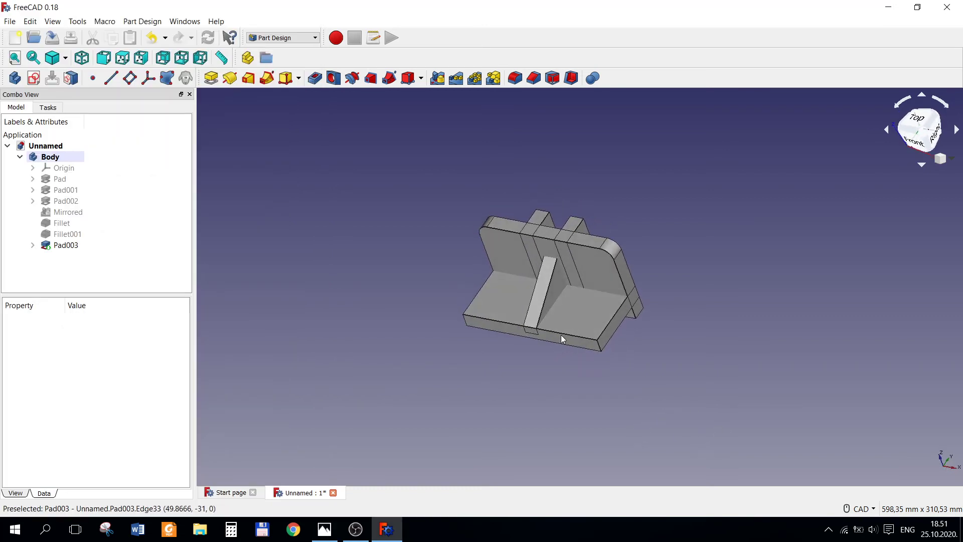
pyautogui.click(501, 250)
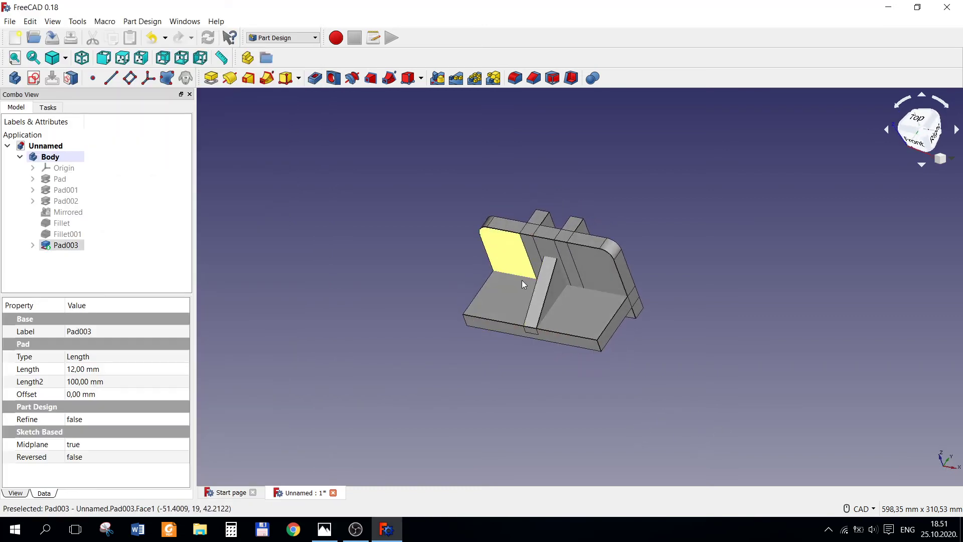
# Create a sketch on the wall face and draw two circles, one left and one right.
pyautogui.click(34, 77)
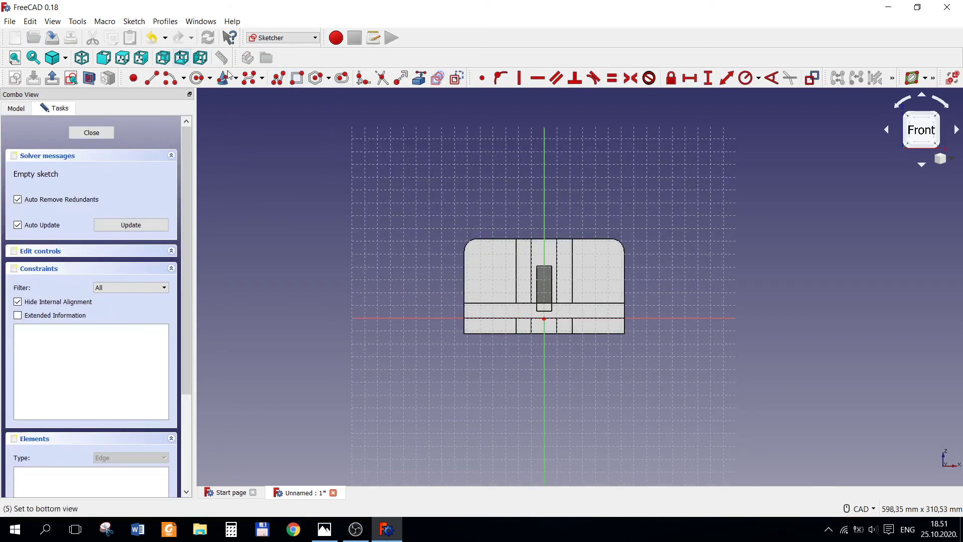
pyautogui.click(199, 79)
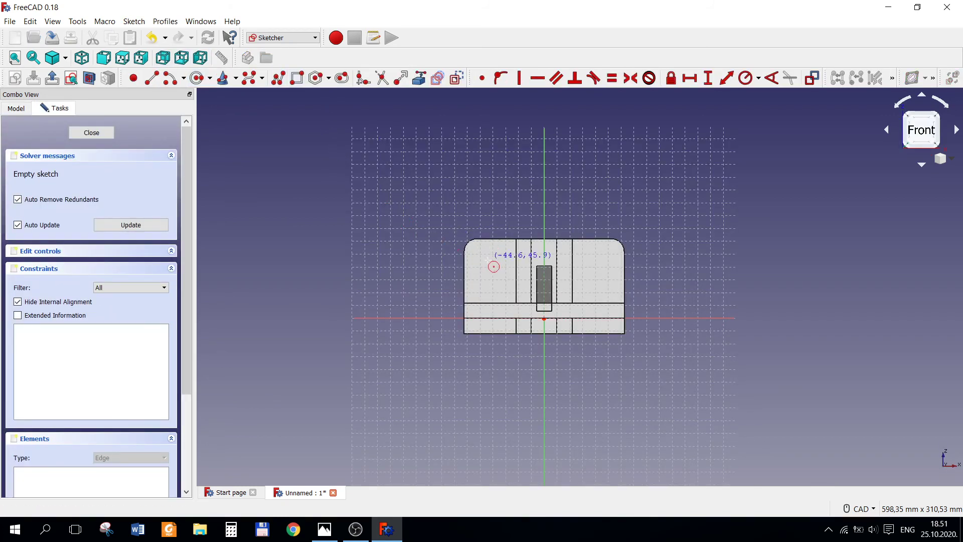
pyautogui.click(486, 266)
pyautogui.click(495, 274)
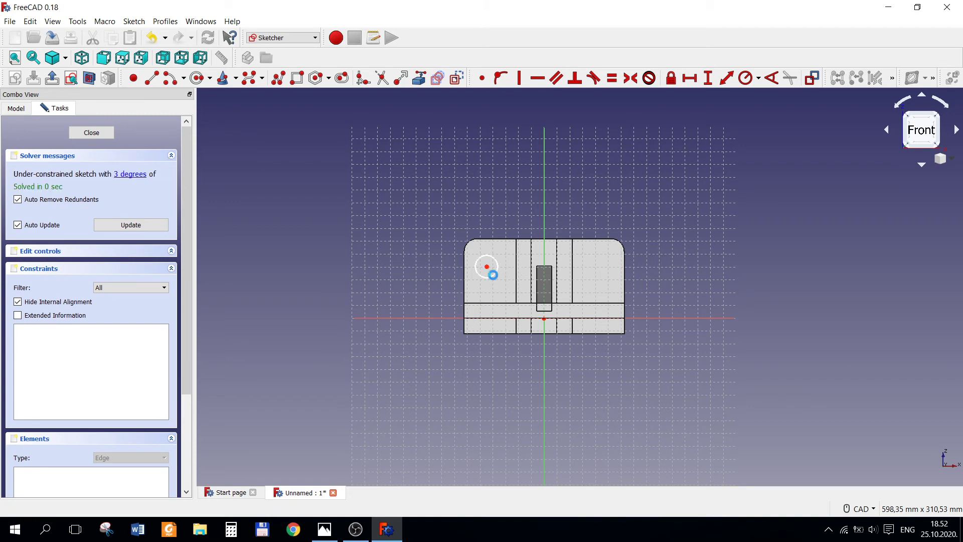
pyautogui.click(596, 286)
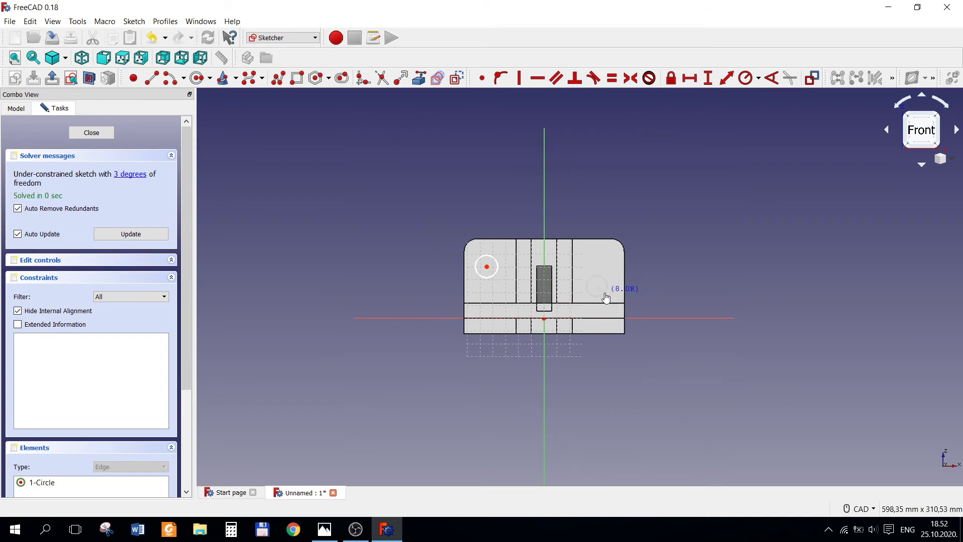
pyautogui.click(324, 532)
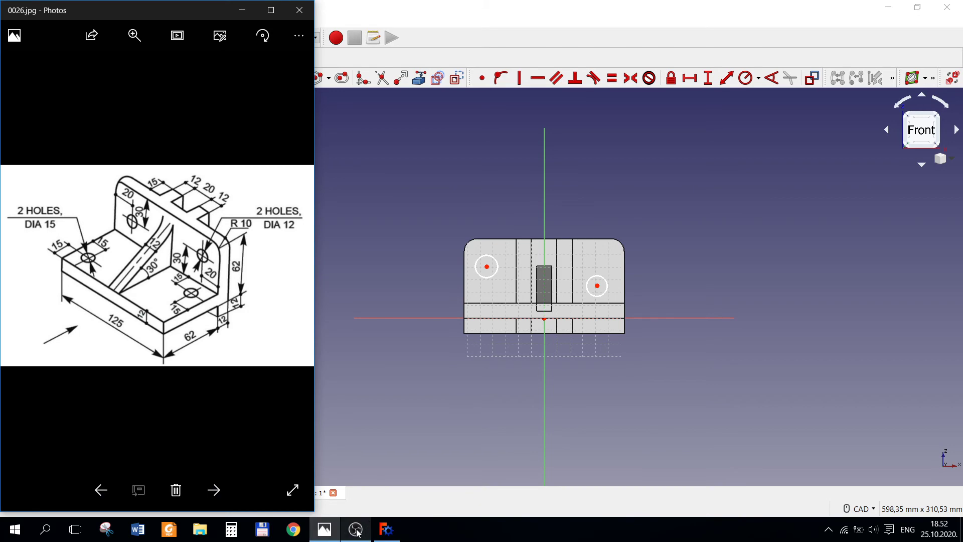
pyautogui.click(387, 530)
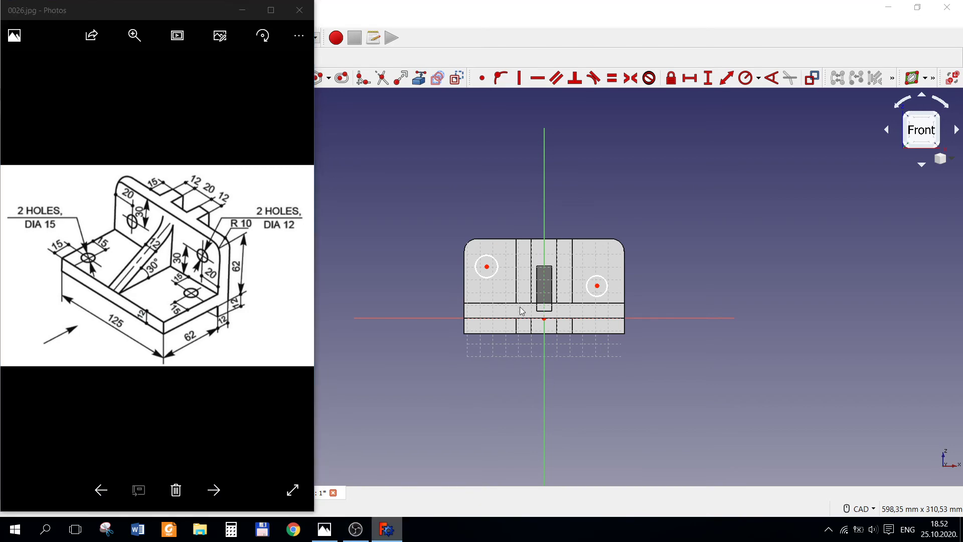
pyautogui.click(393, 534)
pyautogui.click(387, 530)
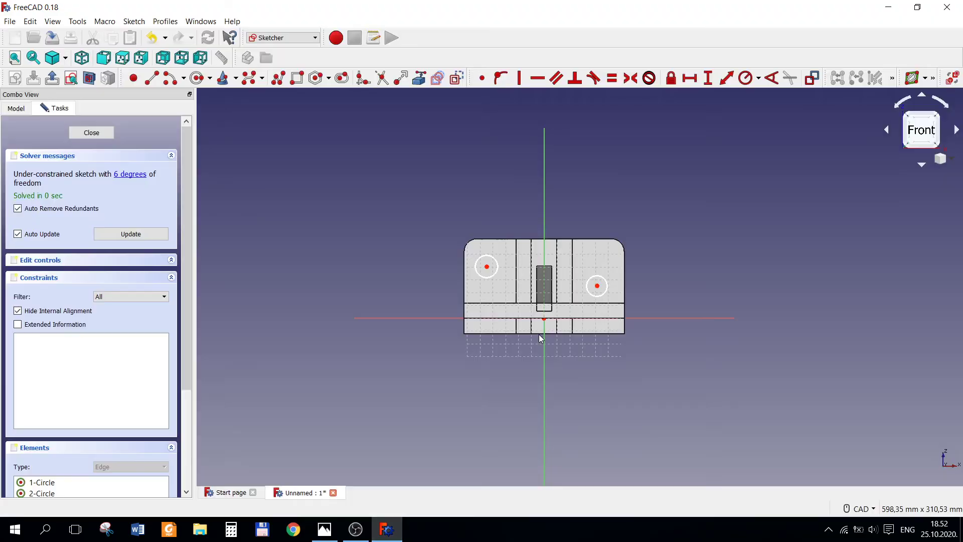
pyautogui.scroll(5, 504, 271)
# Make both circles equal and set their diameter to 12 mm.
pyautogui.click(470, 295)
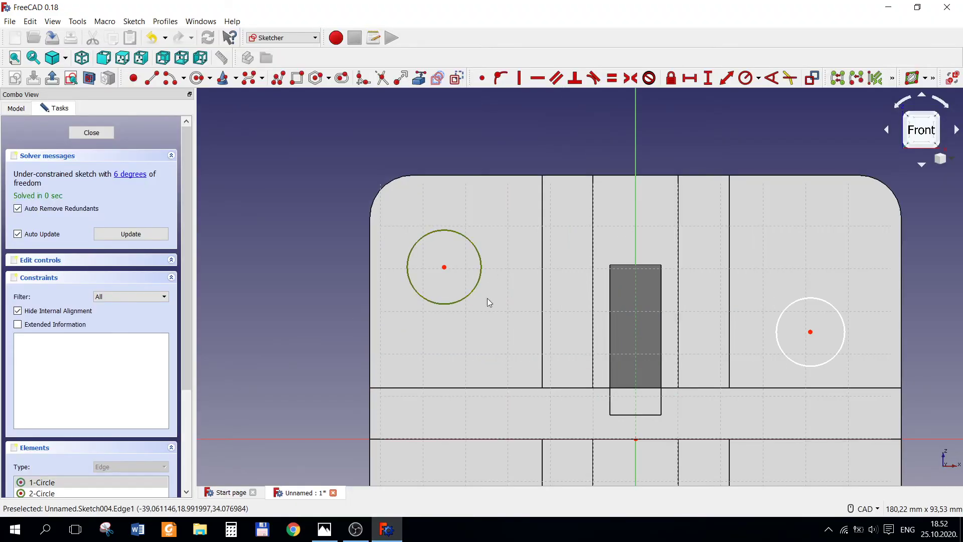
pyautogui.click(790, 359)
pyautogui.click(612, 78)
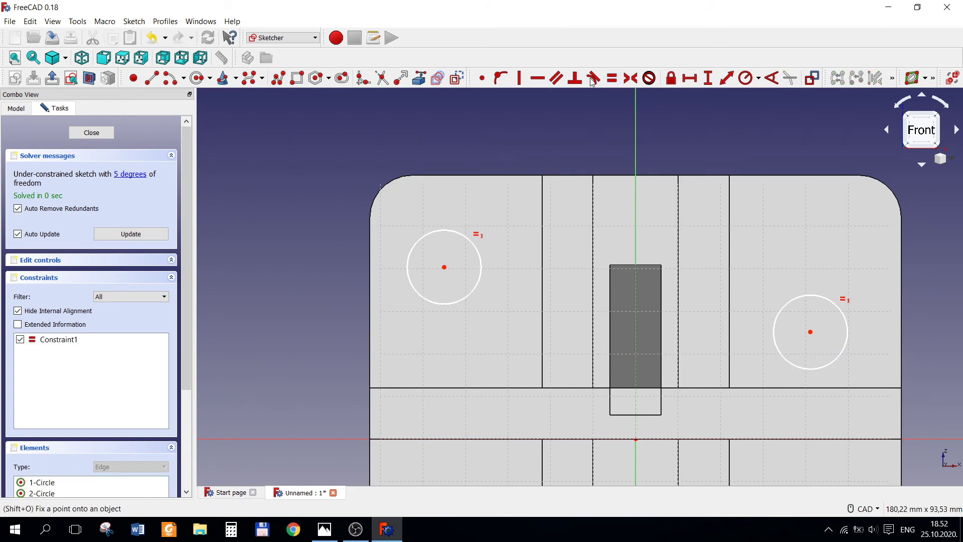
pyautogui.click(759, 79)
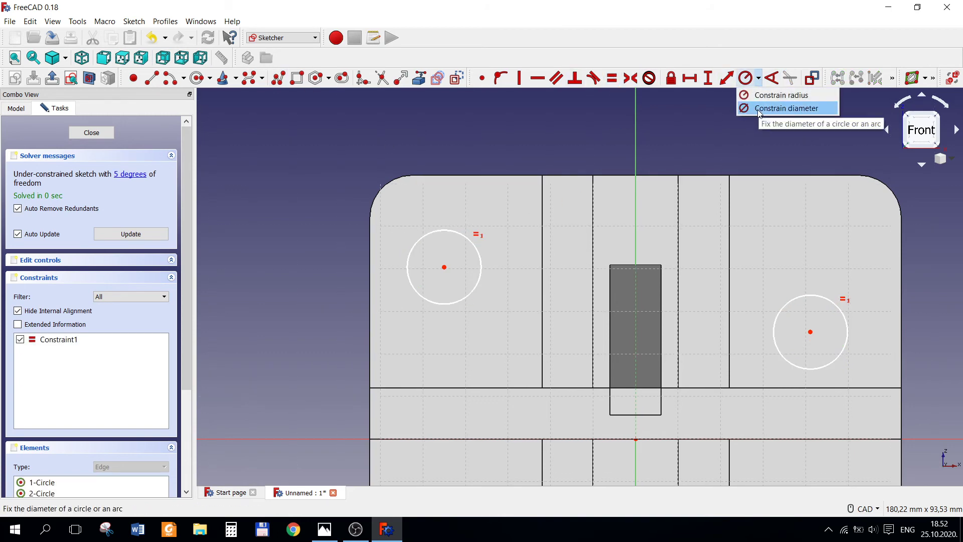
pyautogui.click(777, 107)
pyautogui.click(477, 254)
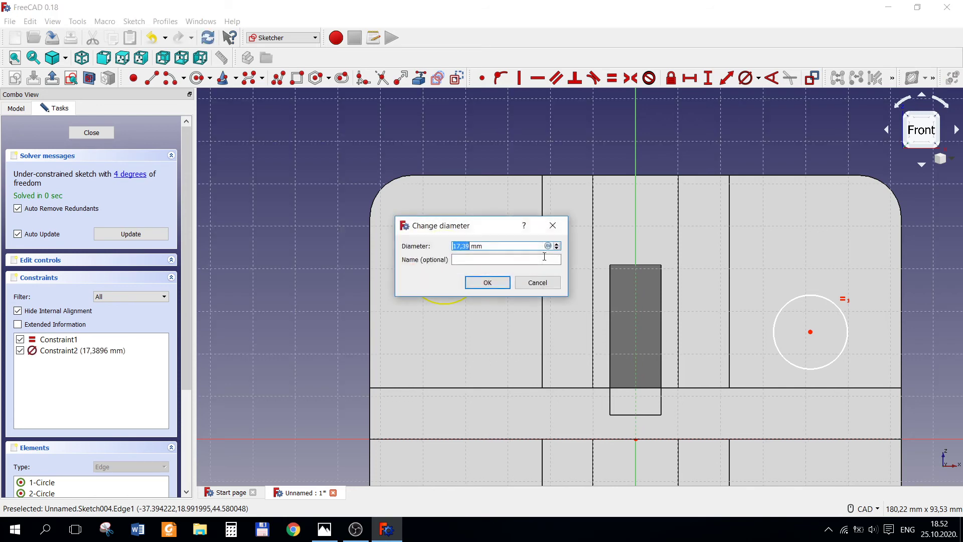
pyautogui.write('12')
pyautogui.press('Return')
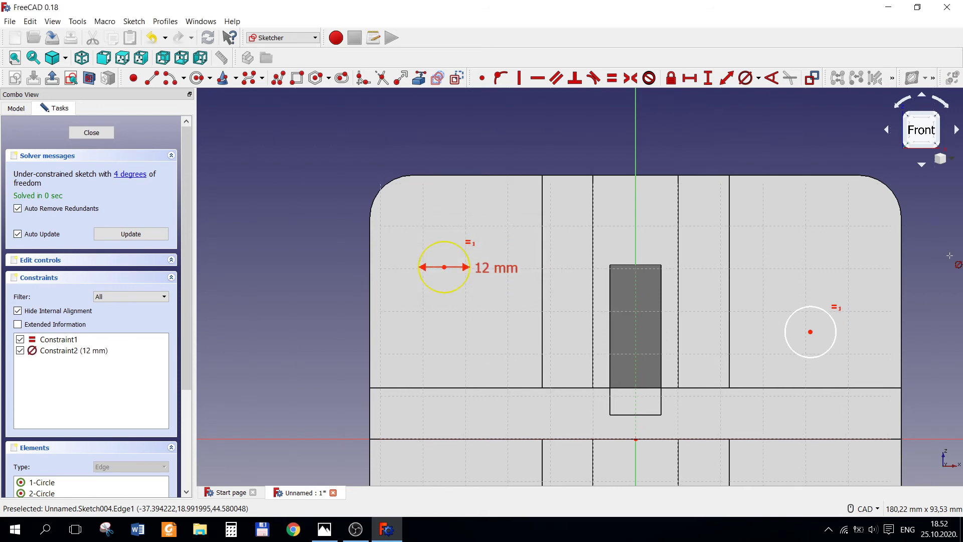
# Link the wall's left and top edges as external geometry and select the left circle's centre.
pyautogui.scroll(2, 951, 261)
pyautogui.scroll(-3, 494, 278)
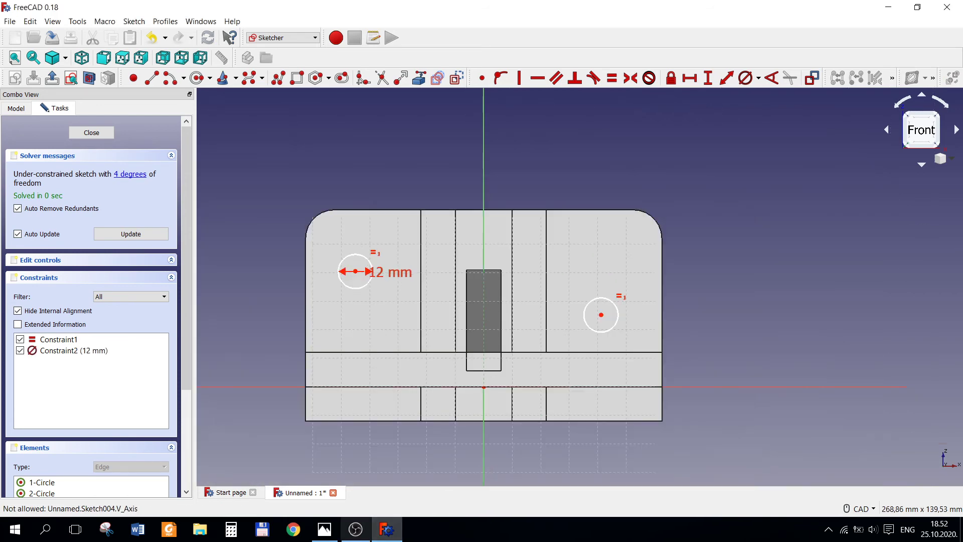
pyautogui.click(324, 529)
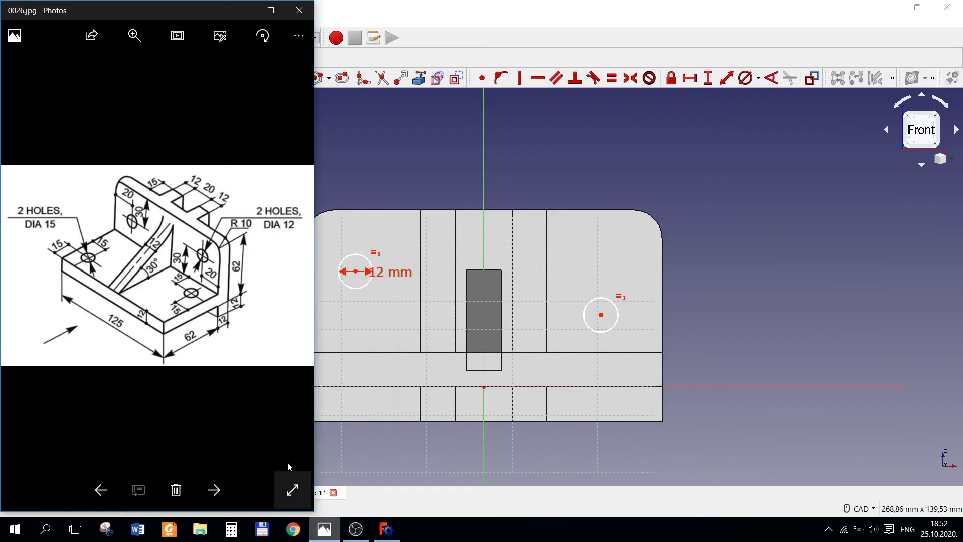
pyautogui.click(386, 529)
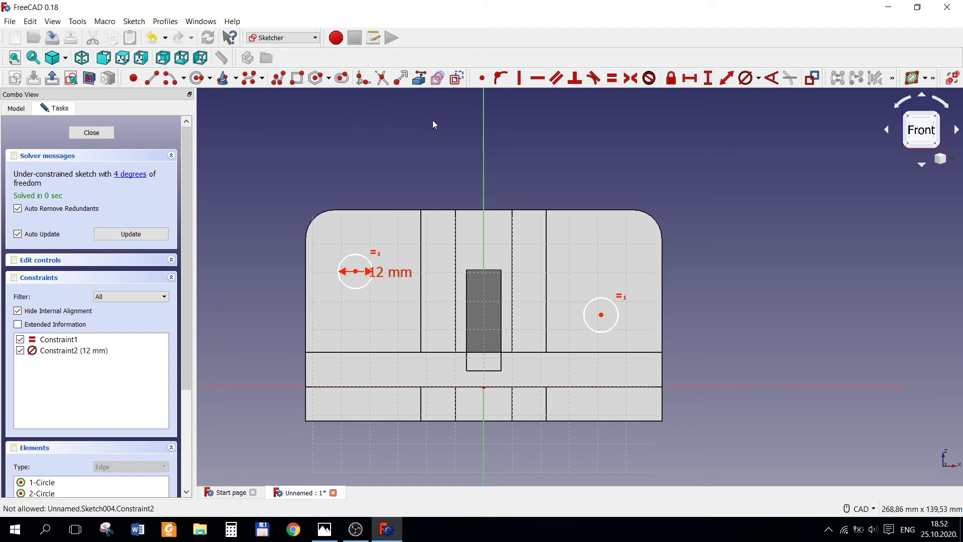
pyautogui.click(307, 287)
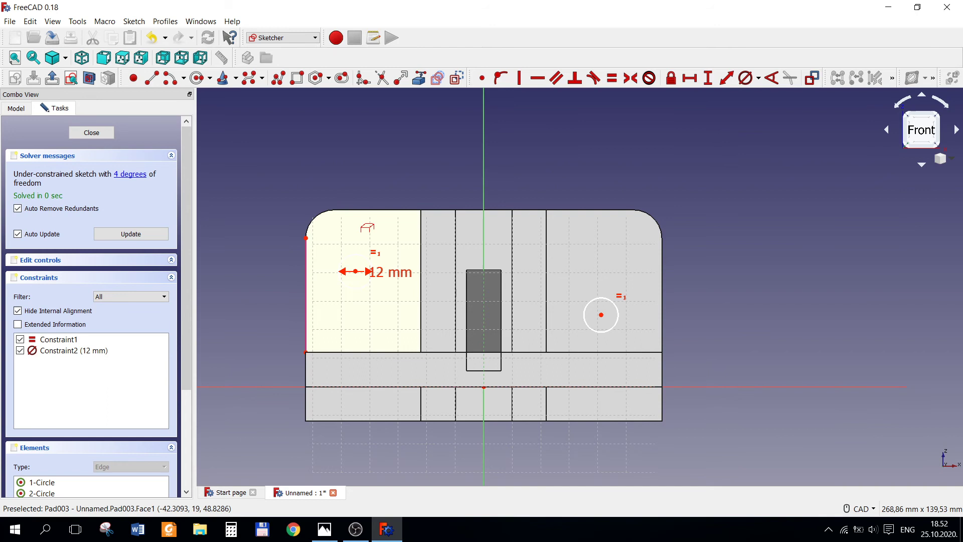
pyautogui.click(360, 211)
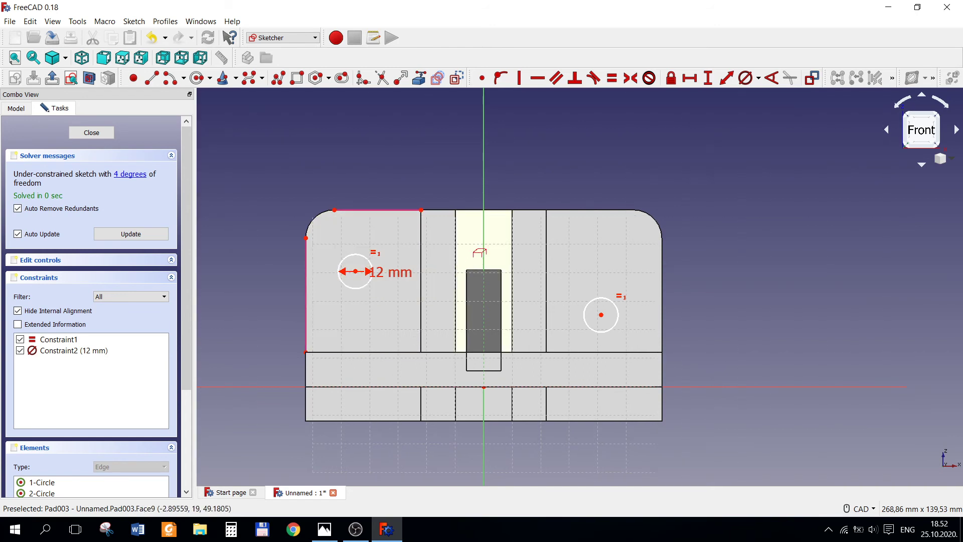
pyautogui.click(324, 529)
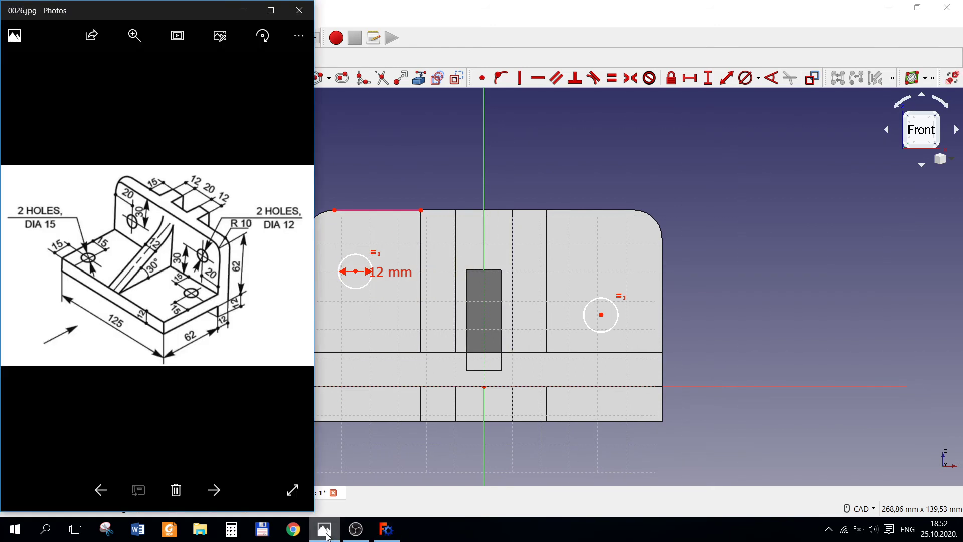
pyautogui.click(386, 530)
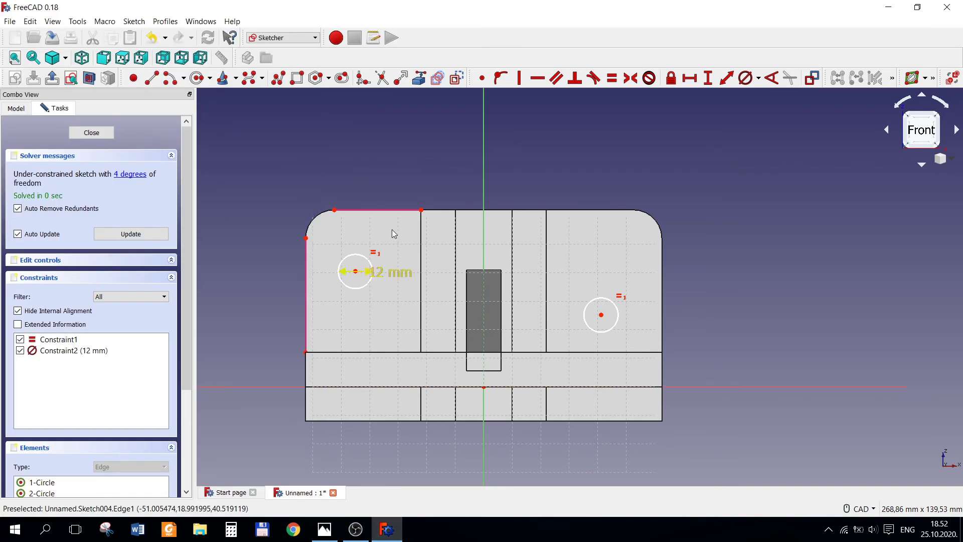
pyautogui.click(356, 271)
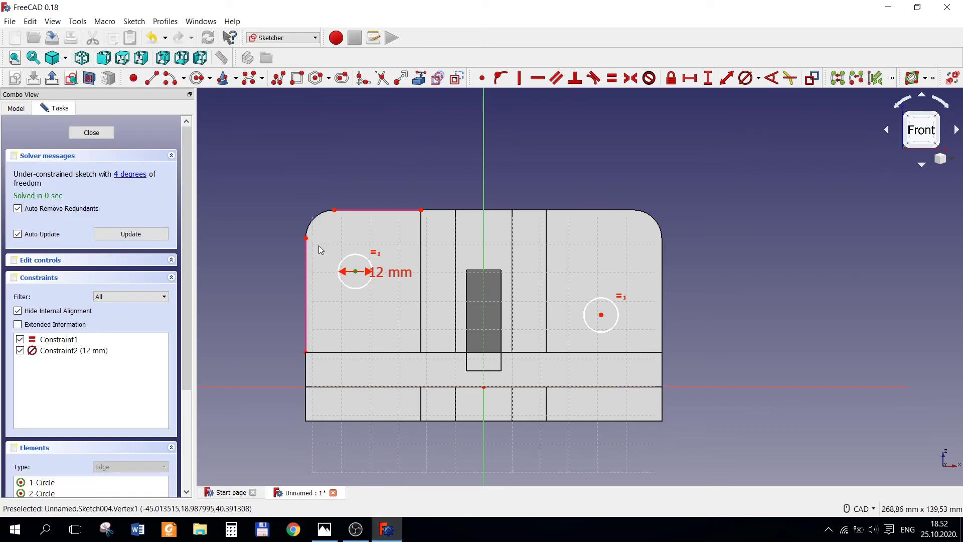
# Set the left circle's centre 20 mm horizontally from the wall's left edge.
pyautogui.click(690, 79)
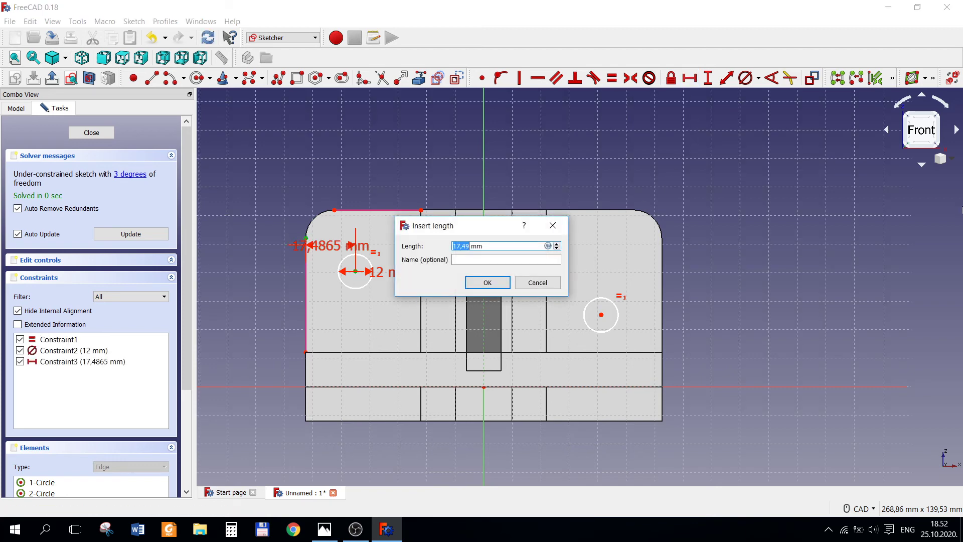
pyautogui.write('20')
pyautogui.press('Return')
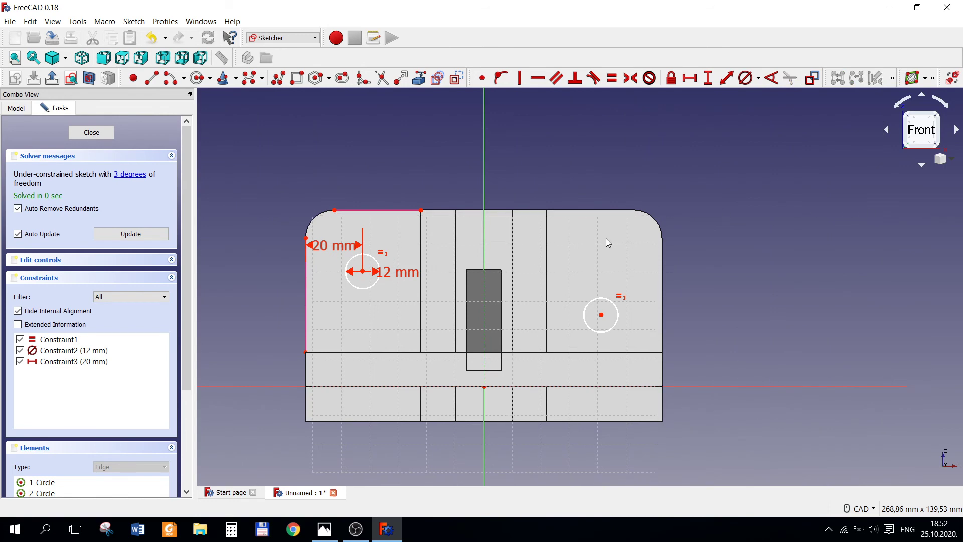
pyautogui.rightClick(606, 239)
pyautogui.click(365, 182)
# Dimension the left circle's centre 30 mm below the wall's top-left corner.
pyautogui.click(334, 210)
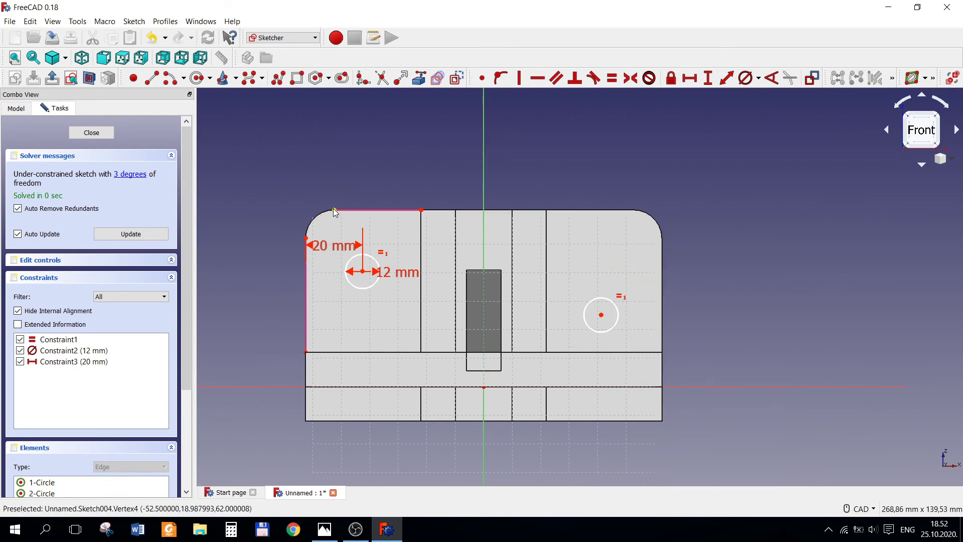
pyautogui.click(363, 271)
pyautogui.click(708, 78)
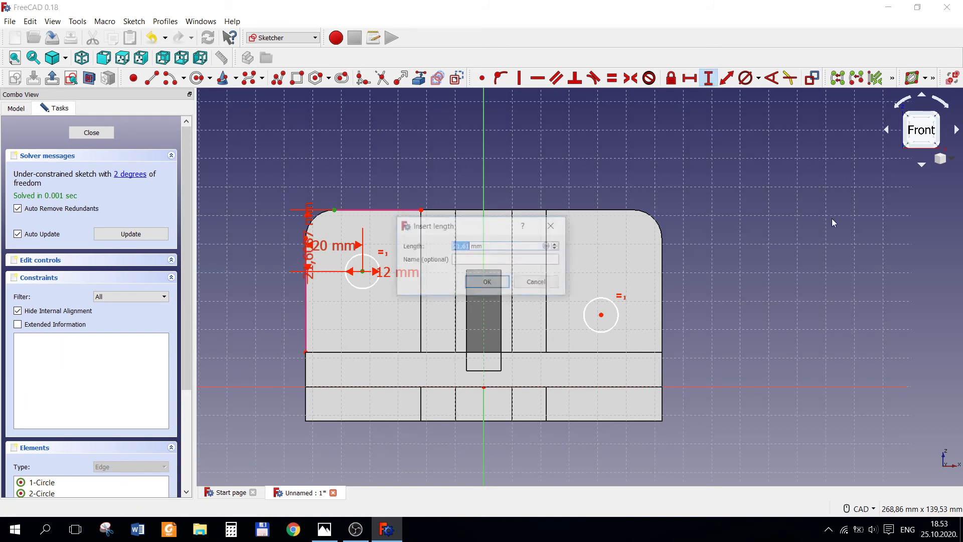
pyautogui.write('30')
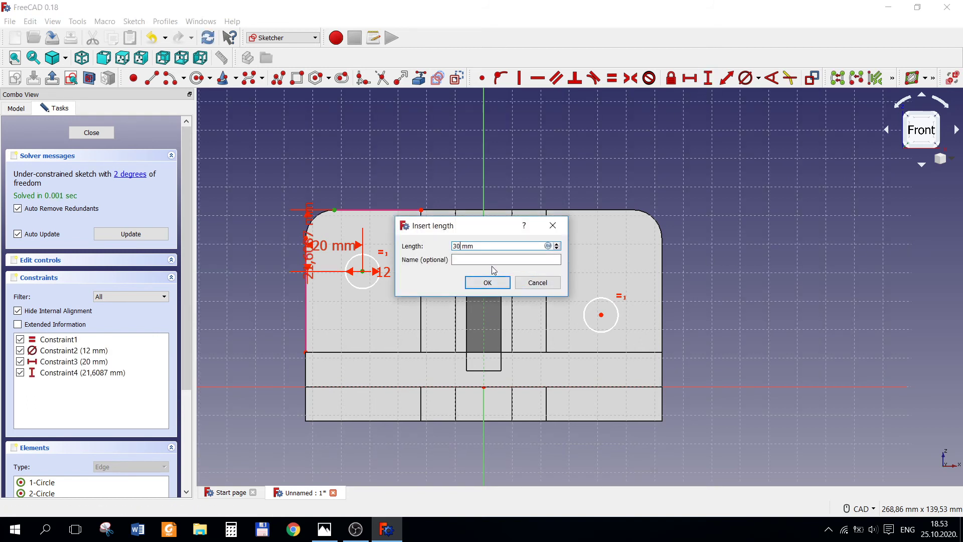
pyautogui.click(488, 283)
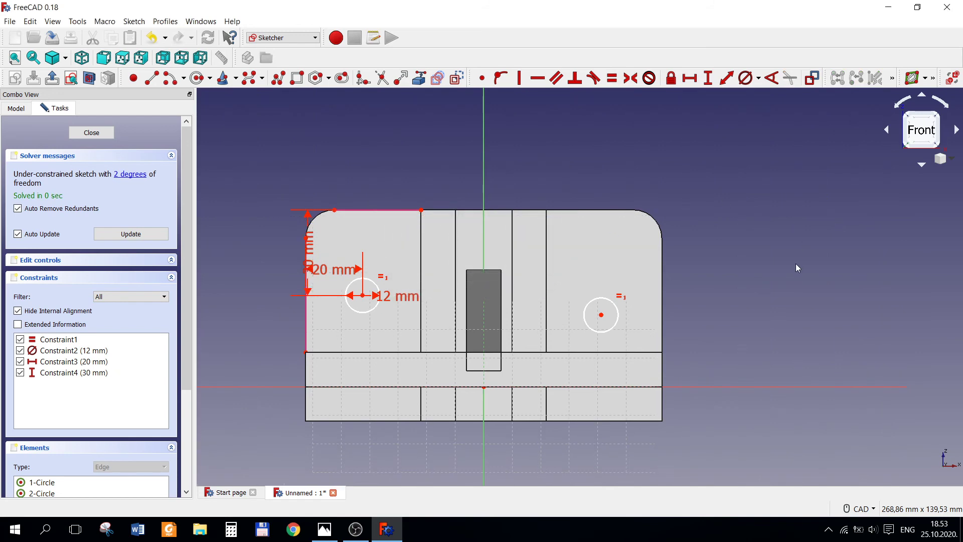
pyautogui.click(420, 78)
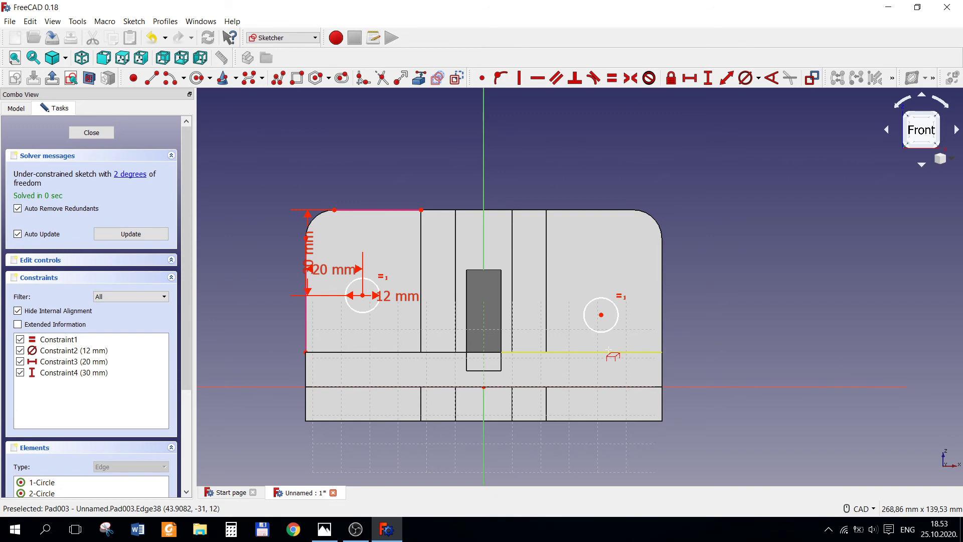
# Reference the wall's right edge and set the right circle's centre 20 mm from it.
pyautogui.click(661, 321)
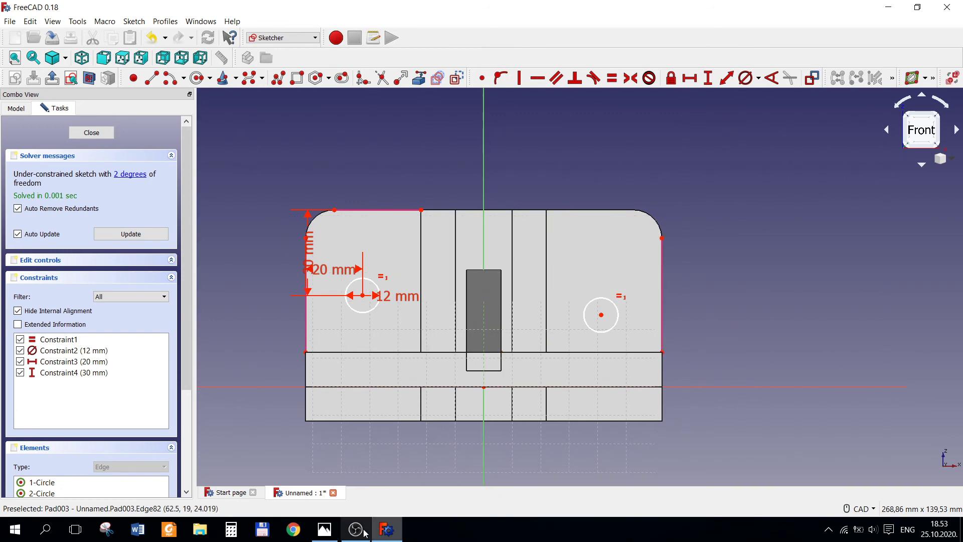
pyautogui.click(336, 533)
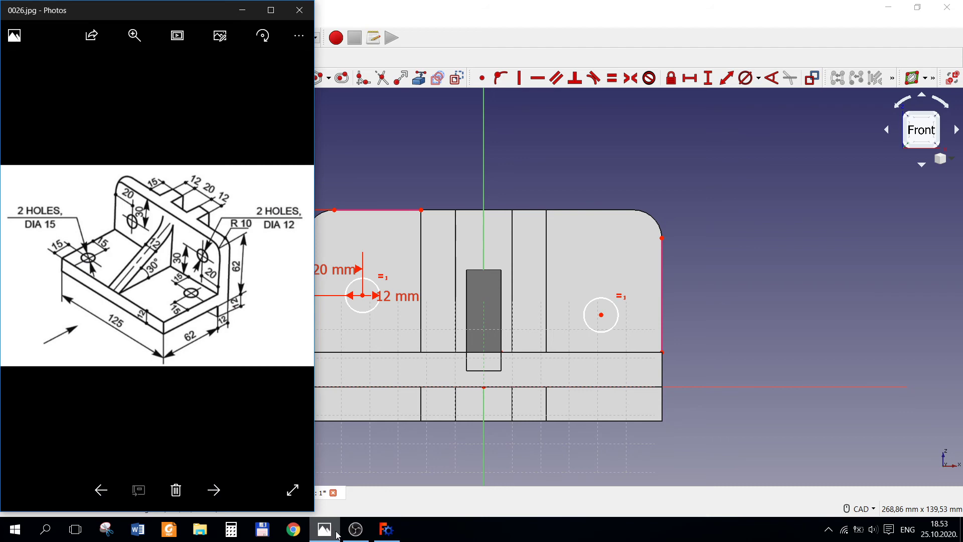
pyautogui.click(386, 529)
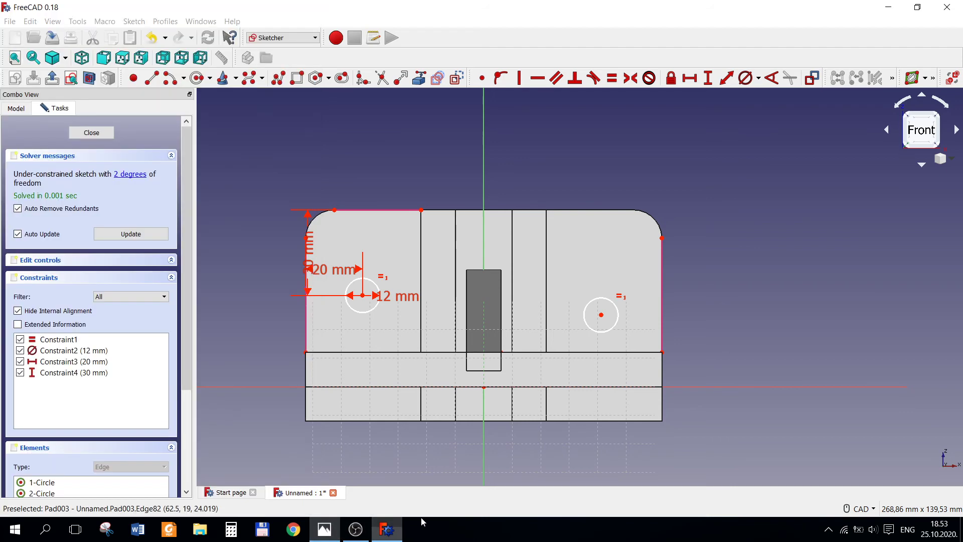
pyautogui.click(604, 316)
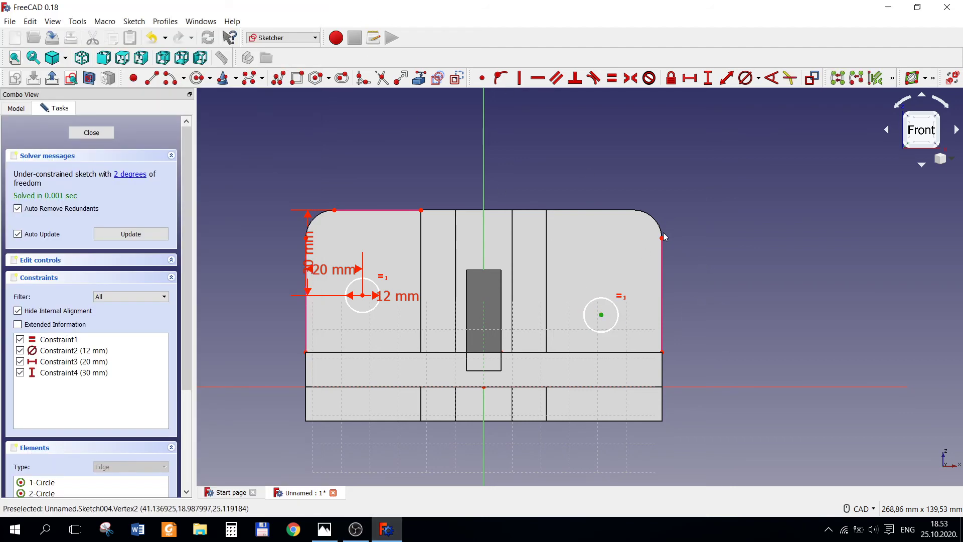
pyautogui.click(690, 78)
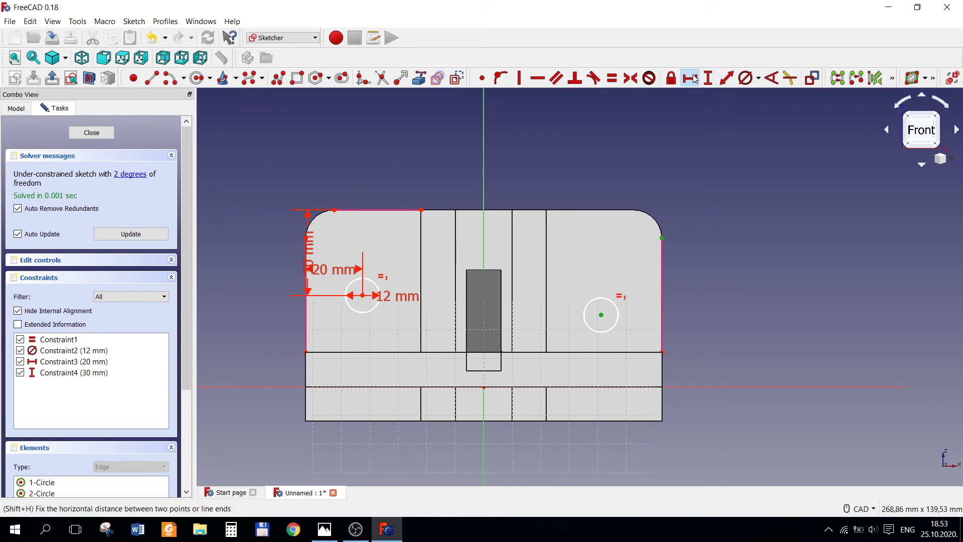
pyautogui.write('20')
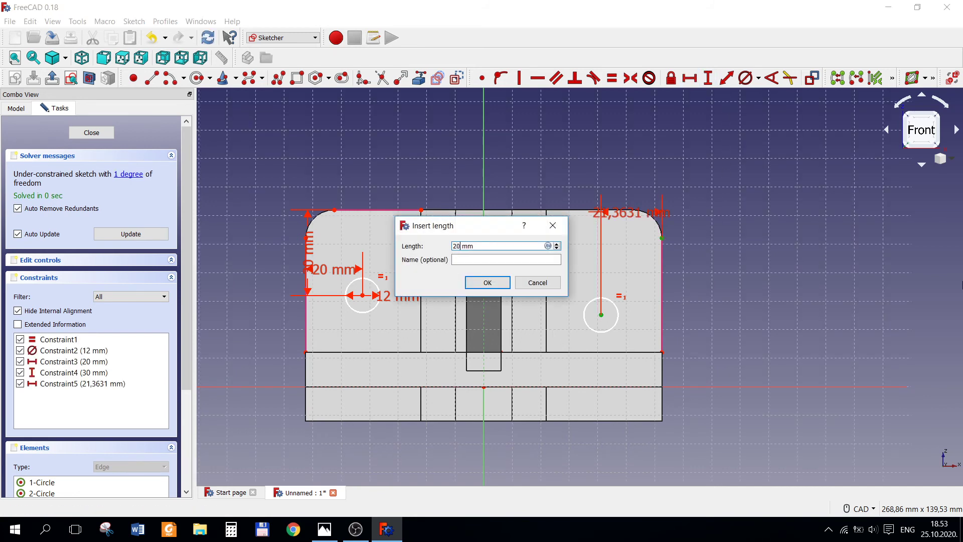
pyautogui.press('Return')
pyautogui.rightClick(832, 342)
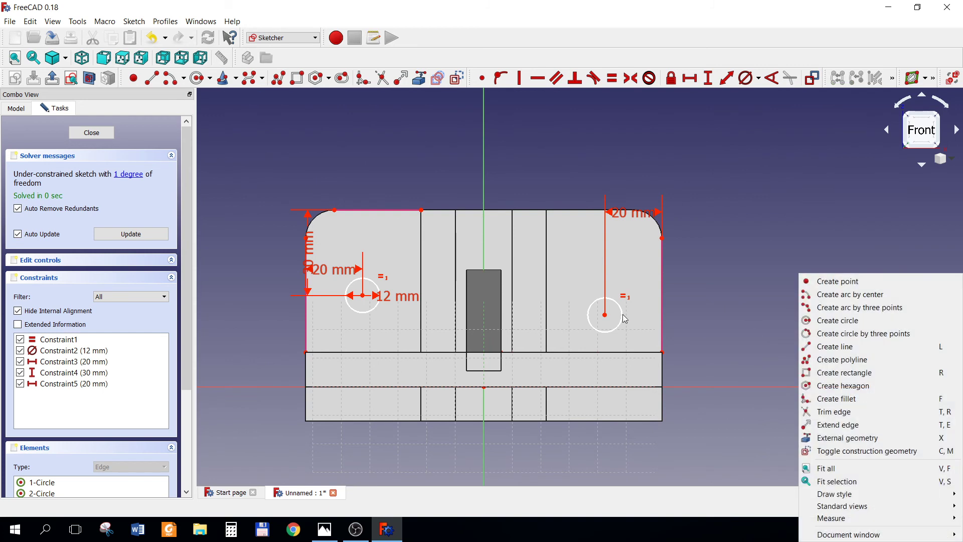
pyautogui.click(610, 319)
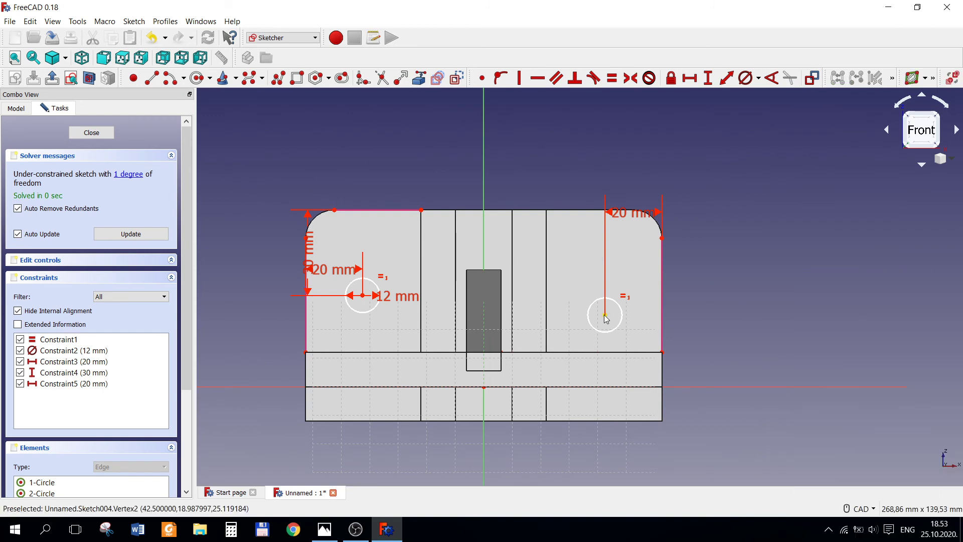
# Dimension the right circle's centre 30 mm above the wall's lower right corner.
pyautogui.click(606, 315)
pyautogui.click(662, 352)
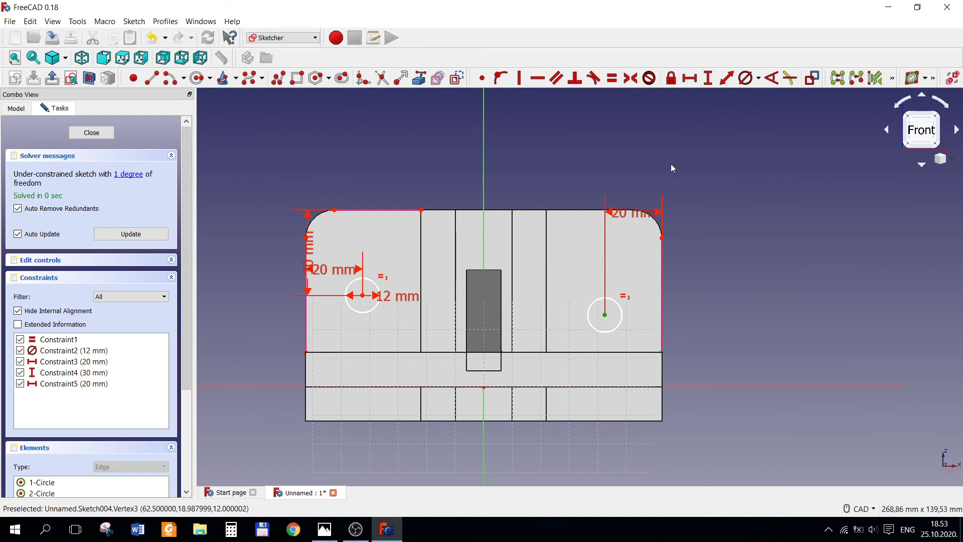
pyautogui.click(708, 78)
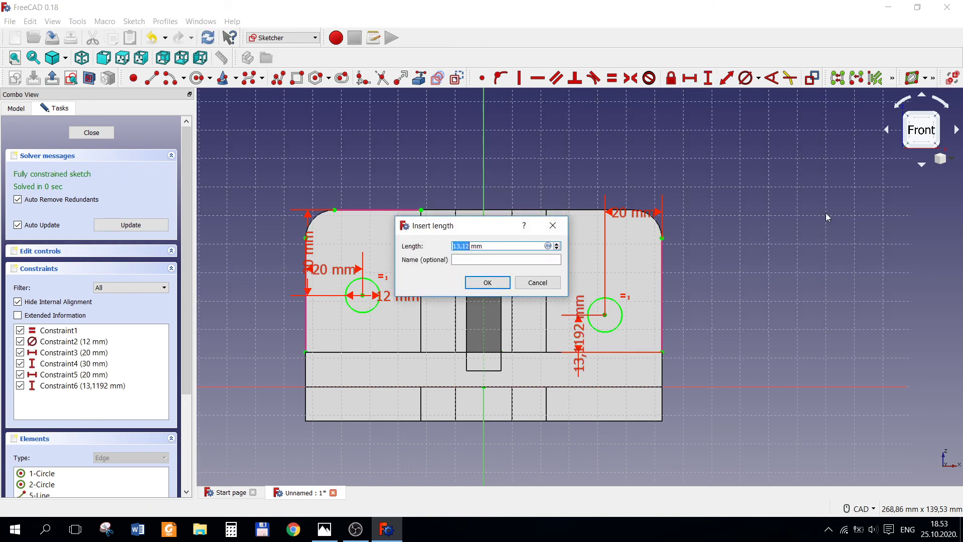
pyautogui.write('30')
pyautogui.click(489, 284)
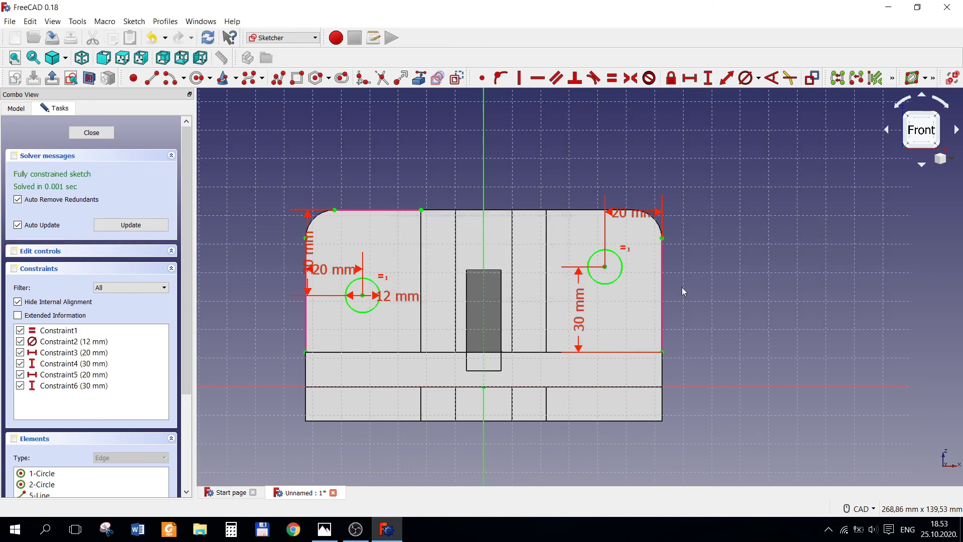
pyautogui.click(951, 159)
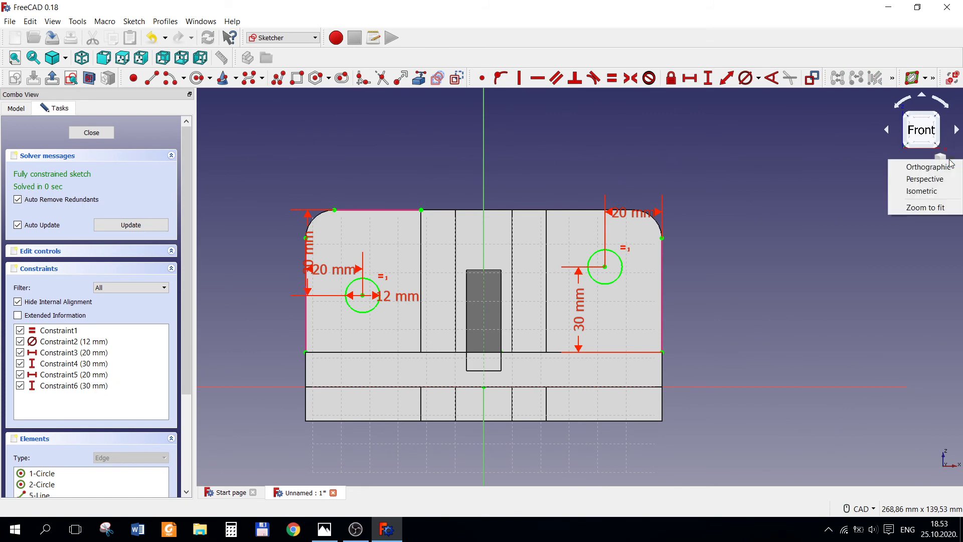
# Pocket Sketch004 Through all to cut both wall holes, then start a sketch on the base's top face.
pyautogui.click(927, 190)
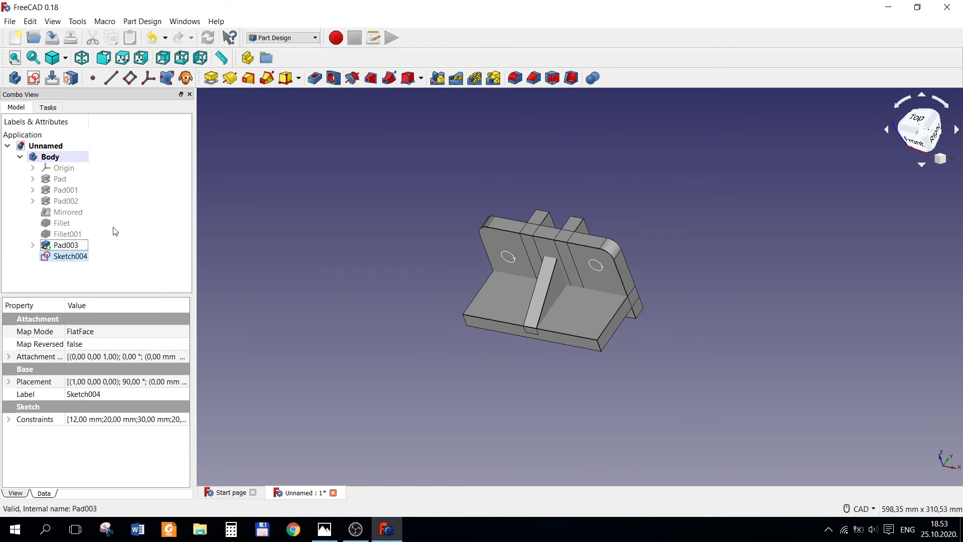
pyautogui.click(64, 248)
pyautogui.click(316, 78)
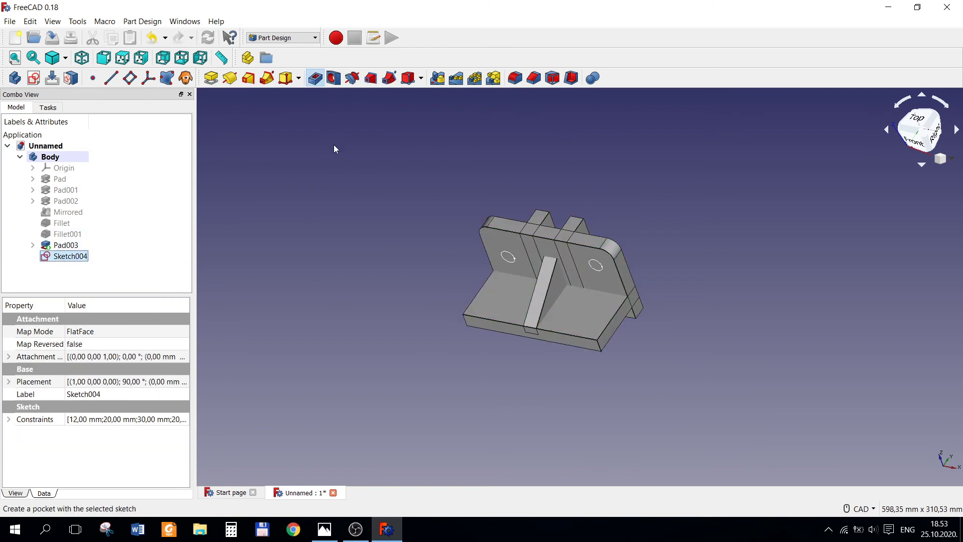
pyautogui.click(138, 175)
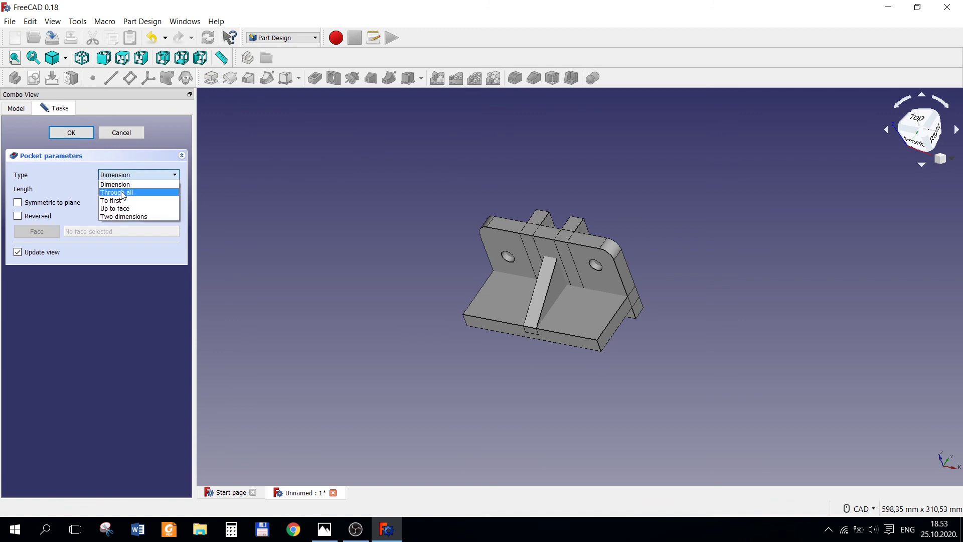
pyautogui.click(230, 237)
pyautogui.scroll(-1, 133, 175)
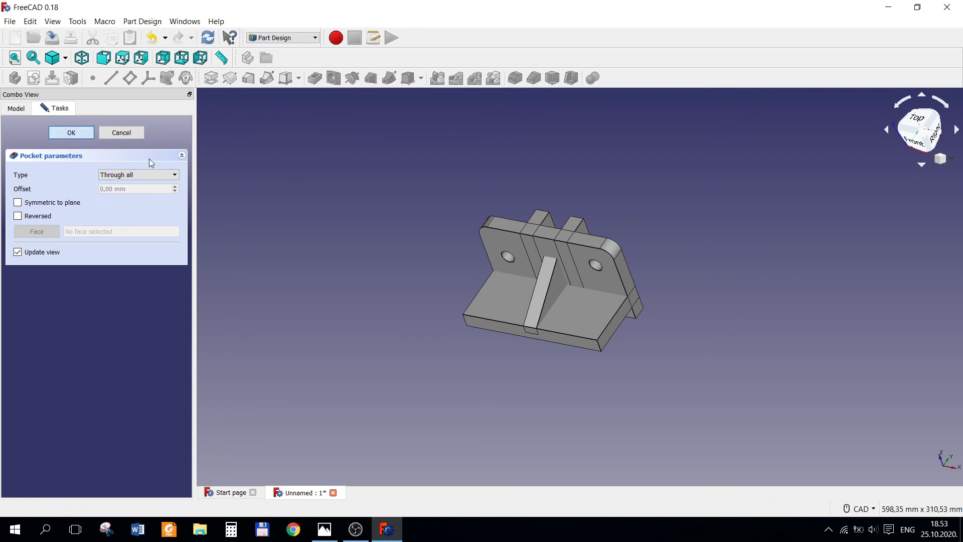
pyautogui.press('Return')
pyautogui.click(499, 299)
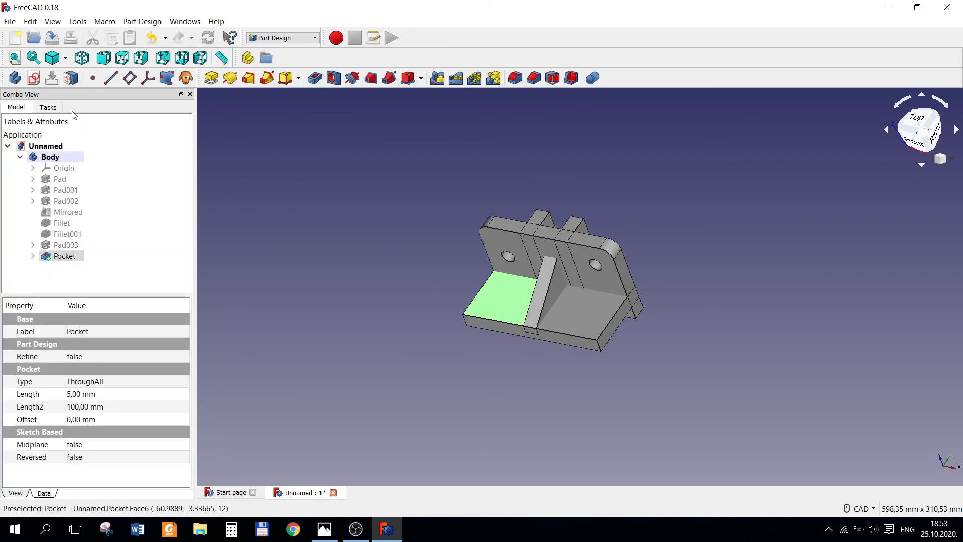
pyautogui.click(35, 82)
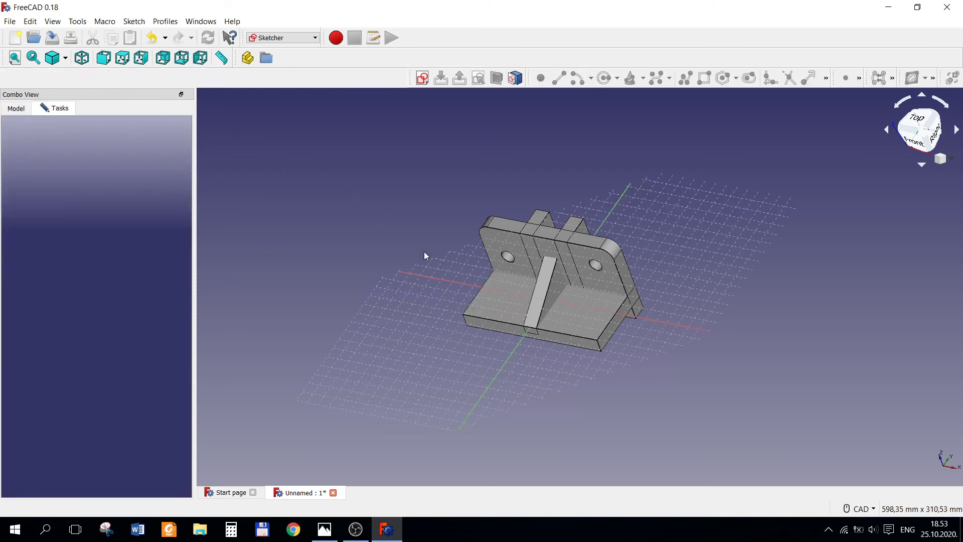
# Check the drawing and place two circles on the left and right halves of the base.
pyautogui.click(324, 529)
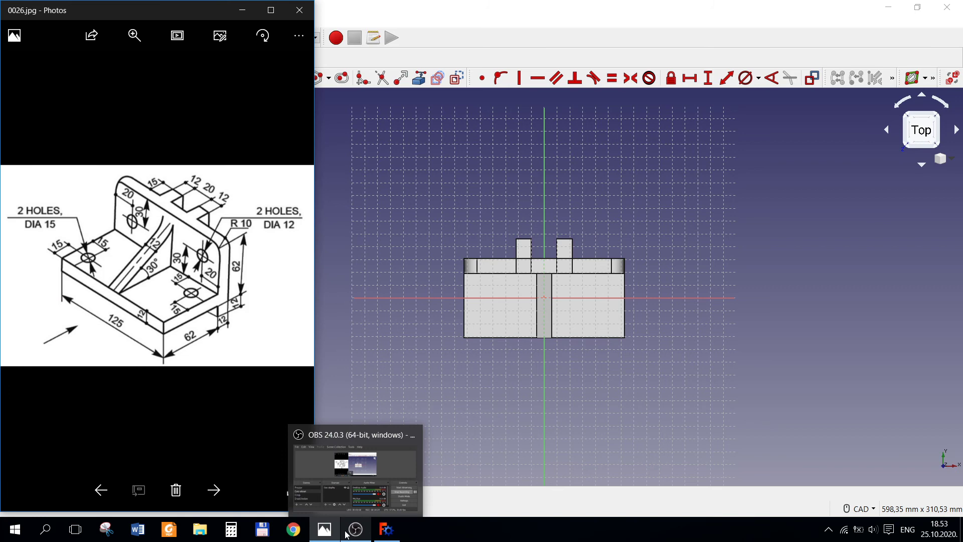
pyautogui.moveTo(386, 530)
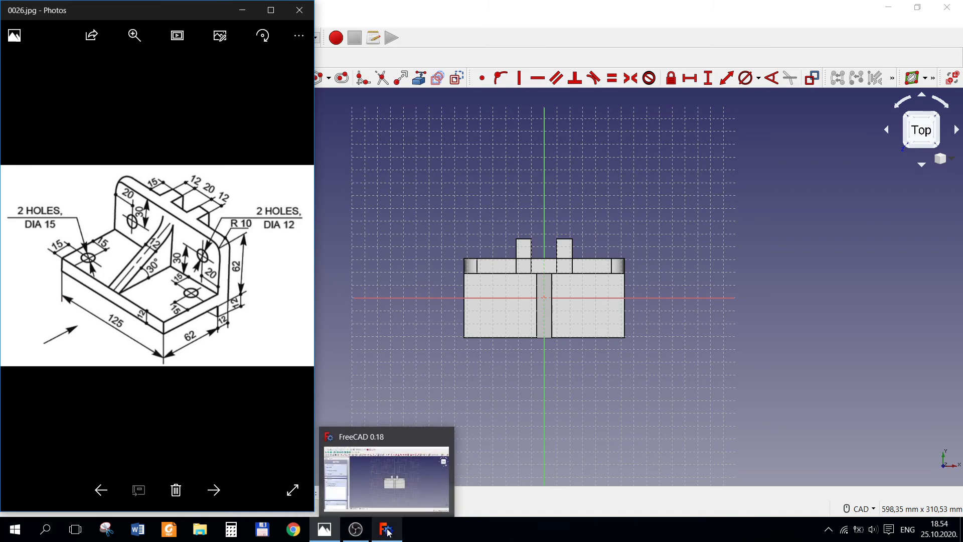
pyautogui.click(389, 532)
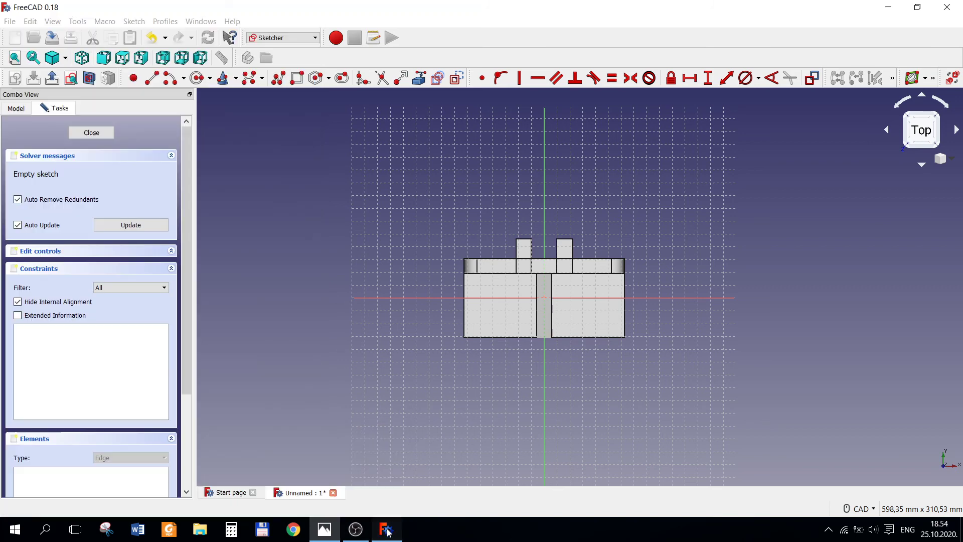
pyautogui.click(196, 78)
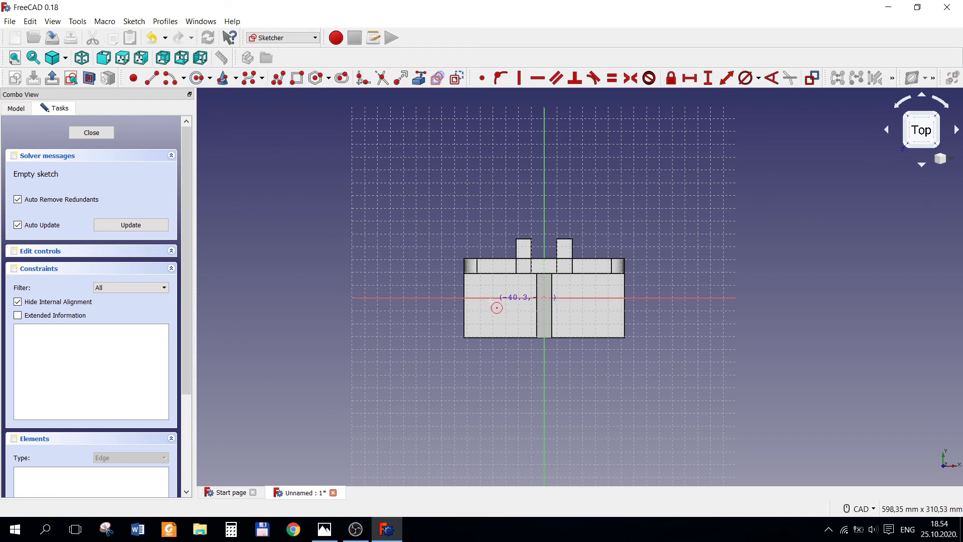
pyautogui.click(485, 310)
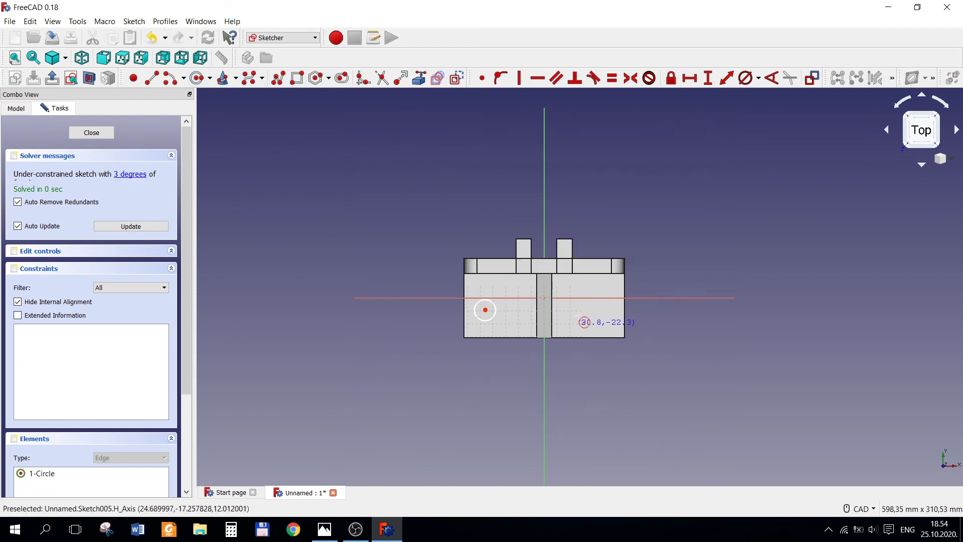
pyautogui.click(594, 316)
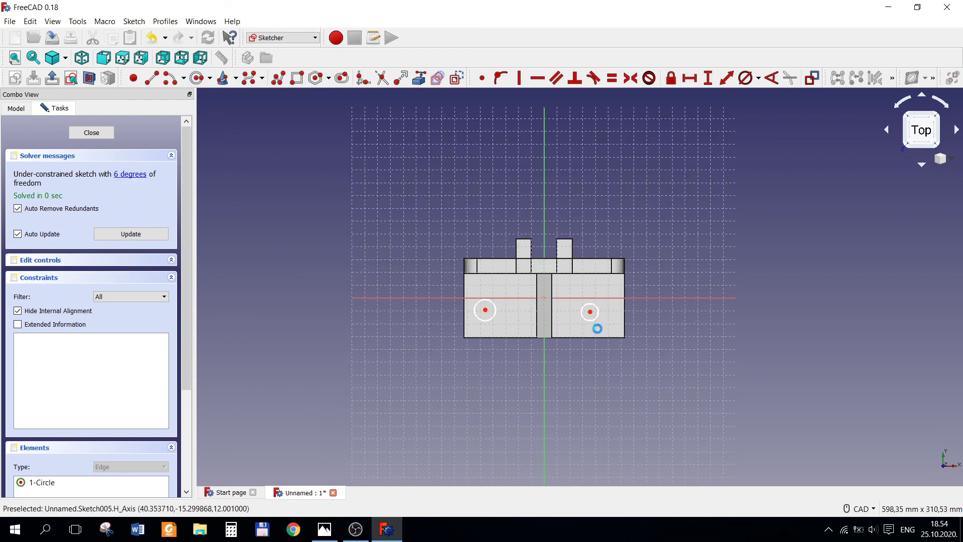
pyautogui.press('Escape')
# Make the two base circles equal and give them a 15 mm diameter.
pyautogui.click(497, 319)
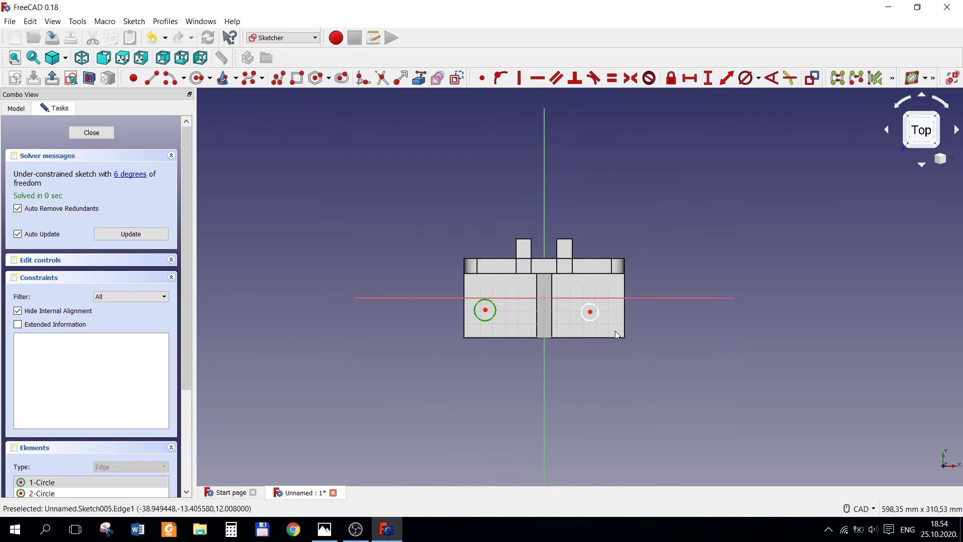
pyautogui.click(595, 320)
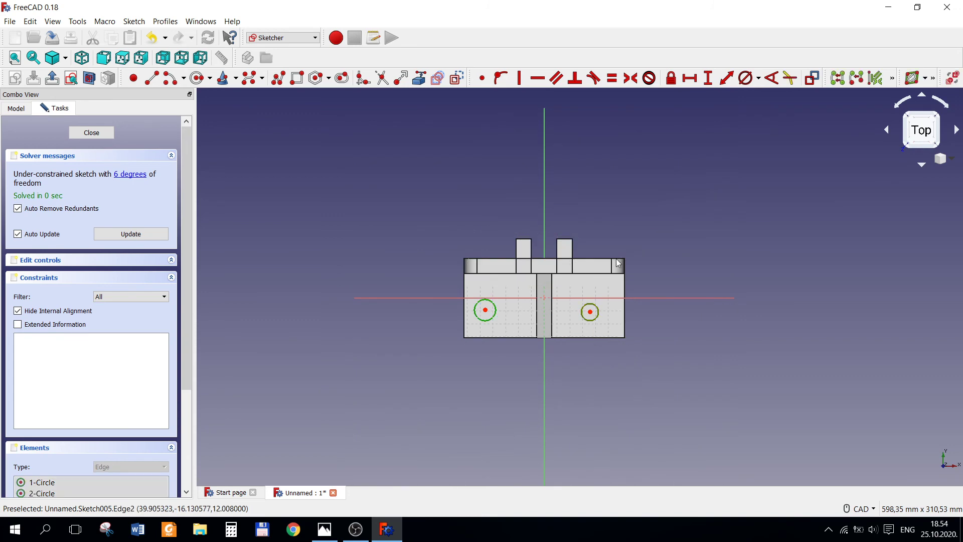
pyautogui.click(612, 78)
pyautogui.click(745, 78)
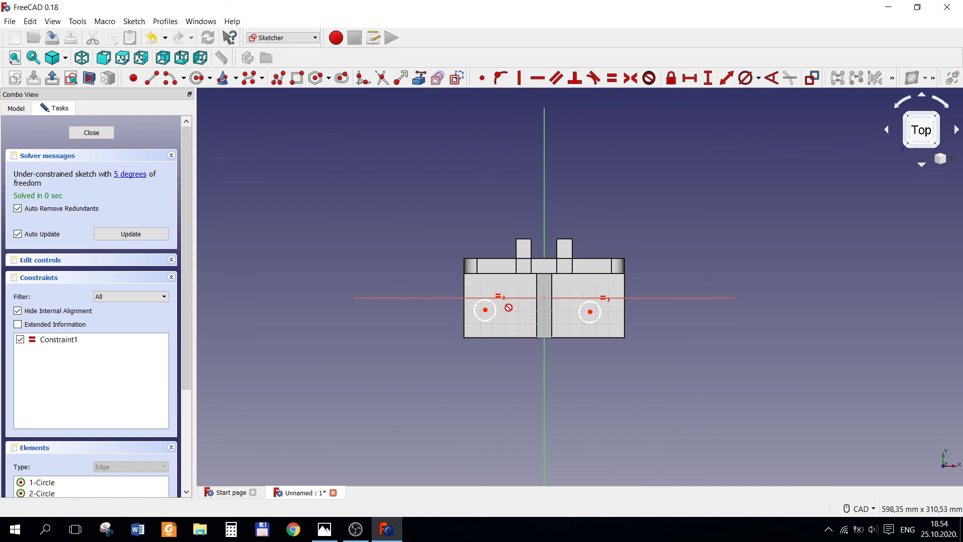
pyautogui.click(493, 316)
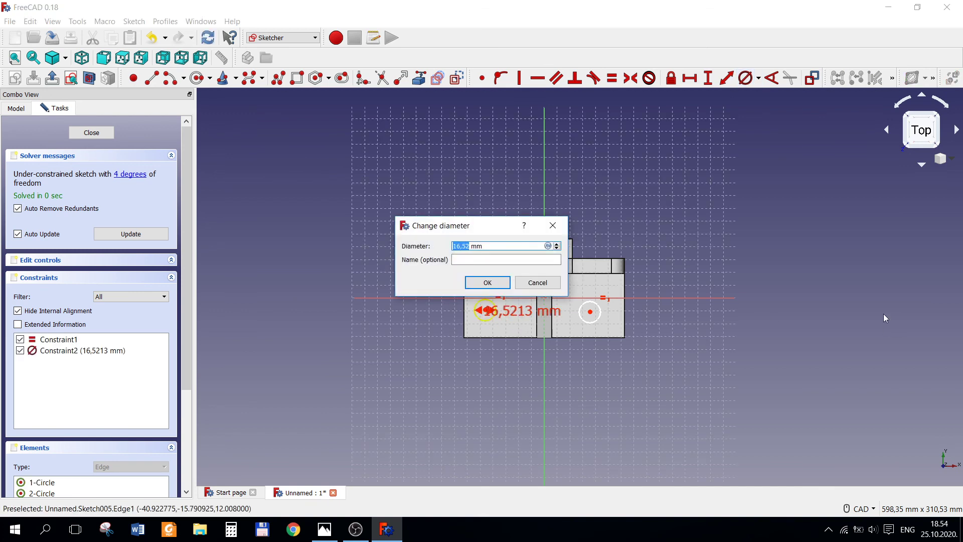
pyautogui.write('15')
pyautogui.press('Return')
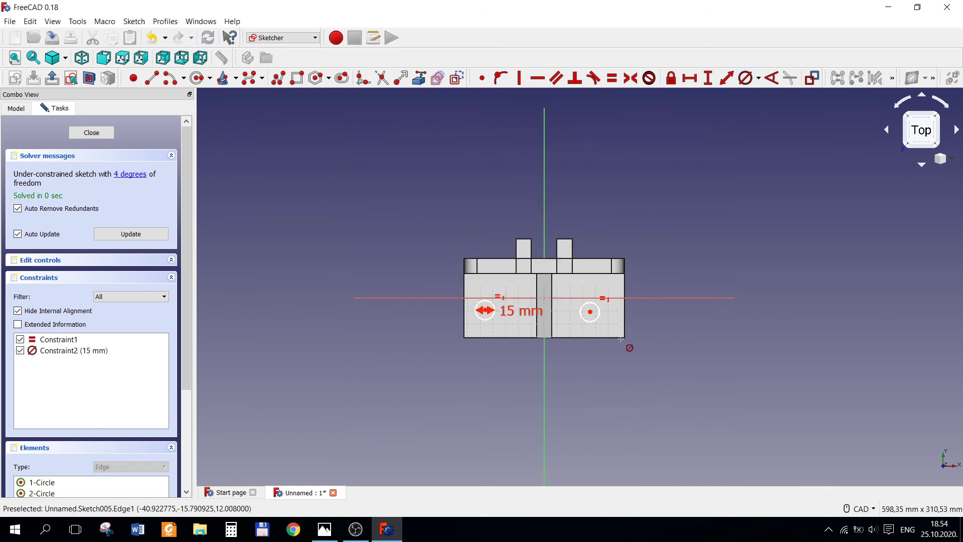
pyautogui.scroll(5, 620, 339)
pyautogui.scroll(-3, 535, 336)
pyautogui.scroll(3, 391, 338)
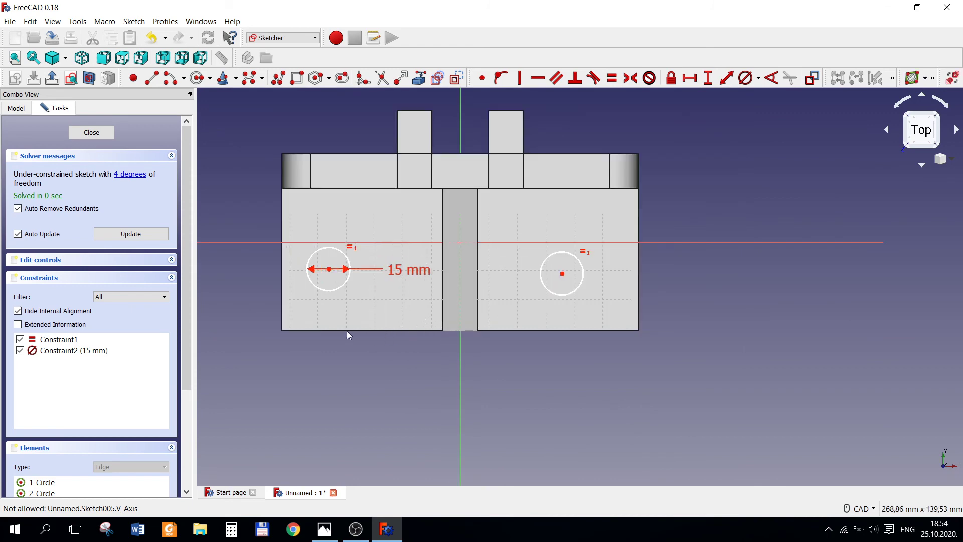
# Reference the base's bottom-left edge and set the left circle's centre 15 mm in horizontally.
pyautogui.click(419, 78)
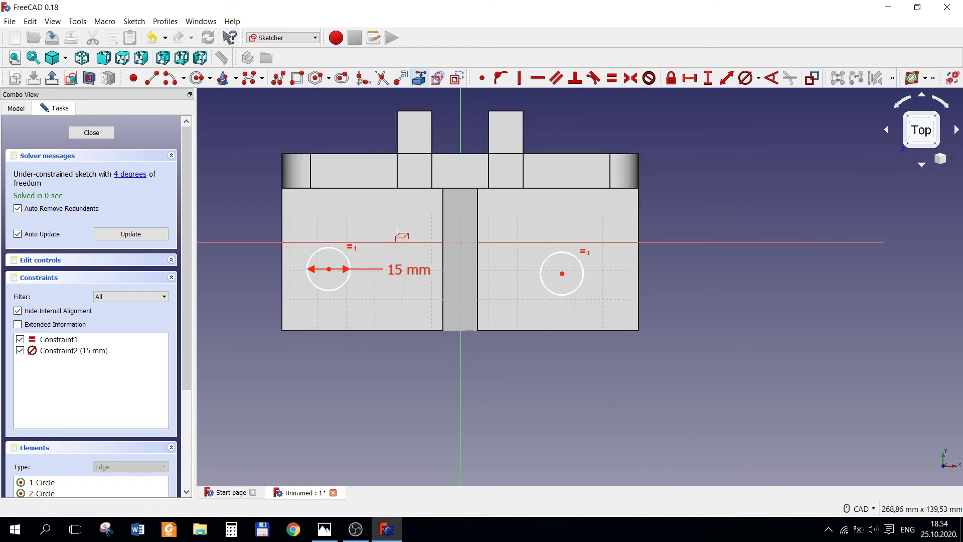
pyautogui.click(333, 331)
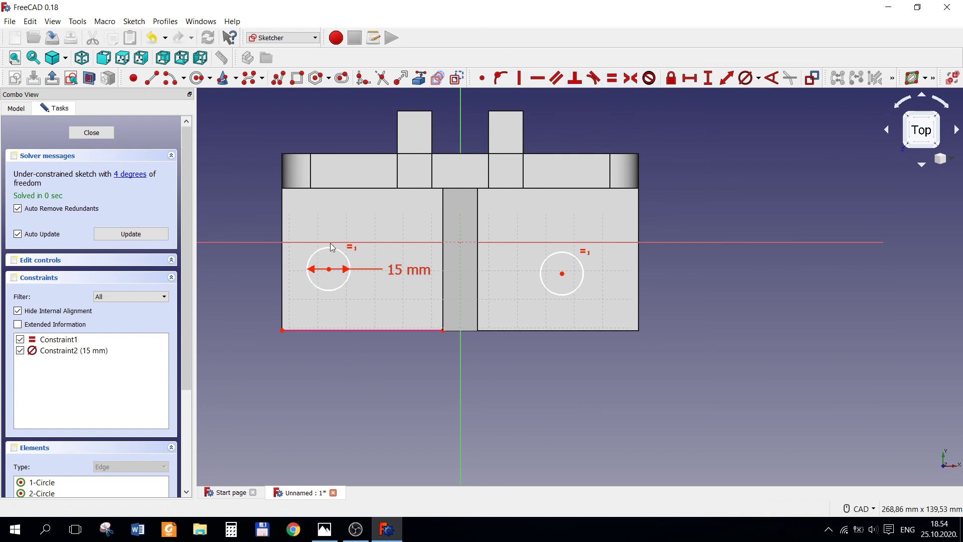
pyautogui.click(329, 270)
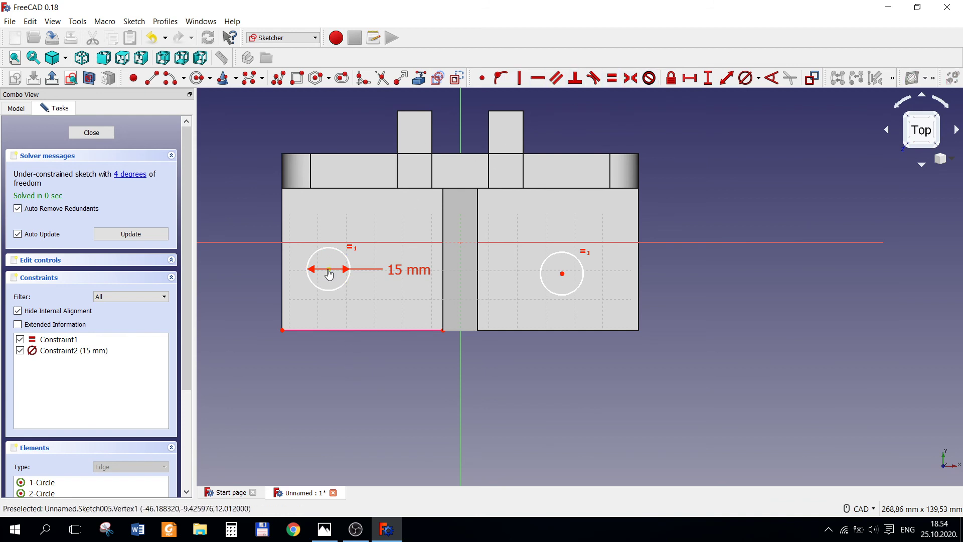
pyautogui.click(689, 78)
pyautogui.write('15')
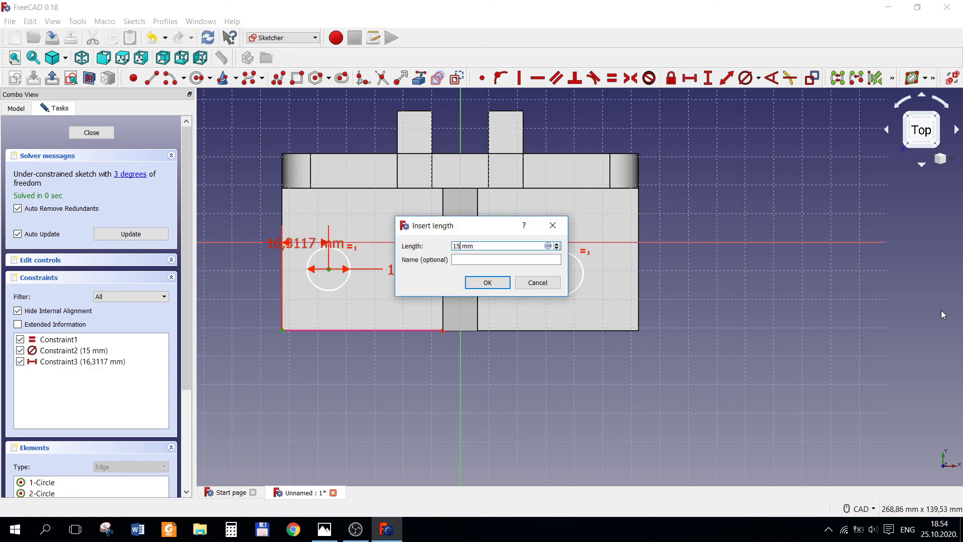
pyautogui.press('Return')
pyautogui.click(699, 414)
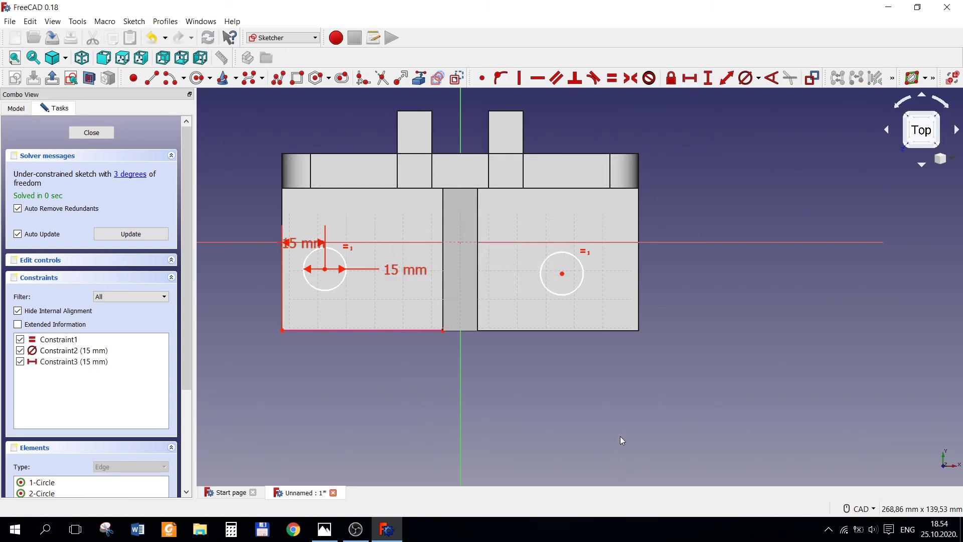
pyautogui.rightClick(619, 436)
pyautogui.click(327, 275)
# Set the left circle's centre 15 mm above the base's bottom-left corner.
pyautogui.click(324, 271)
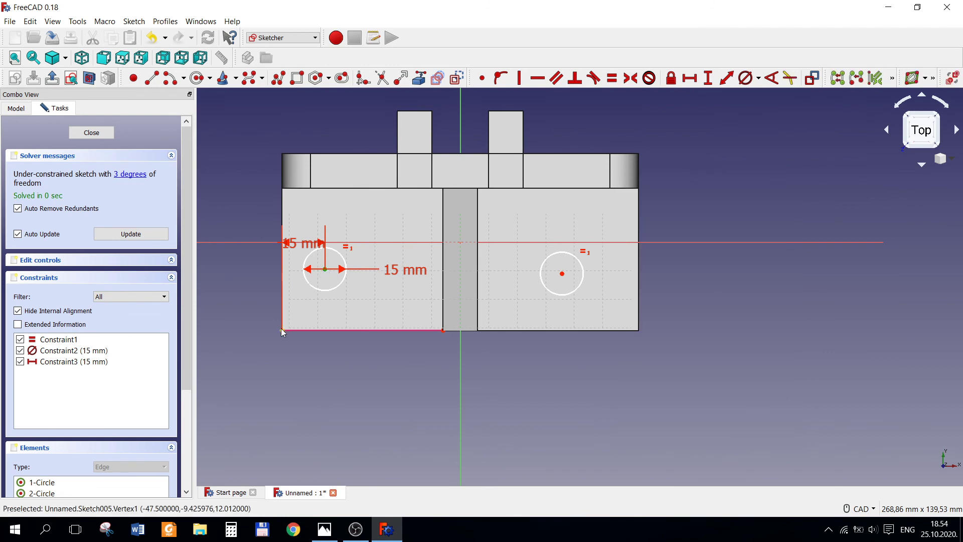
pyautogui.click(282, 330)
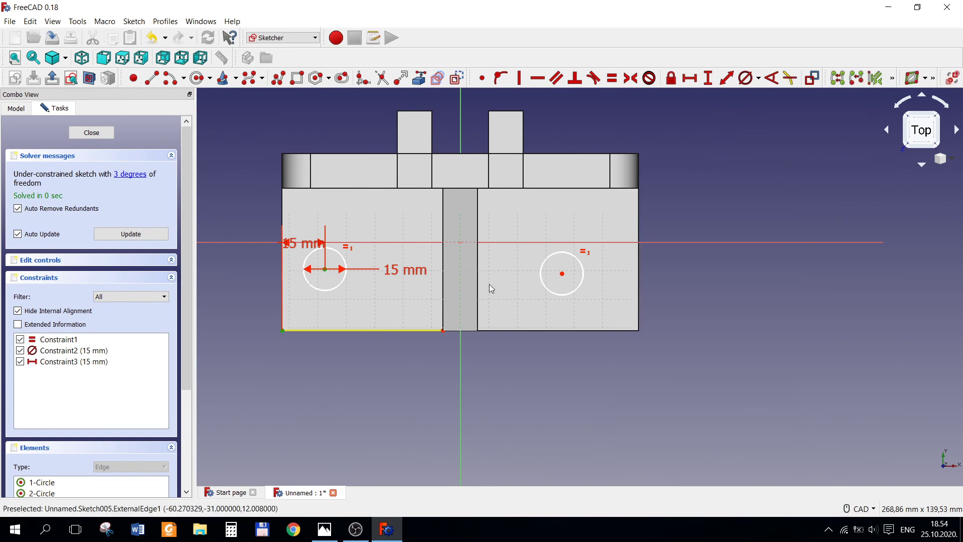
pyautogui.click(707, 79)
pyautogui.press('Return')
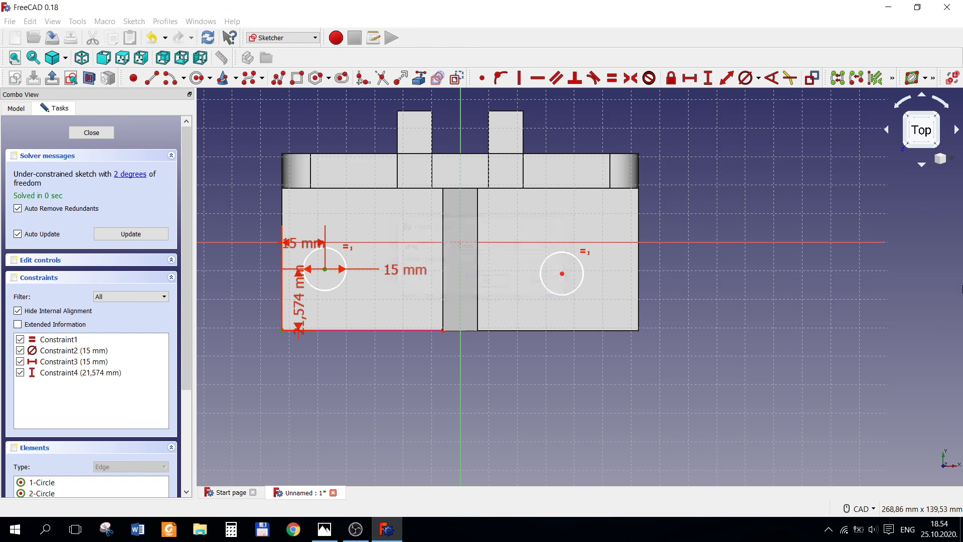
pyautogui.rightClick(725, 384)
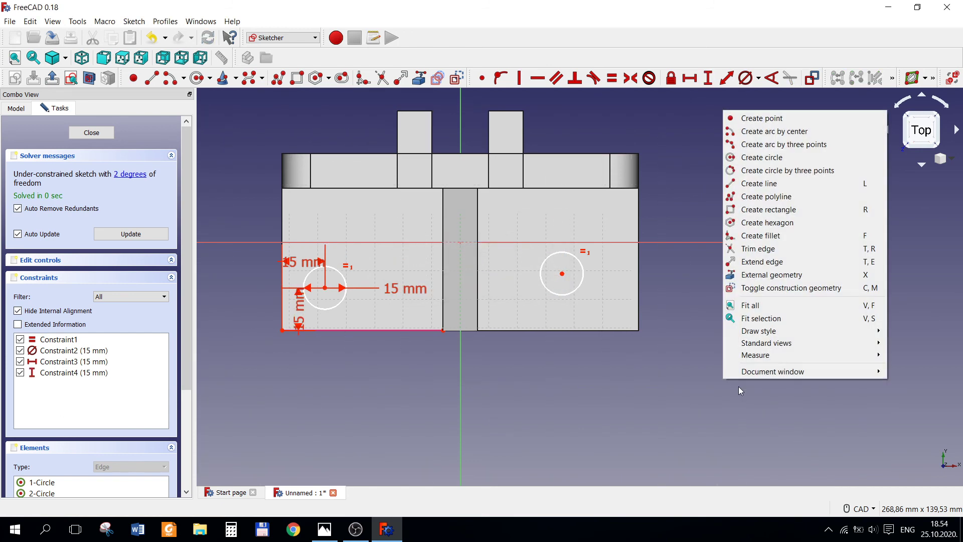
pyautogui.click(642, 211)
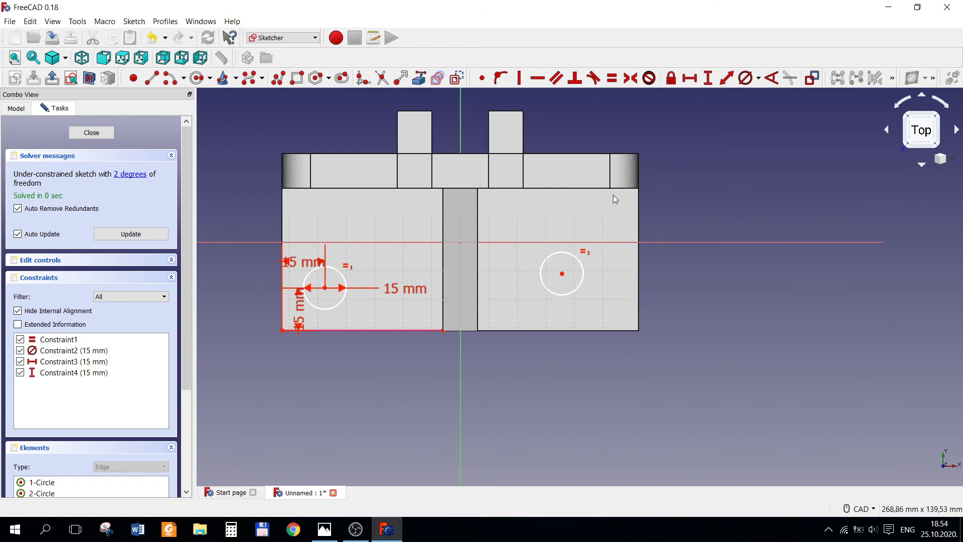
# Reference the base's right edge and place the right circle's centre 15 mm horizontally from the corner.
pyautogui.click(419, 77)
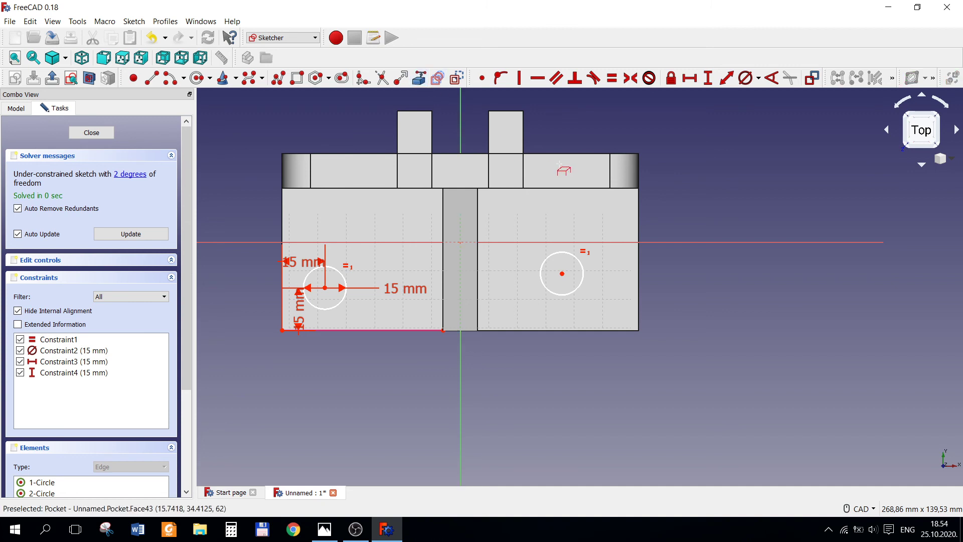
pyautogui.click(637, 206)
pyautogui.rightClick(682, 219)
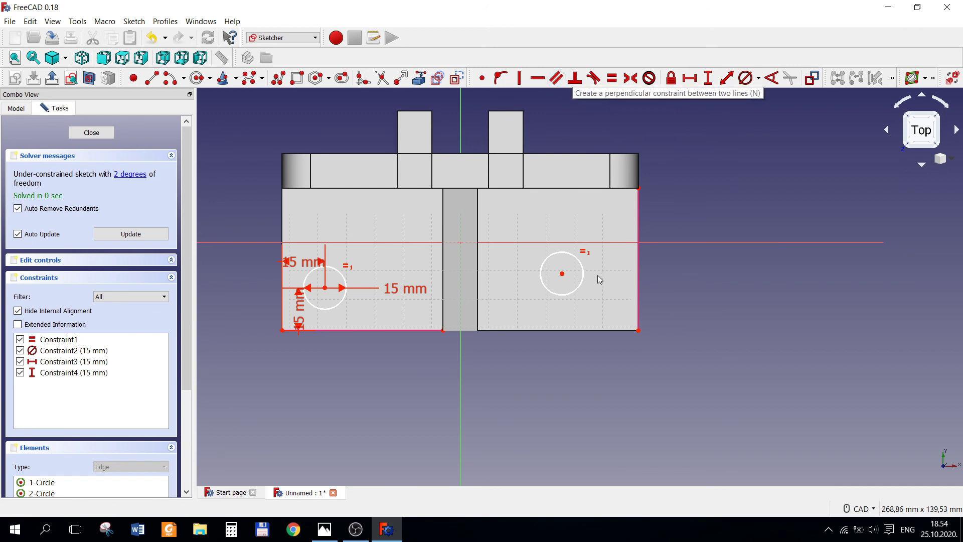
pyautogui.click(563, 274)
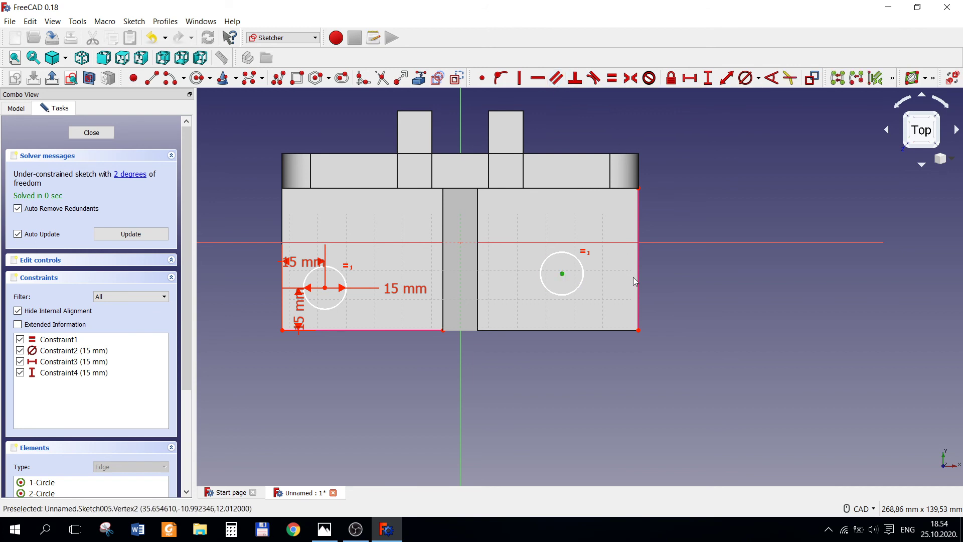
pyautogui.click(639, 189)
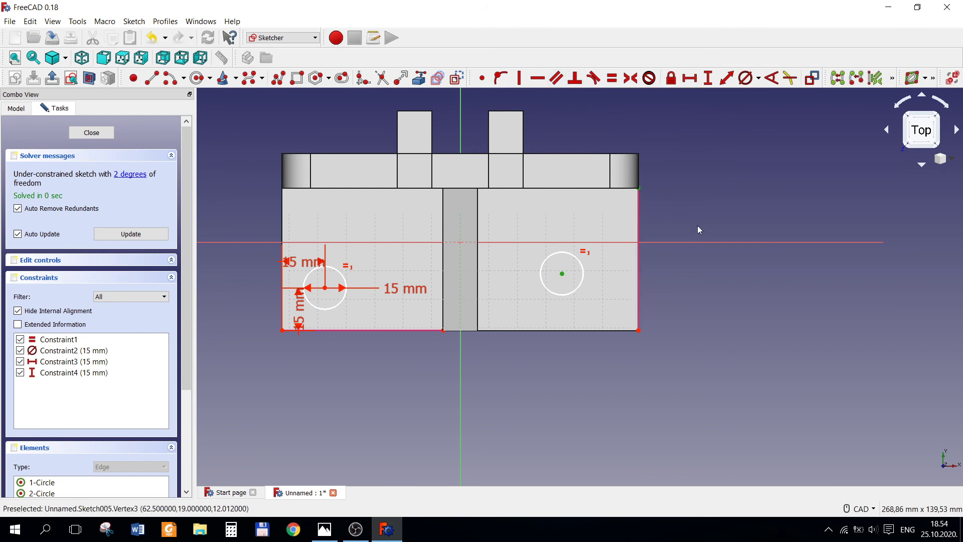
pyautogui.click(689, 78)
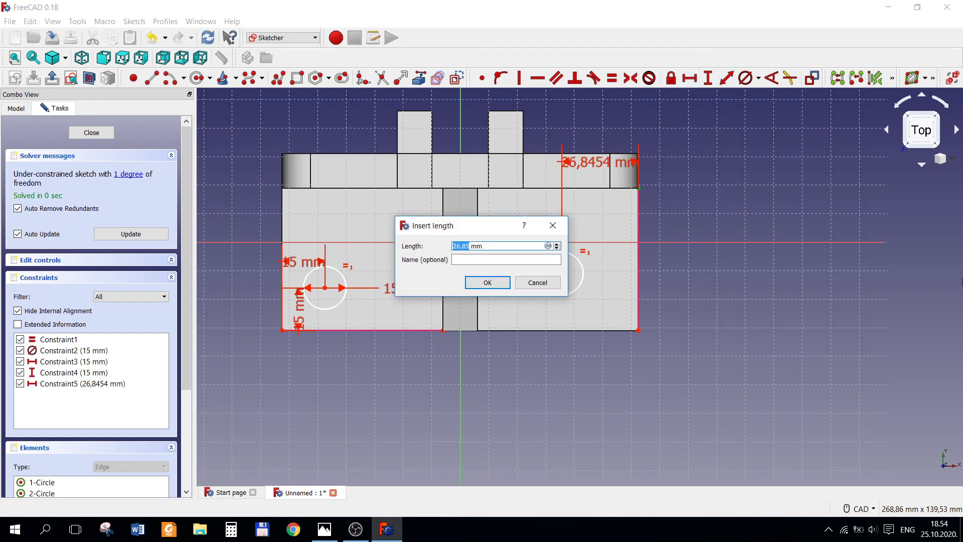
pyautogui.write('15')
pyautogui.press('Return')
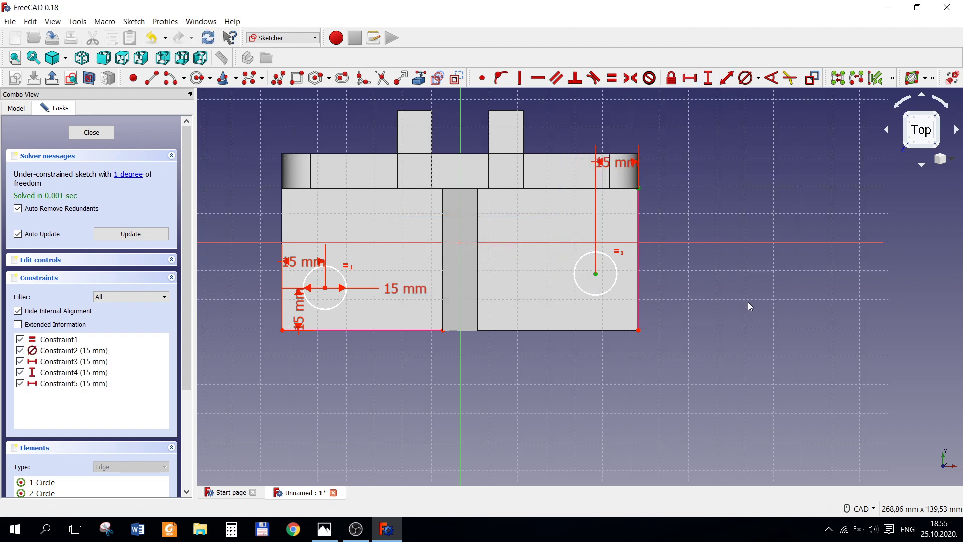
# Add a 15 mm vertical distance from the base corner to the right circle's centre.
pyautogui.rightClick(732, 301)
pyautogui.click(598, 278)
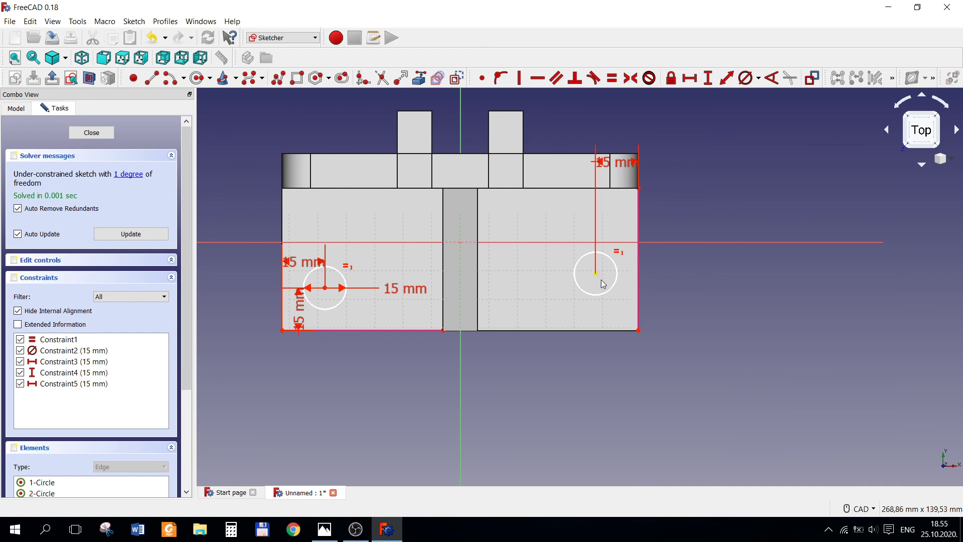
pyautogui.click(596, 274)
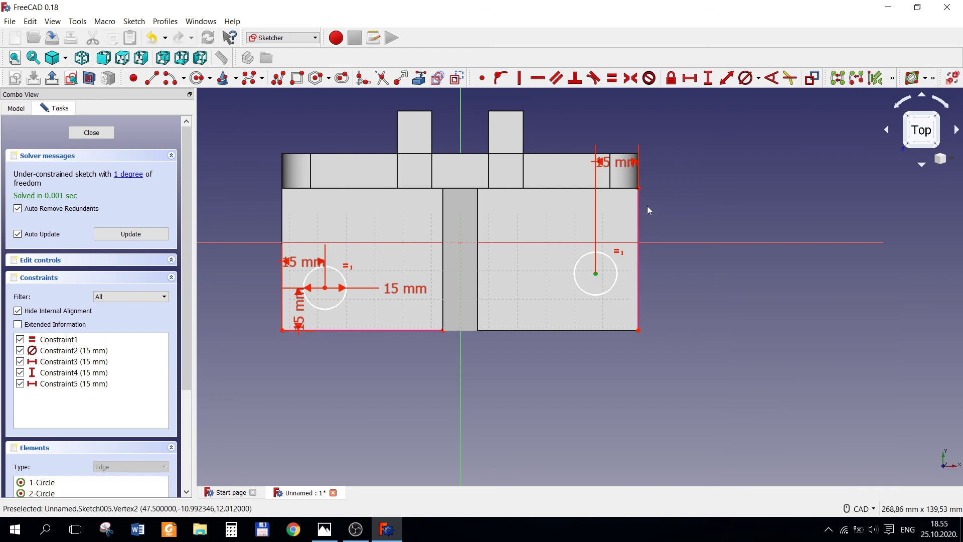
pyautogui.click(639, 188)
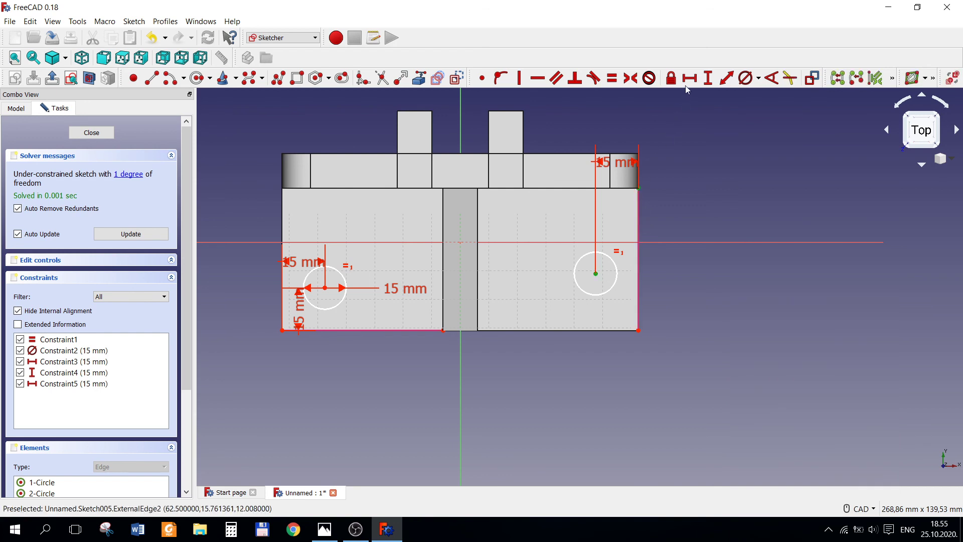
pyautogui.click(708, 78)
pyautogui.write('15')
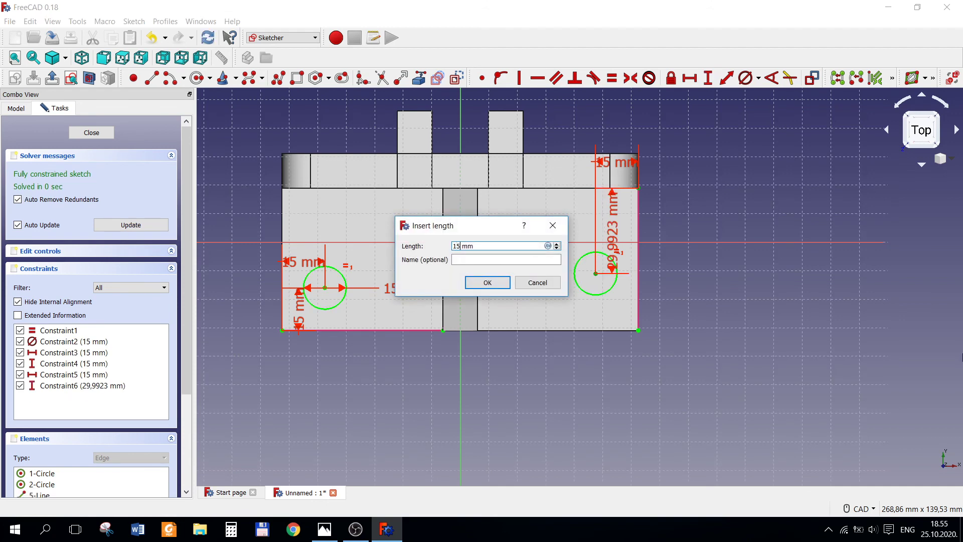
pyautogui.press('Return')
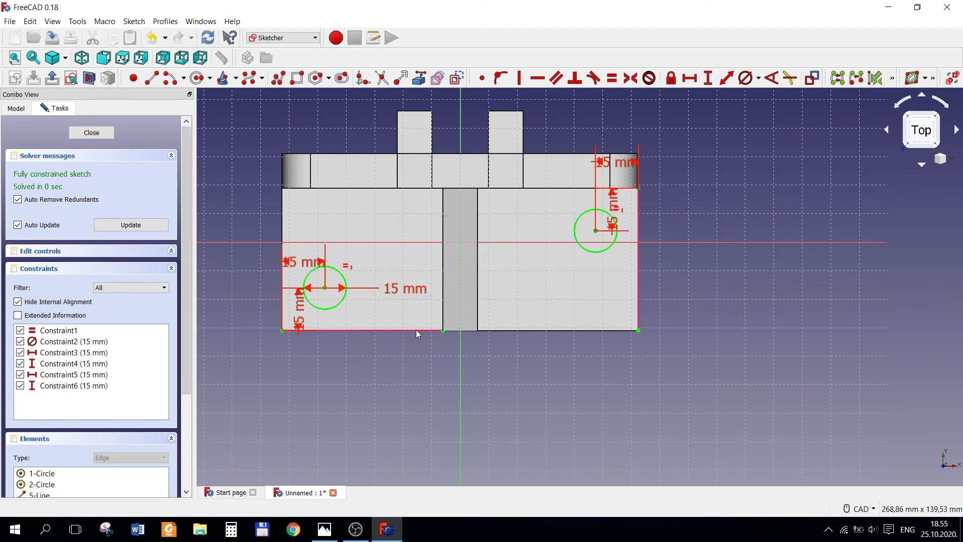
# Pocket the hole sketch with type Through all, cutting both 15 mm holes through the base plate.
pyautogui.click(97, 133)
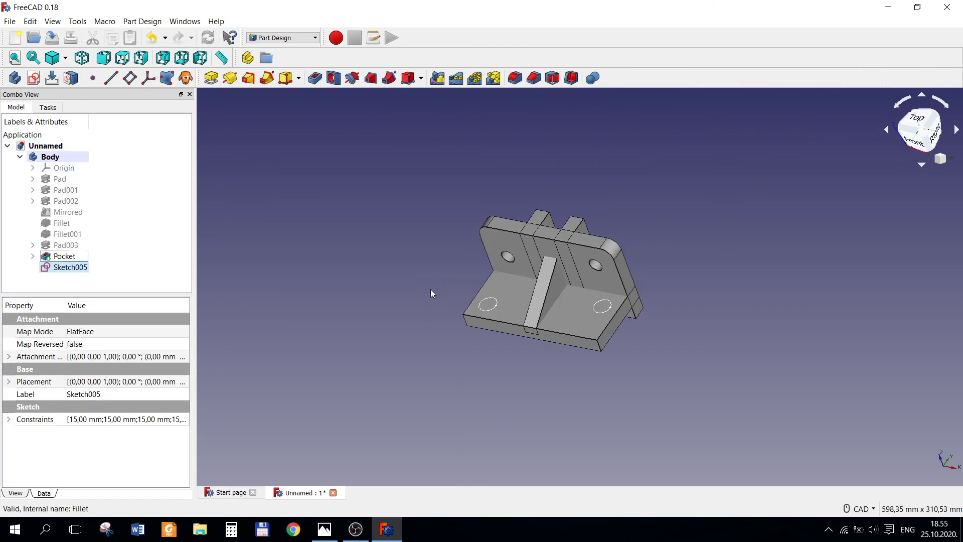
pyautogui.click(316, 79)
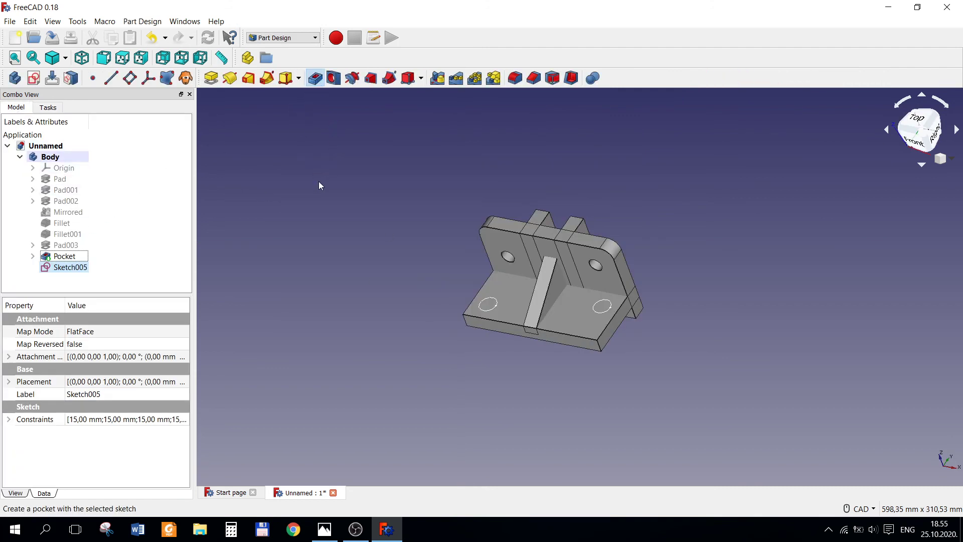
pyautogui.click(135, 174)
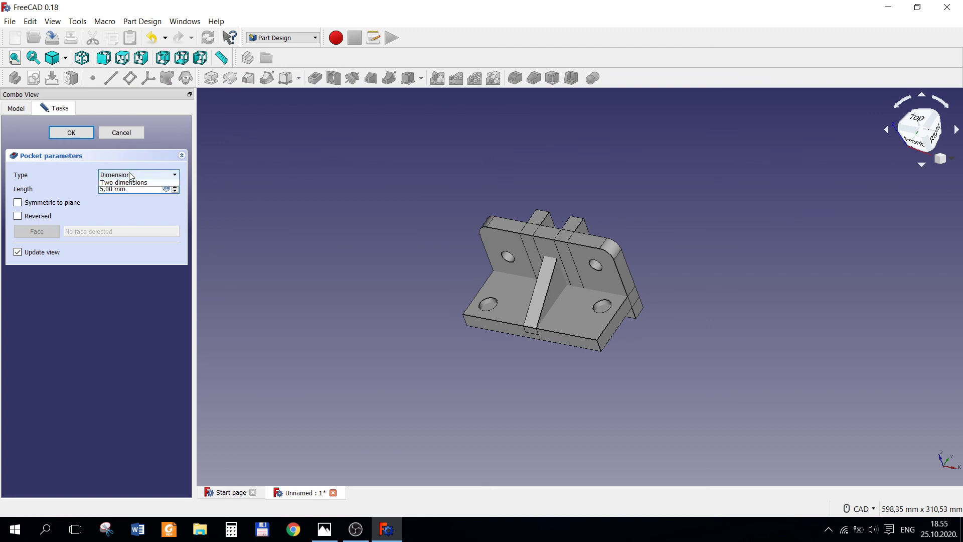
pyautogui.click(124, 193)
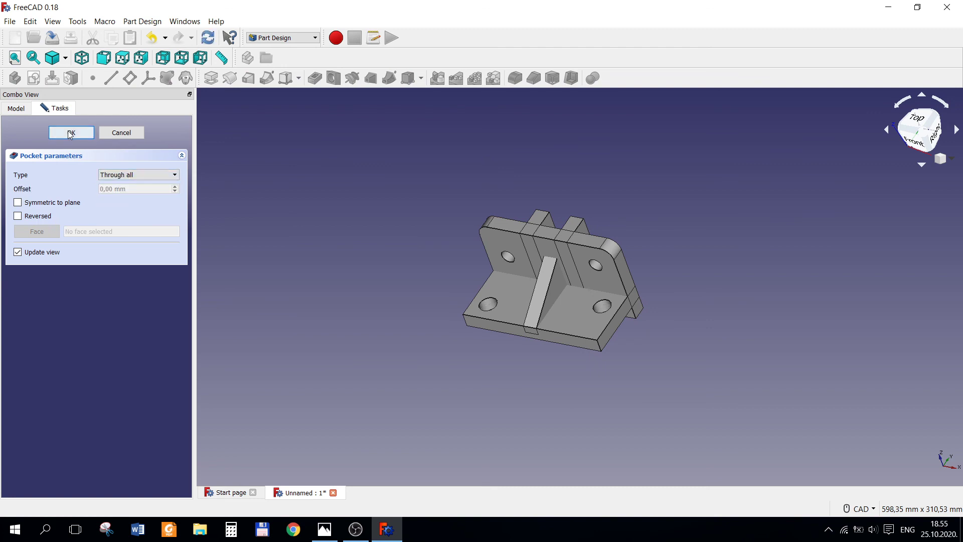
pyautogui.click(325, 529)
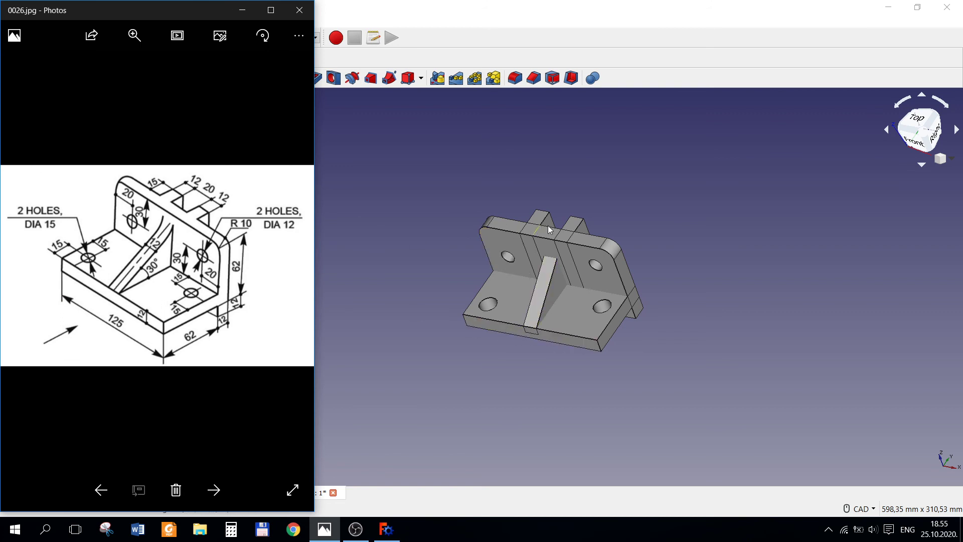
# Zoom the model view while comparing its holes and rib against the reference drawing.
pyautogui.scroll(2, 556, 240)
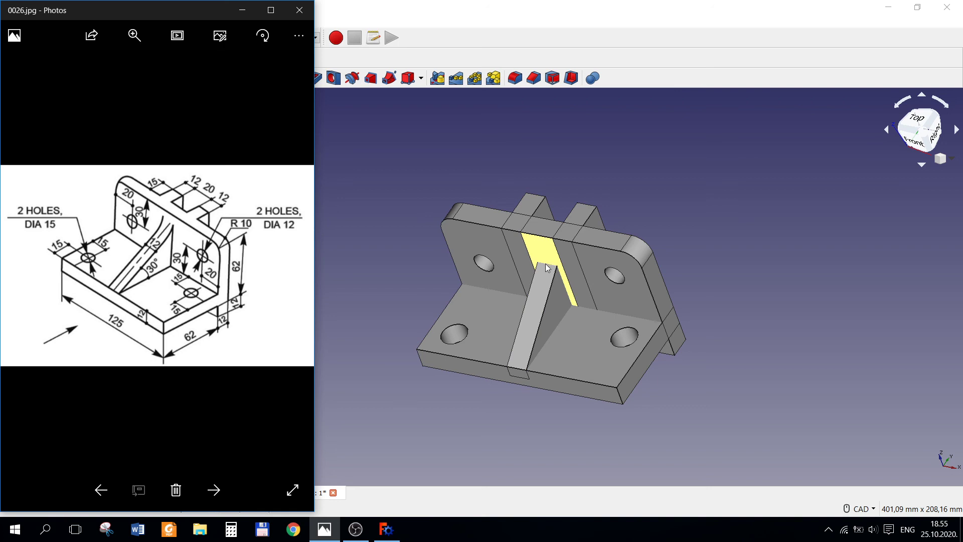
# Show the model in isometric view with the Hidden line draw style.
pyautogui.click(362, 208)
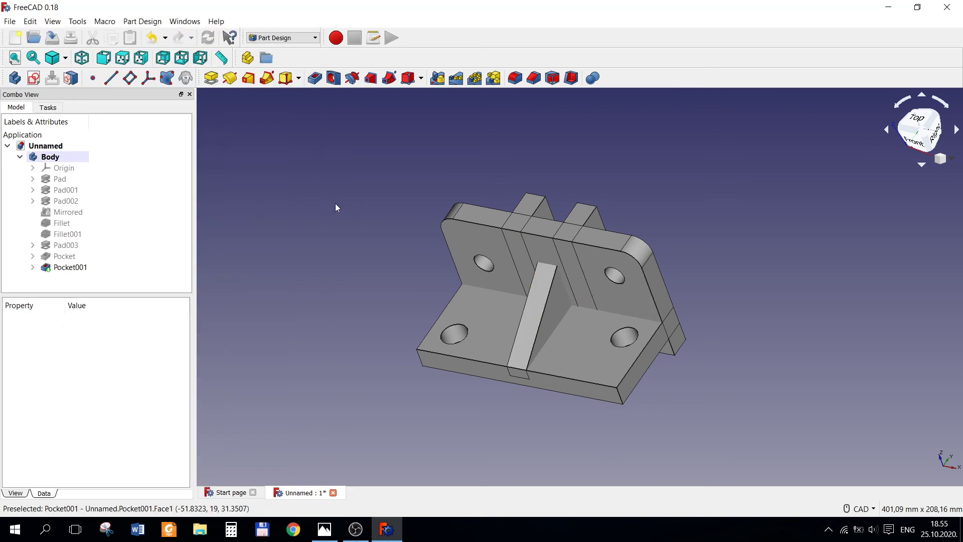
pyautogui.click(82, 58)
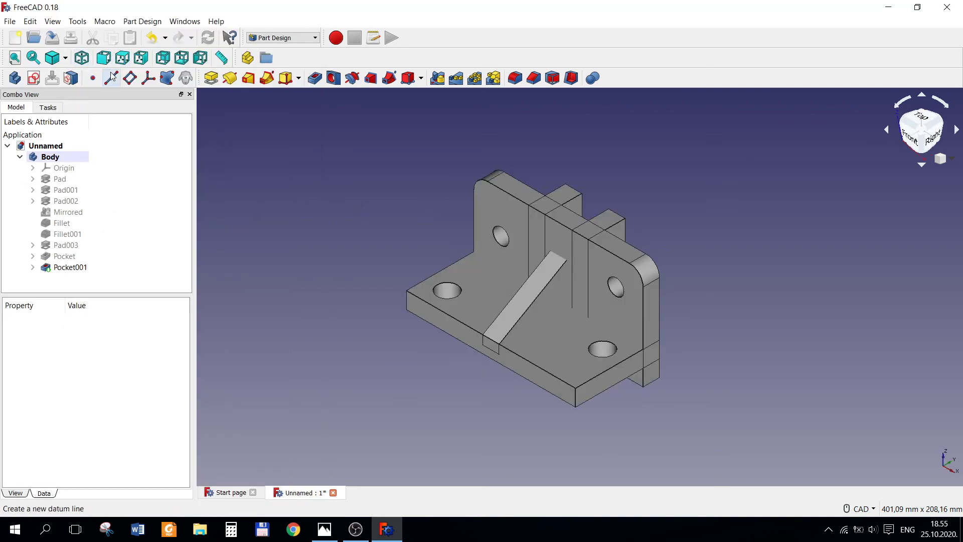
pyautogui.click(66, 58)
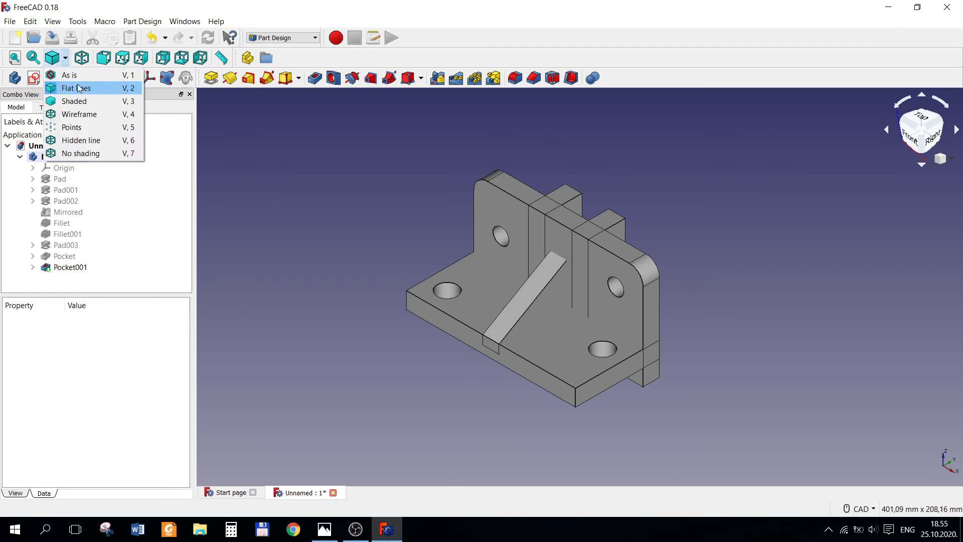
pyautogui.click(85, 141)
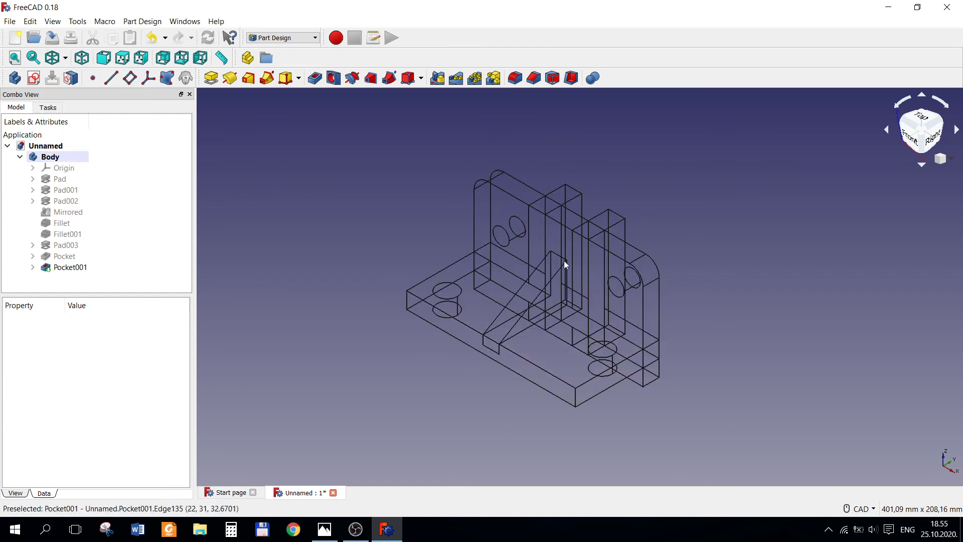
# Fillet the rib's sloped edge with a 20 mm radius.
pyautogui.click(558, 260)
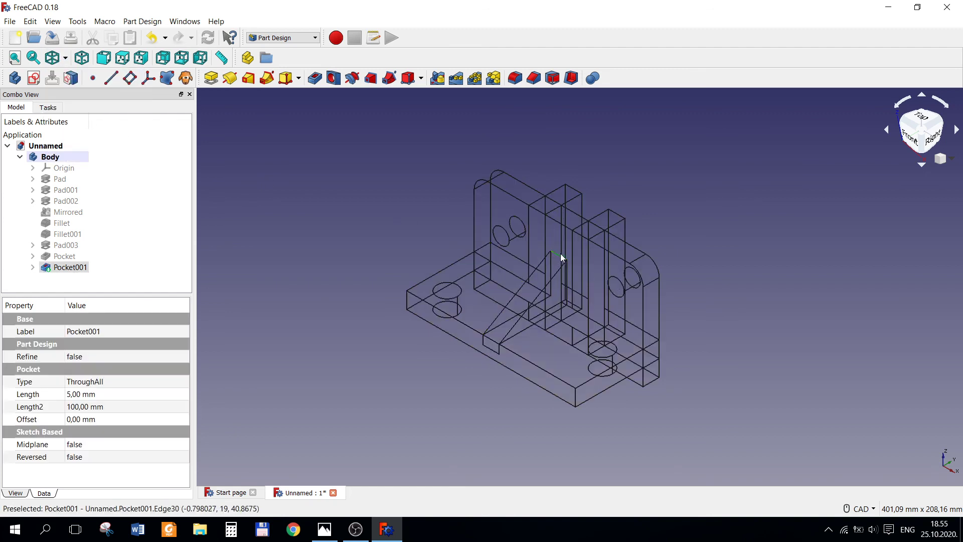
pyautogui.click(515, 78)
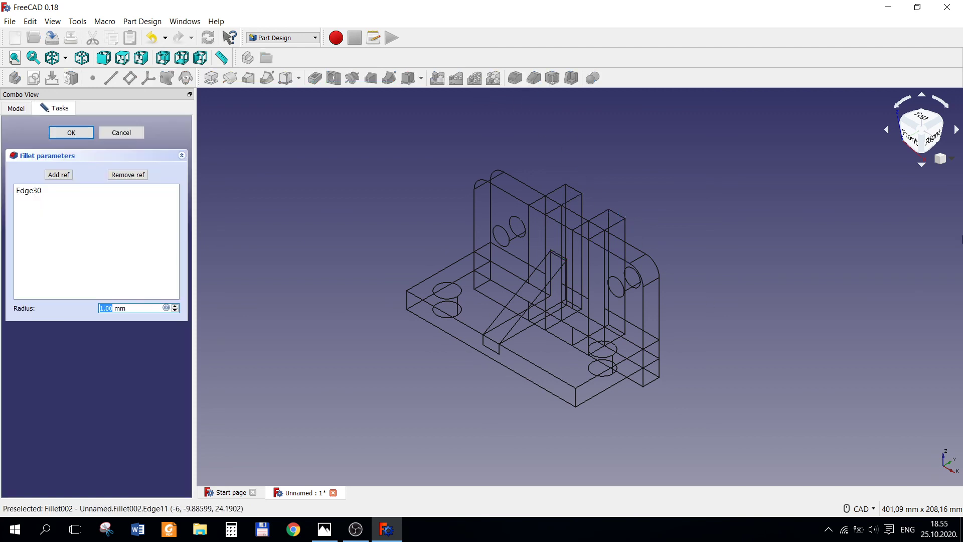
pyautogui.write('10')
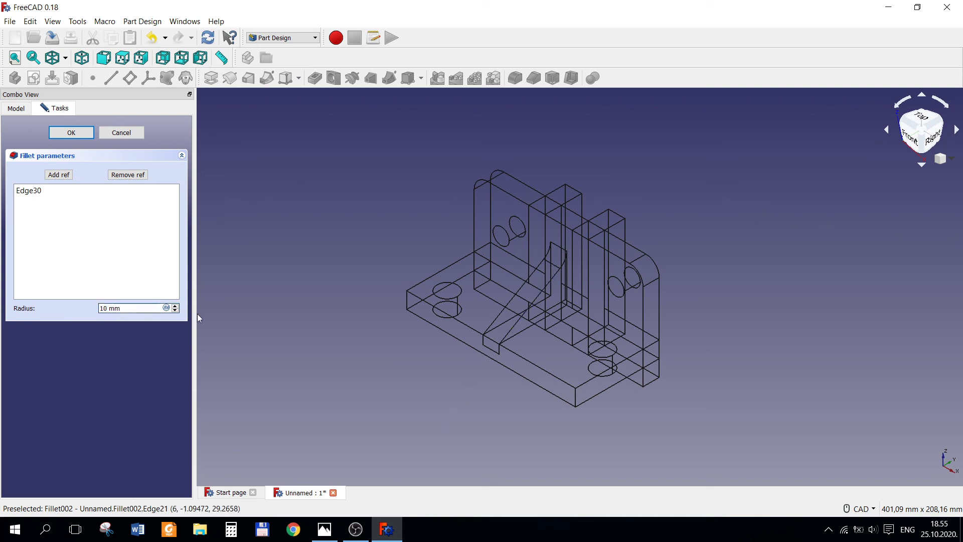
pyautogui.press('BackSpace')
pyautogui.press('BackSpace')
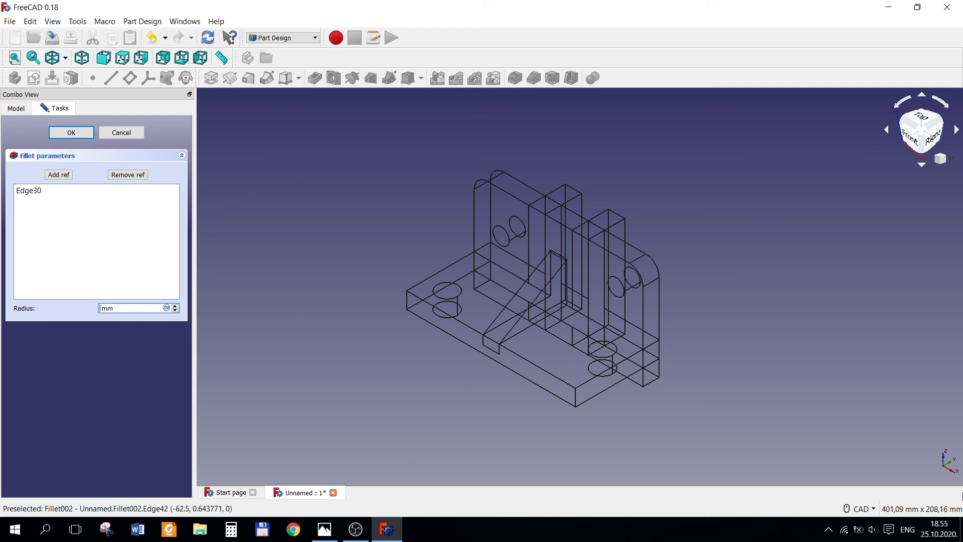
pyautogui.write('20')
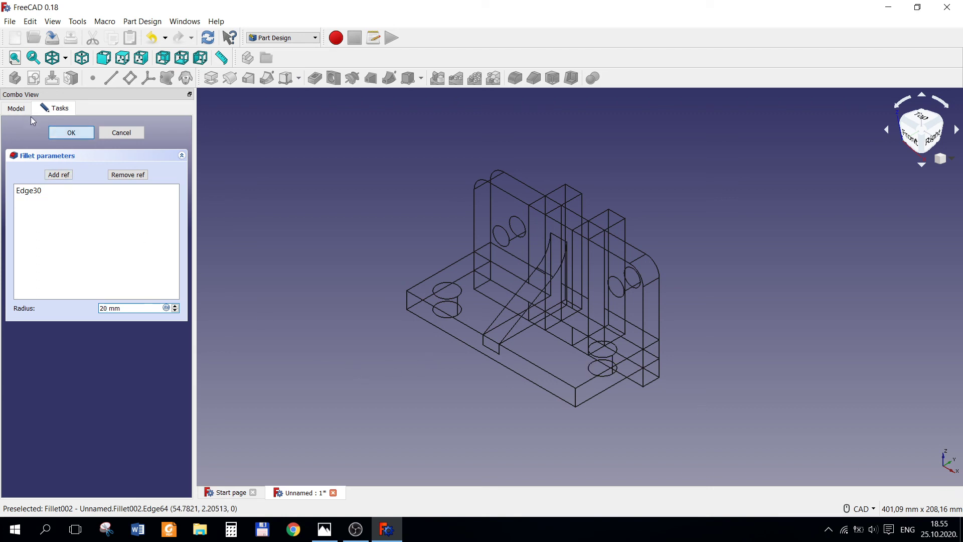
pyautogui.click(71, 133)
pyautogui.click(65, 58)
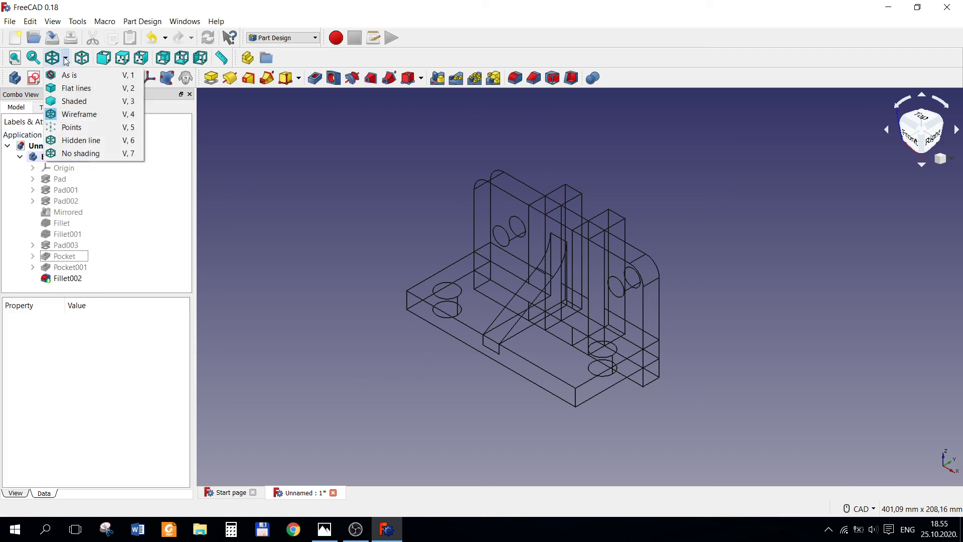
# Switch to Flat lines draw style, orbit the bracket, and compare it with the reference drawing.
pyautogui.click(78, 89)
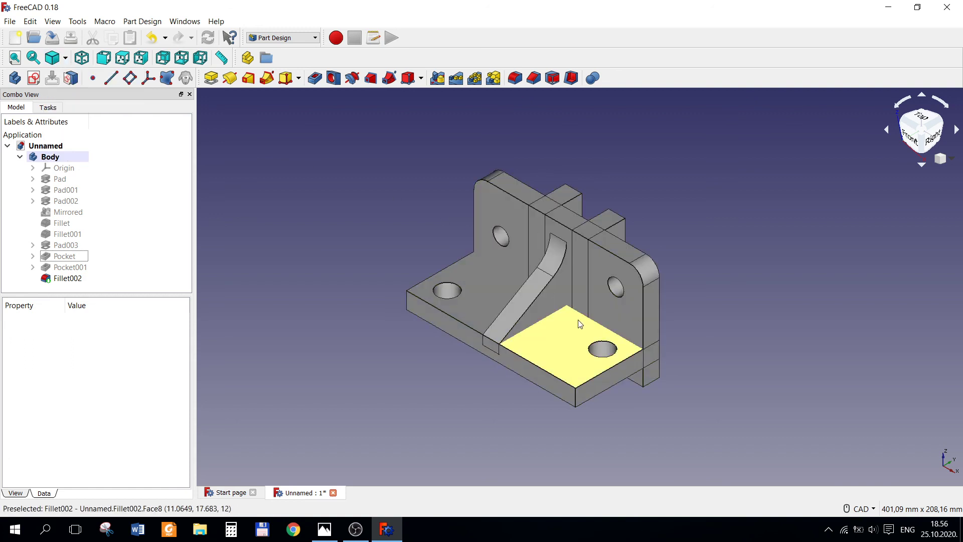
pyautogui.scroll(-2, 652, 353)
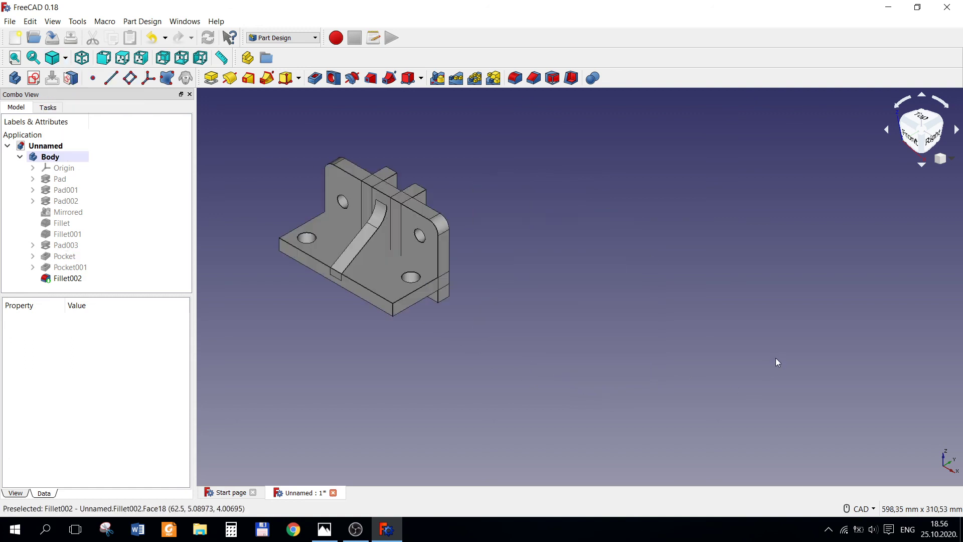
pyautogui.moveTo(775, 358); pyautogui.dragTo(666, 310, button='middle')
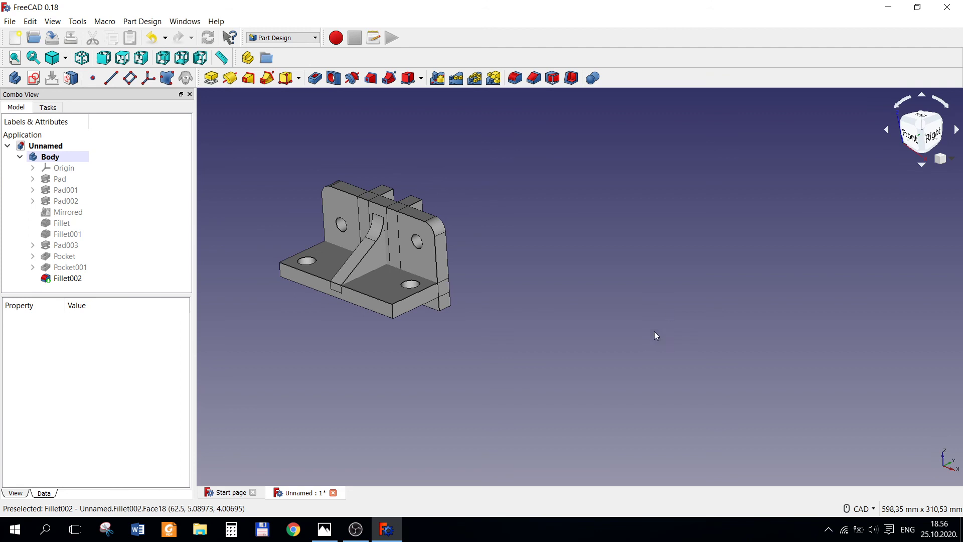
pyautogui.moveTo(355, 528)
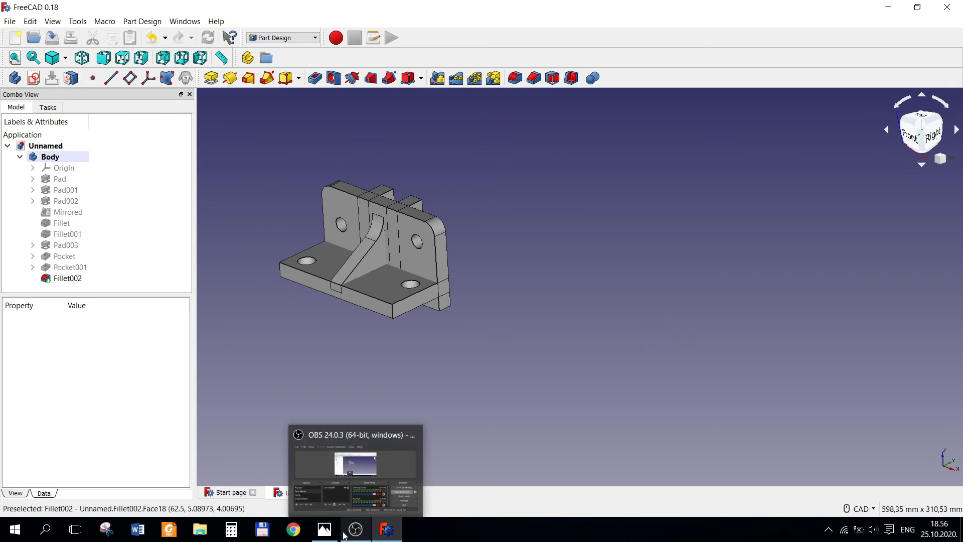
pyautogui.click(353, 496)
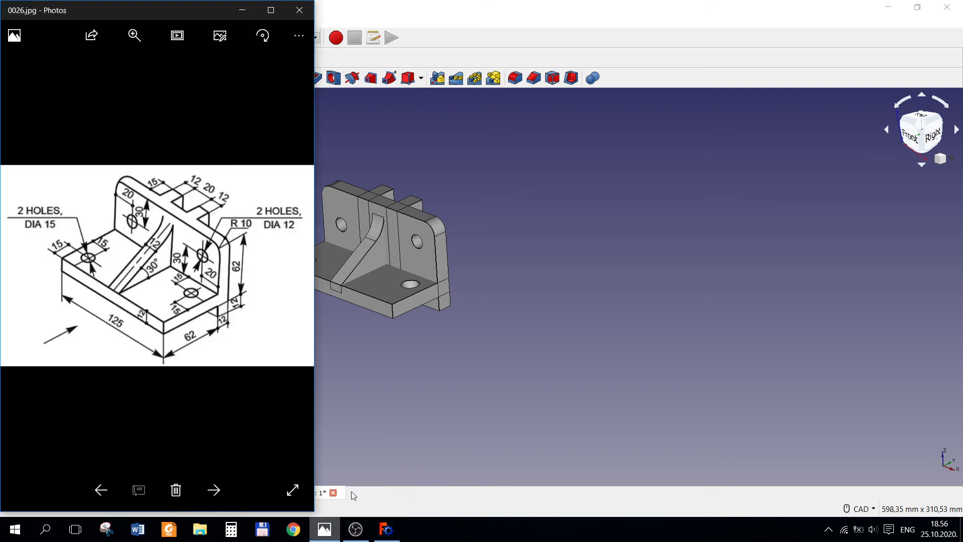
pyautogui.click(391, 407)
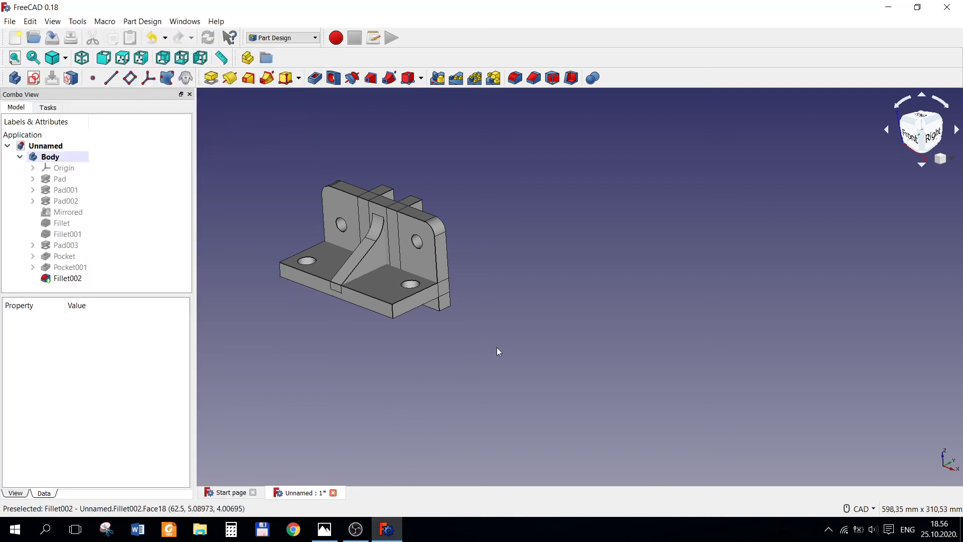
# Zoom to fit the whole bracket and orbit to a front-right view.
pyautogui.click(951, 159)
pyautogui.click(925, 207)
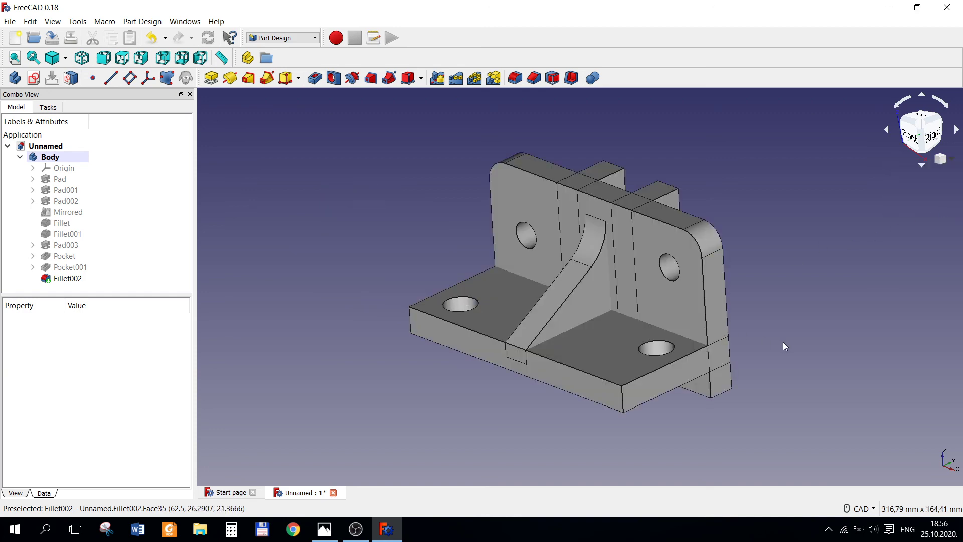
pyautogui.moveTo(784, 342)
pyautogui.mouseDown(button='middle')
pyautogui.moveTo(729, 328)
pyautogui.moveTo(578, 347)
pyautogui.moveTo(694, 365)
pyautogui.moveTo(716, 335)
pyautogui.moveTo(709, 389)
pyautogui.moveTo(788, 340)
pyautogui.moveTo(793, 348)
pyautogui.mouseUp(button='middle')
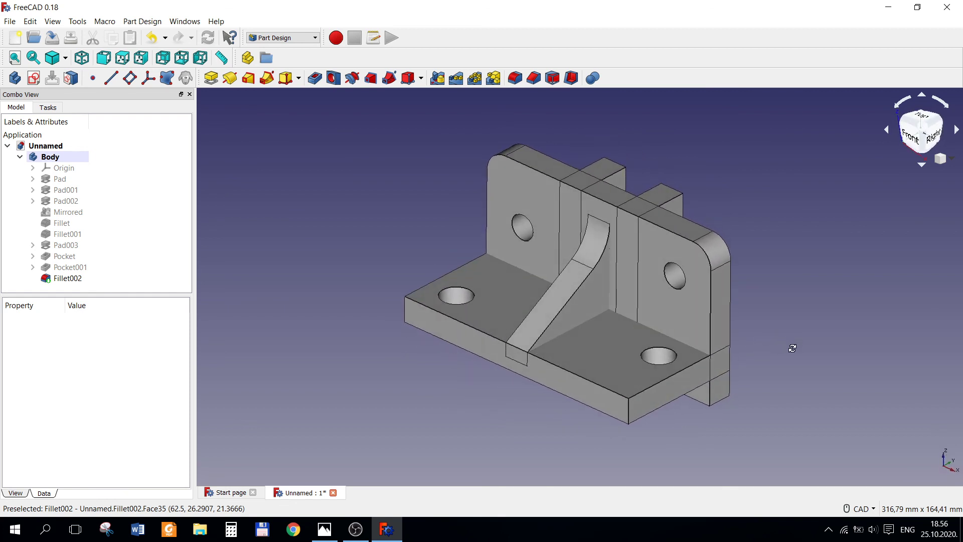
pyautogui.click(390, 529)
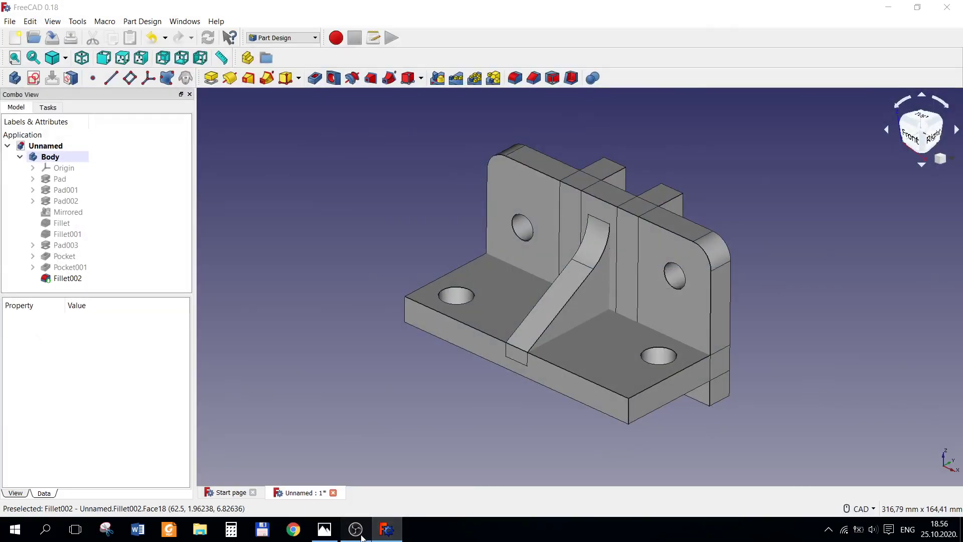